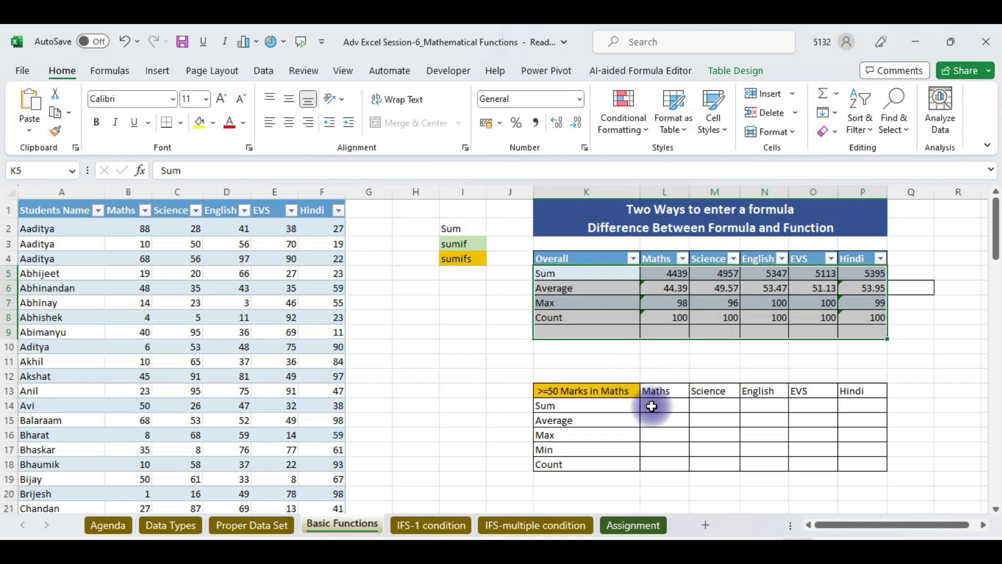
Examine the Overall summary table and the empty table for >=50 Marks in Maths
left_click(655, 405)
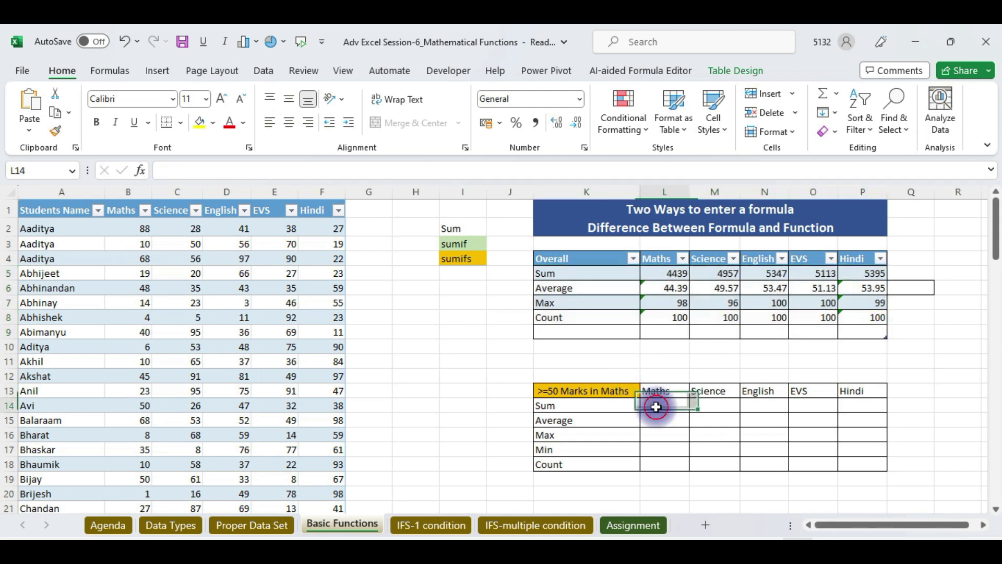
left_click(569, 258)
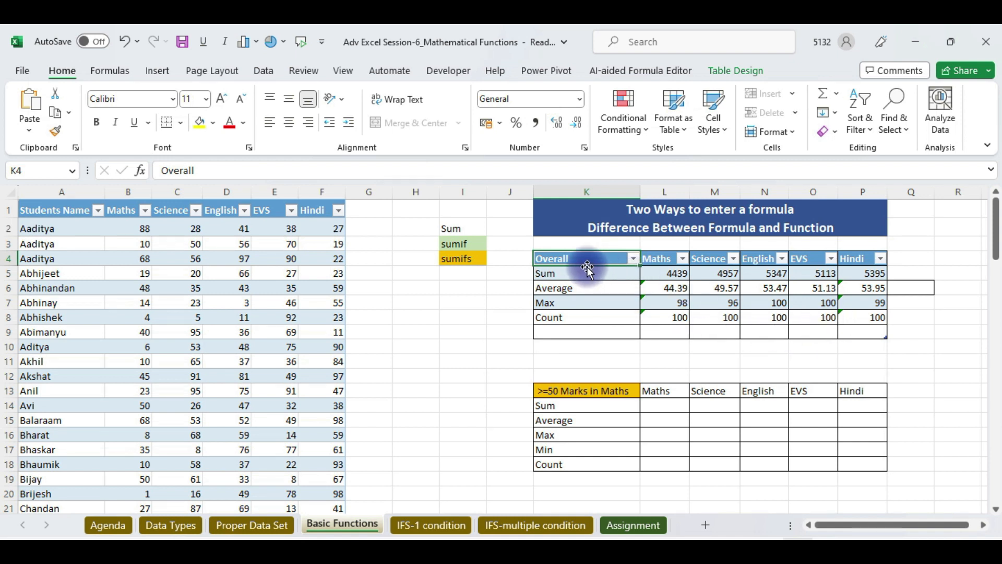
left_click_drag(586, 259, 866, 331)
left_click(585, 391)
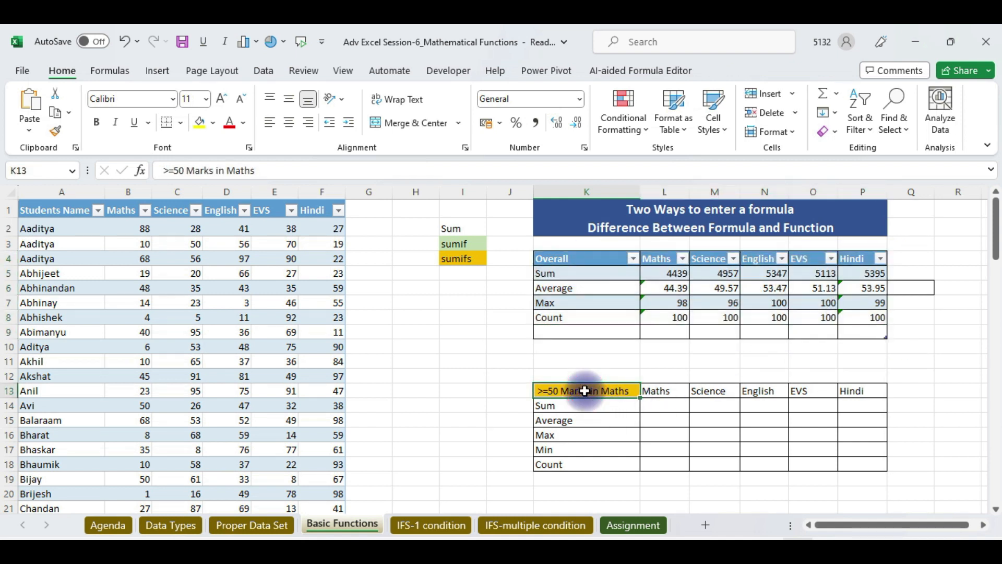
left_click_drag(585, 391, 868, 462)
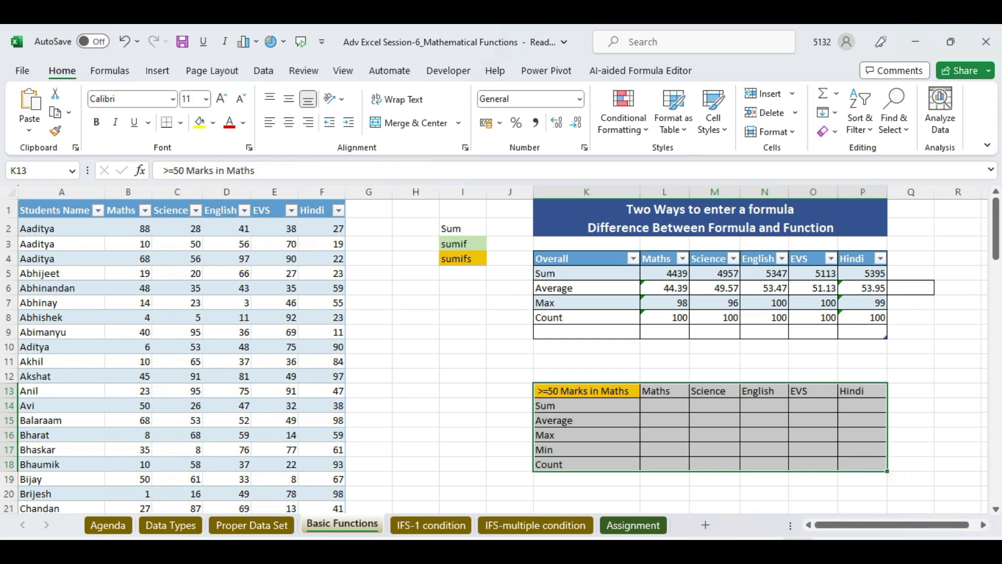
Switch to the Google Meet window to check participants' chat replies, and return to the Excel workbook
mouse_move(317, 551)
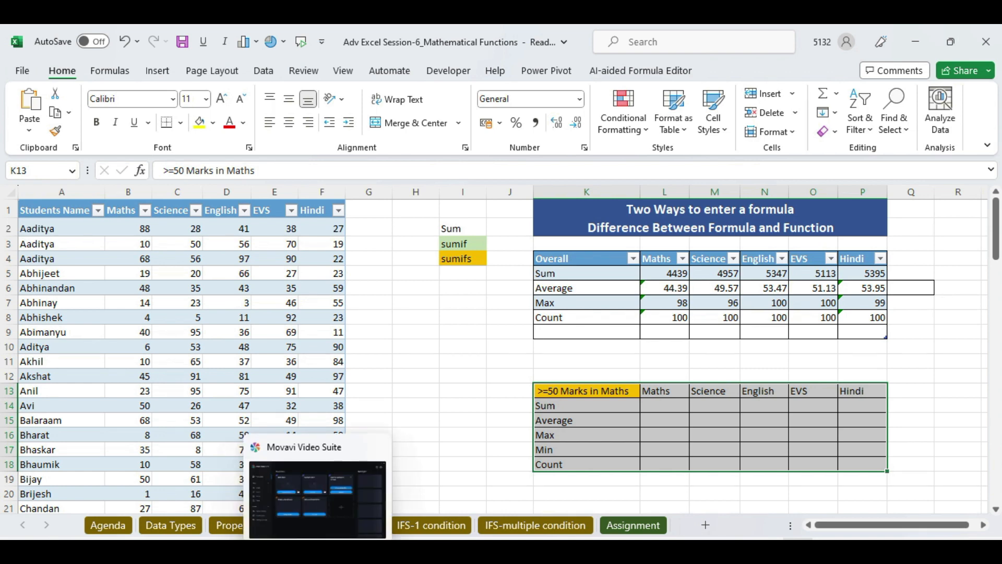
left_click(228, 502)
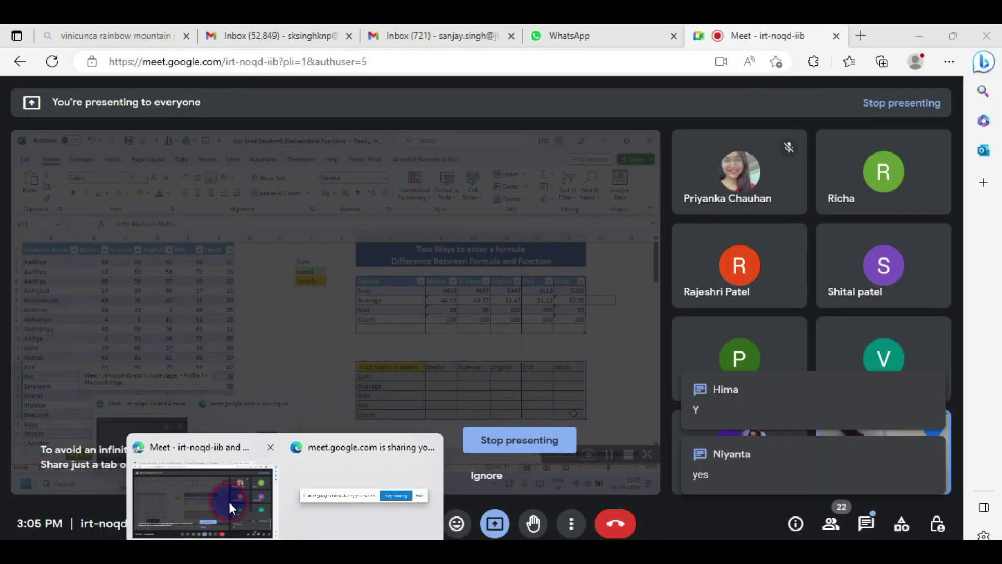
left_click(928, 31)
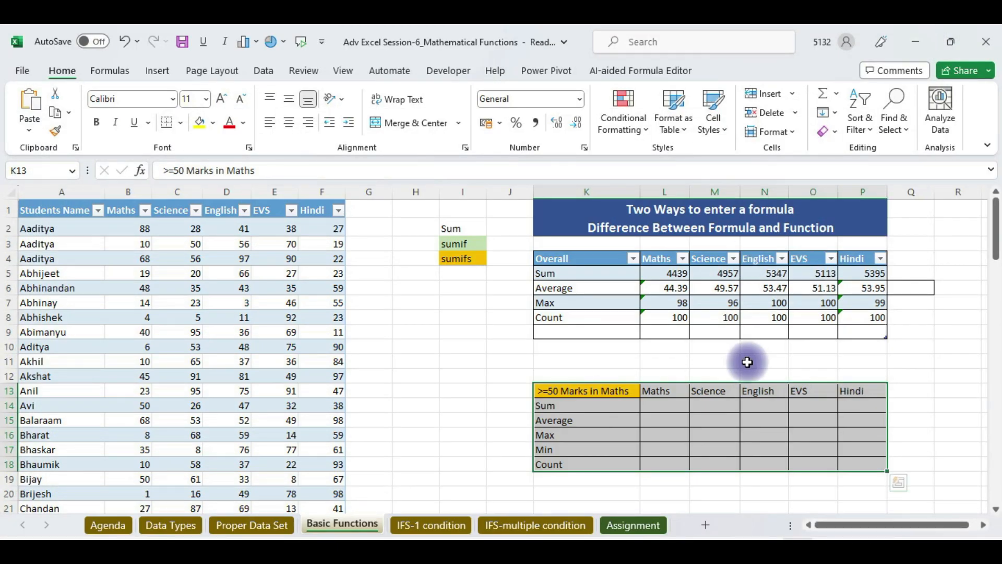
Review the Maths marks column in the students table as the source for the conditional sum
left_click(665, 407)
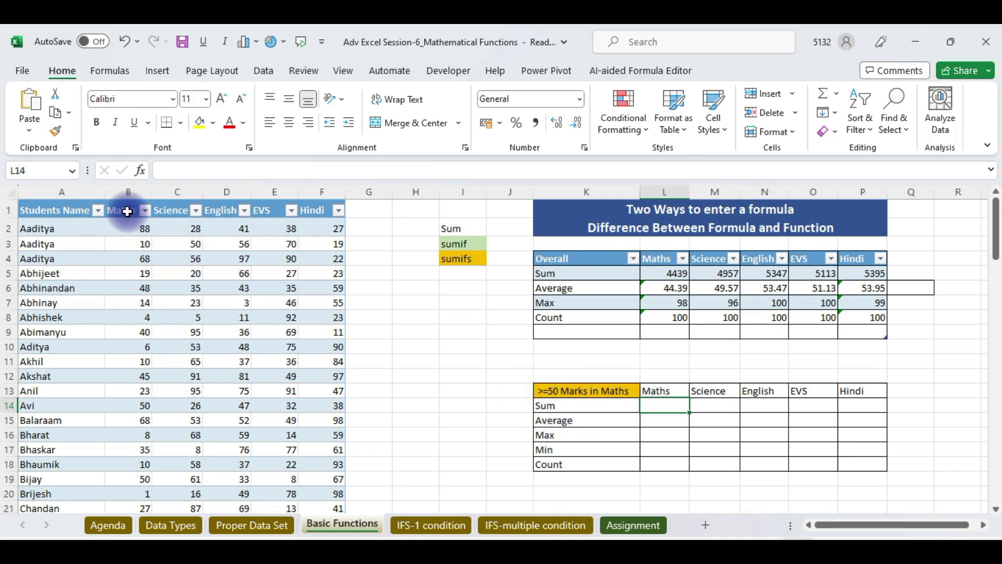
left_click_drag(127, 211, 133, 448)
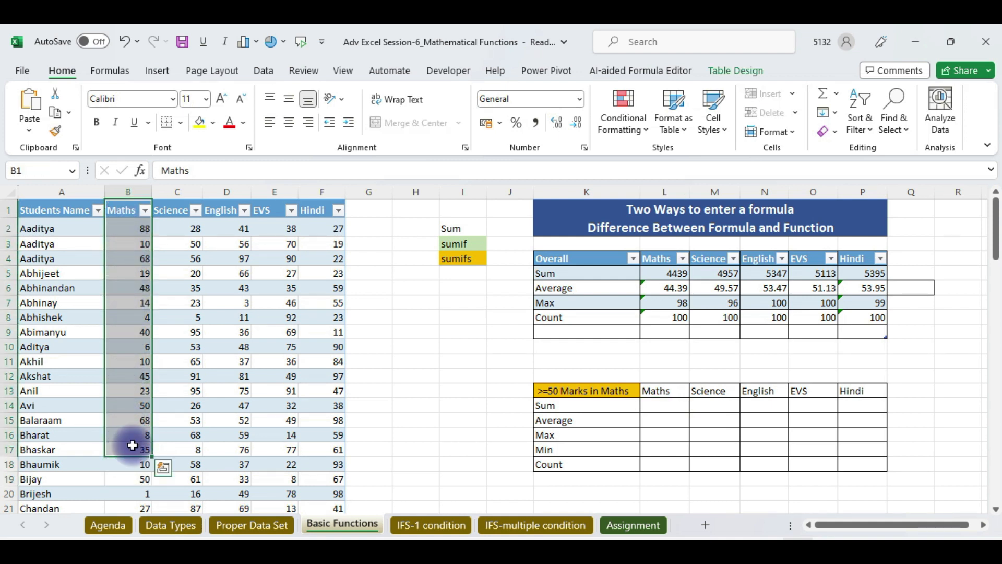
left_click(130, 228)
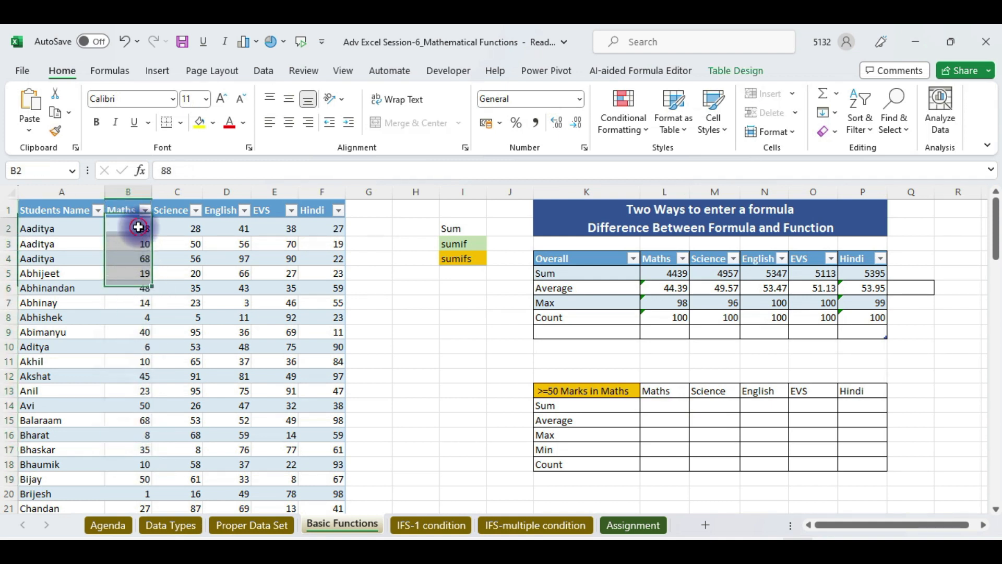
left_click(133, 256)
left_click(134, 230)
left_click(131, 193)
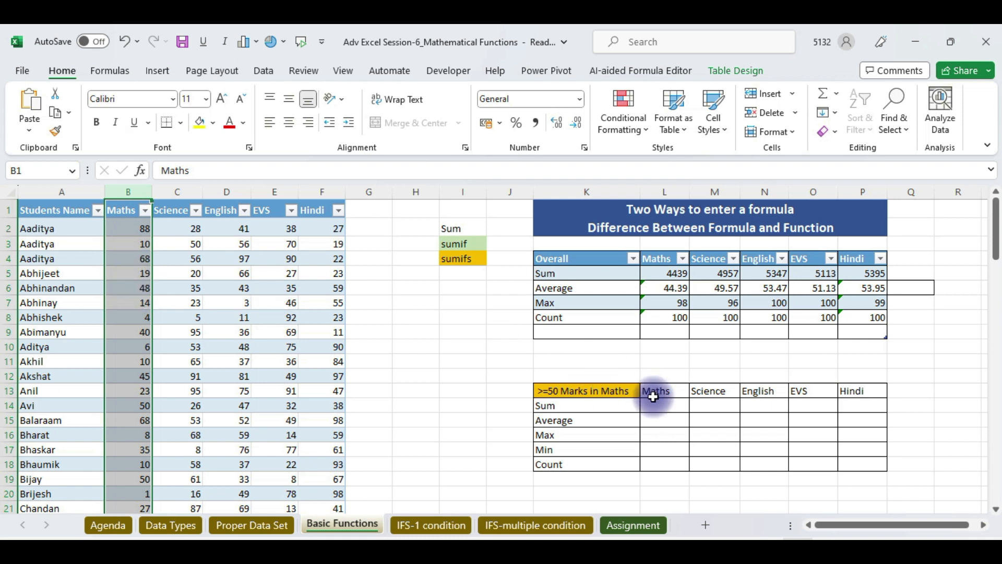
Start a SUMIFS formula in L14, open its function arguments, and set the sum range to the Maths marks B2:B101
left_click(671, 409)
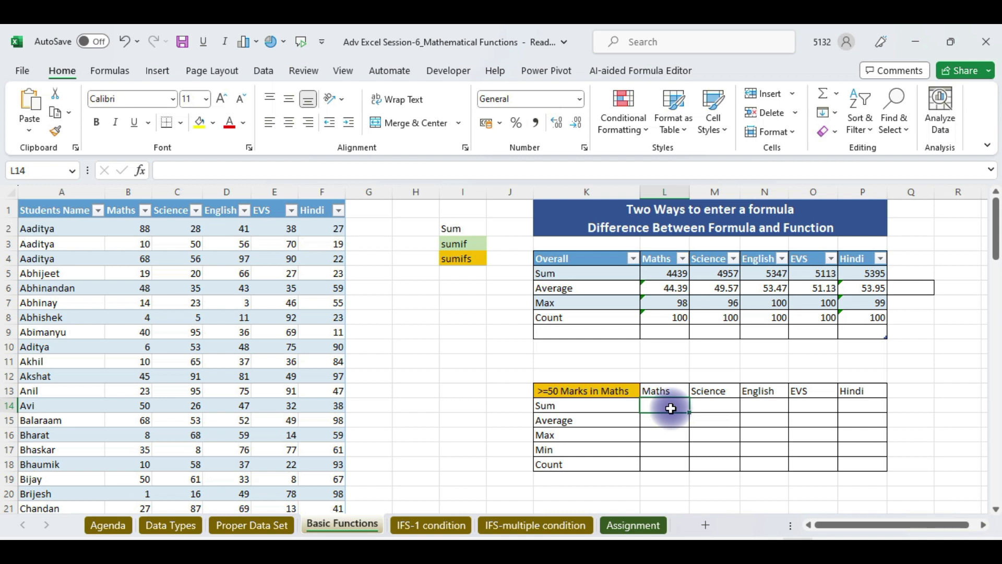
type("=")
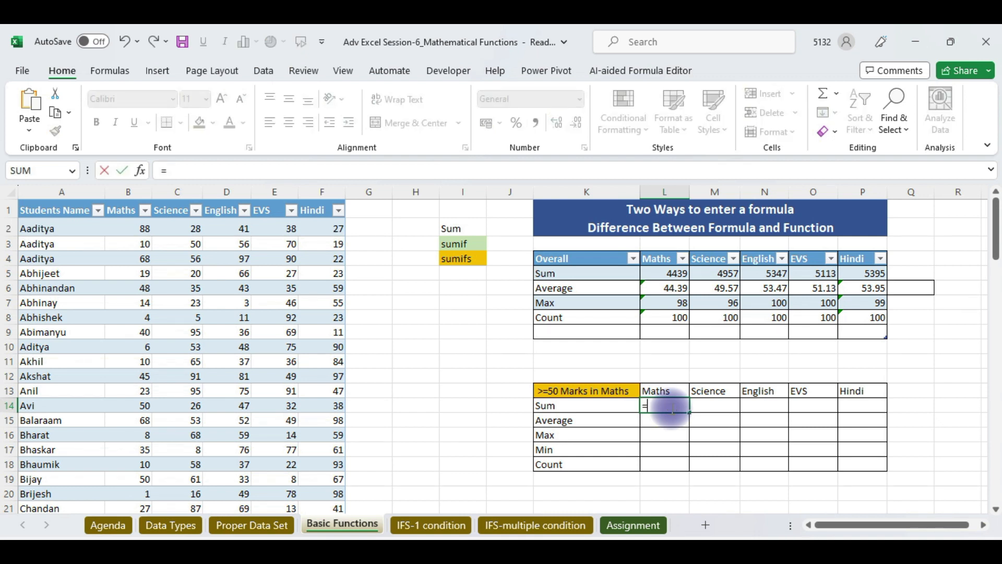
type("sumifs")
key("Tab")
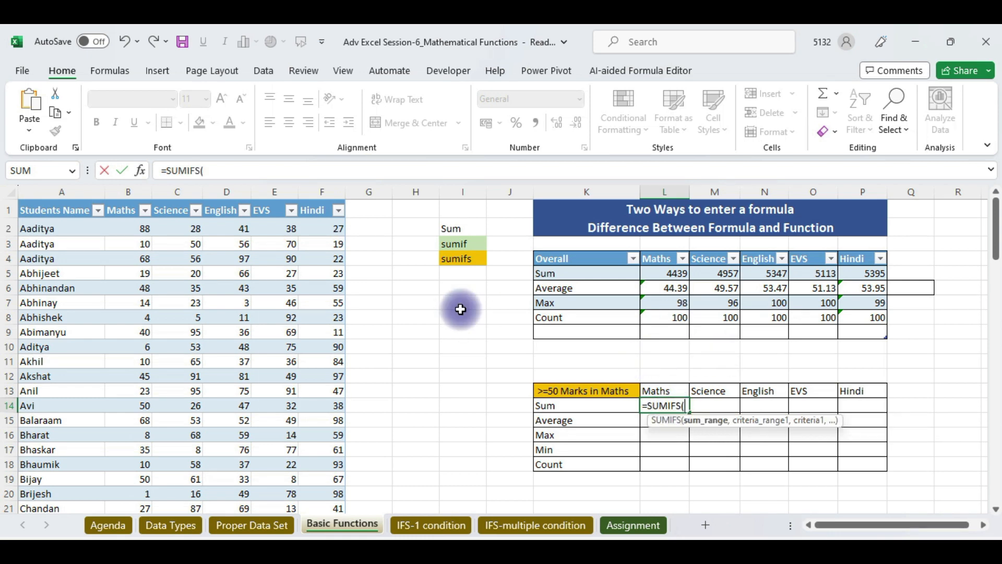
left_click(137, 172)
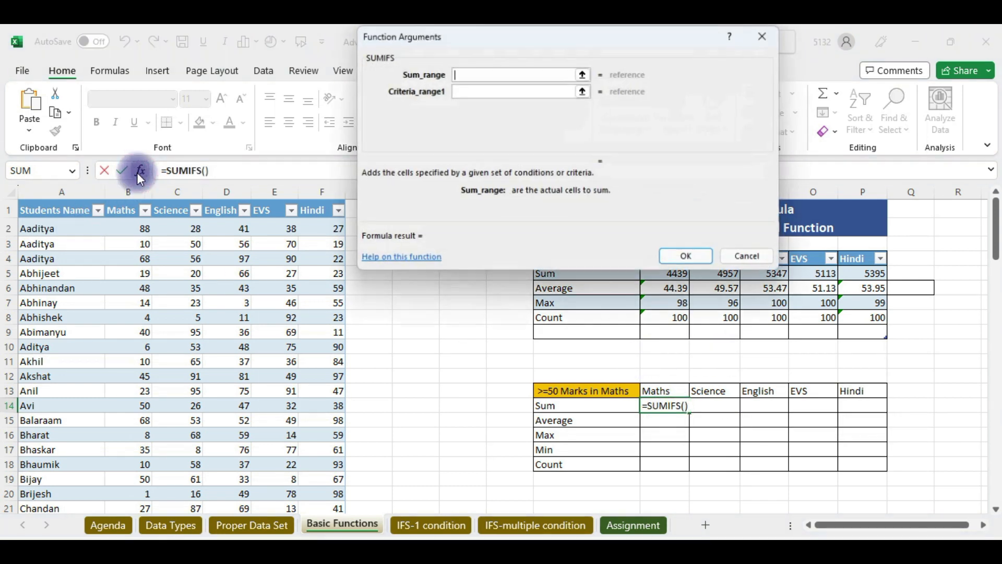
left_click_drag(462, 36, 597, 126)
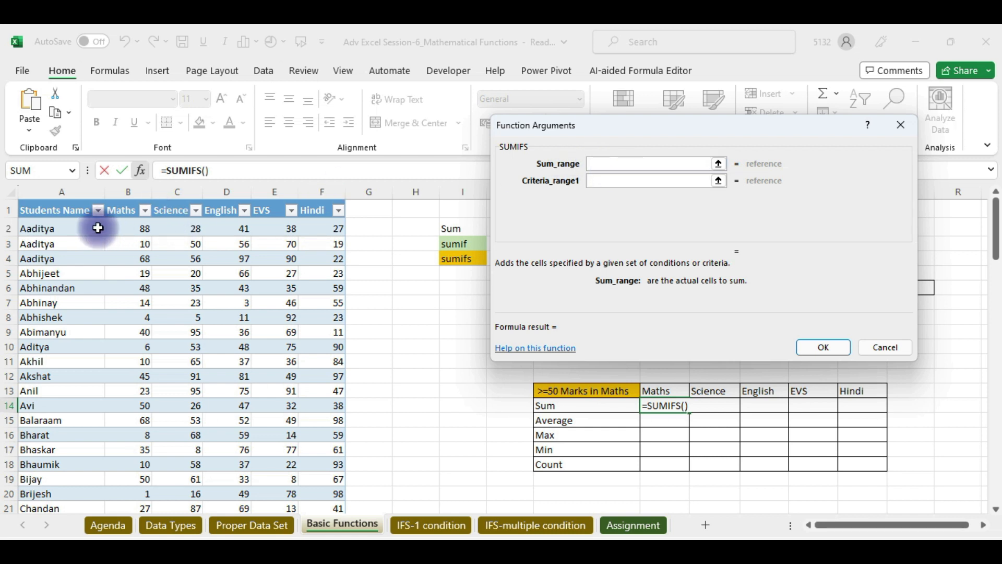
left_click(123, 206)
left_click(127, 198)
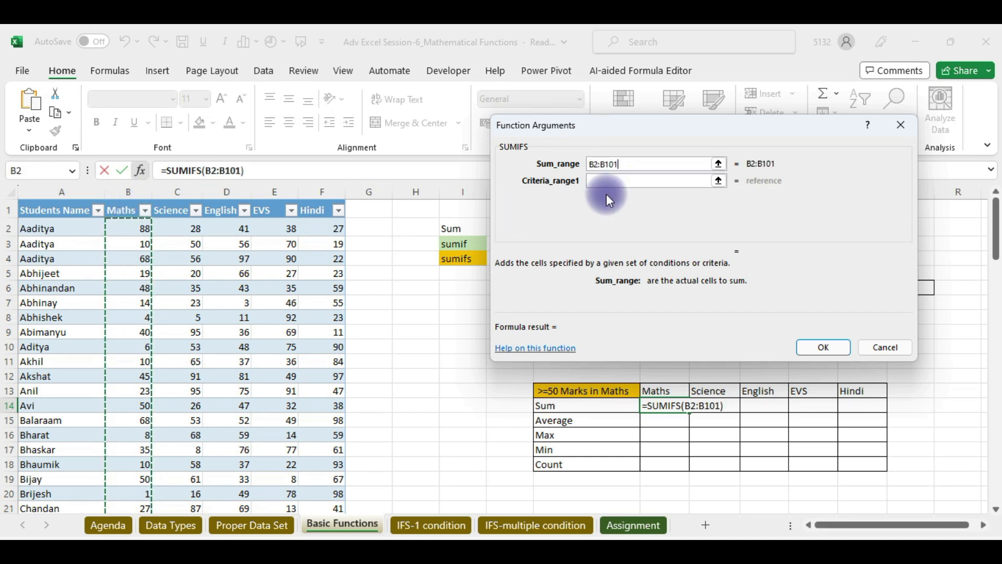
Set the first SUMIFS criteria range to the Maths marks B2:B101 and its criterion to >=50
left_click(601, 182)
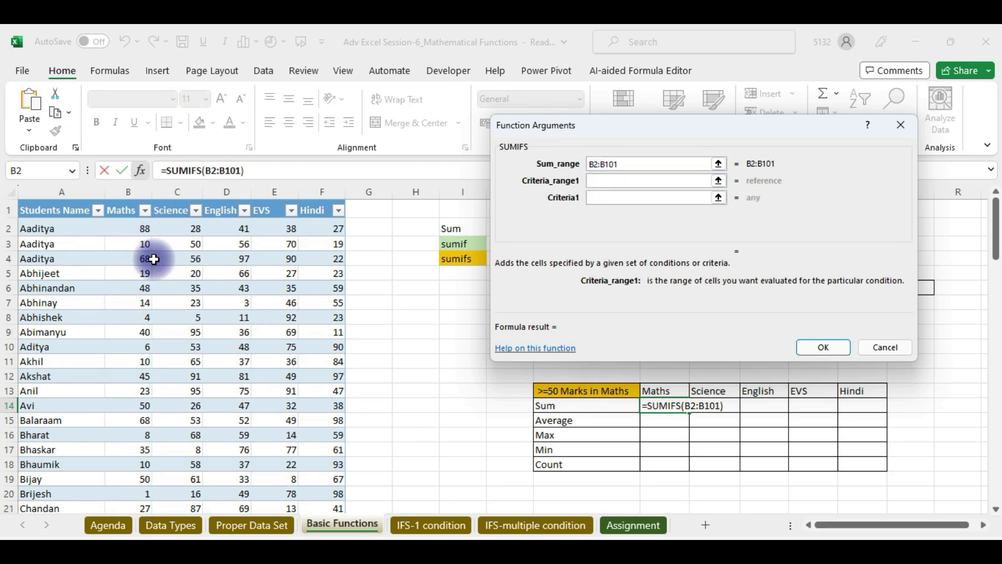
left_click(128, 197)
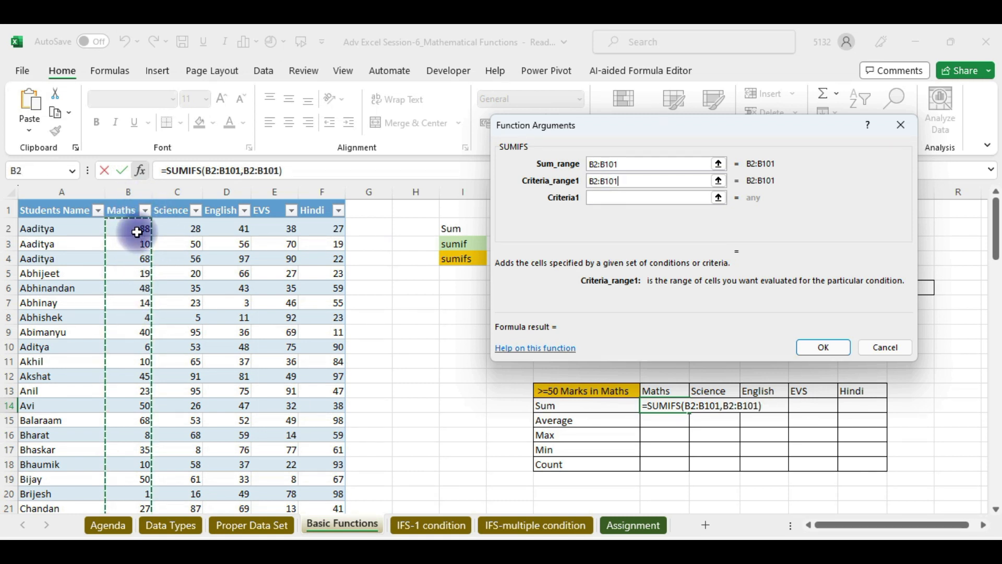
left_click(599, 197)
type(">=50")
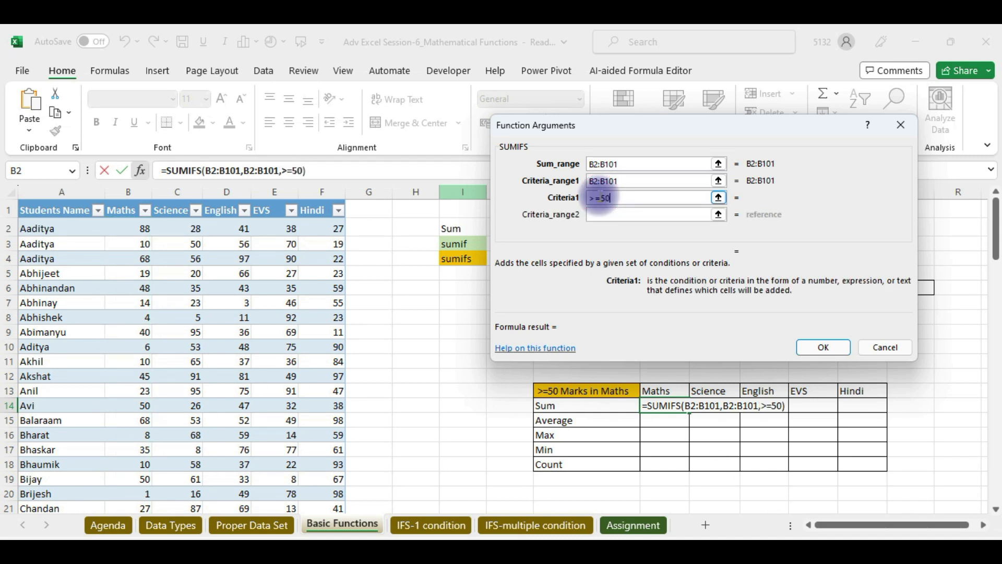
left_click(617, 216)
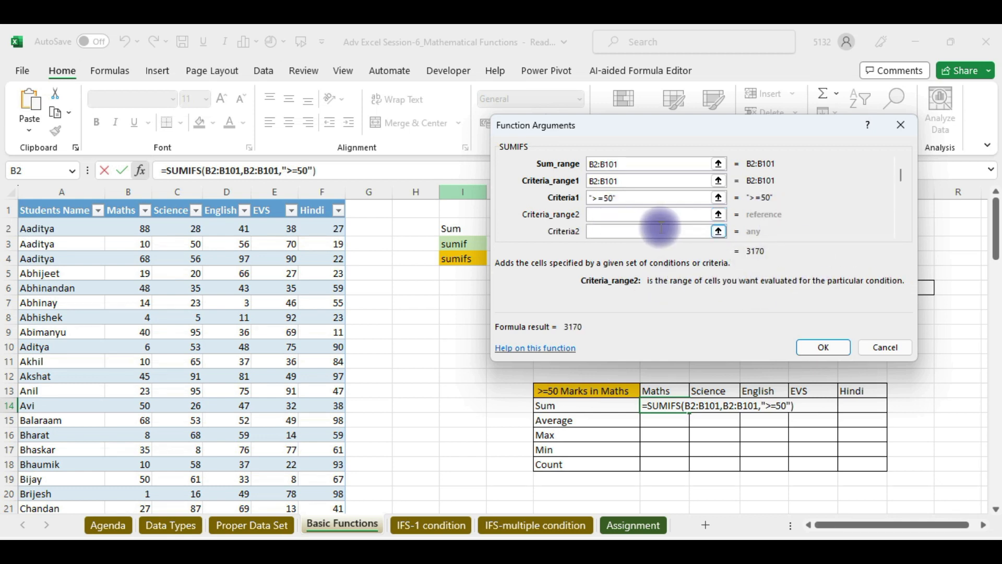
Make the first criteria range absolute as $B$2:$B$101 and confirm the SUMIFS formula
left_click_drag(587, 132, 665, 44)
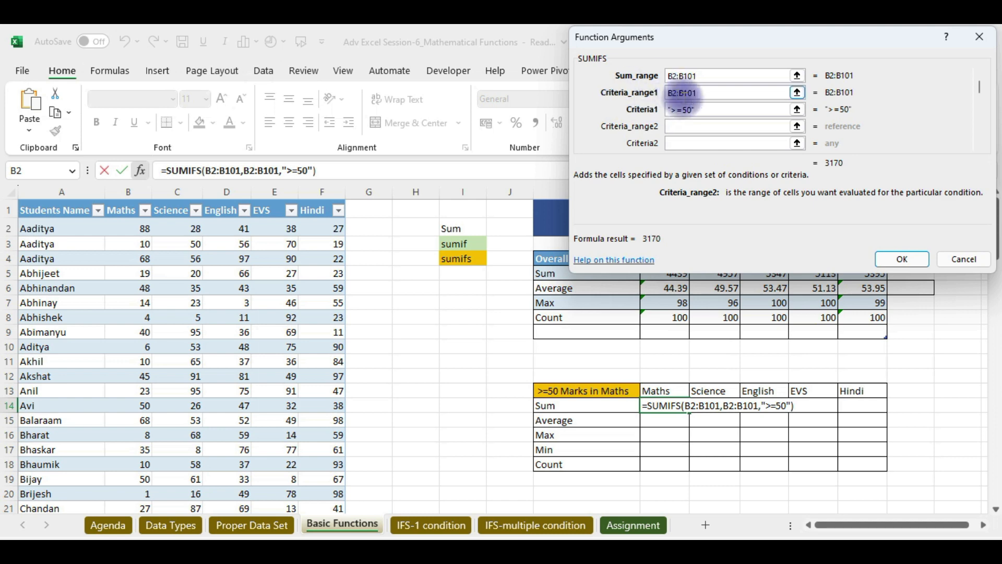
scroll(706, 93, "down", 1)
left_click_drag(698, 93, 655, 93)
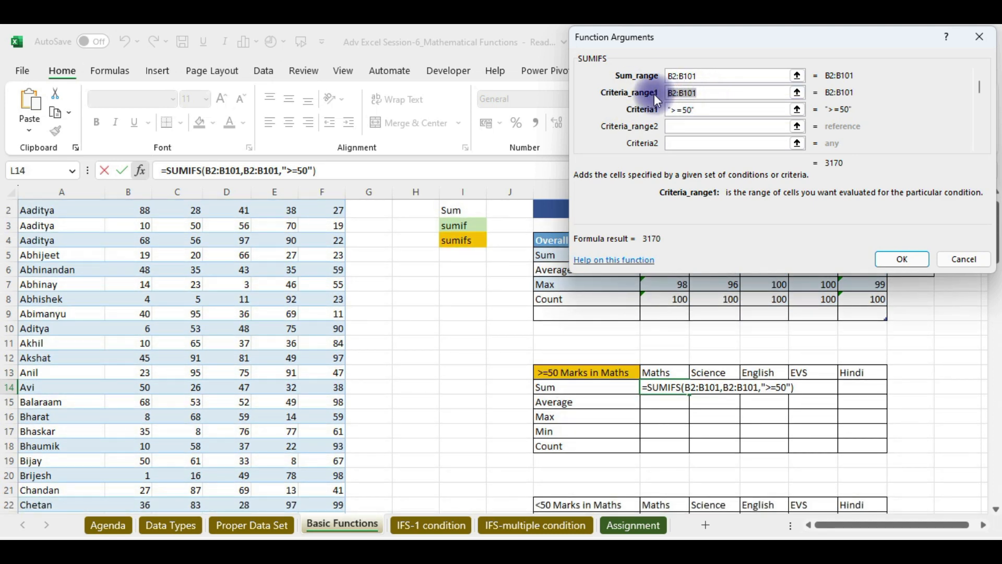
key("F4")
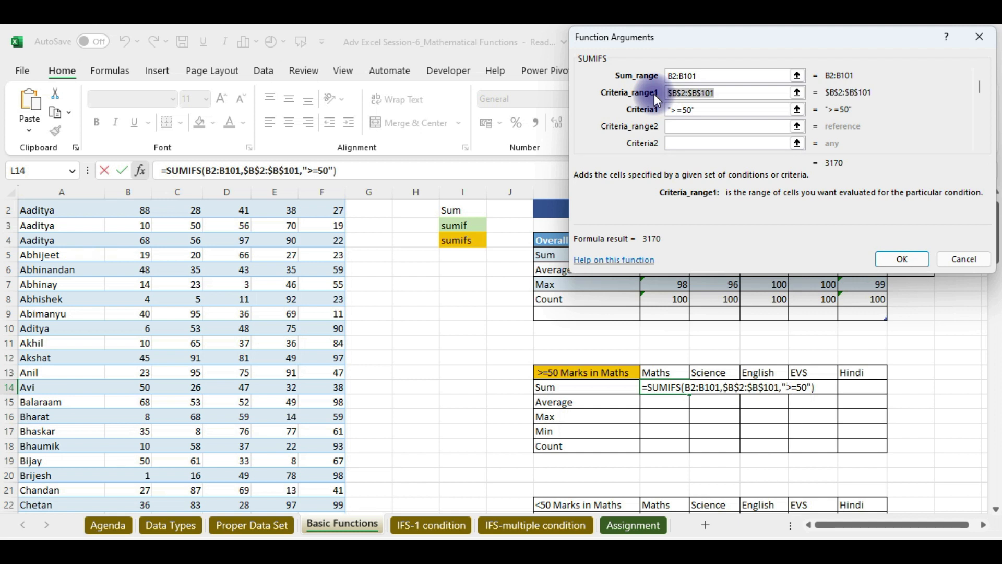
left_click(904, 259)
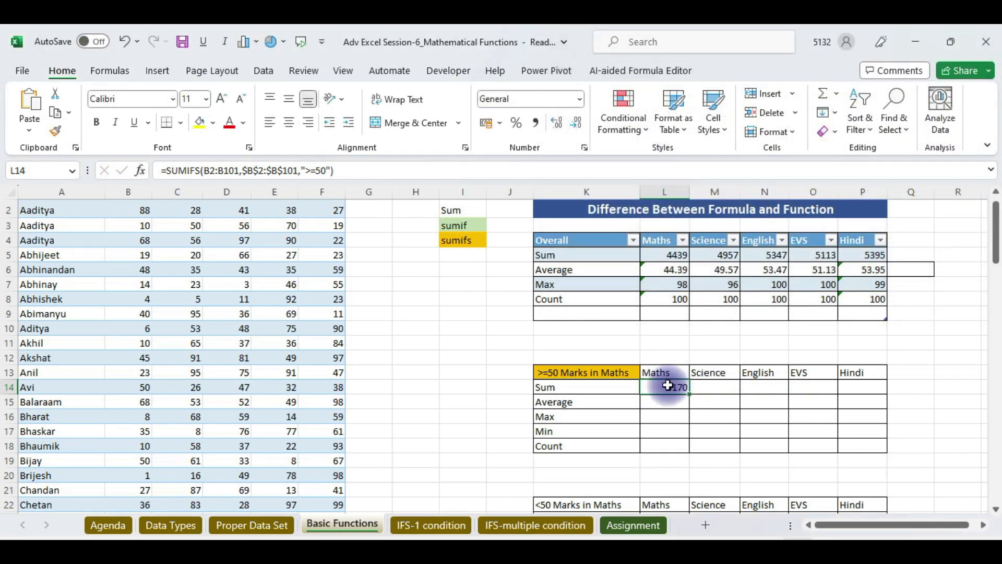
Fill the SUMIFS formula from L14 across the Science, English, EVS and Hindi columns through P14
key("shift+Right")
key("shift+Right")
key("shift+Right")
key("shift+Right")
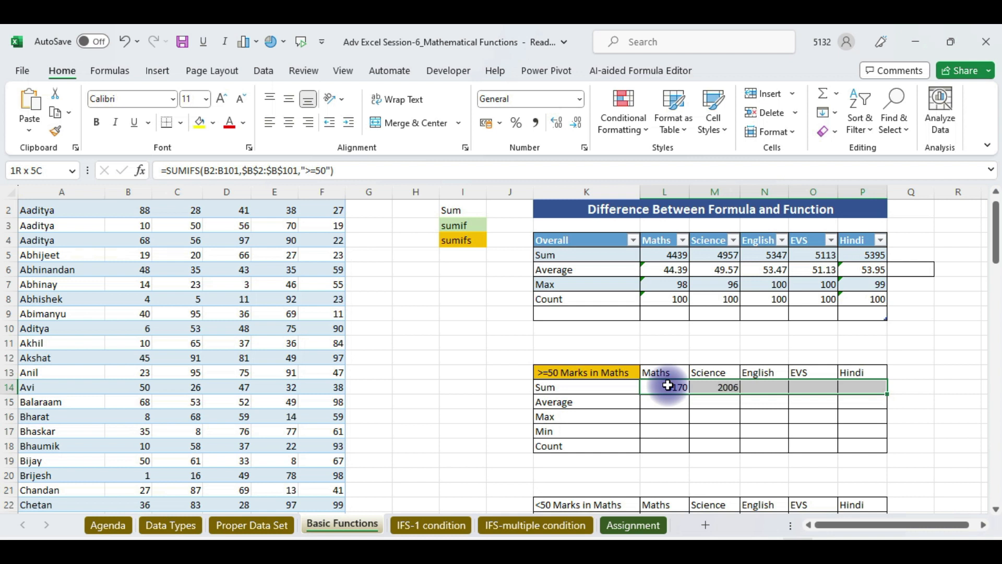
key("ctrl+r")
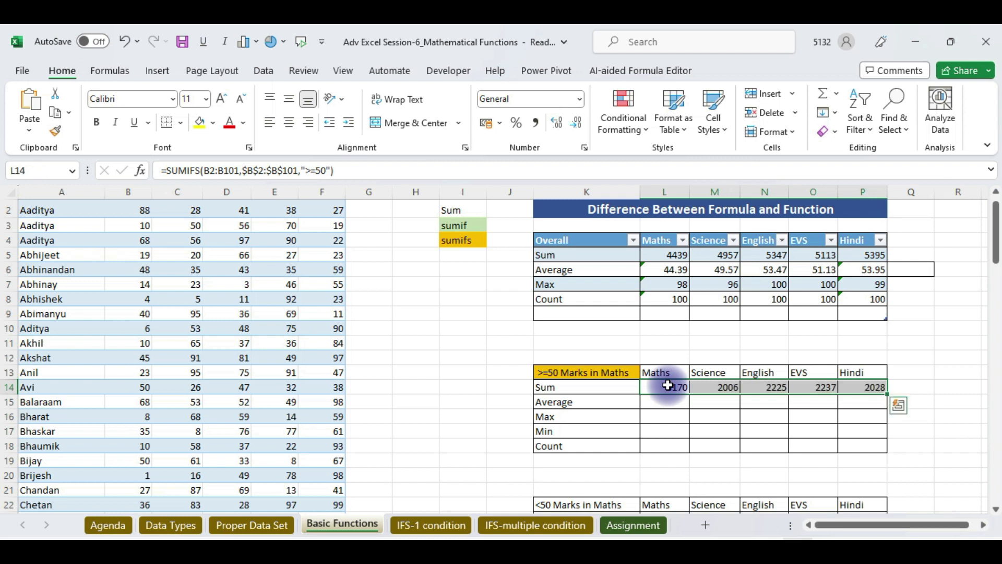
left_click(435, 344)
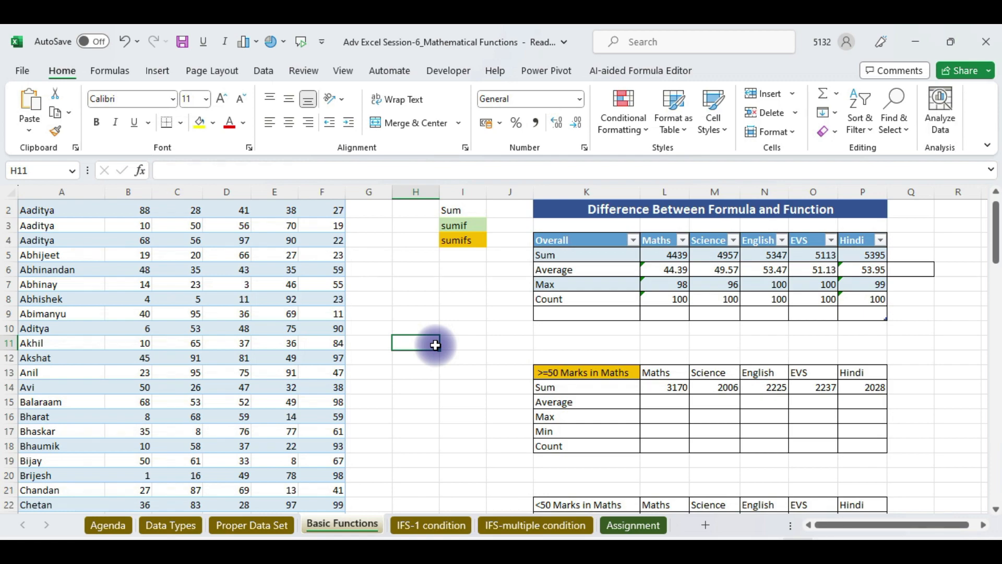
Check the chat replies in Google Meet, return to the workbook and highlight the empty Average to Count cells L15:P18
key("alt+Tab")
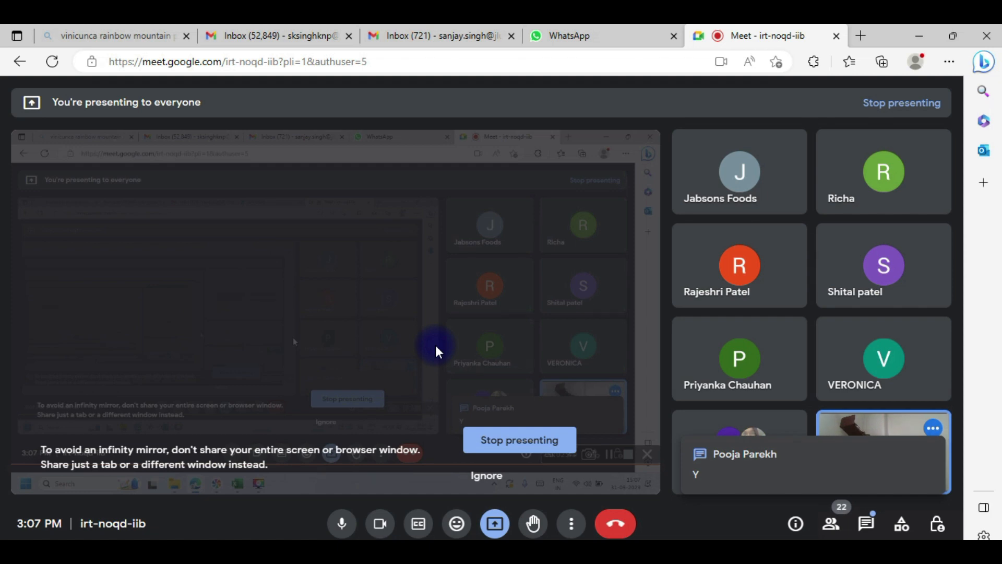
key("alt+Tab")
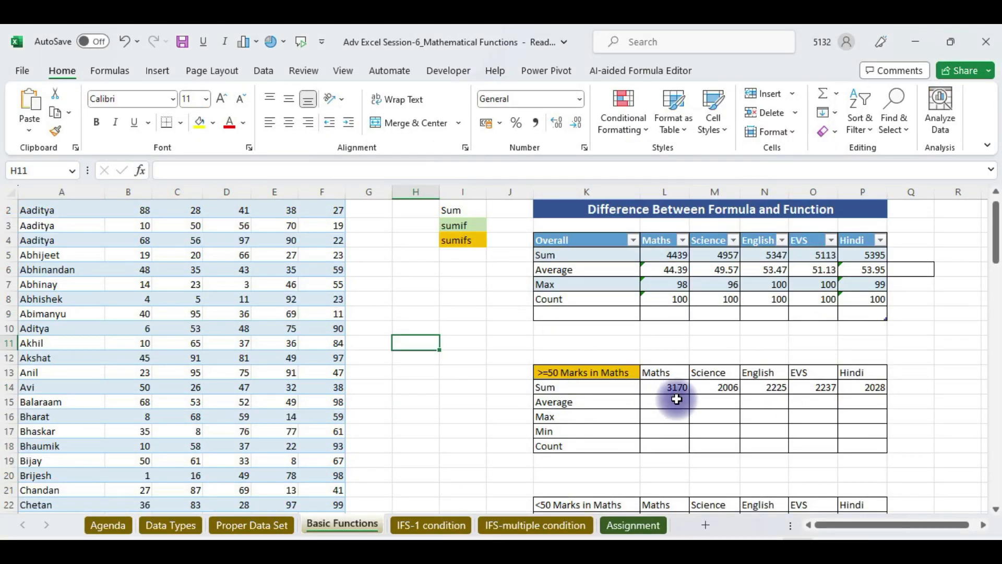
left_click_drag(676, 400, 855, 445)
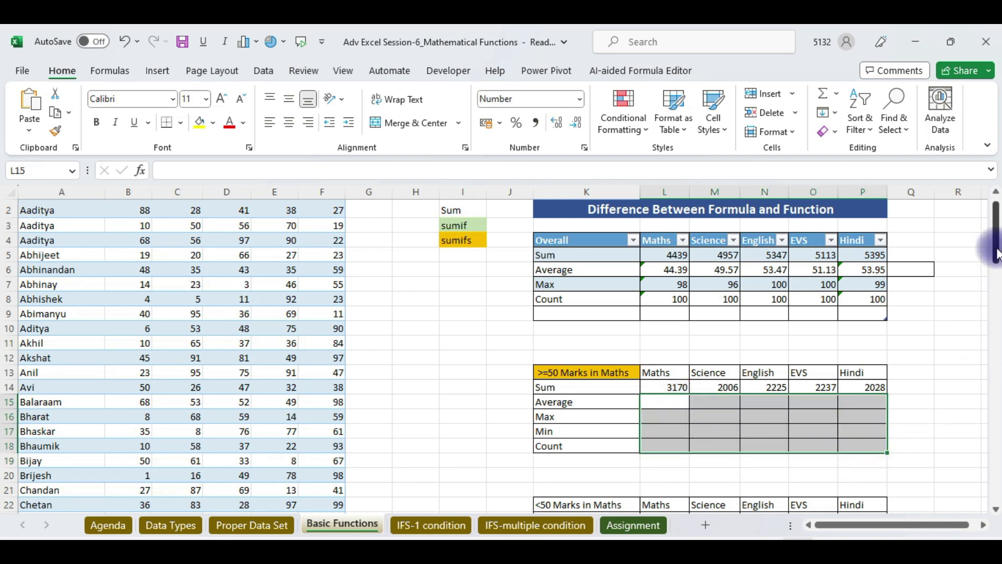
left_click_drag(997, 238, 997, 254)
Check Google Meet again, return to the workbook and examine the <50 Marks in Maths table by selecting L22:P27
left_click(350, 545)
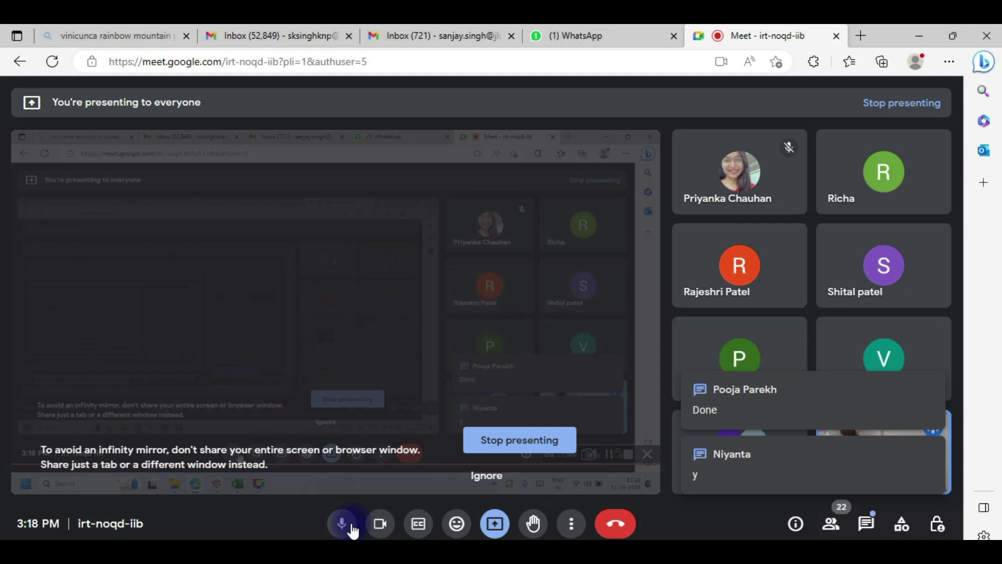
key("alt+Tab")
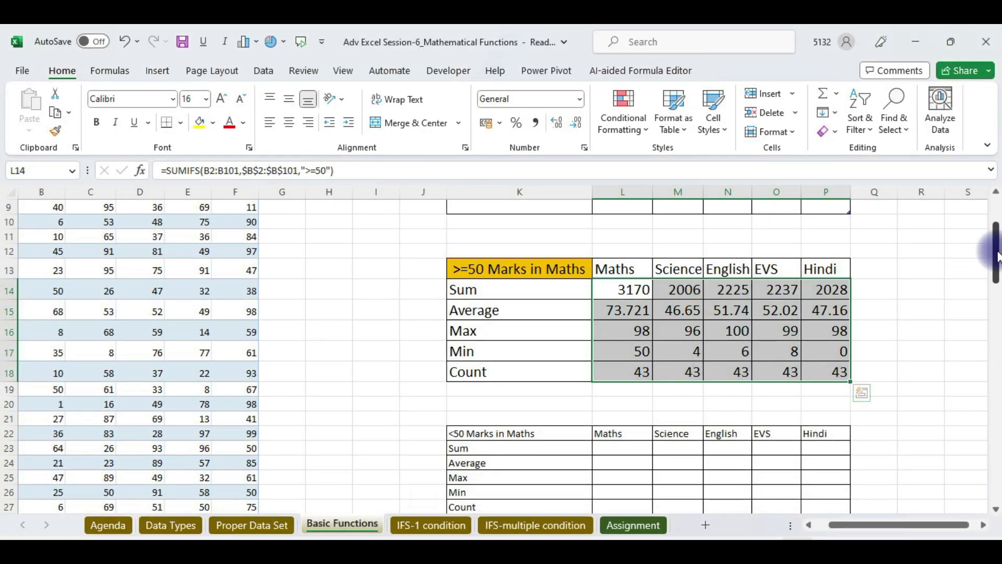
left_click_drag(996, 255, 997, 278)
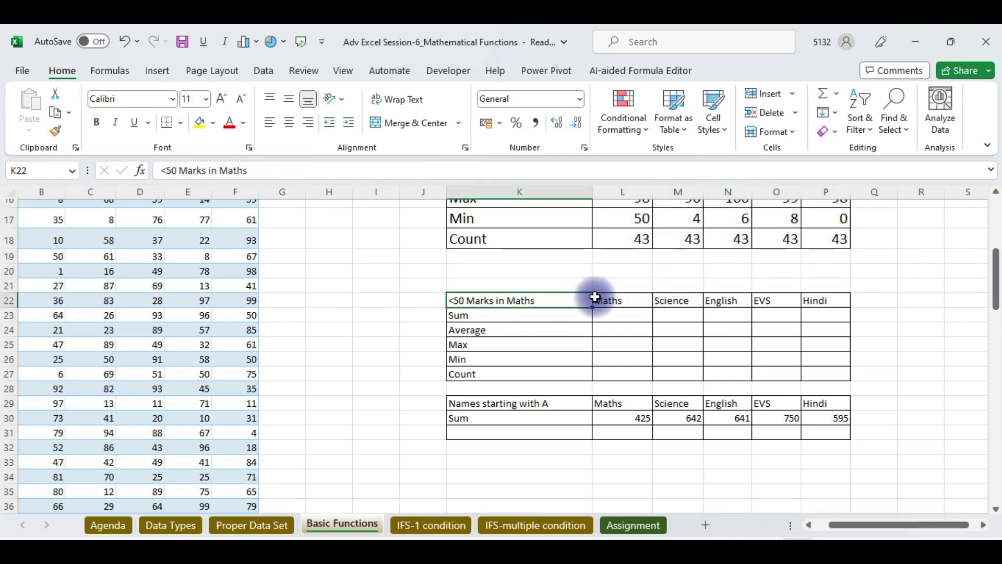
left_click_drag(603, 299, 835, 371)
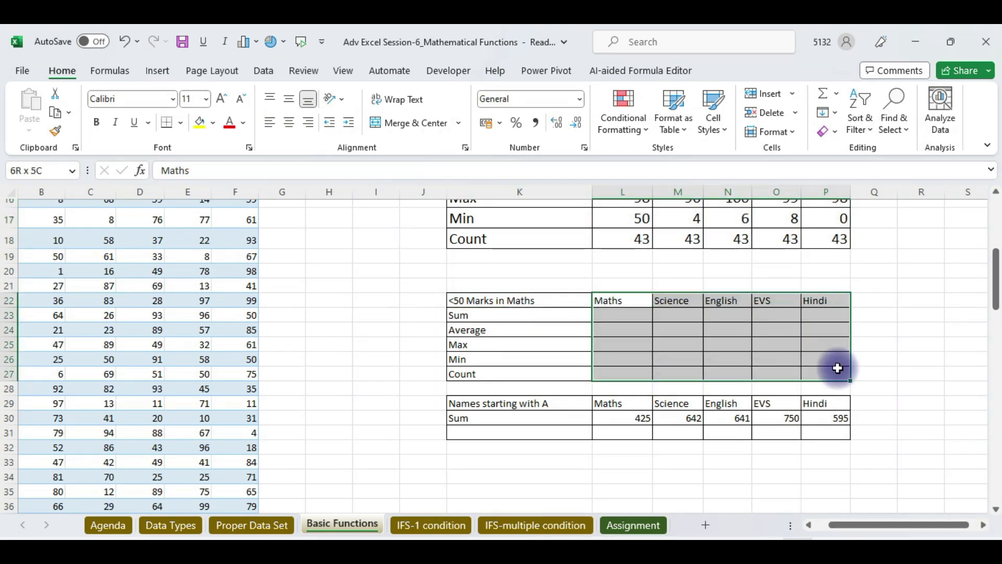
Examine the >=50 Marks in Maths table, check the chat replies in Google Meet and return to the workbook
left_click_drag(997, 279, 997, 241)
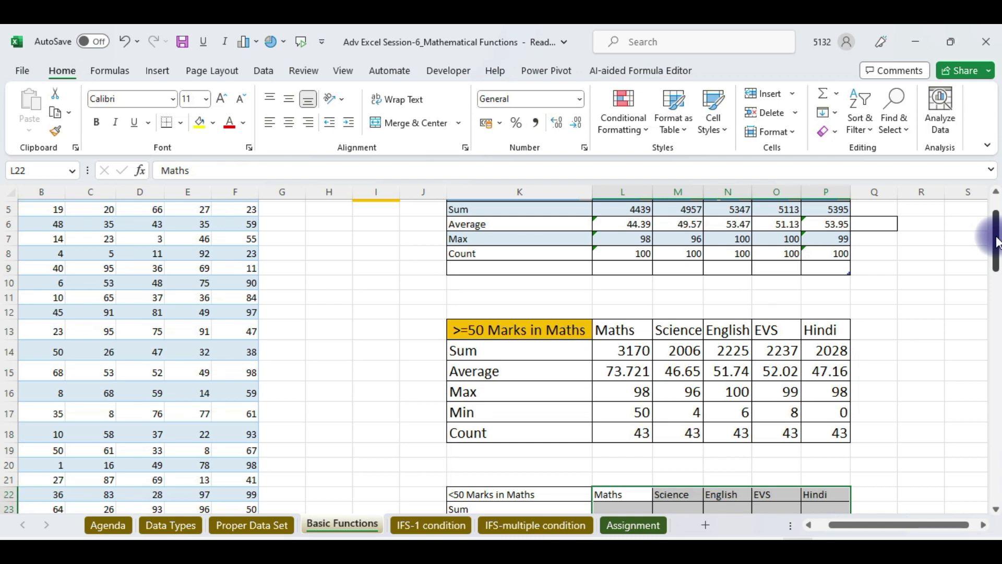
key("alt+Tab")
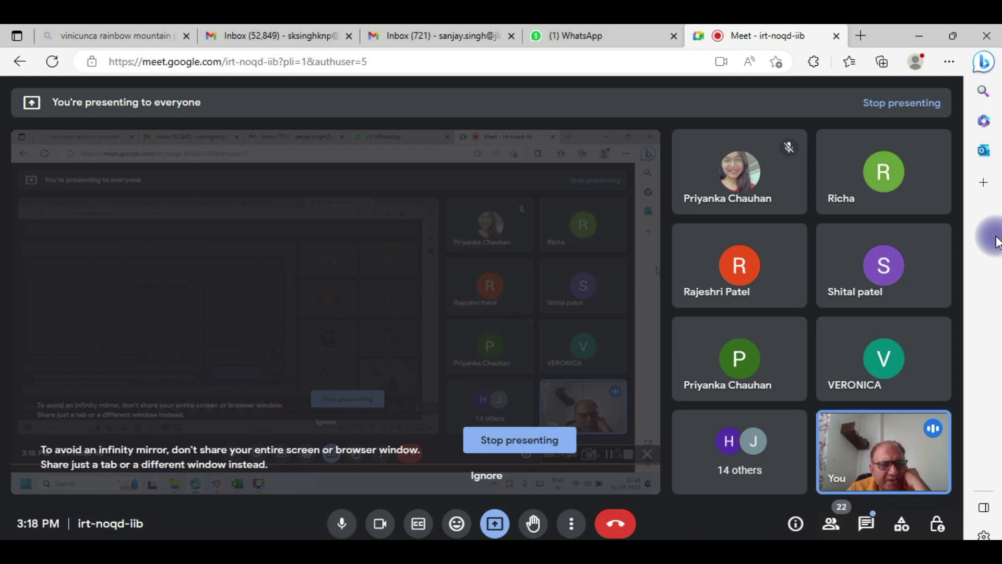
key("alt+Tab")
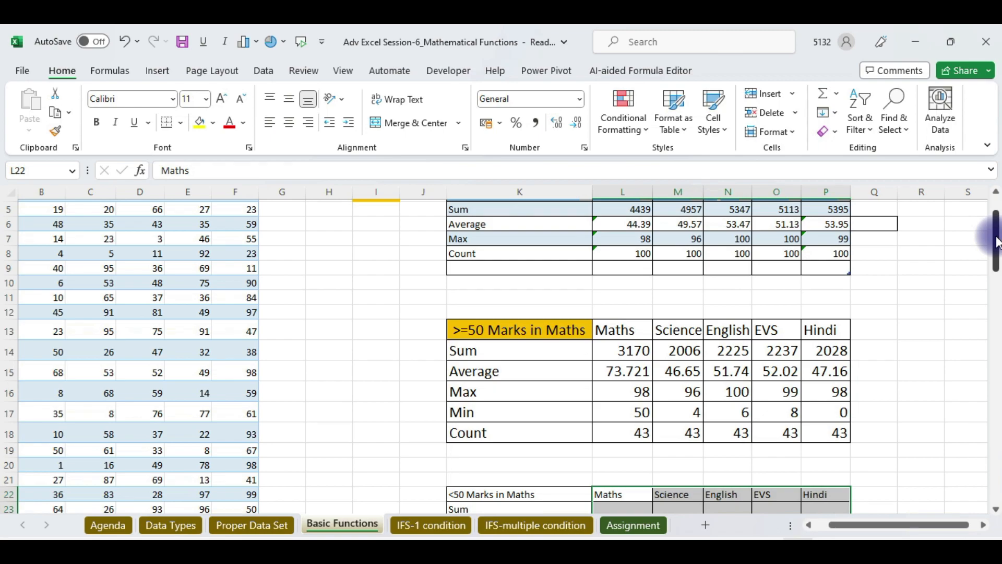
key("alt+Tab")
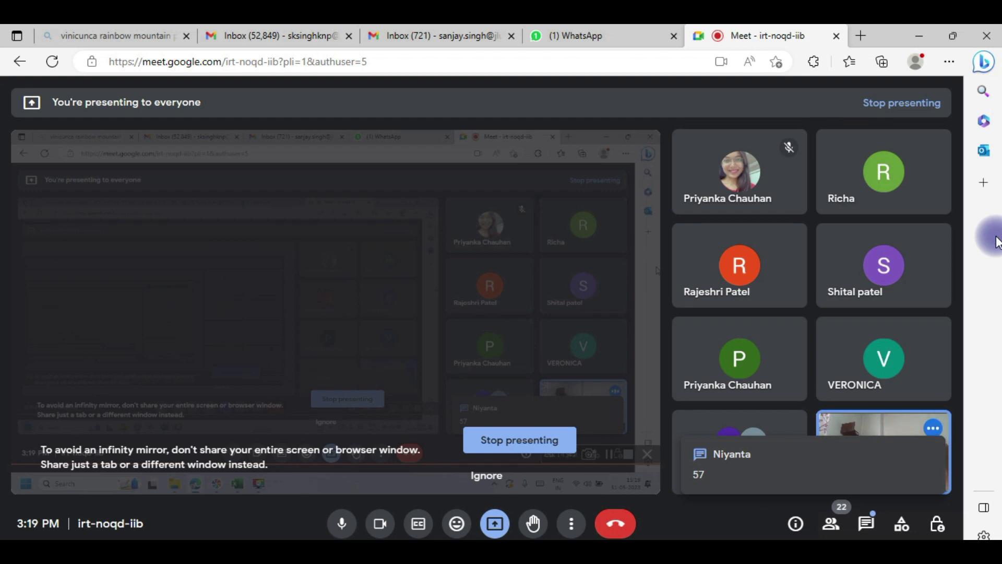
key("alt+Tab")
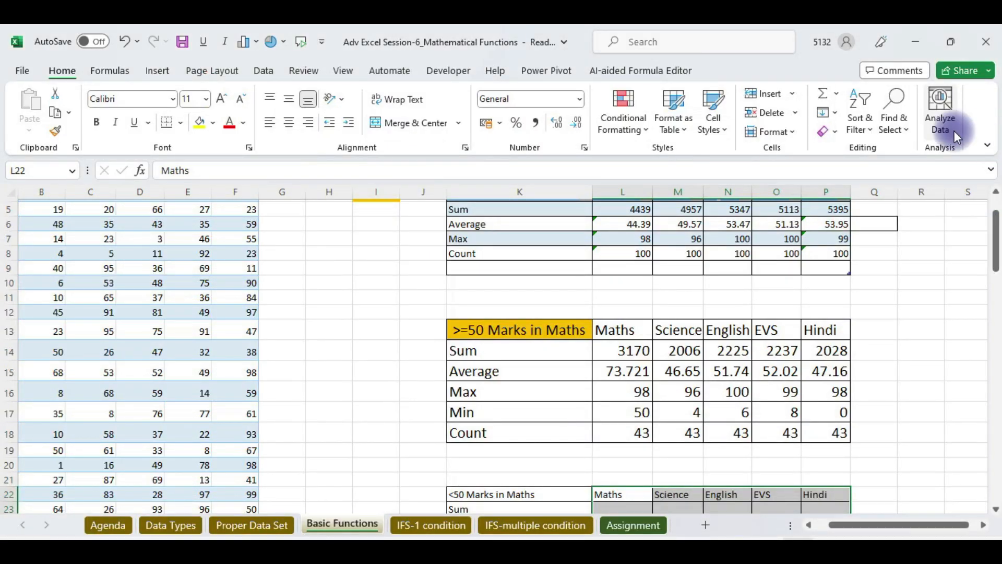
Clear the existing Sum formulas in L30:P30 of the Names starting with A table
left_click_drag(993, 238, 994, 290)
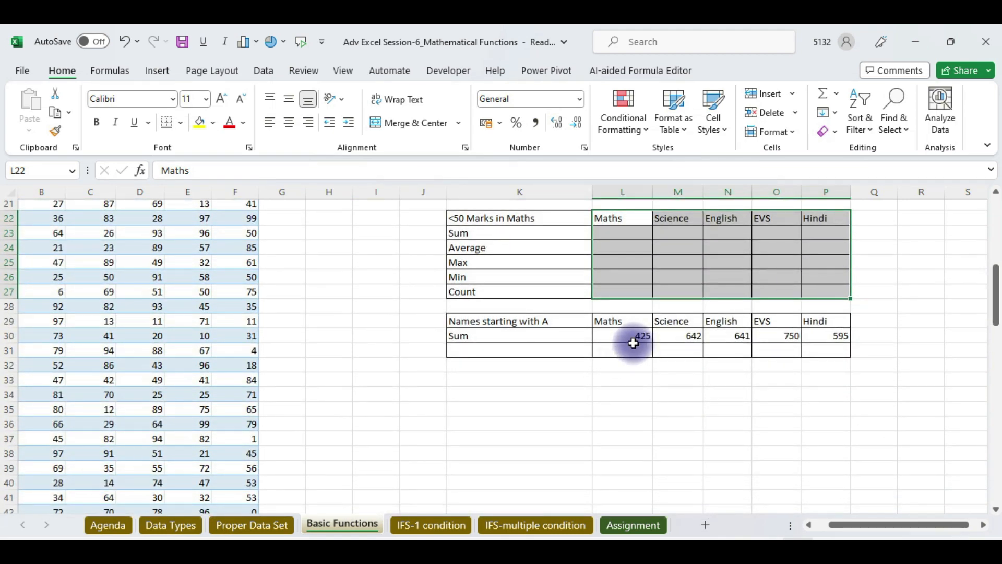
left_click_drag(631, 339, 820, 338)
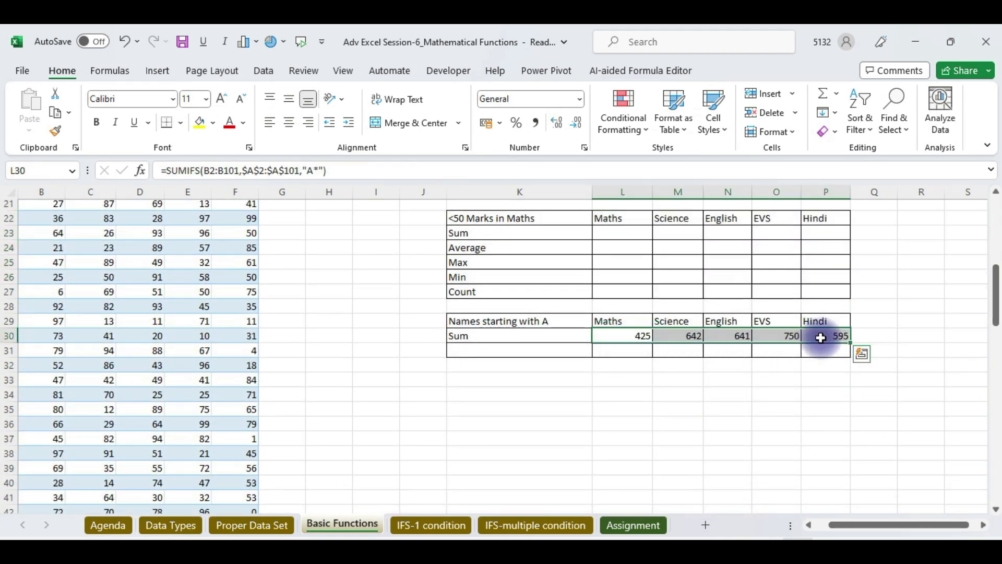
key("Delete")
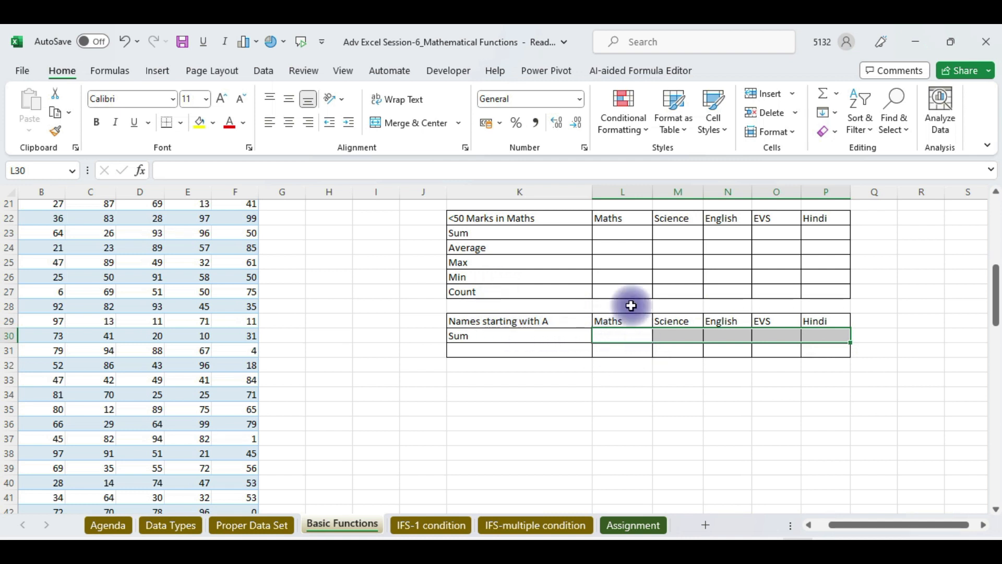
left_click(616, 333)
Fill the Names starting with A heading cell K29 with yellow
left_click(526, 320)
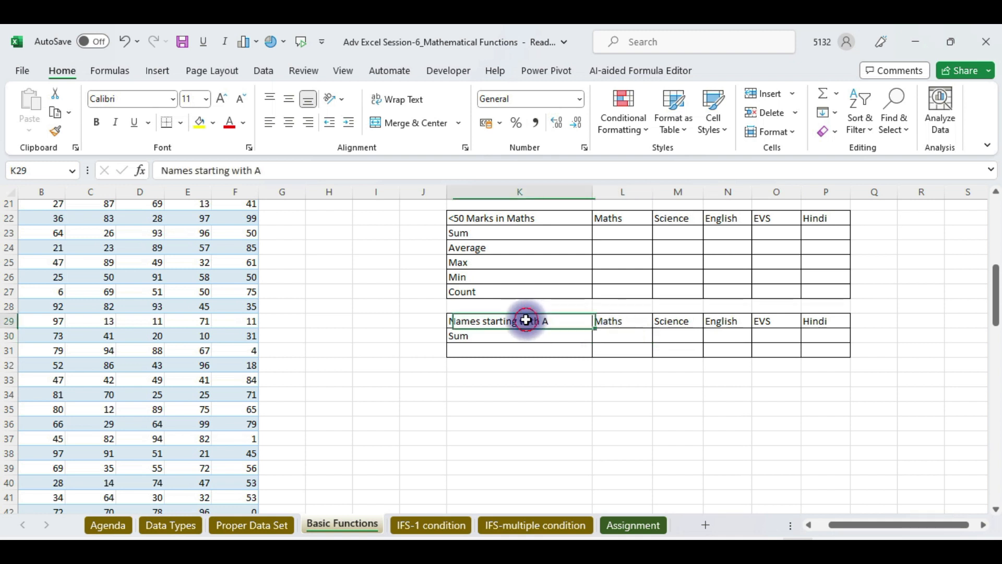
left_click(204, 127)
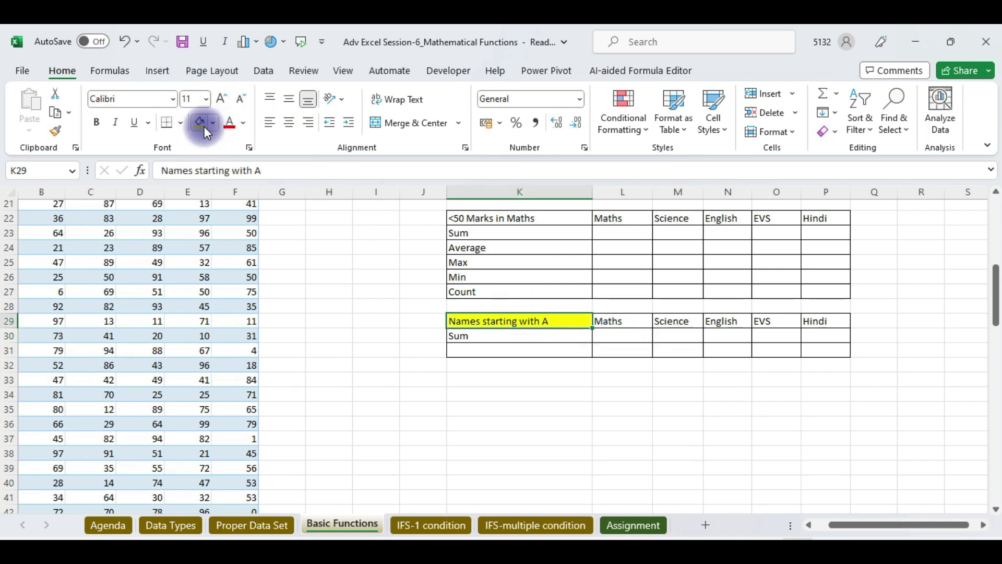
left_click(516, 406)
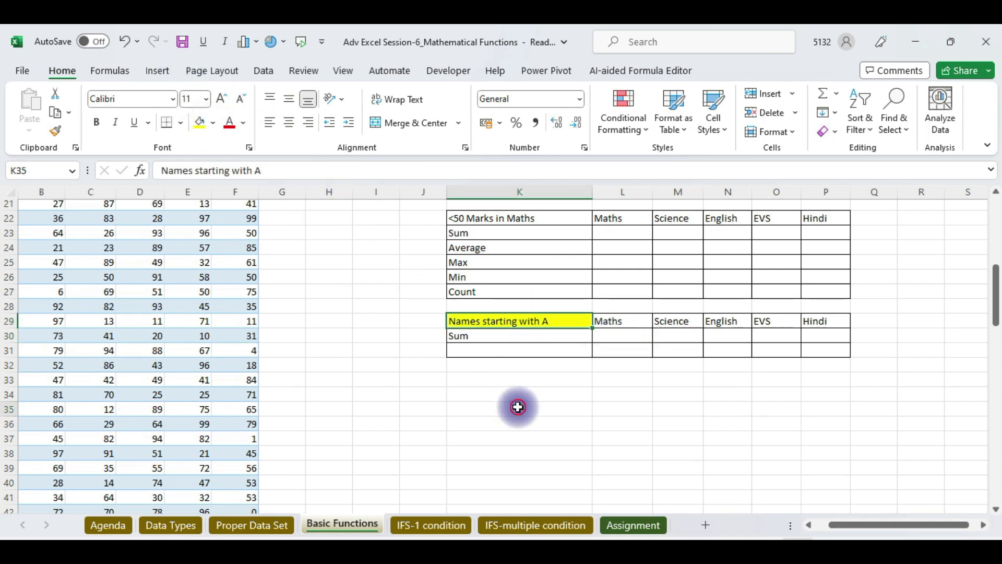
left_click(547, 322)
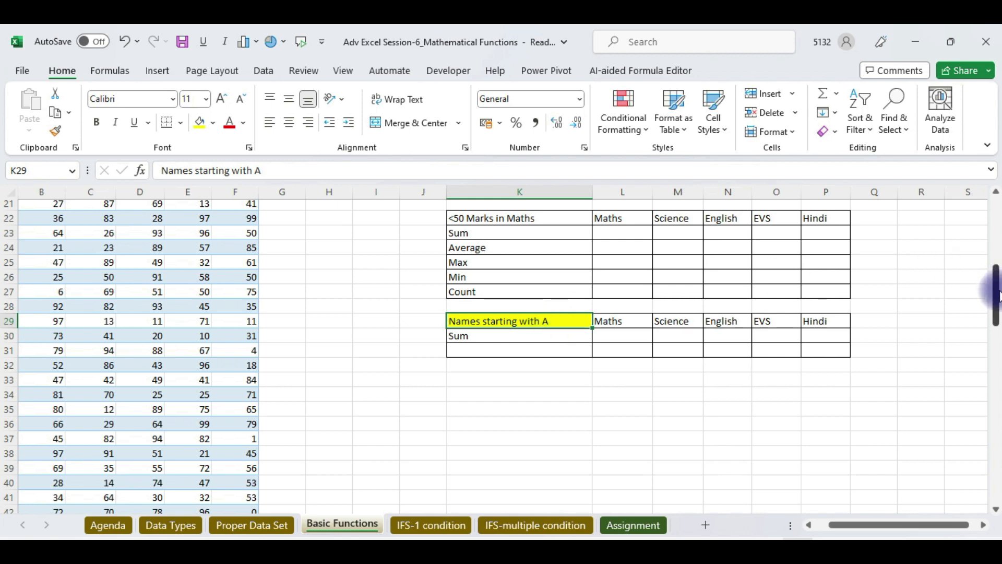
Examine the student data from the Students Name column in A1, check the replies in Google Meet and return to the workbook
left_click_drag(996, 295, 992, 168)
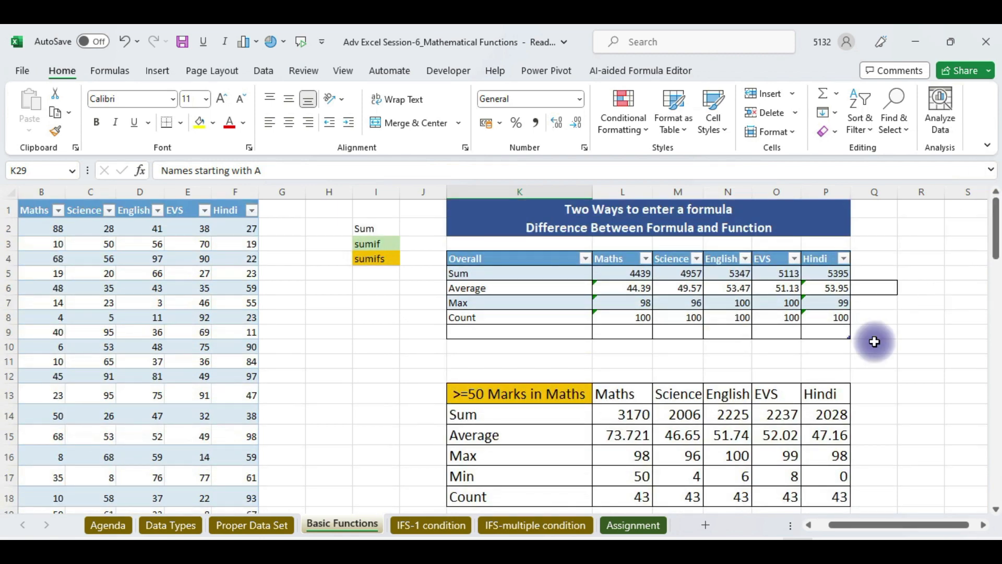
left_click(272, 211)
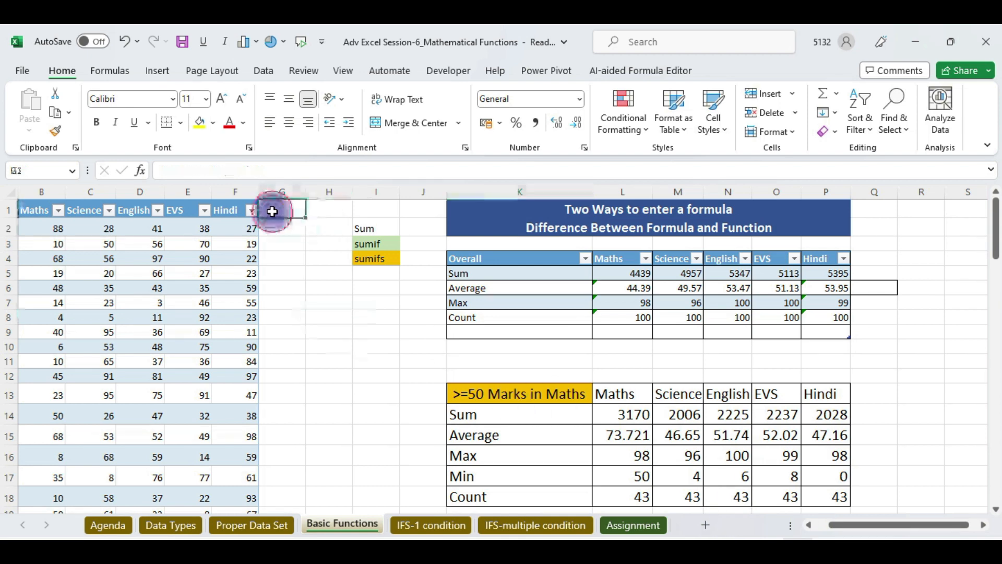
key("Left")
key("Left")
key("Left")
key("Left")
key("Left")
key("Left")
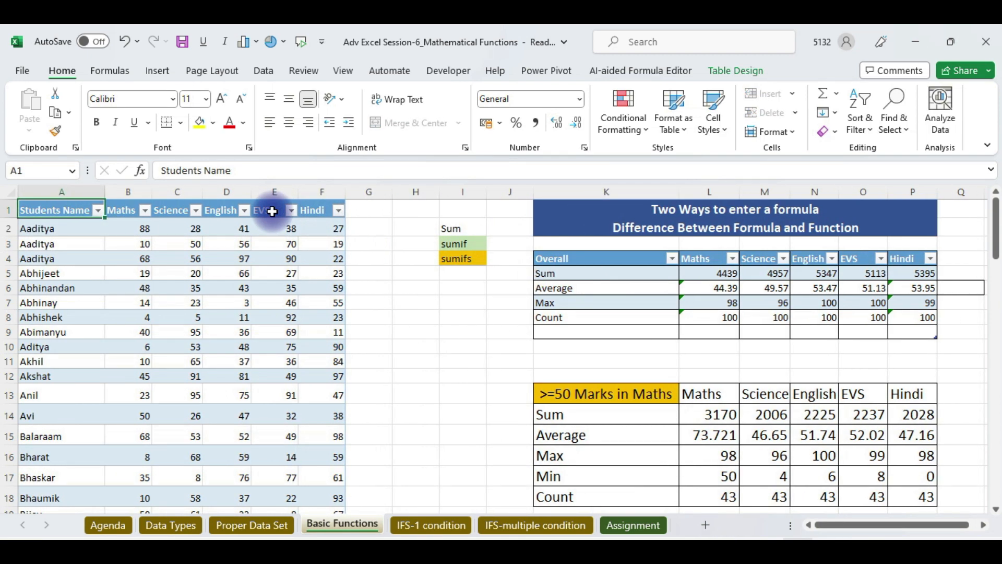
key("alt+Tab")
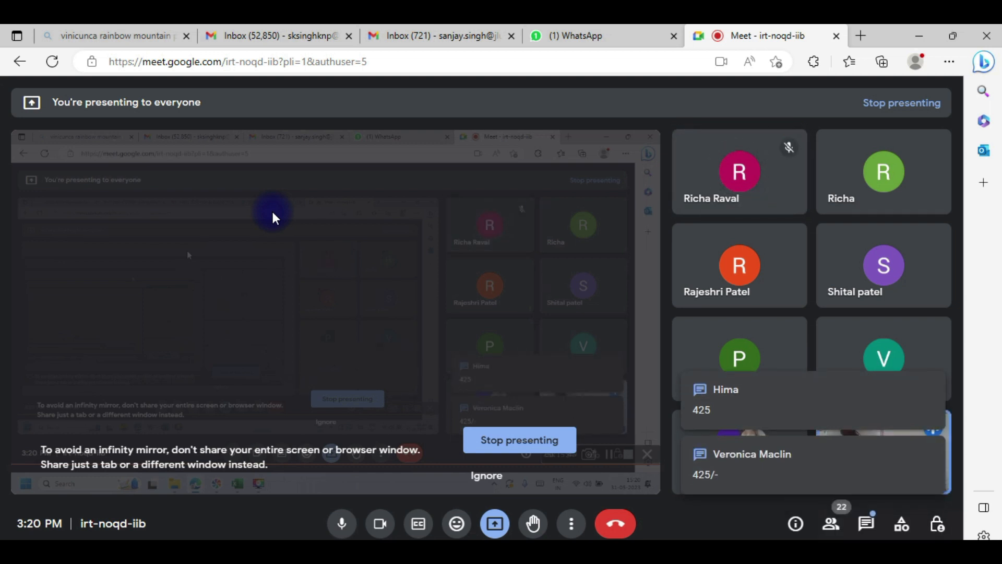
key("alt+Tab")
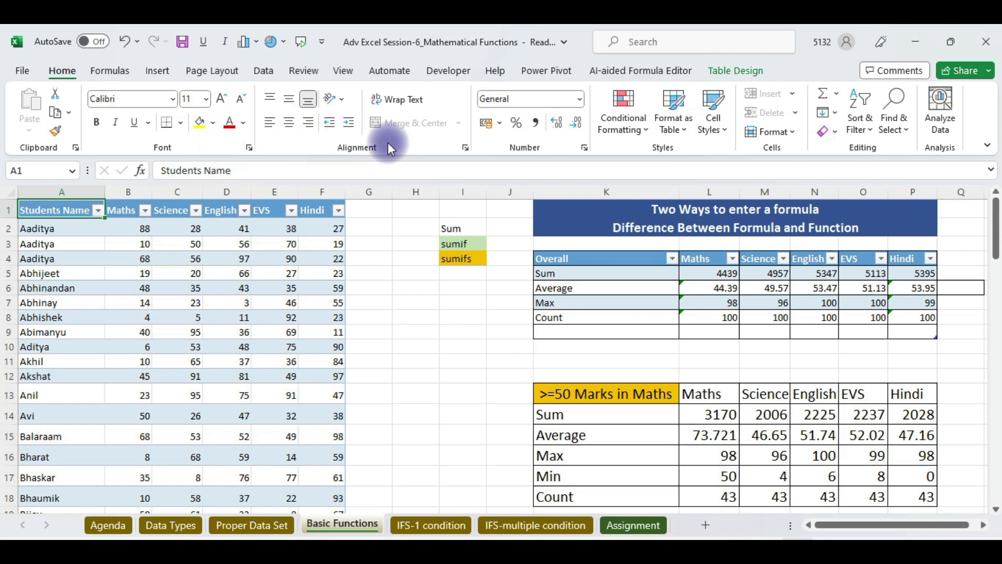
Start a SUMIFS formula in L30 for the Maths sum of names starting with A and open its function arguments
left_click_drag(996, 227, 994, 286)
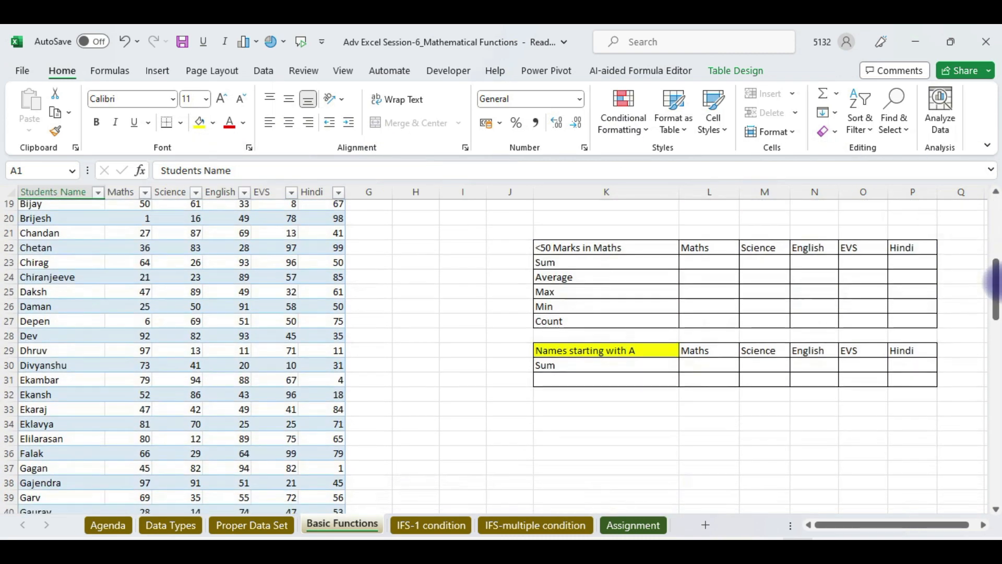
left_click(703, 361)
type("=")
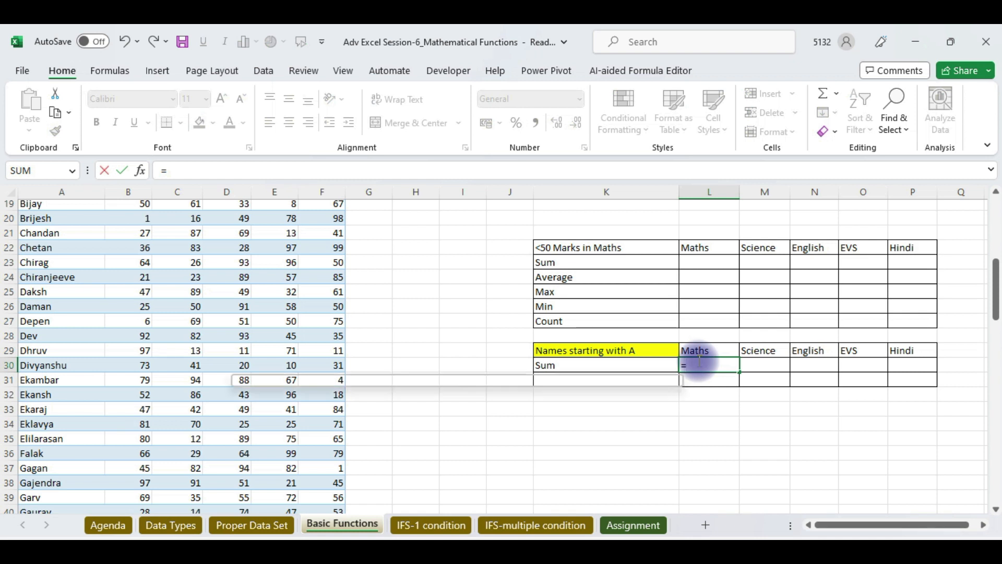
type("sumifs")
key("Tab")
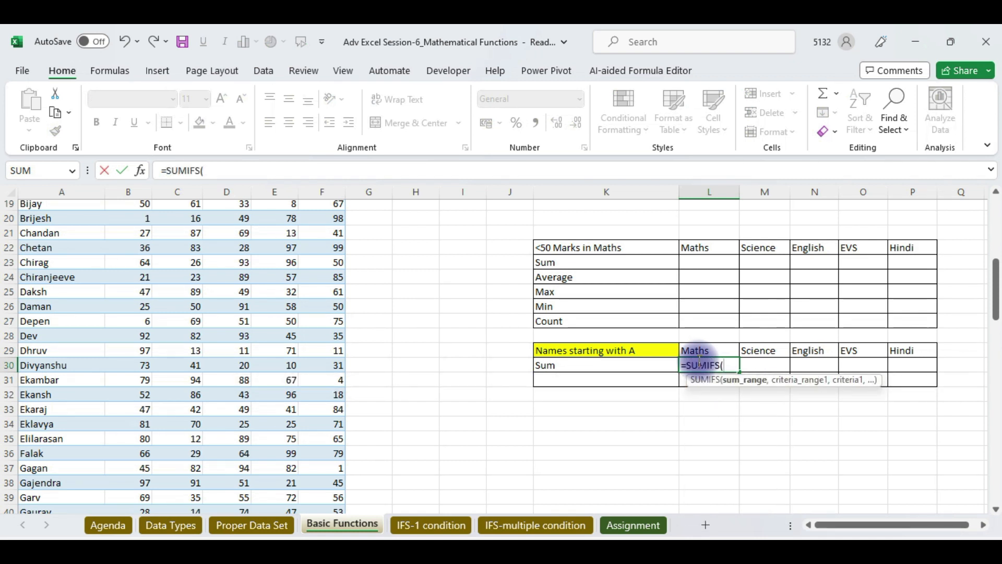
left_click(139, 174)
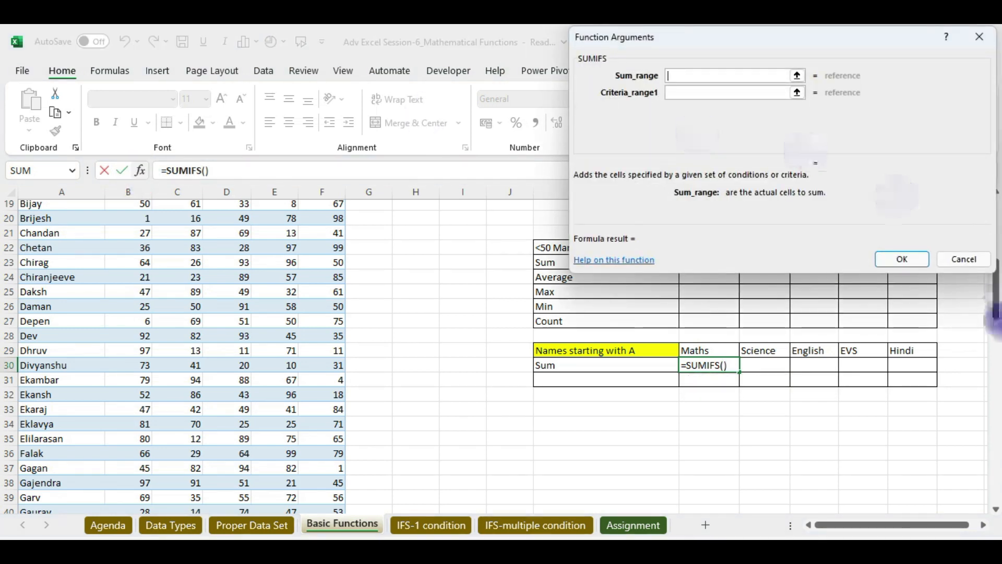
Set the sum range to the Maths marks B2:B101 and the first criteria range to the student names as absolute $A$2:$A$101
left_click_drag(995, 313, 994, 245)
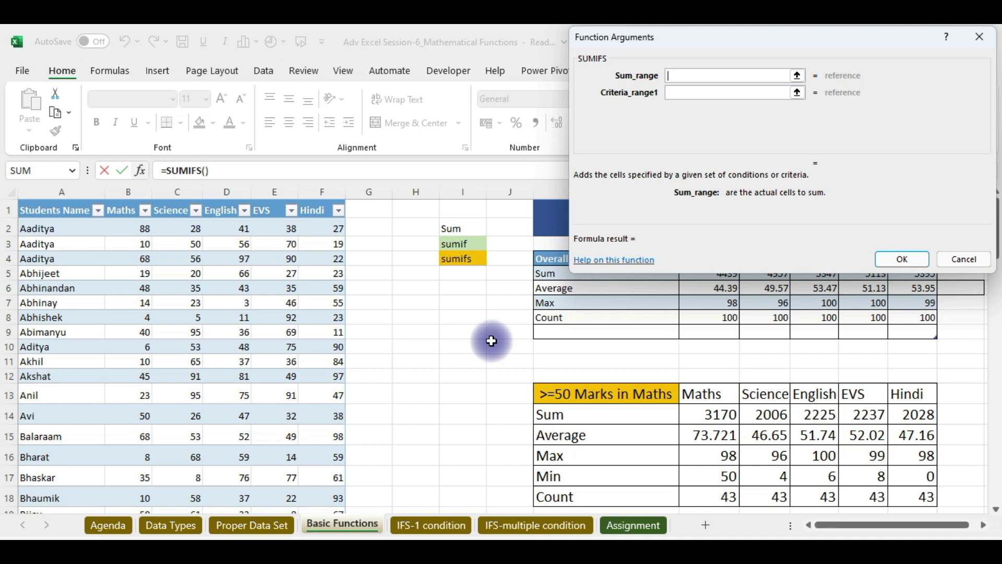
left_click(121, 197)
left_click(675, 92)
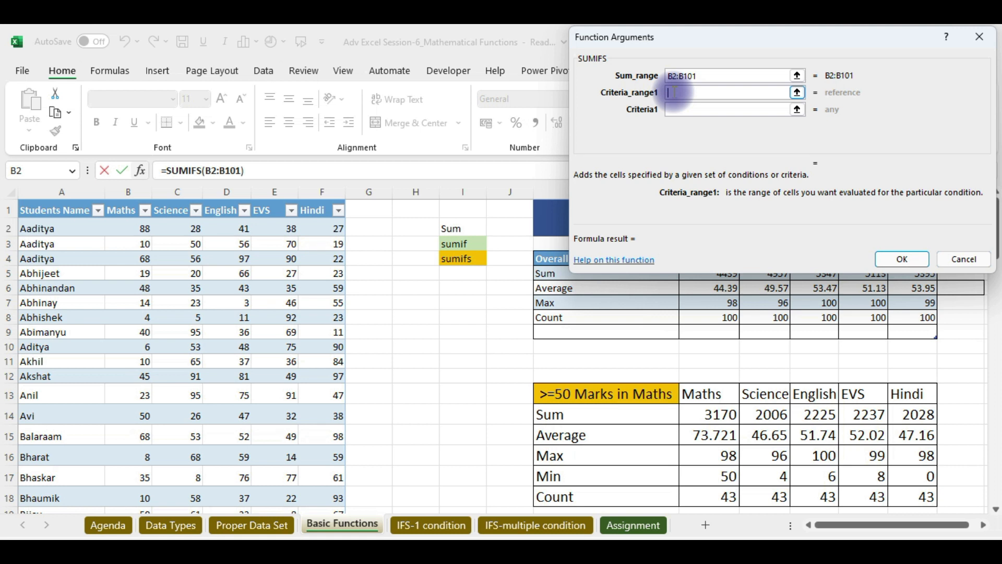
left_click(52, 199)
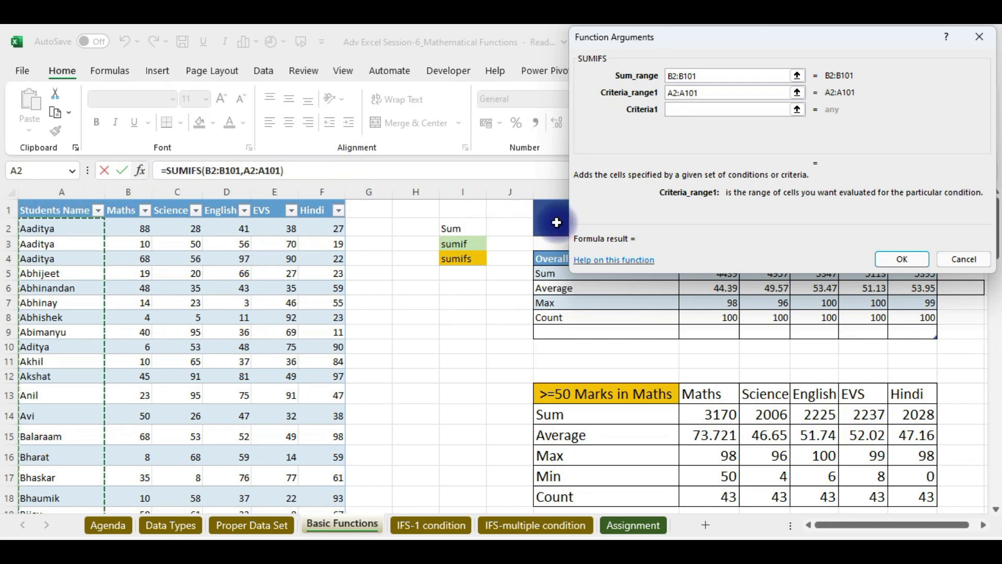
key("F4")
scroll(557, 222, "down", 6)
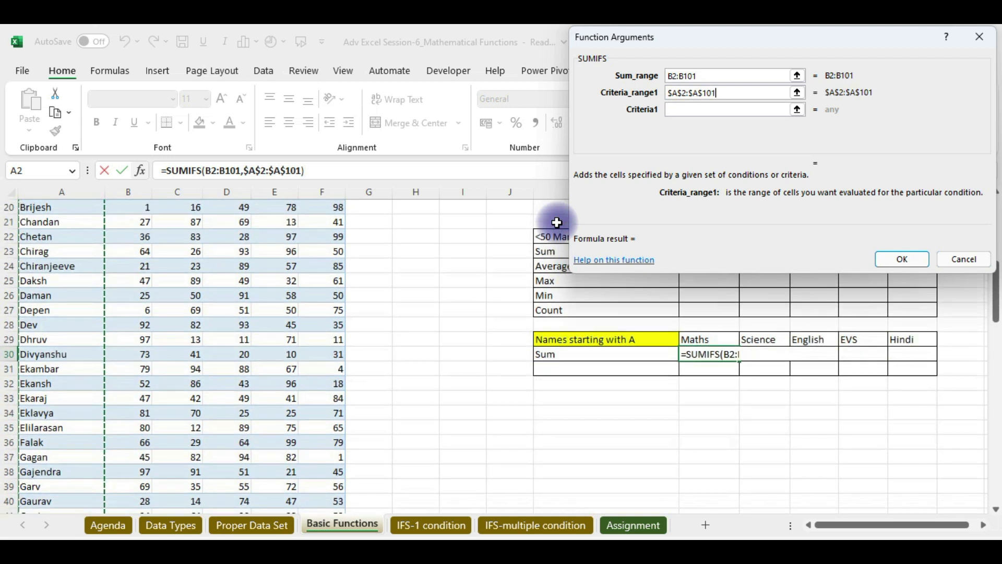
Enter A* as the first criterion and confirm the SUMIFS formula
left_click(674, 111)
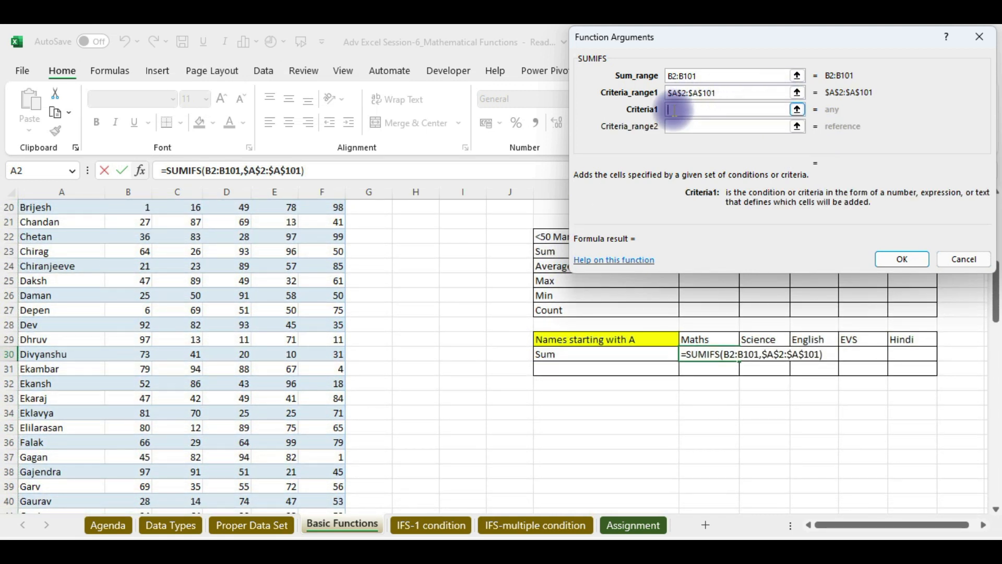
type("A*")
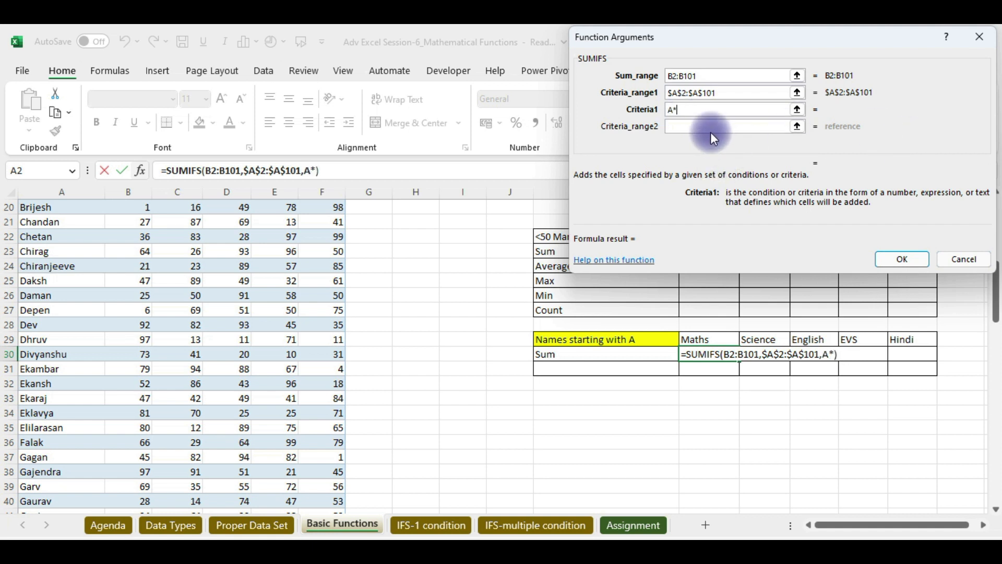
left_click(691, 128)
left_click(673, 110)
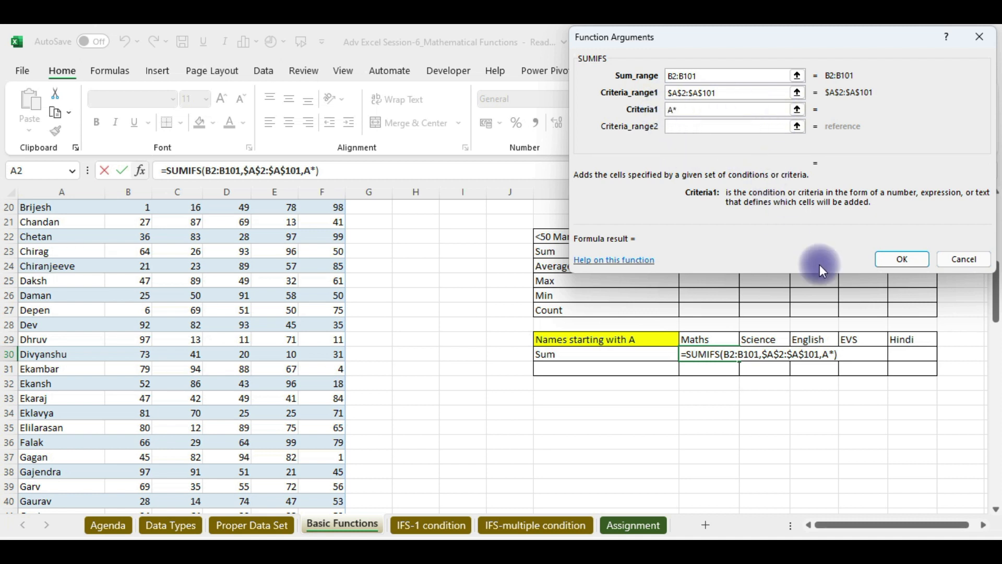
left_click(674, 112)
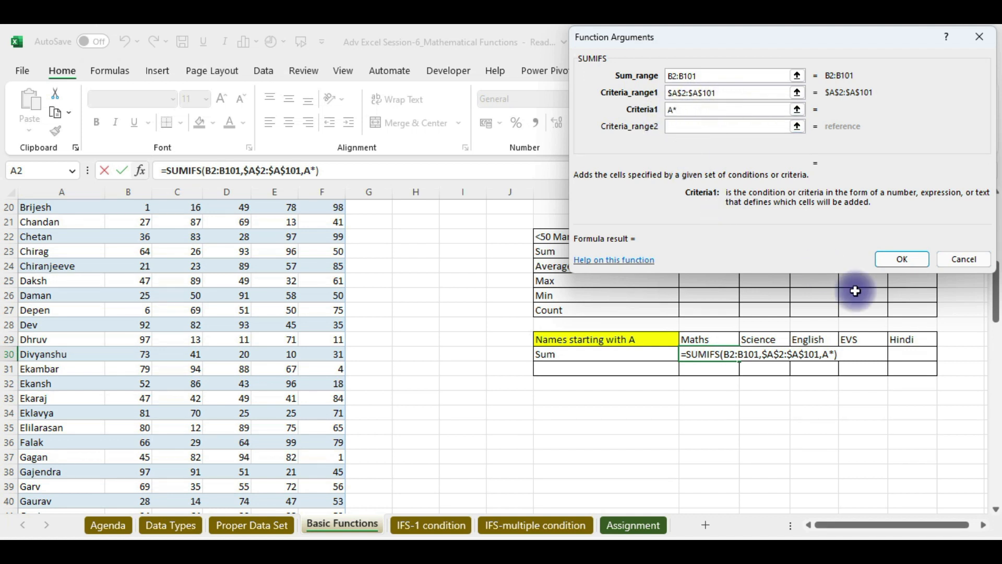
left_click(914, 257)
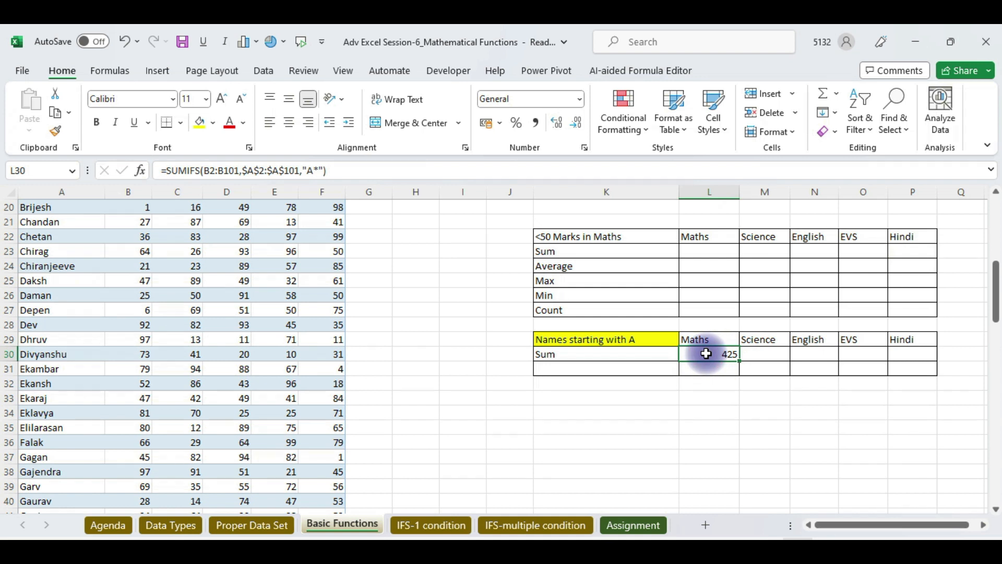
Fill the SUMIFS formula from L30 across the Science, English, EVS and Hindi columns through P30
key("shift+Right")
key("shift+Right")
key("shift+Right")
key("shift+Right")
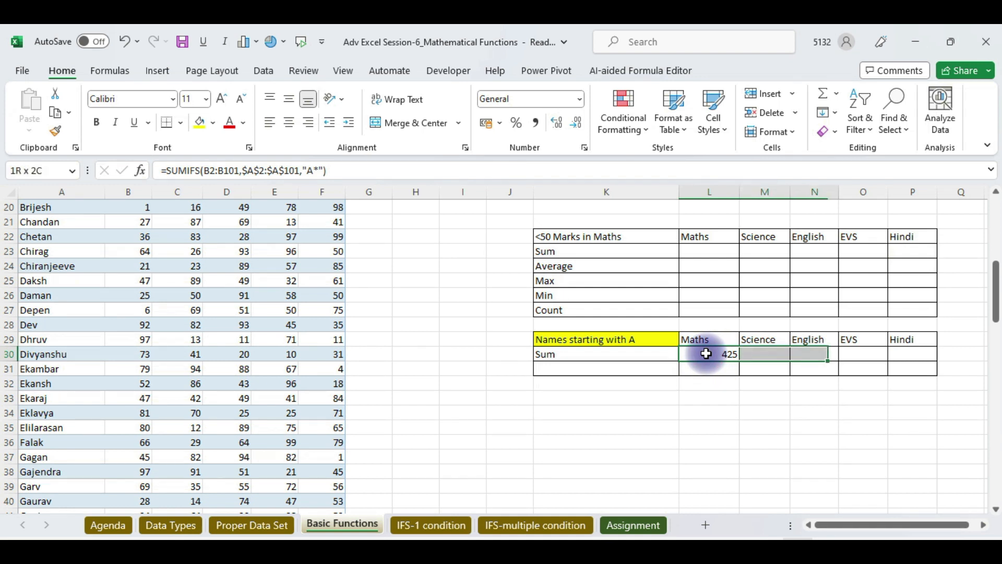
key("ctrl+r")
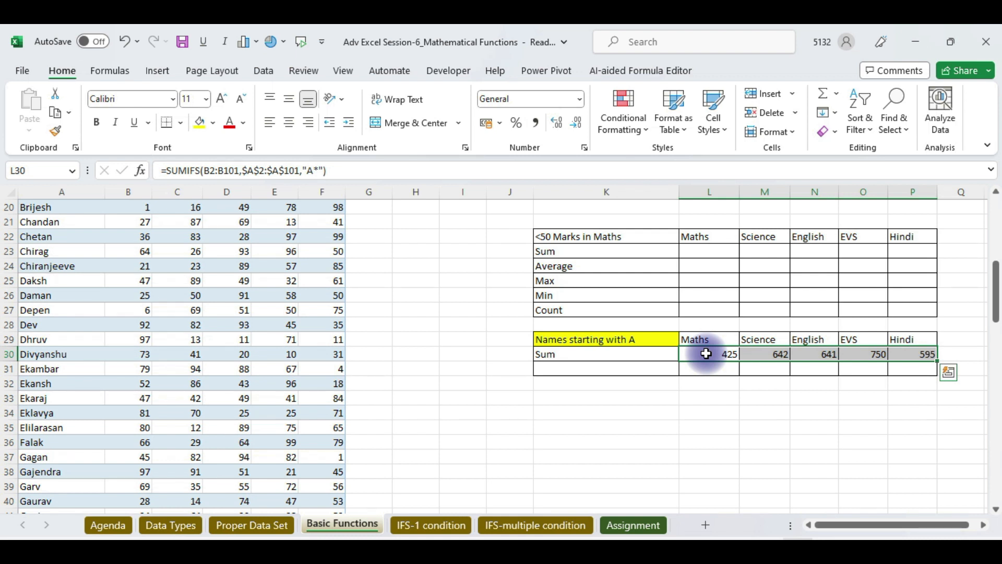
Review the Names starting with A sums, check the chat replies in Google Meet and return to the workbook
left_click_drag(996, 288, 995, 285)
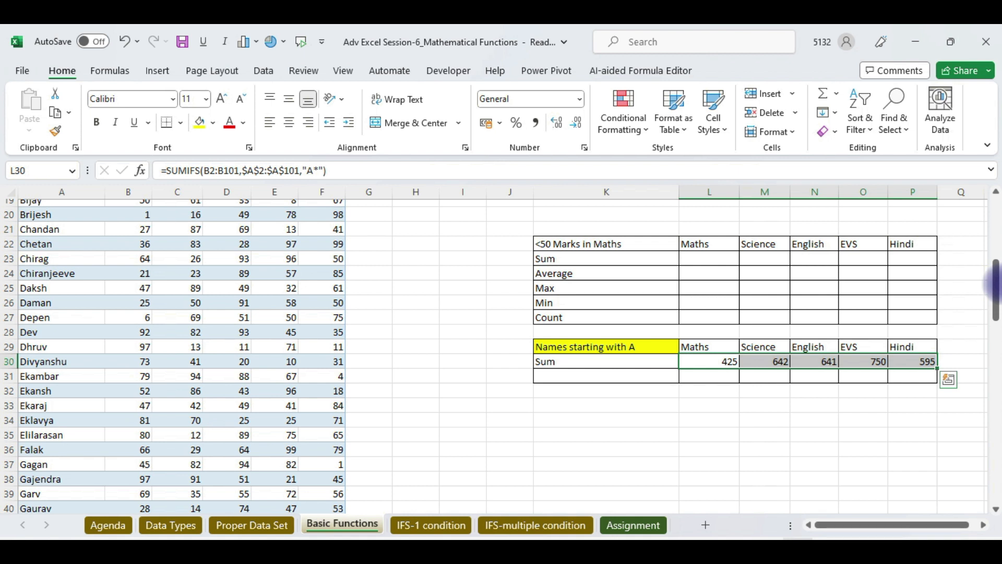
key("alt+Tab")
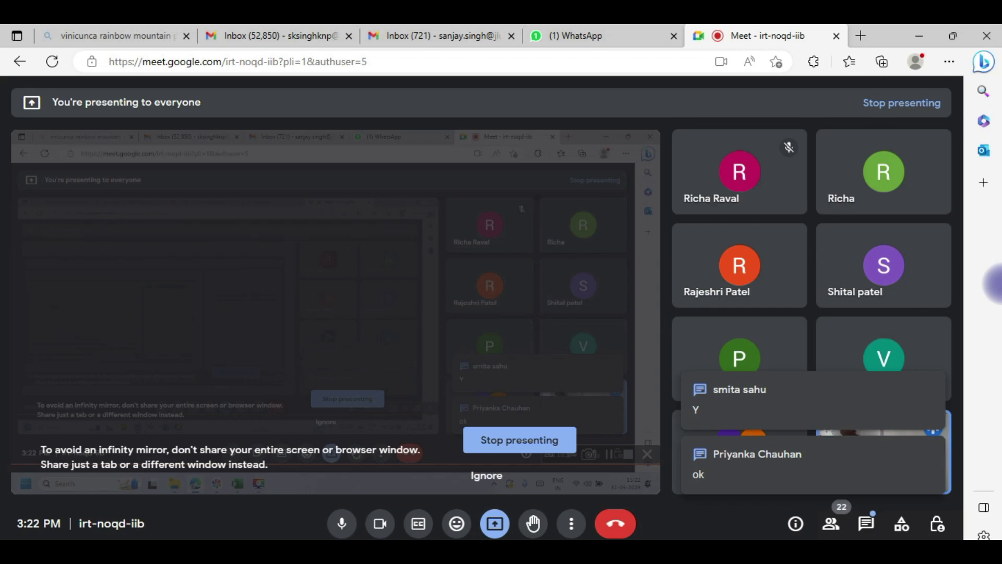
key("alt+Tab")
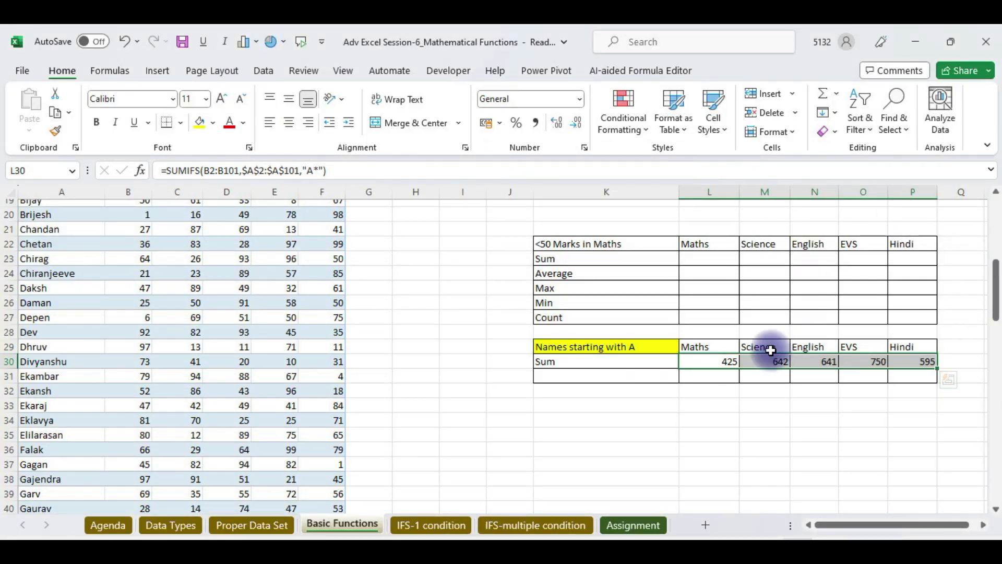
Review the SUMIFS arguments of L30, including the A* criterion, and close them without changes
left_click(709, 364)
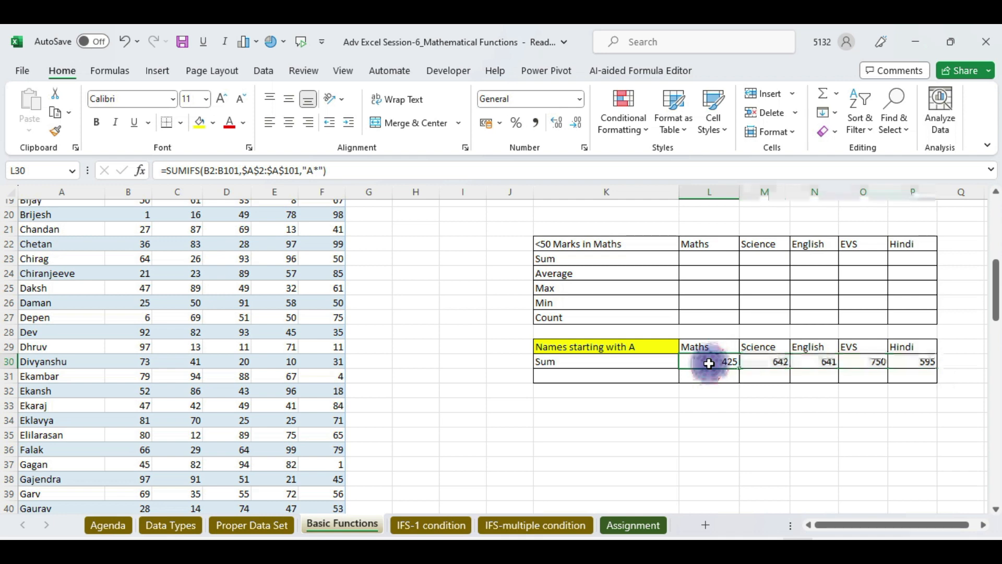
left_click(141, 171)
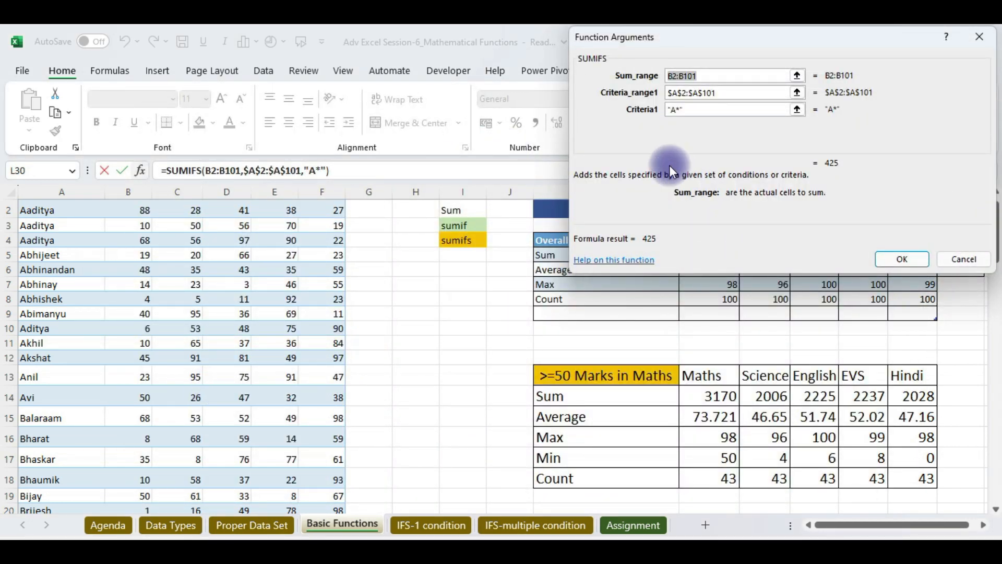
left_click(672, 111)
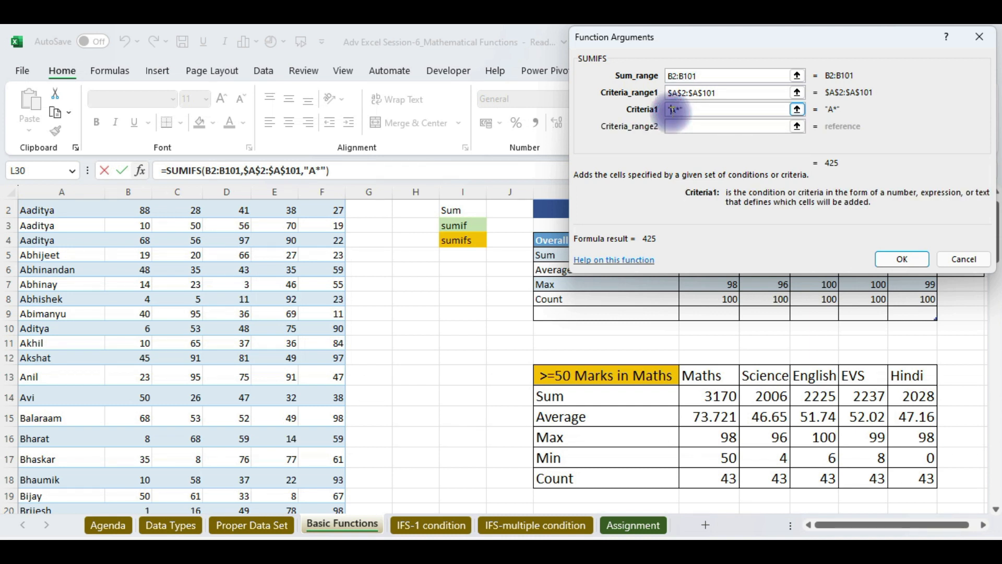
left_click(989, 44)
left_click_drag(997, 258, 992, 151)
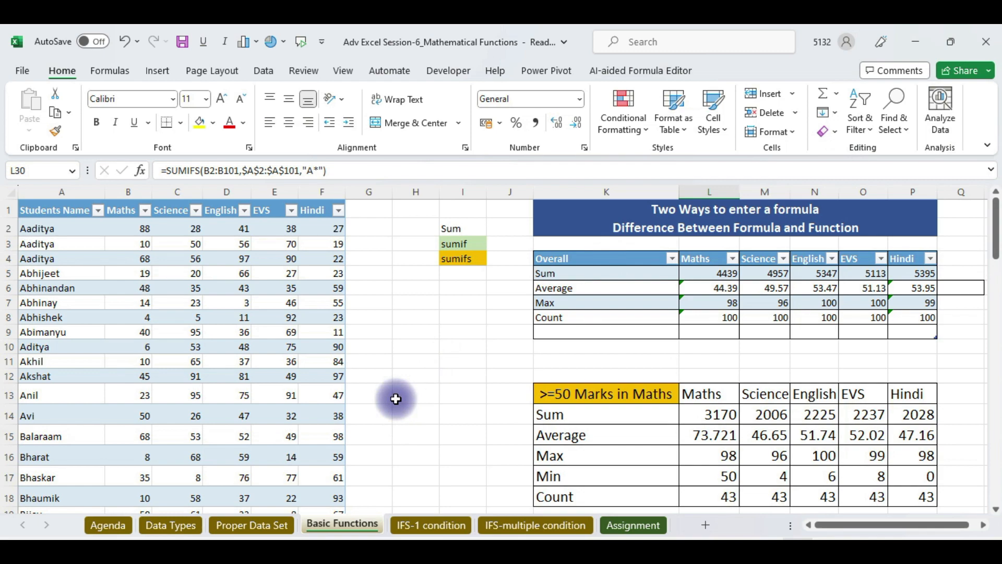
On the IFS-1 condition sheet, clear the Total Sales, Average Sales and Sales Count results in J3:L9
left_click(411, 527)
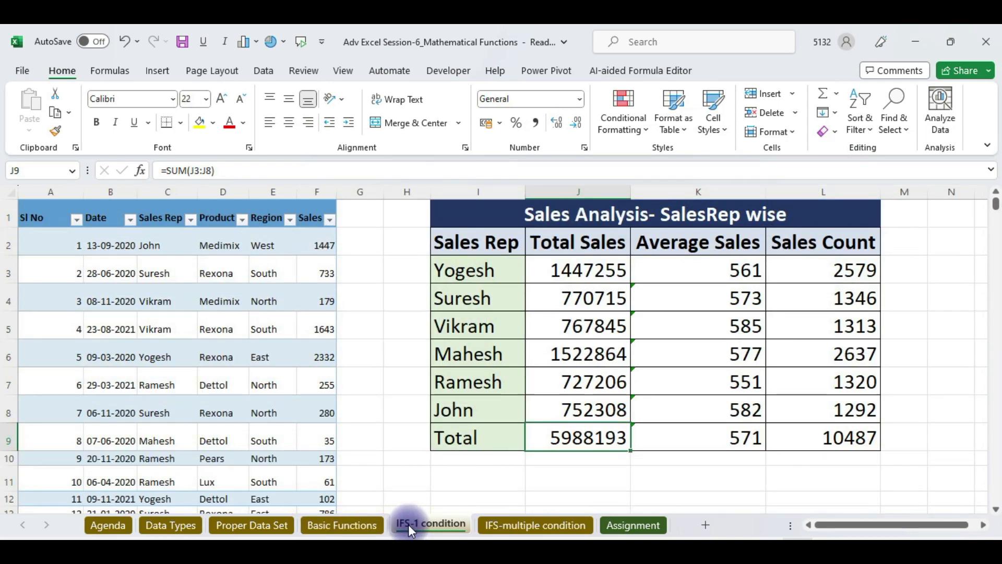
key("alt+Tab")
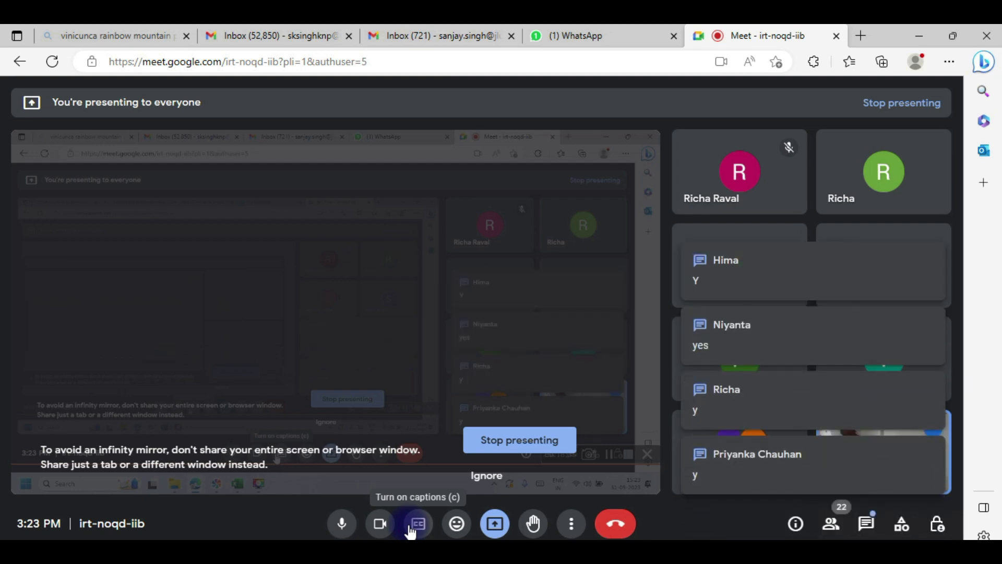
key("alt+Tab")
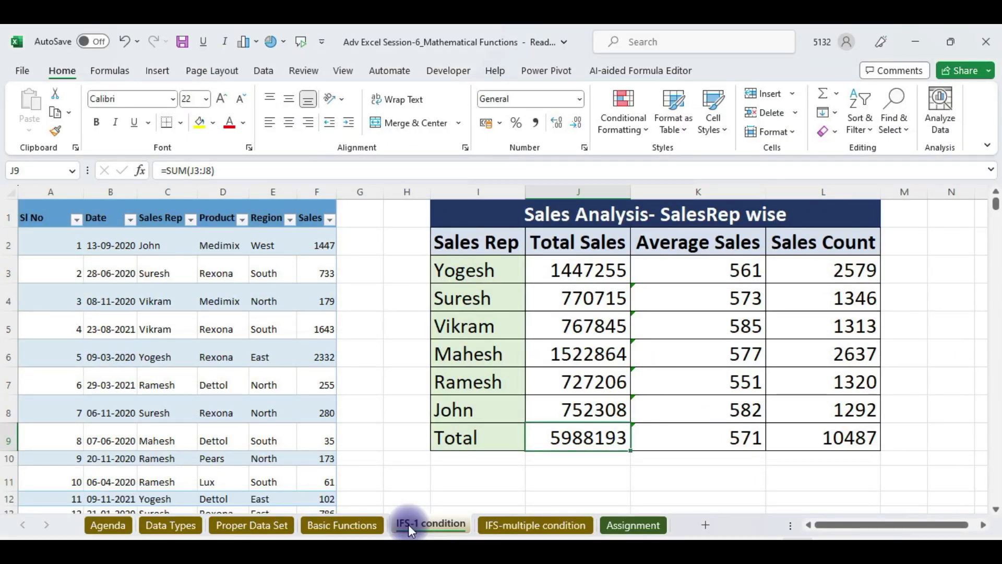
left_click_drag(588, 268, 877, 431)
key("Delete")
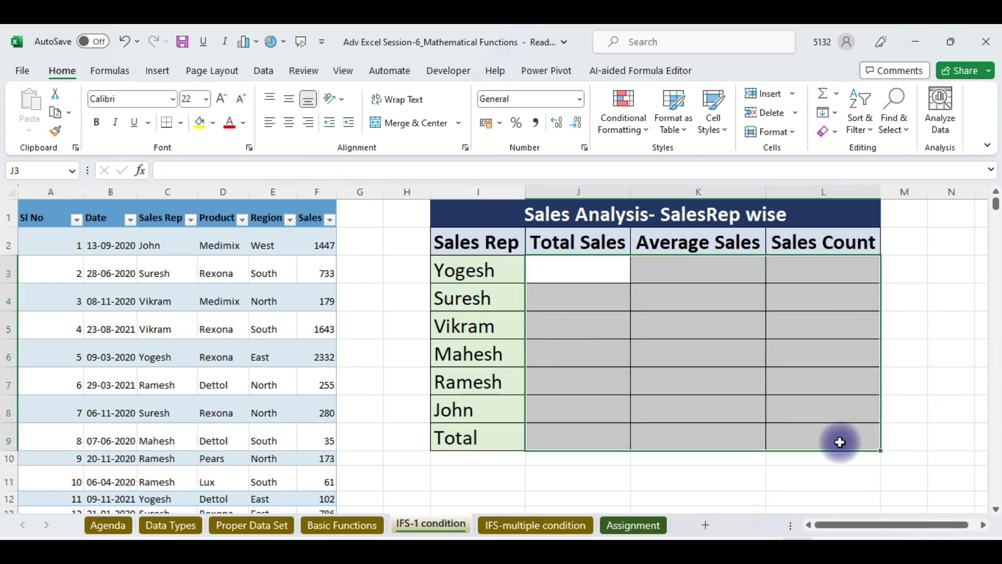
Examine the sales data table's Sales Rep, Product and Sales columns, comparing rows that belong to the same sales rep
left_click(578, 269)
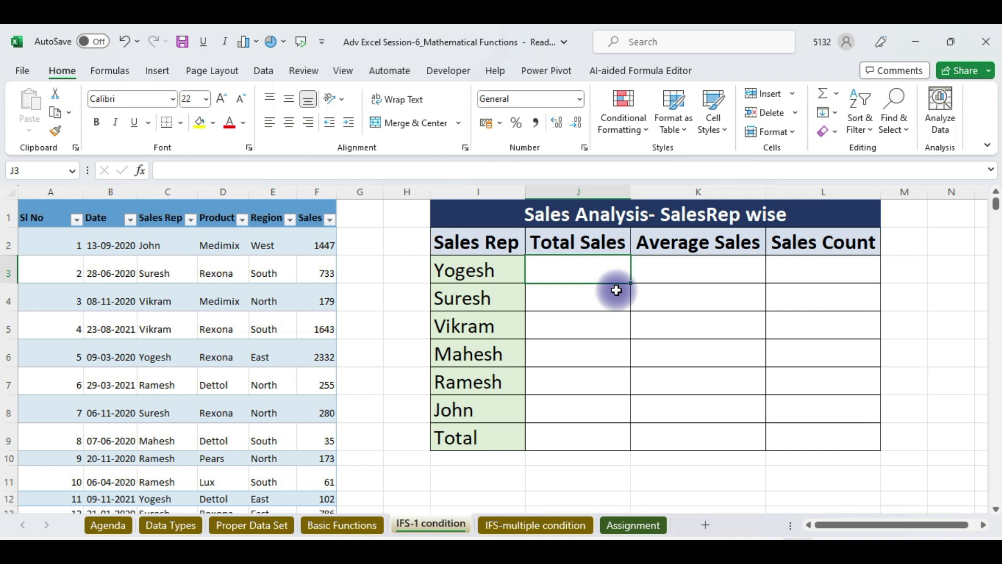
key("Left")
key("Left")
key("Left")
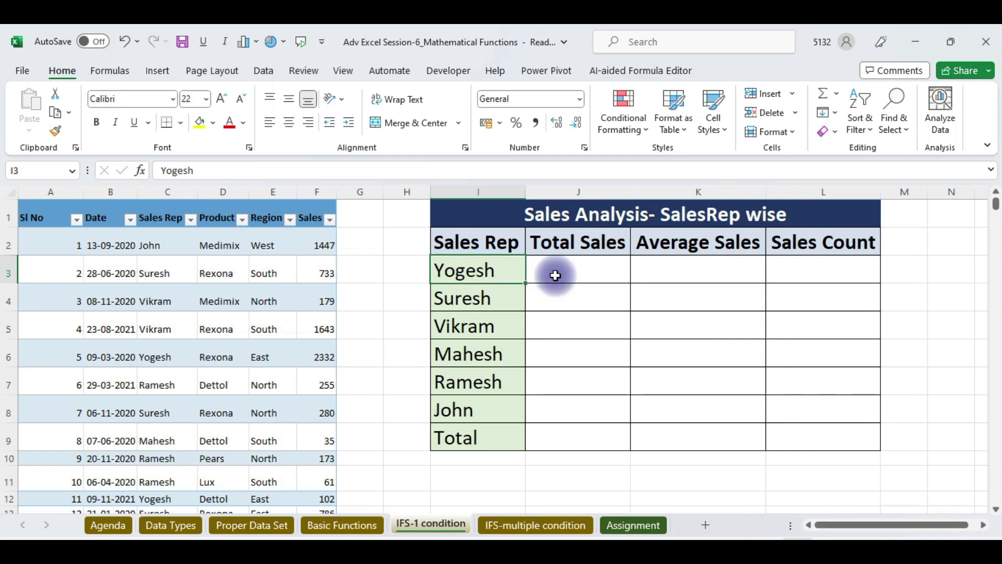
key("Left")
key("Left")
key("Left")
key("Left")
key("Left")
key("Left")
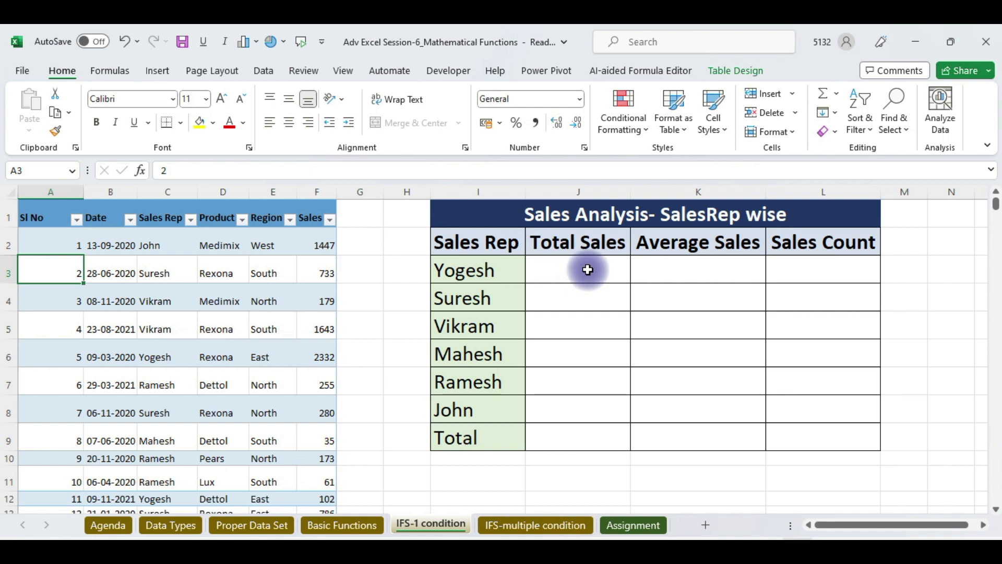
left_click(157, 236)
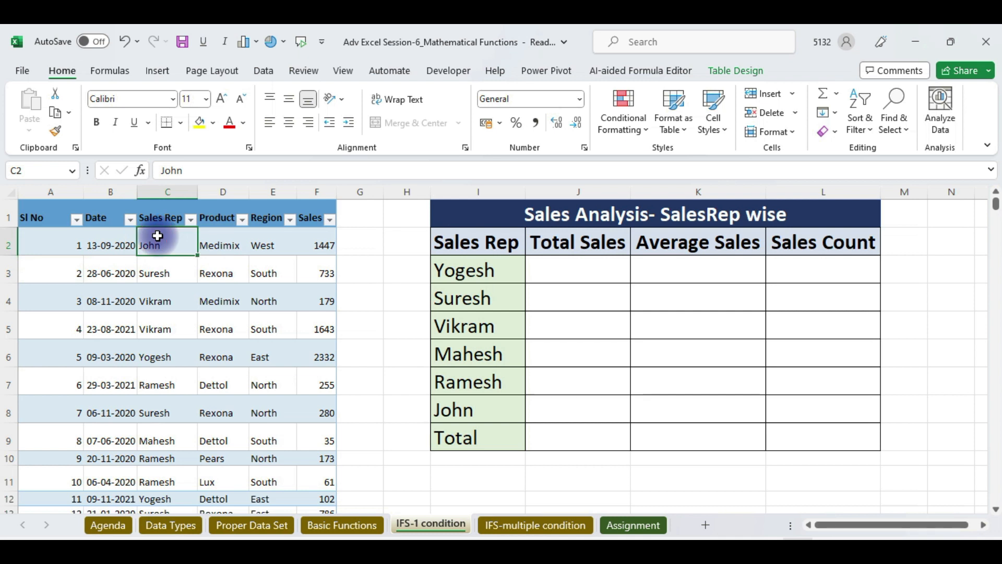
left_click(227, 242)
left_click(309, 245)
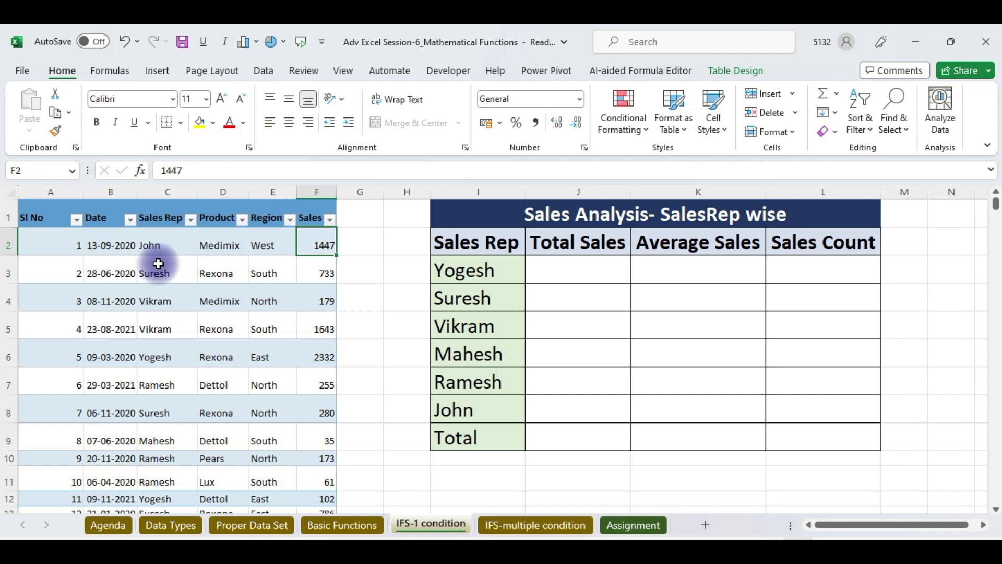
left_click(156, 356)
left_click(321, 357)
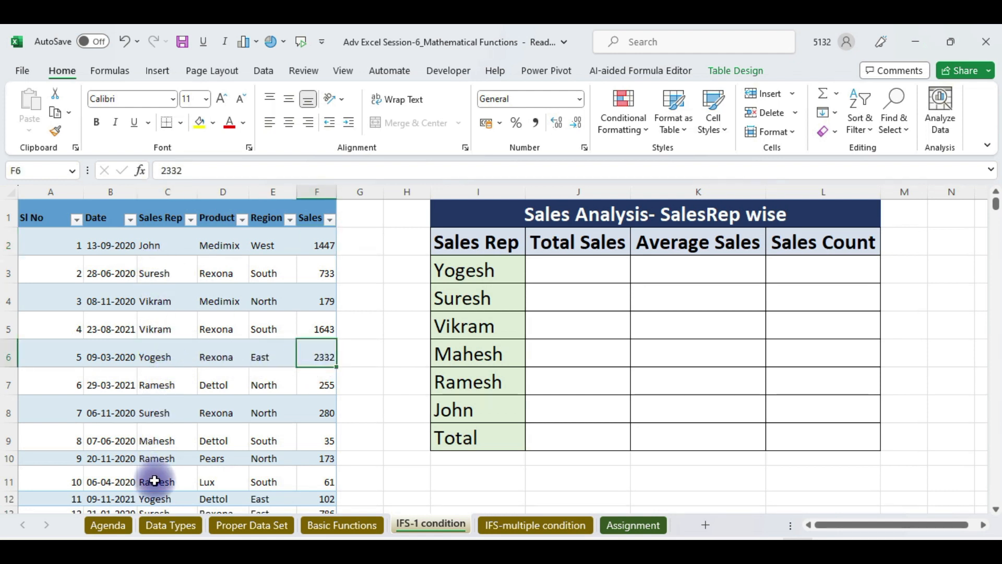
left_click(157, 498)
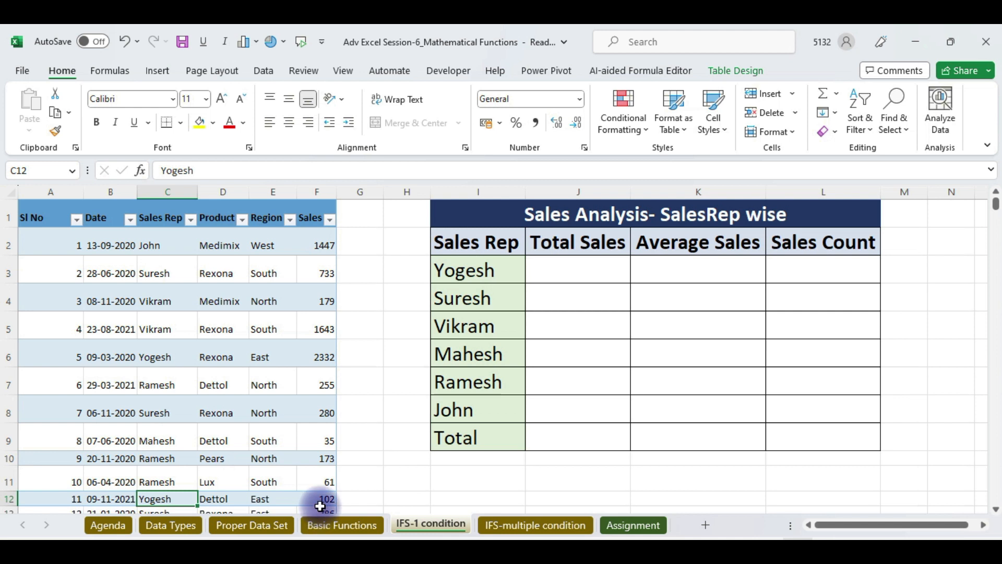
Examine the Total Sales, Average Sales and Sales Count cells needed for each sales rep in the summary table
left_click(573, 270)
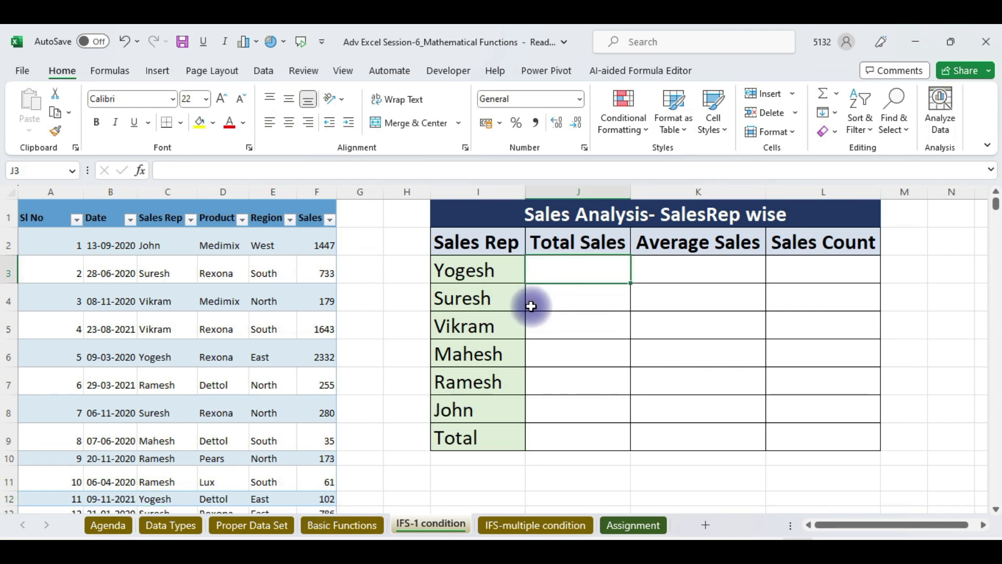
left_click(546, 301)
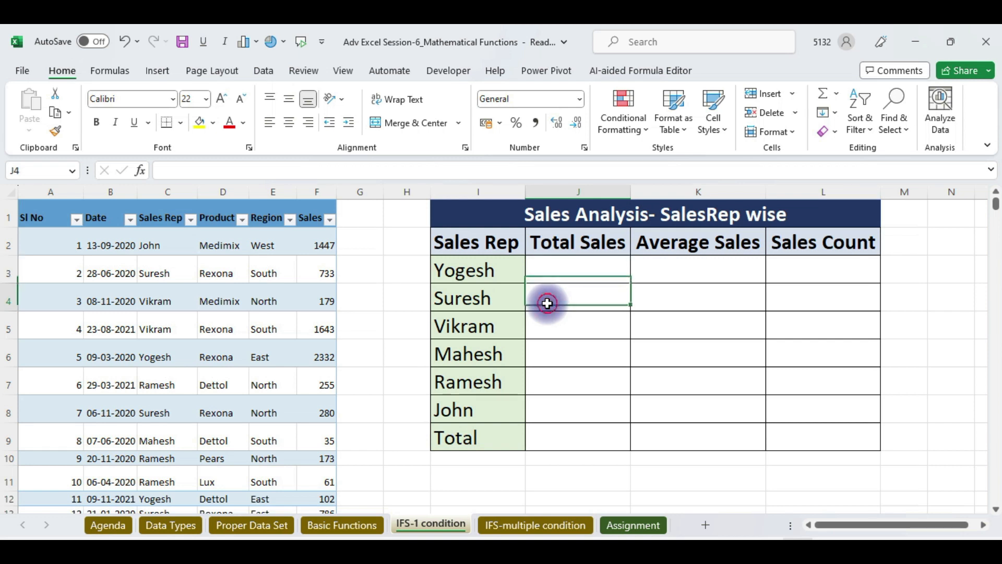
left_click(678, 301)
left_click(785, 300)
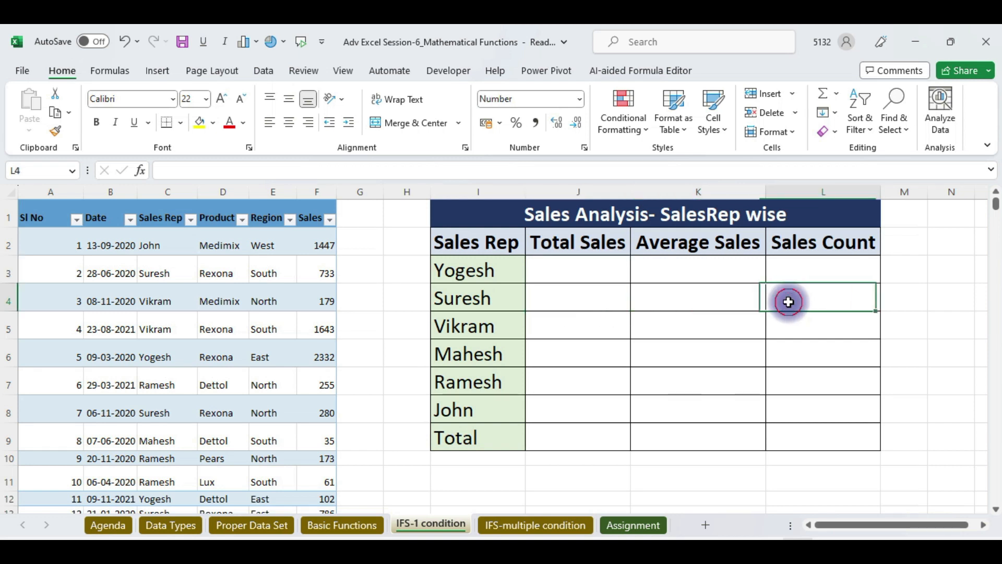
left_click(551, 334)
left_click(678, 333)
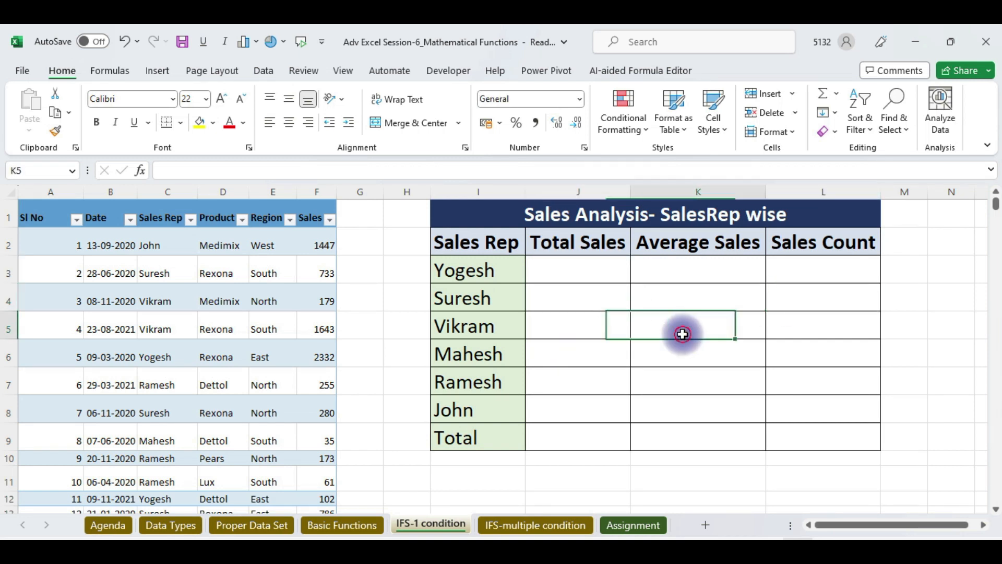
left_click(797, 327)
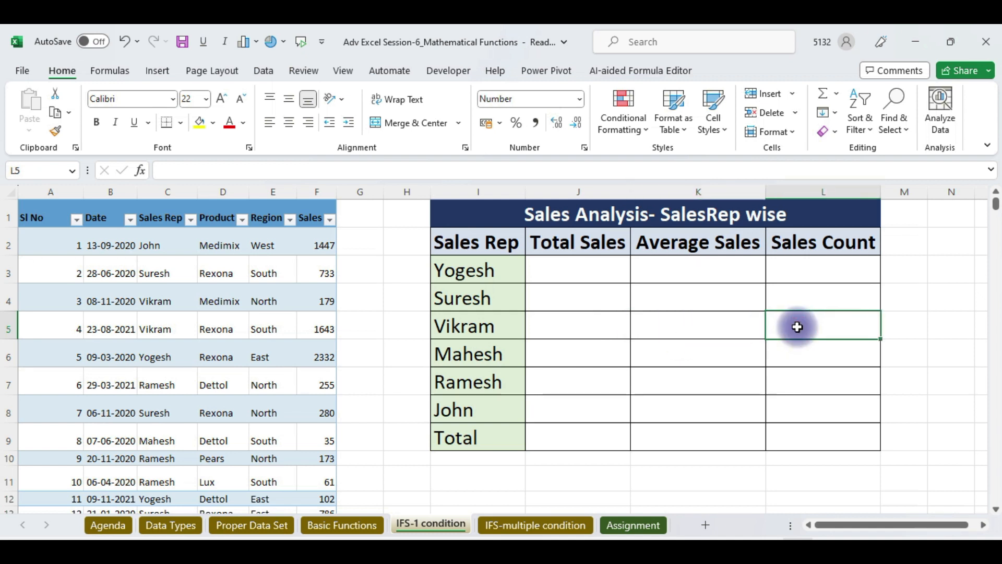
left_click(568, 269)
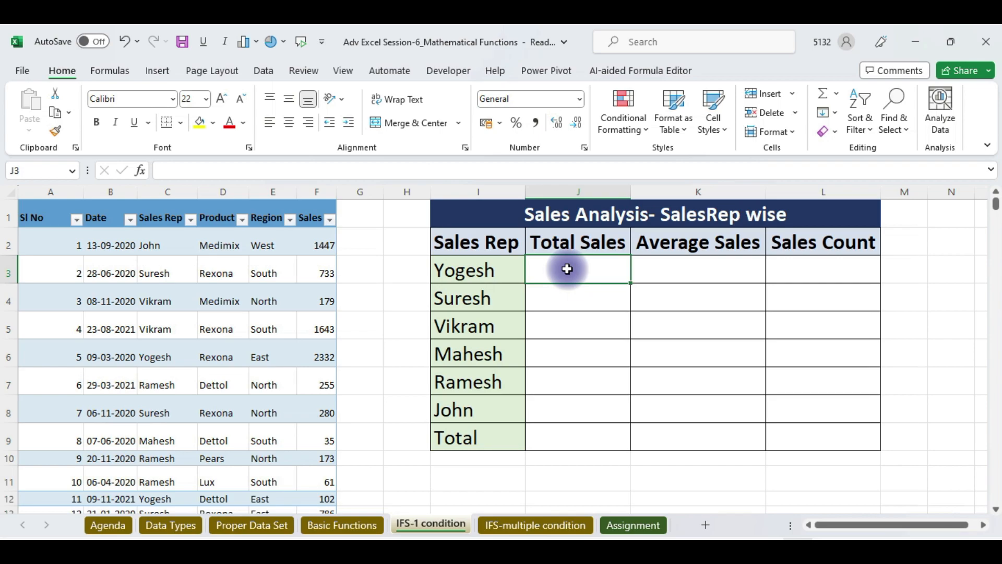
Check the Google Meet call for participant responses and return to the Excel workbook
key("alt+Tab")
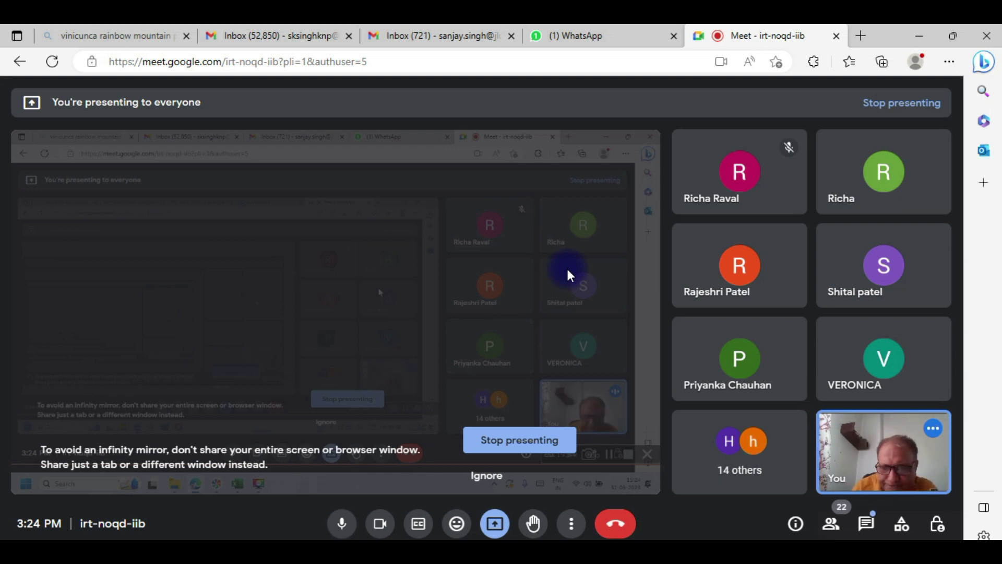
key("alt+Tab")
left_click(567, 269)
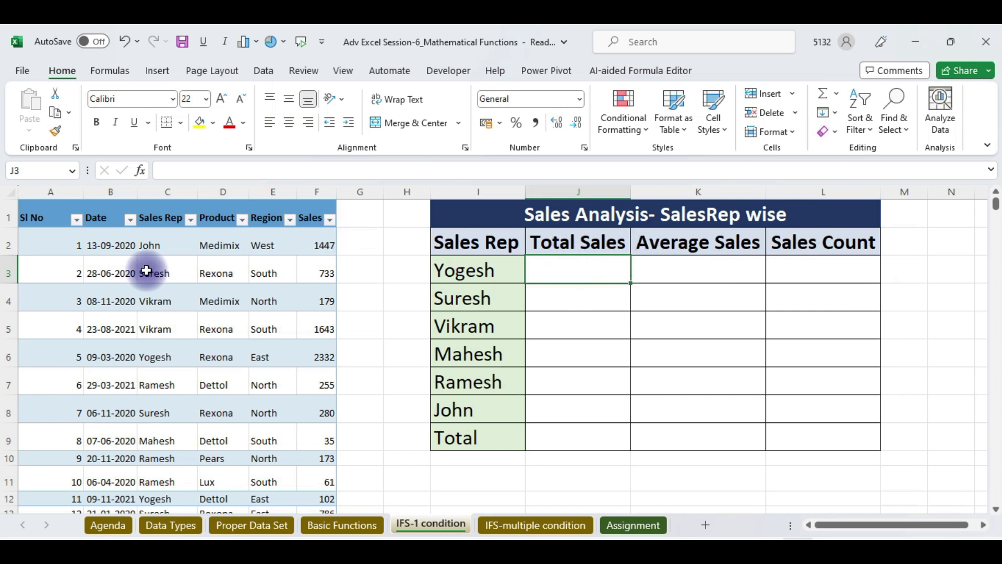
left_click(916, 42)
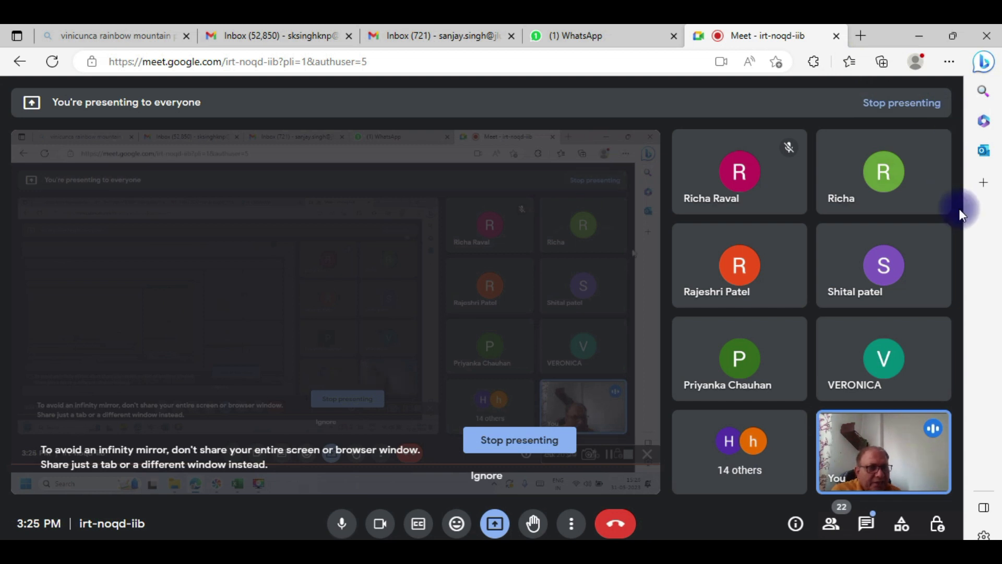
mouse_move(284, 550)
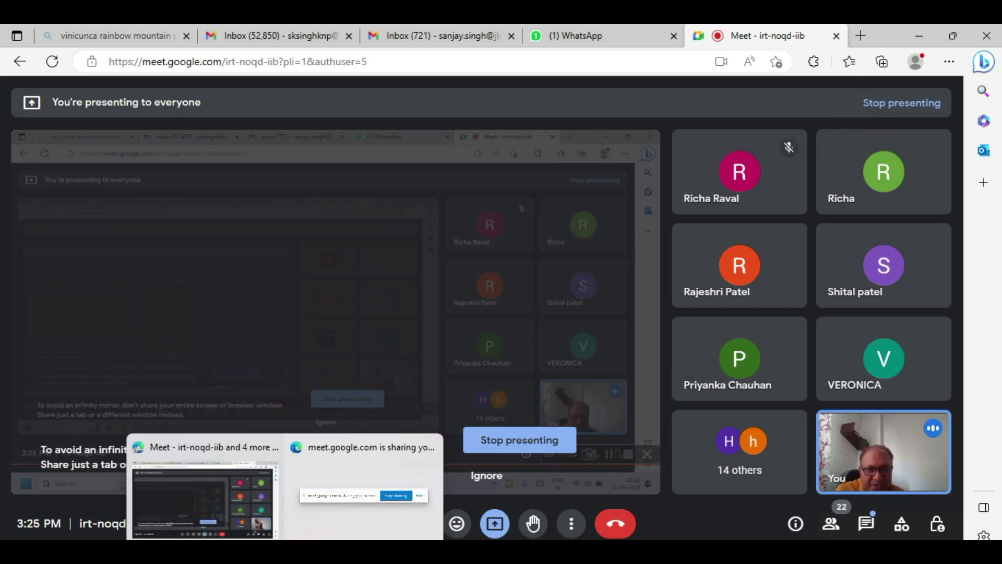
mouse_move(349, 551)
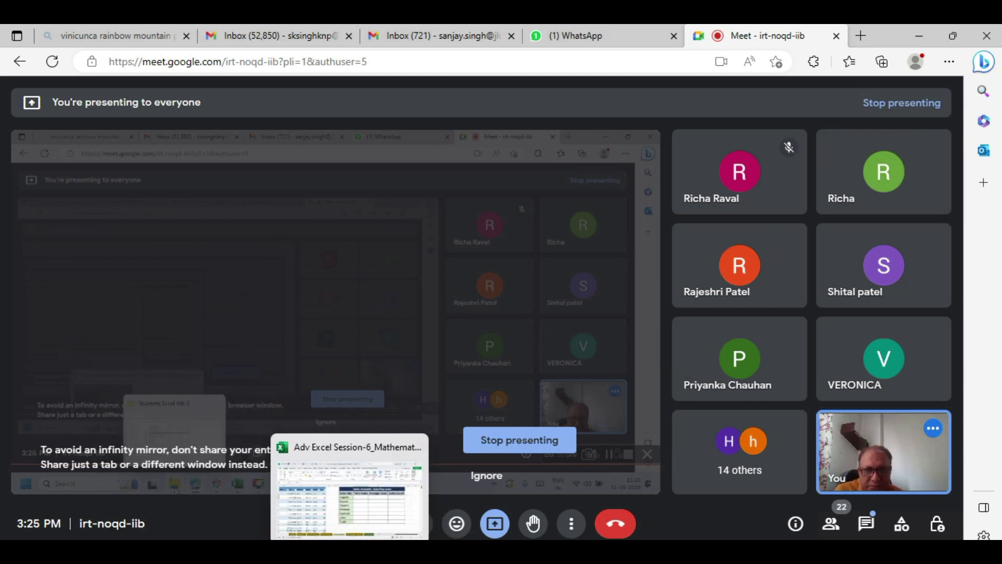
left_click(350, 496)
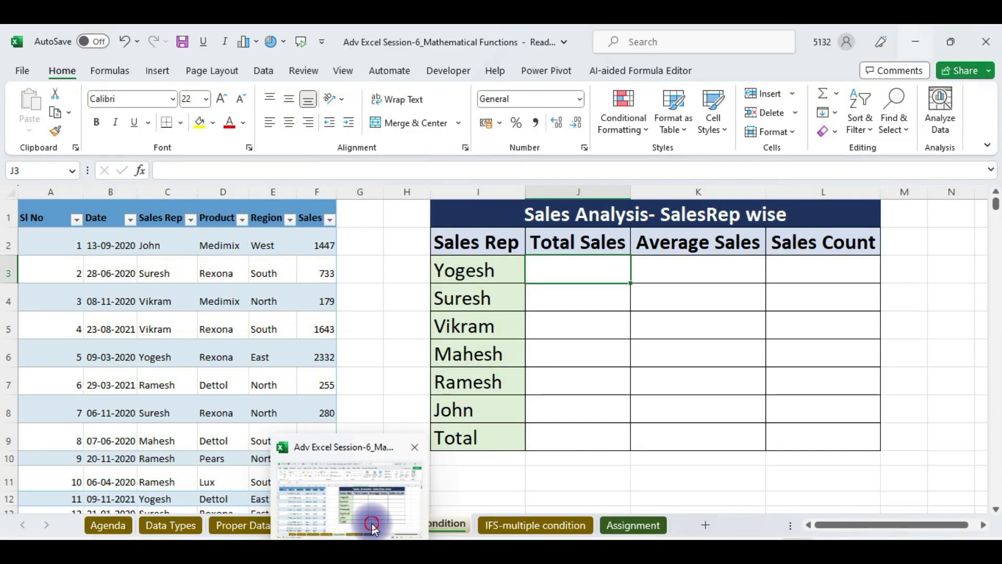
Start a SUMIFS formula in J3 with the Sales column F2:F10488 as the sum range
left_click(577, 275)
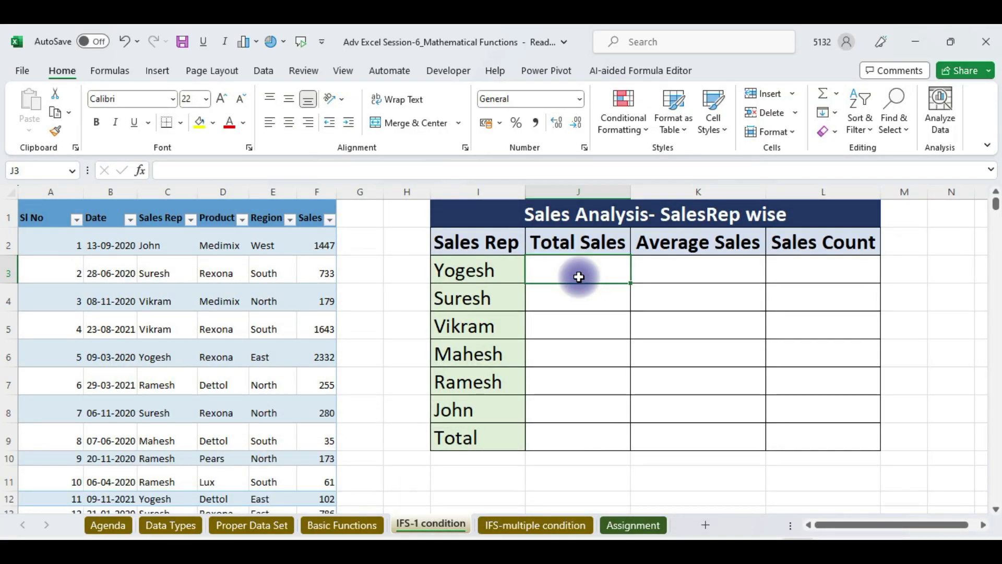
type("=sumifs")
key("Tab")
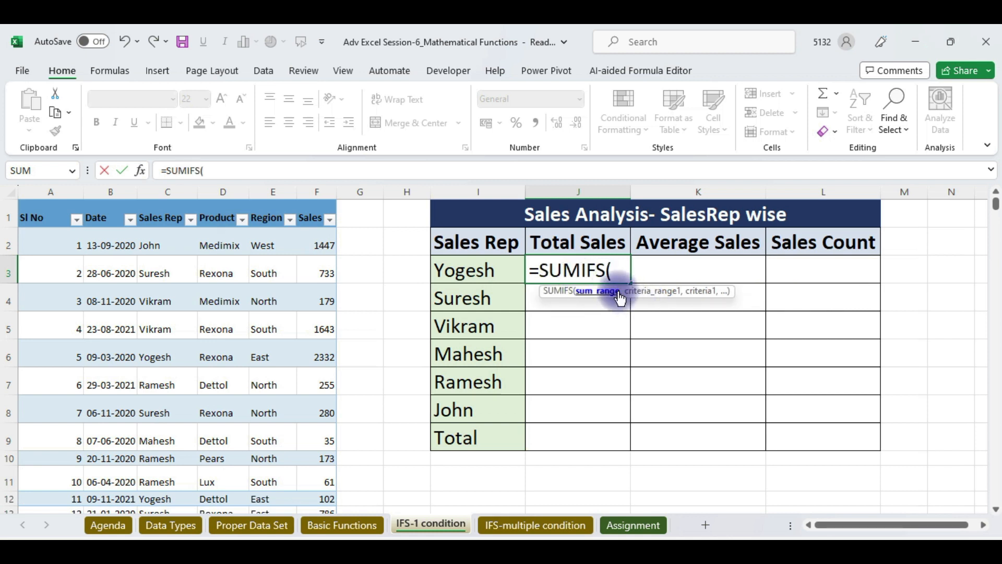
left_click(306, 203)
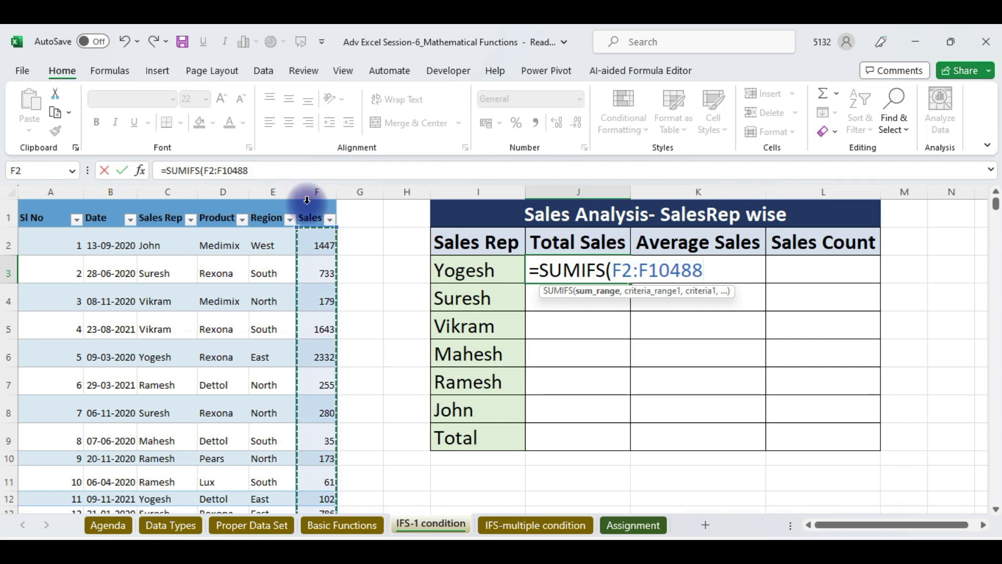
type(",")
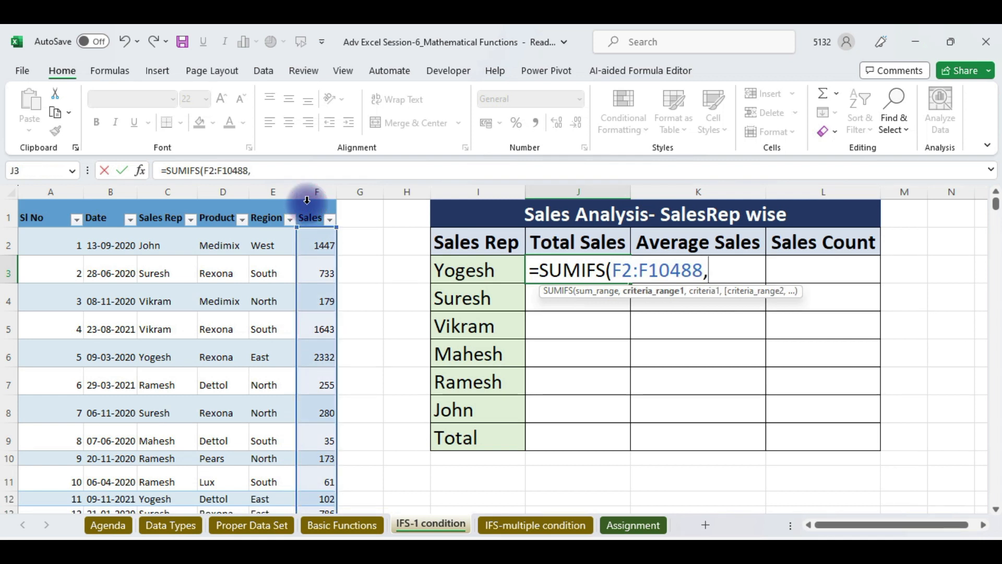
Complete the J3 formula with criteria range C2:C10488 and criterion I3, and confirm it
left_click(163, 197)
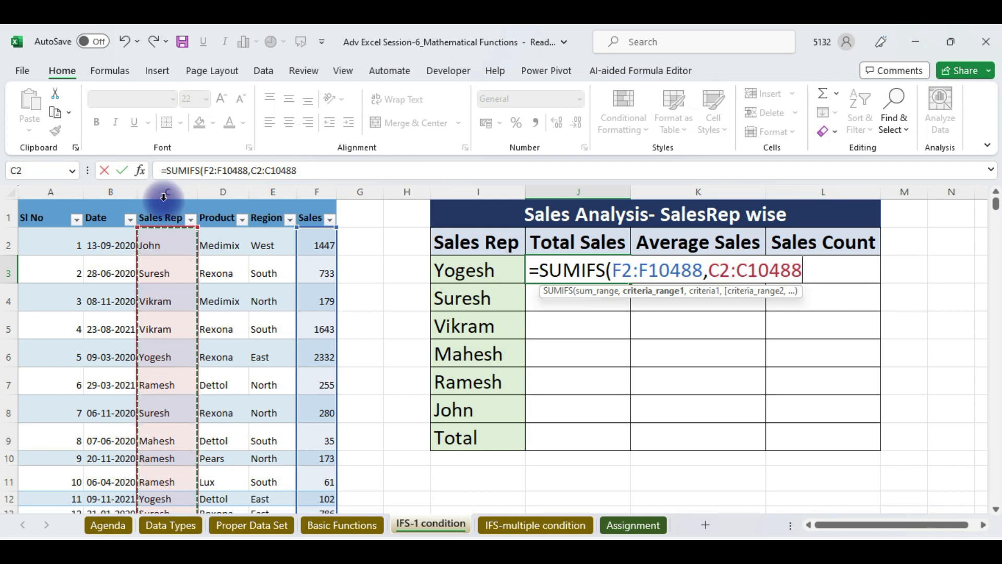
type(",")
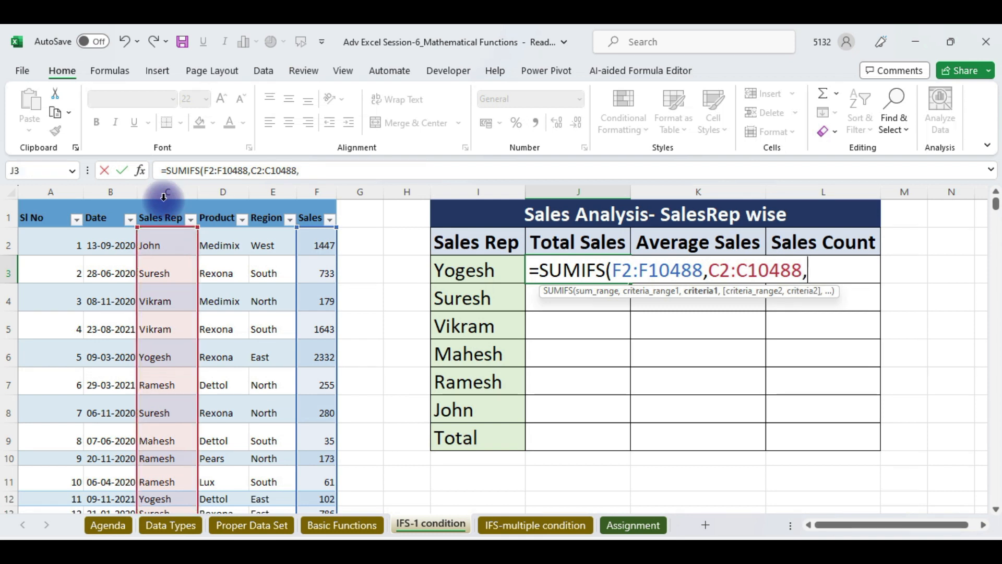
left_click(483, 268)
type(")")
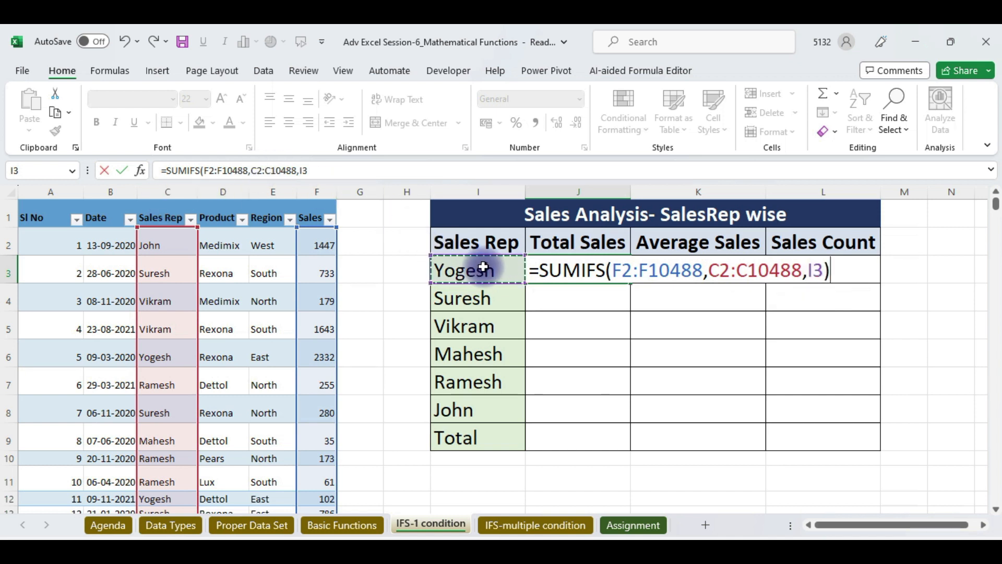
key("Return")
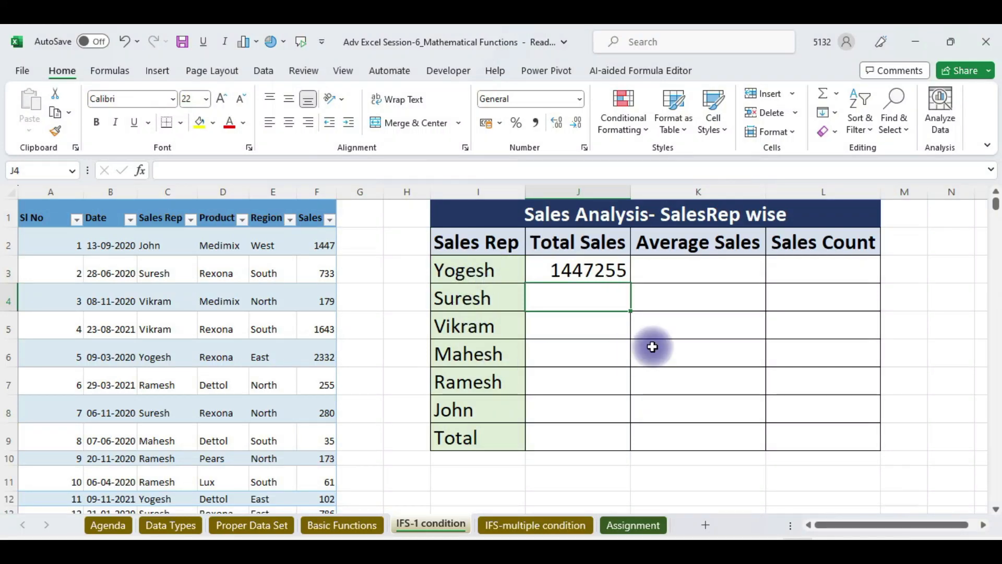
Select J3, check the Google Meet call for participants' responses, and return to the Excel workbook
left_click(598, 269)
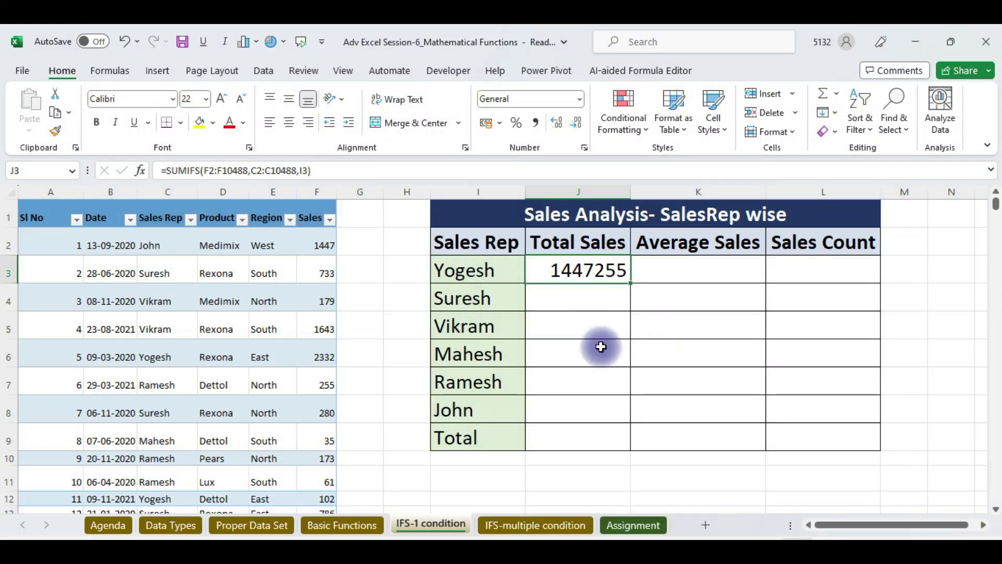
key("alt+Tab")
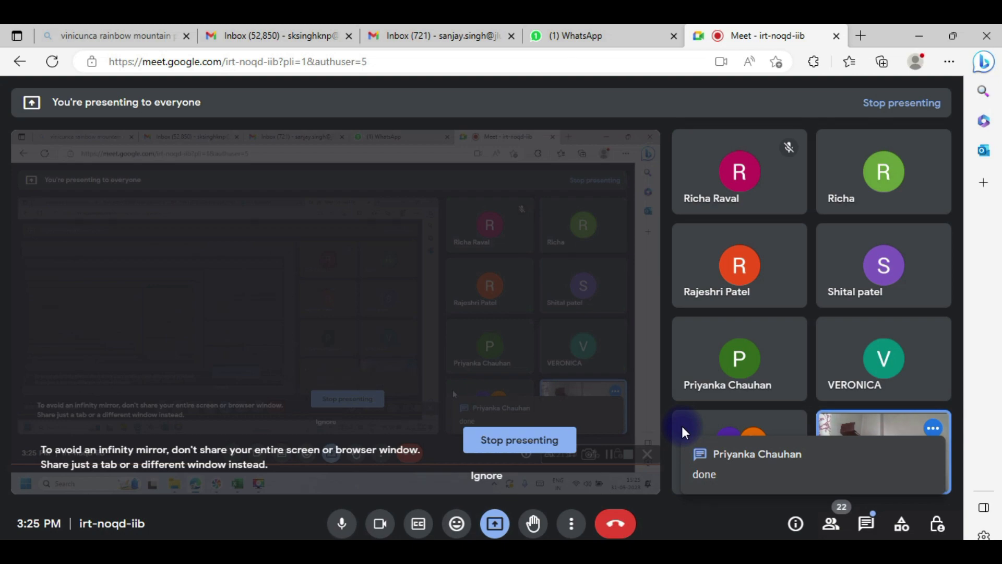
key("alt+Tab")
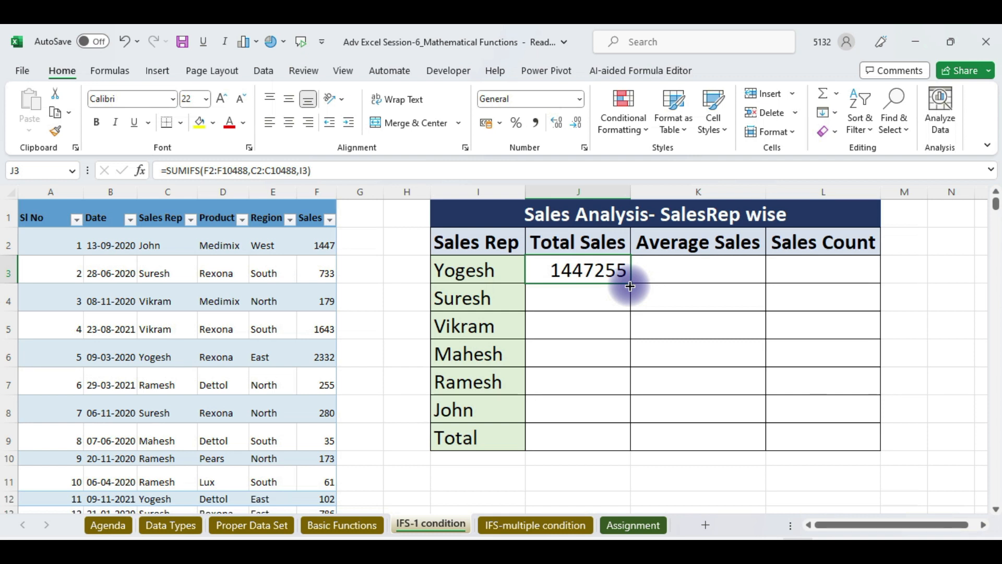
key("alt+Tab")
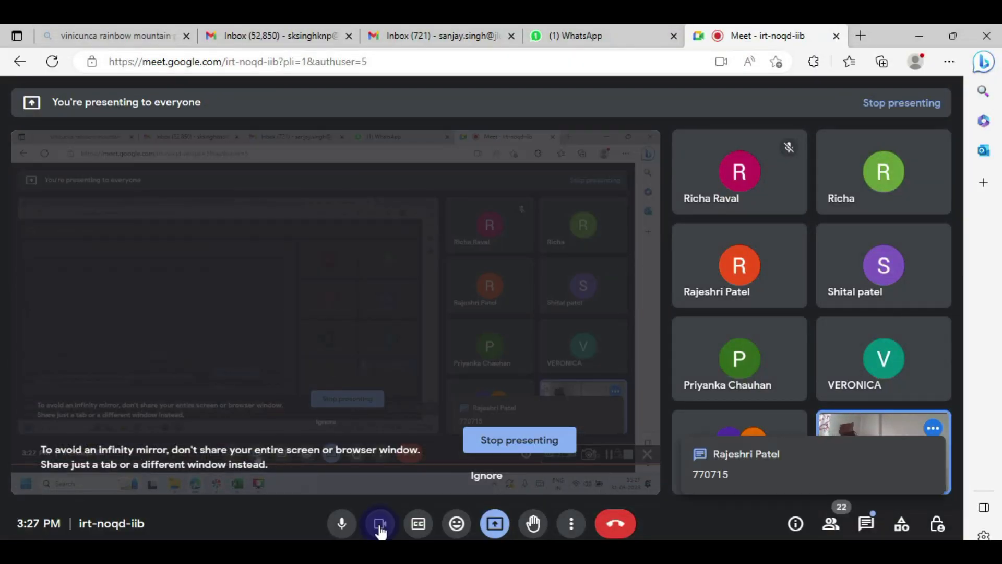
left_click(913, 38)
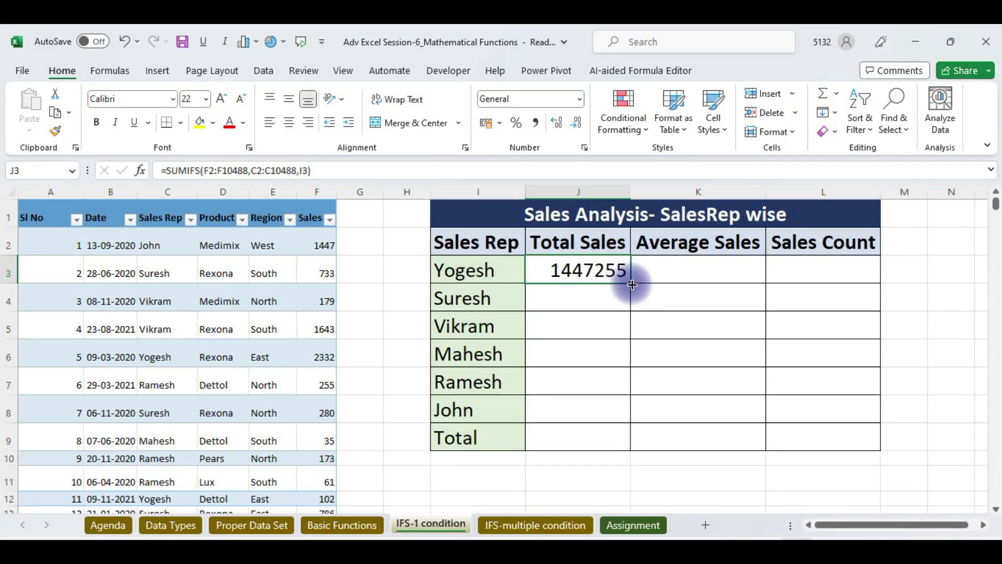
Fill the SUMIFS formula from J3 down to J4 with its relative ranges and select J4
left_click_drag(631, 285, 624, 303)
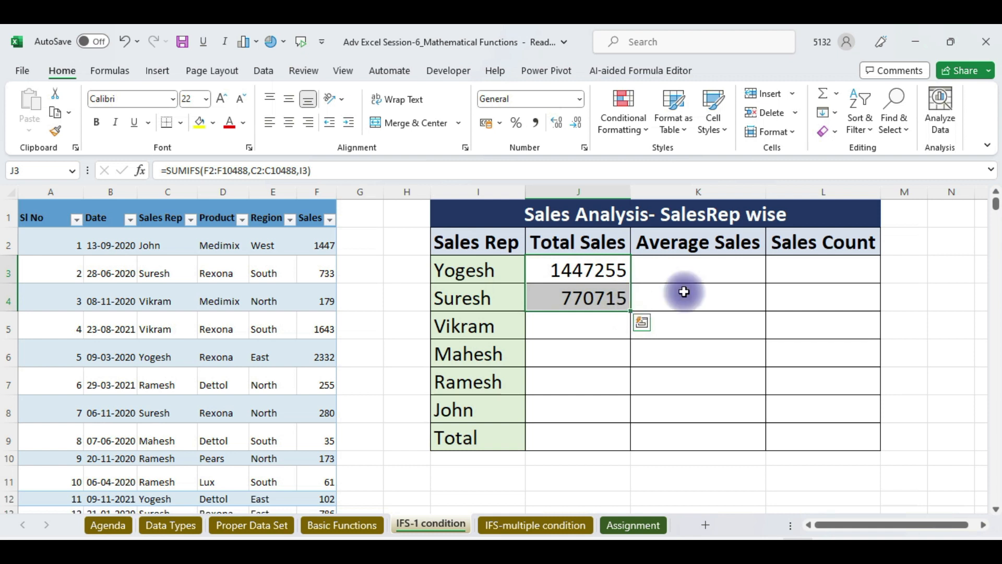
left_click(608, 299)
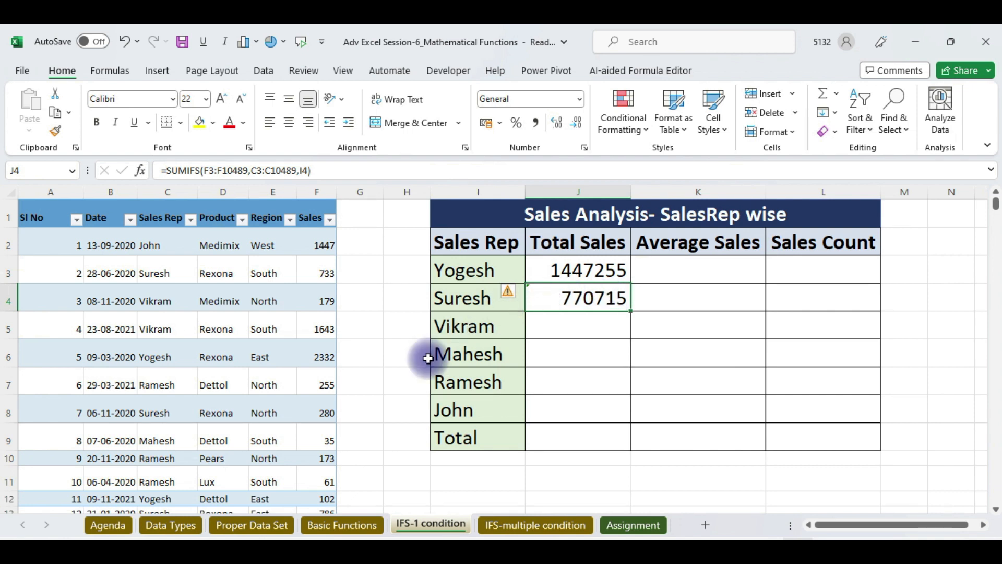
Switch to the Google Meet call, turn off the camera, and return to the Excel workbook
mouse_move(287, 554)
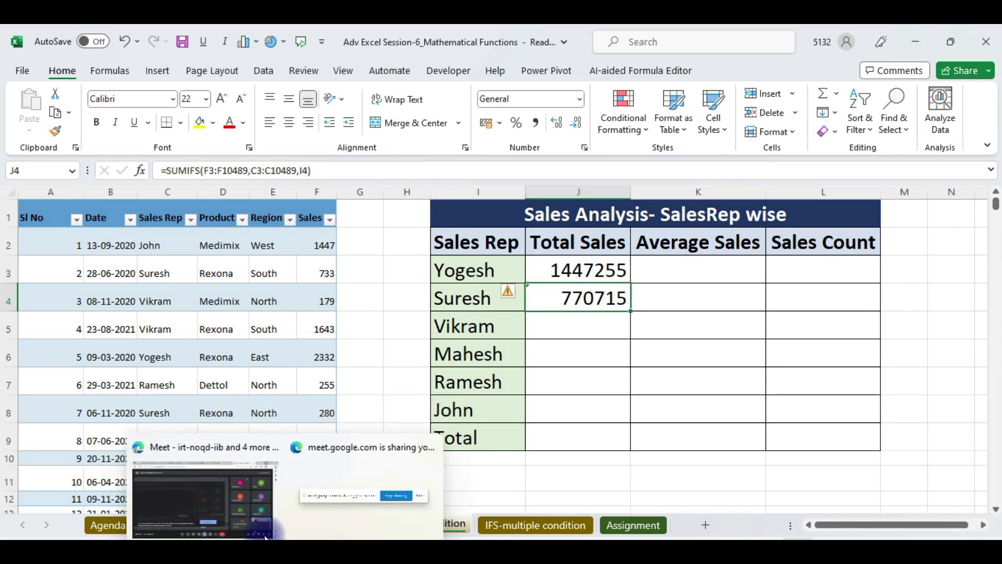
left_click(250, 518)
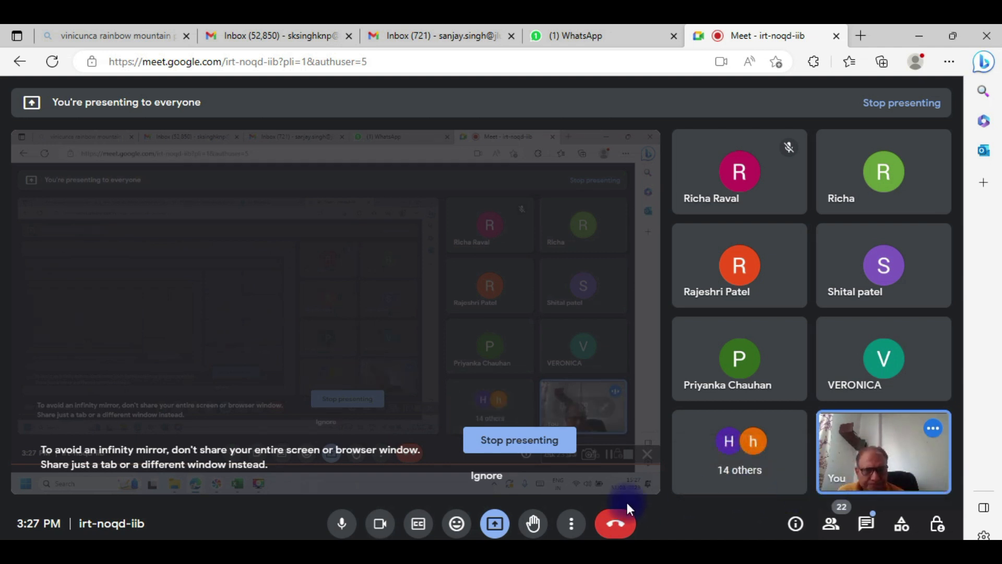
left_click(382, 528)
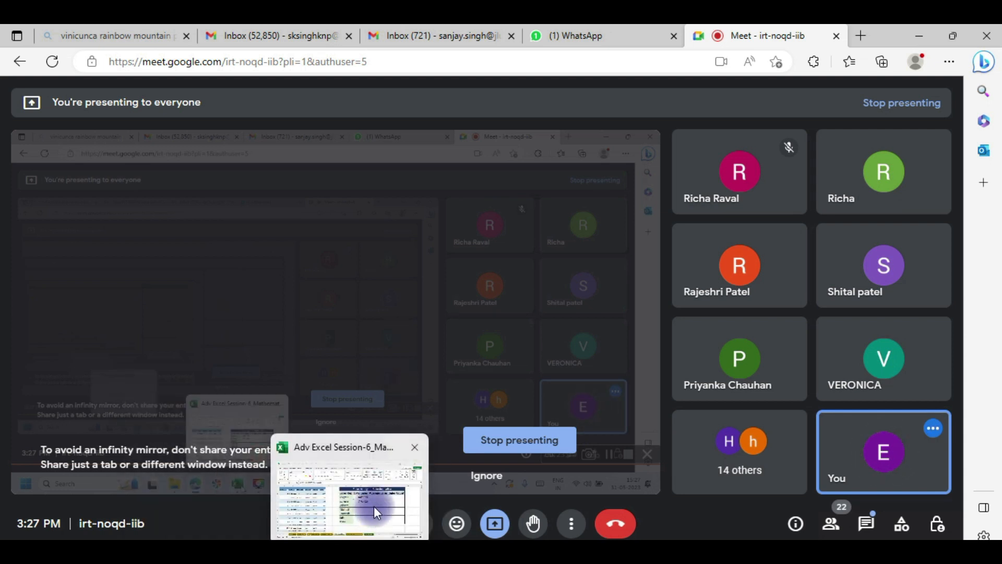
left_click(373, 506)
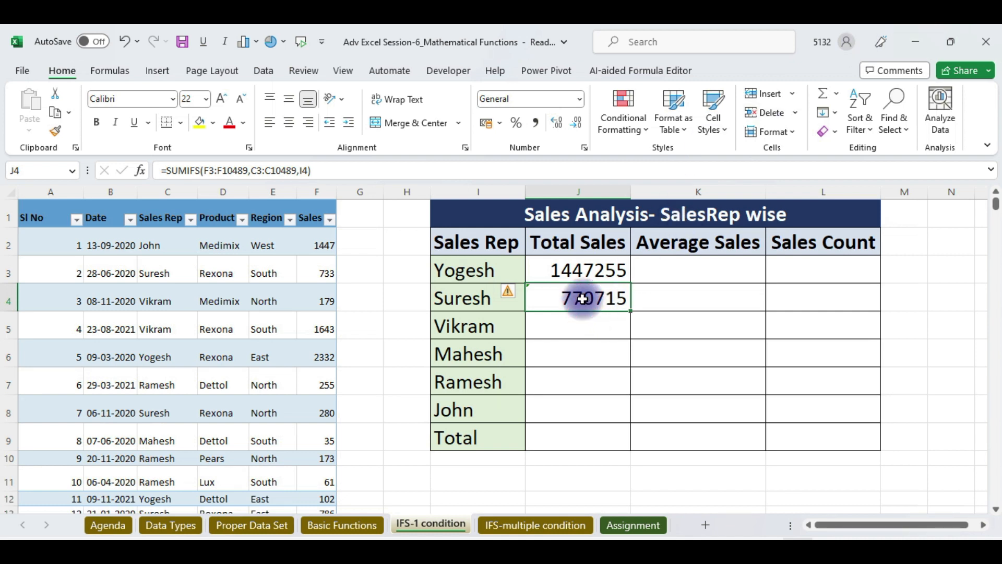
Examine the sum range, criteria range and criterion cell that the SUMIFS formula in J3 refers to
double_click(590, 269)
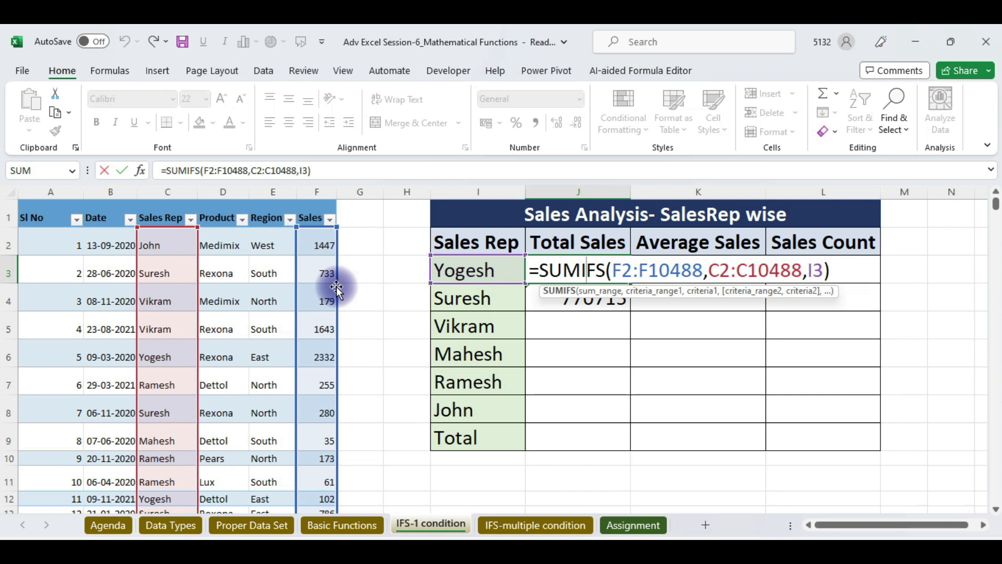
mouse_move(336, 289)
left_mouse_down()
mouse_move(353, 287)
mouse_move(298, 278)
mouse_move(342, 286)
mouse_move(332, 302)
left_mouse_up()
left_click_drag(200, 285, 176, 286)
left_click_drag(331, 267, 331, 267)
mouse_move(459, 269)
left_mouse_down()
mouse_move(458, 285)
mouse_move(413, 293)
mouse_move(471, 269)
mouse_move(409, 297)
mouse_move(469, 275)
mouse_move(456, 266)
left_mouse_up()
key("Return")
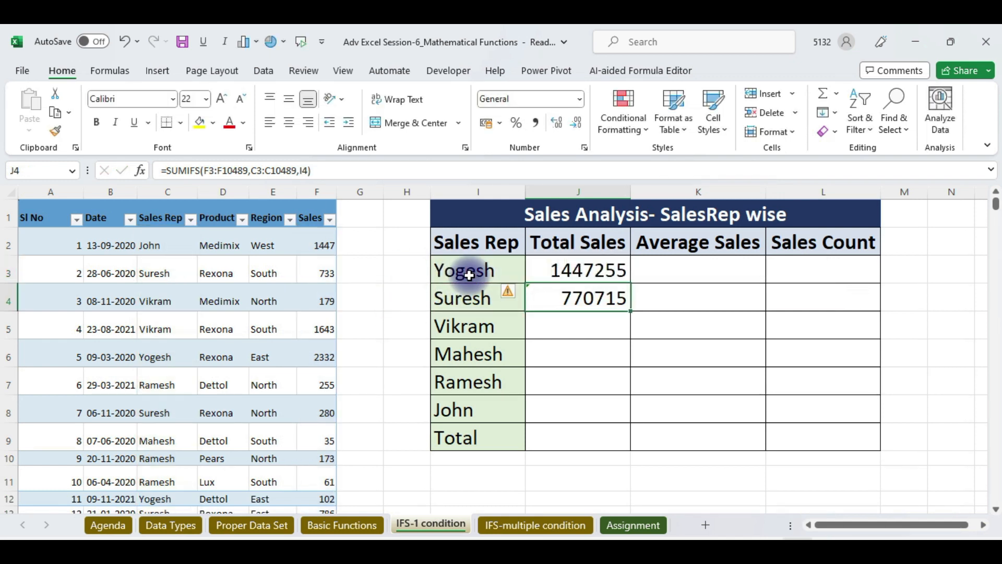
Inspect the J4 formula's shifted ranges F3:F10489 and C3:C10489 from their first row to the end of the data
left_click(597, 296)
double_click(597, 296)
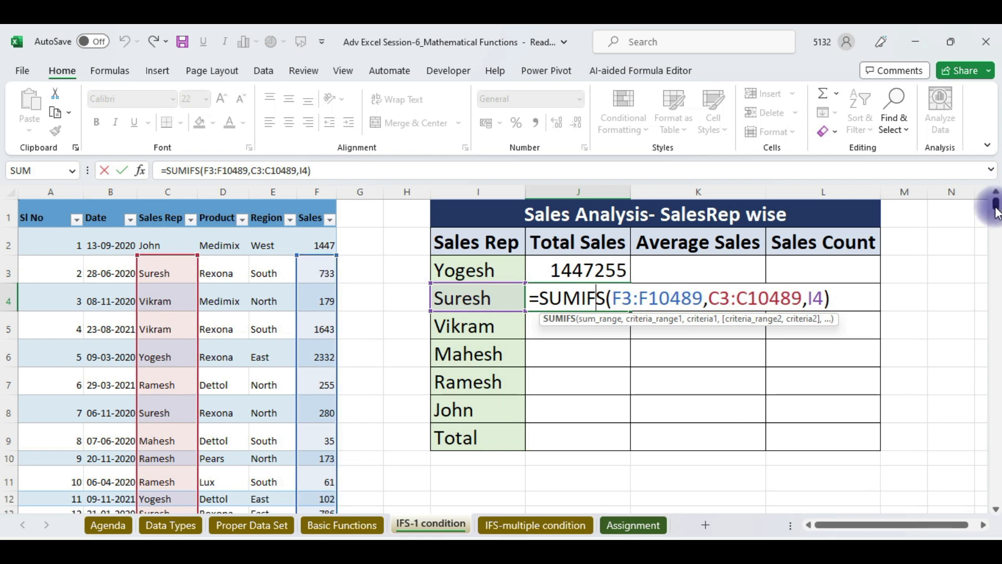
left_click_drag(994, 211, 994, 498)
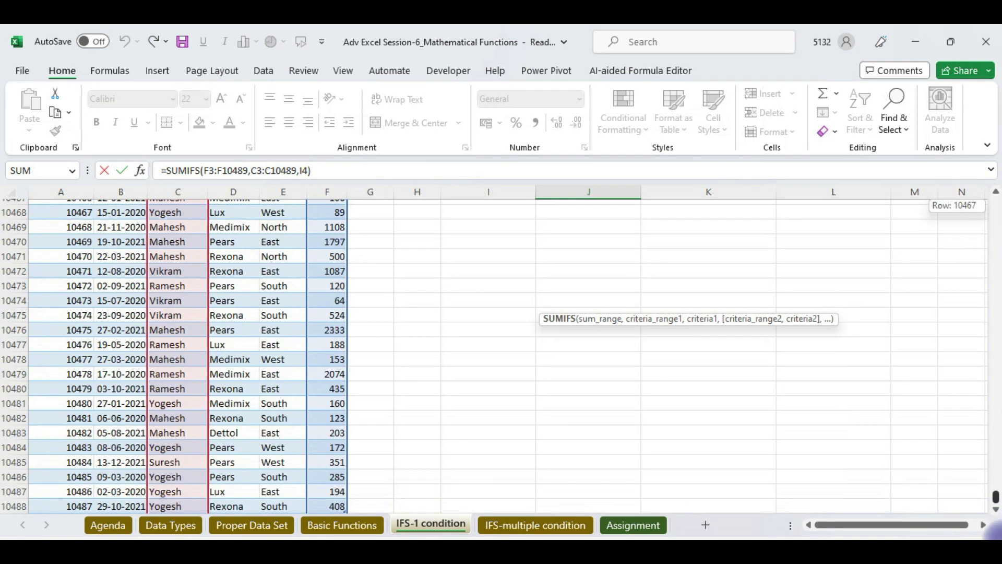
left_click(996, 511)
left_click(996, 510)
left_click(996, 511)
left_click(996, 510)
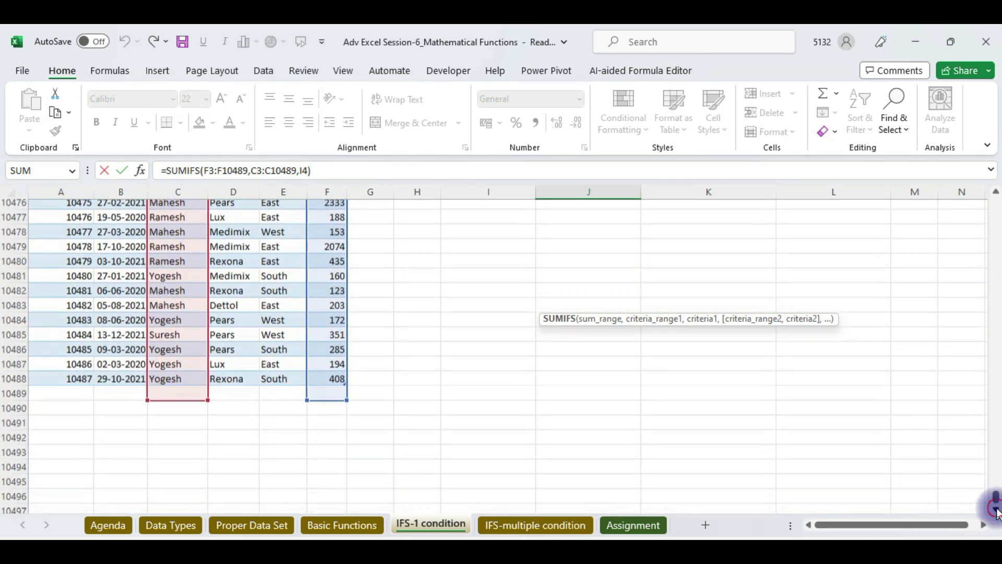
left_click(996, 511)
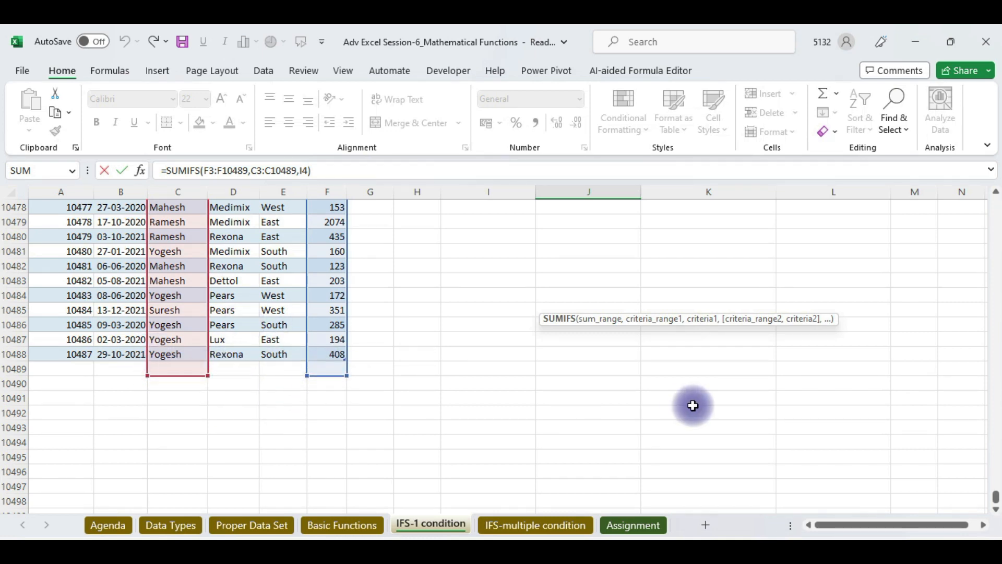
left_click_drag(995, 499, 997, 163)
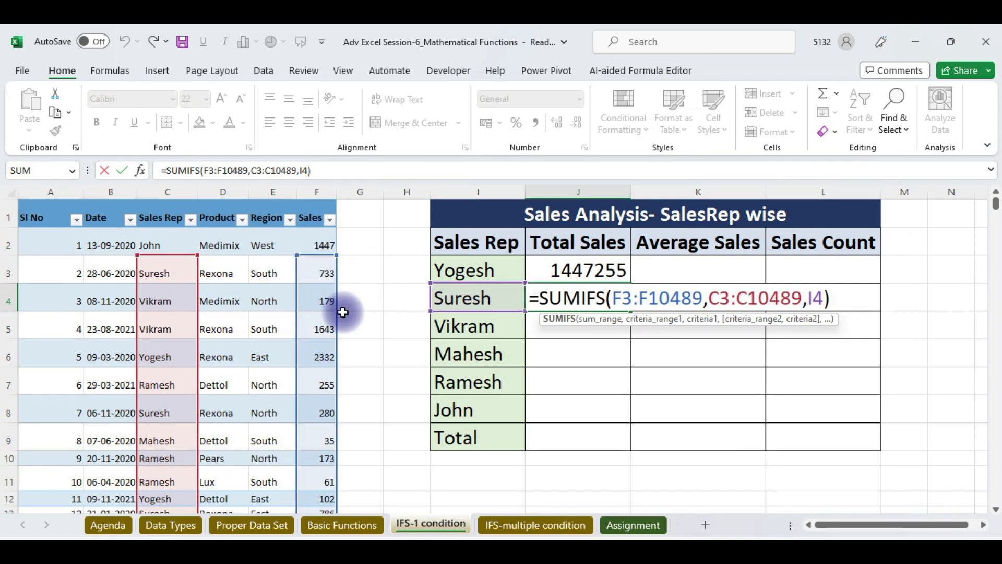
mouse_move(463, 286)
left_mouse_down()
mouse_move(403, 318)
mouse_move(454, 296)
mouse_move(472, 300)
left_mouse_up()
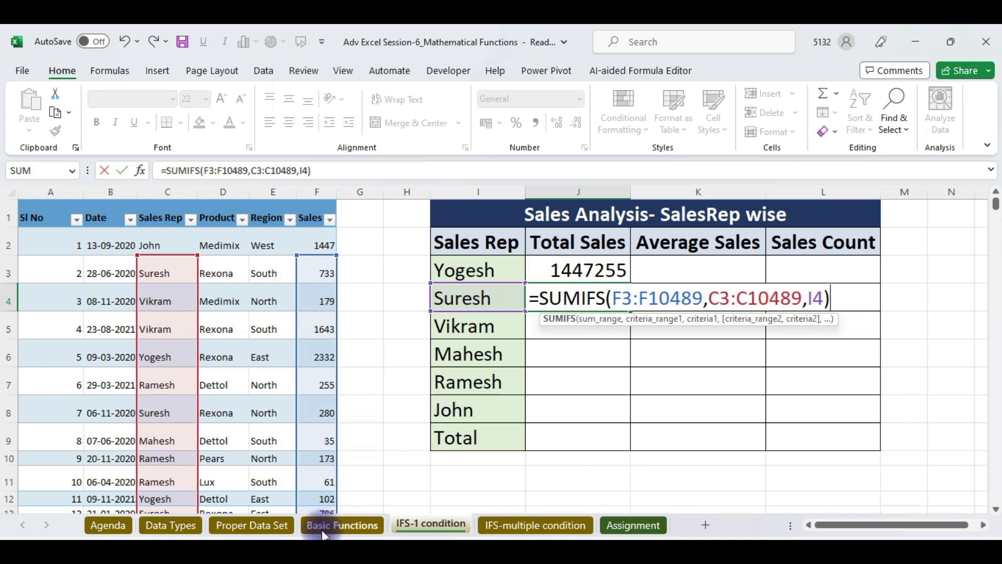
Check the Google Meet chat for participants' answers, return to Excel, and close the J4 formula
mouse_move(287, 552)
left_click(239, 527)
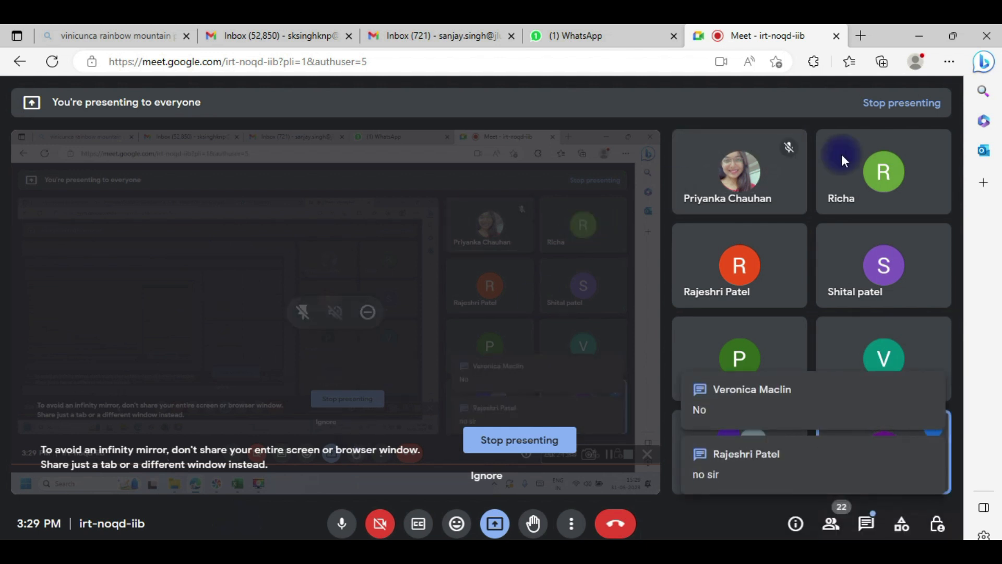
left_click(924, 37)
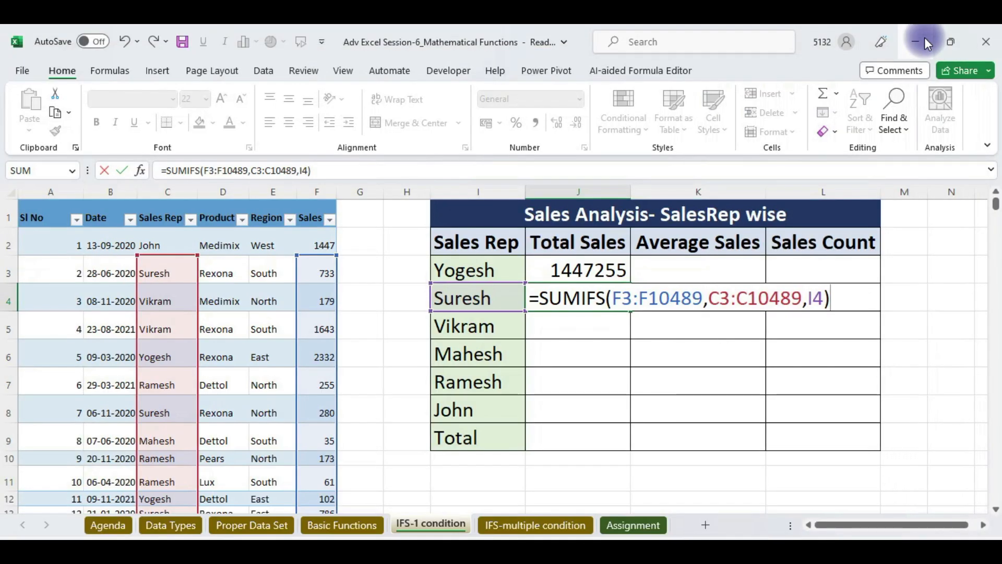
key("Return")
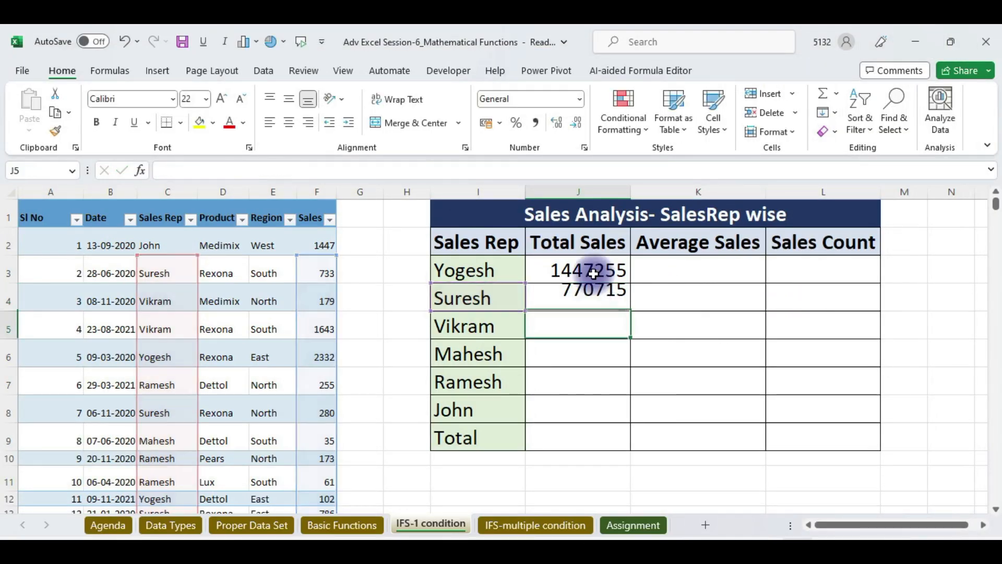
Make the J3 formula's sum and criteria ranges absolute as $F$2:$F$10488 and $C$2:$C$10488, keeping I3 relative
left_click(564, 269)
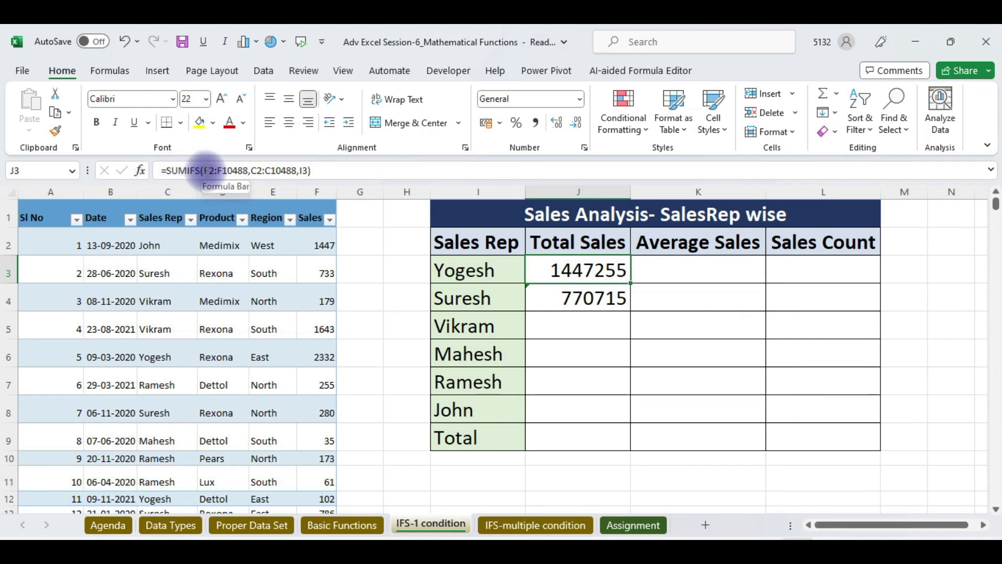
left_click_drag(206, 170, 292, 172)
key("F4")
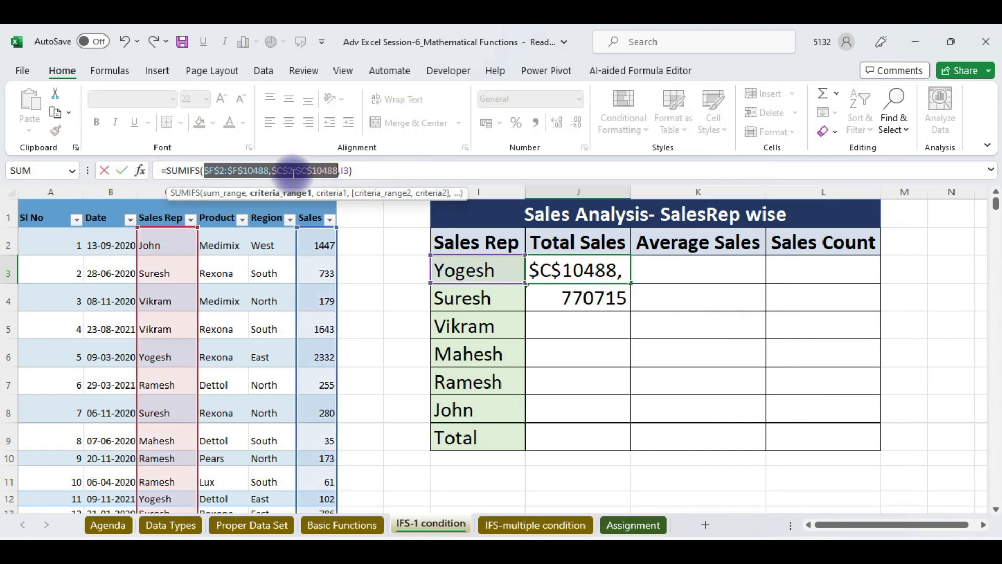
key("Return")
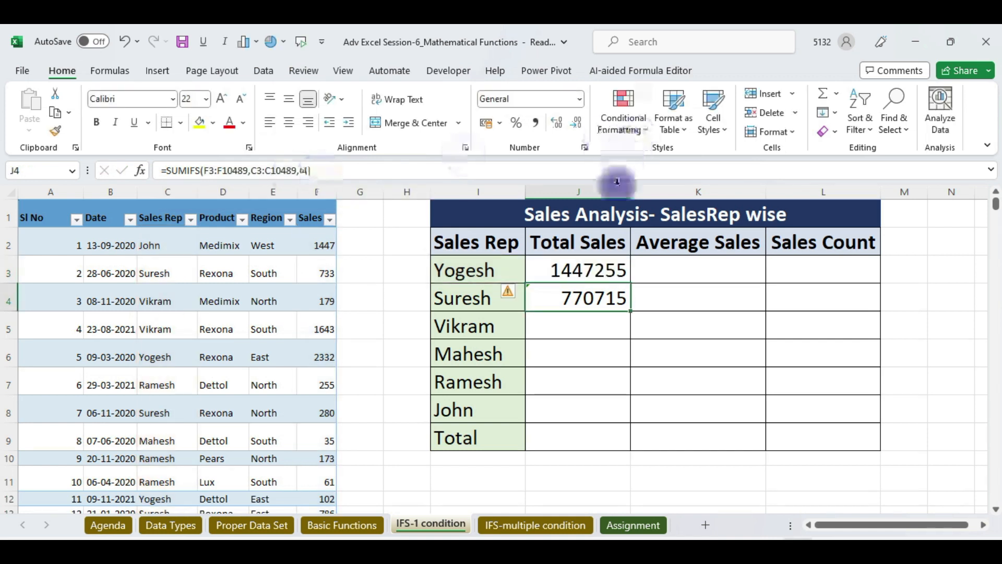
Fill the J3 formula with absolute ranges into J4 and check the references in the copy
left_click(605, 271)
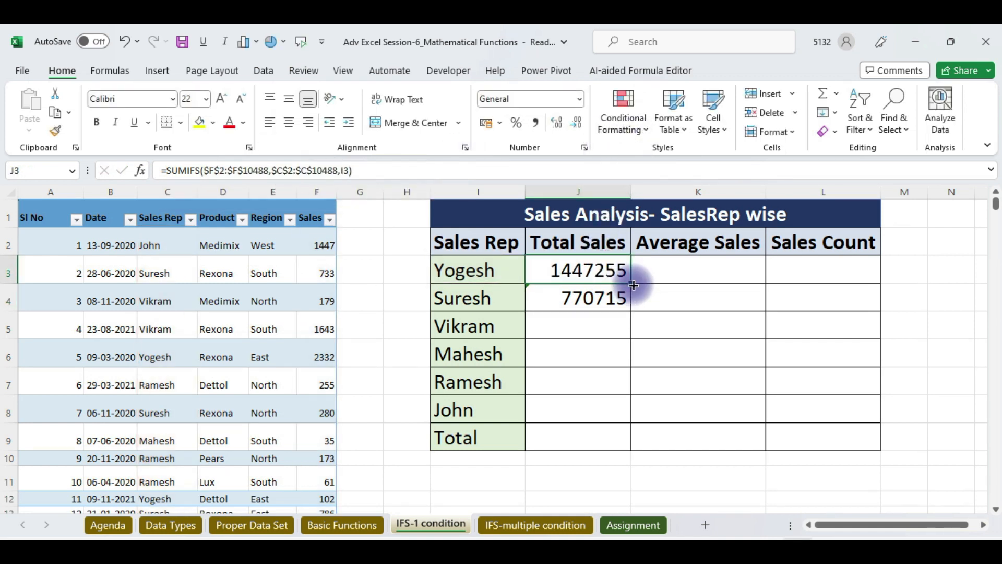
left_click_drag(633, 285, 617, 303)
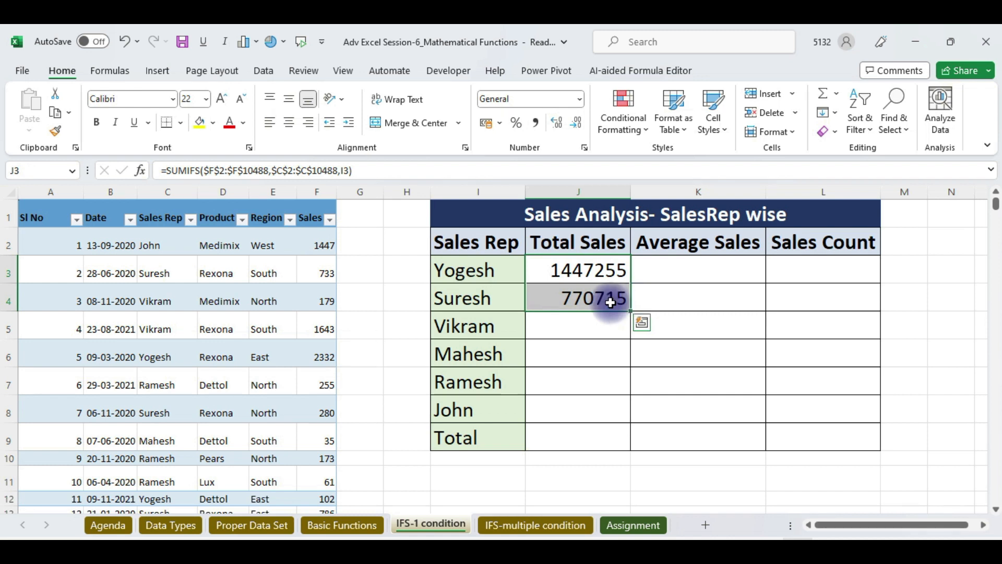
left_click(616, 302)
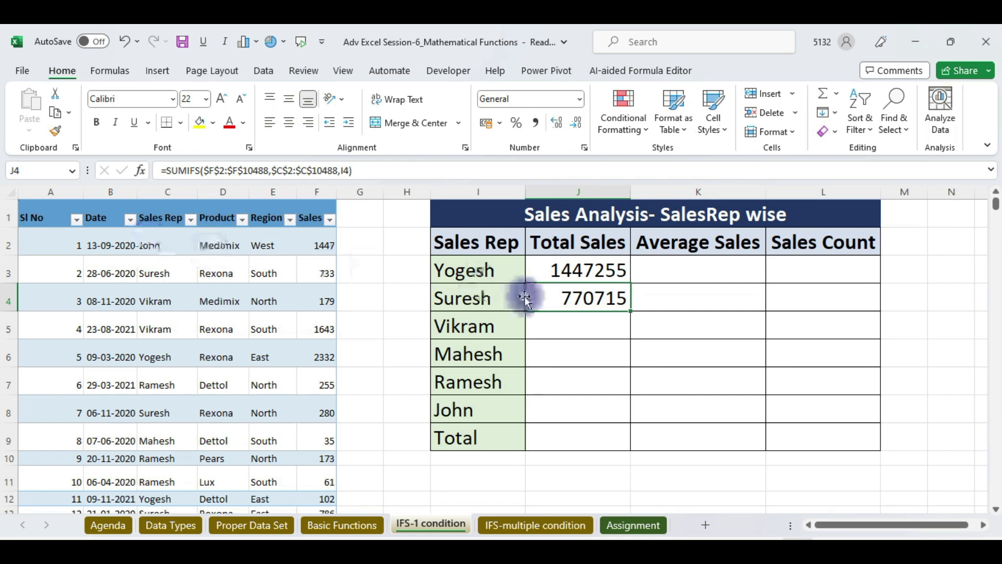
double_click(569, 299)
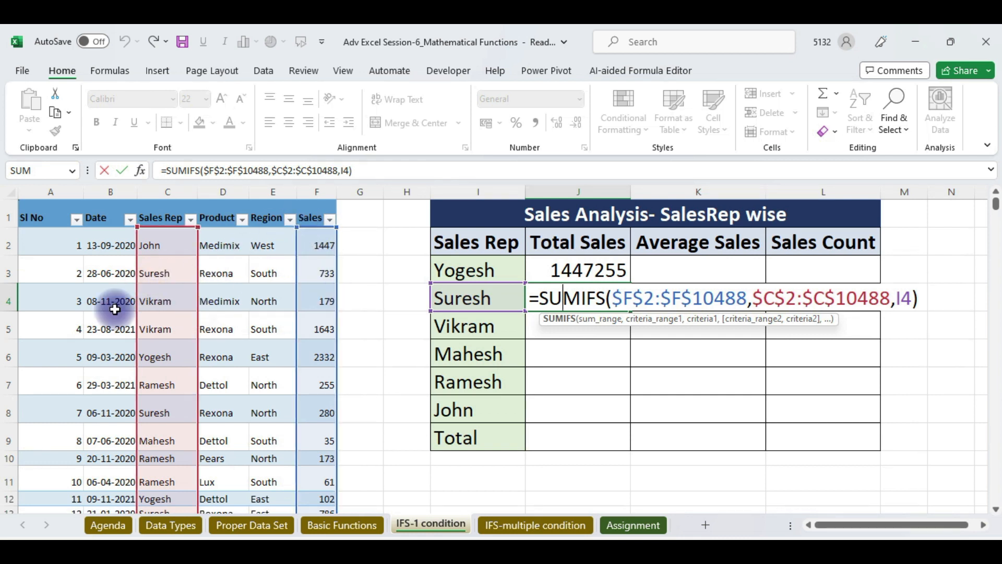
key("Return")
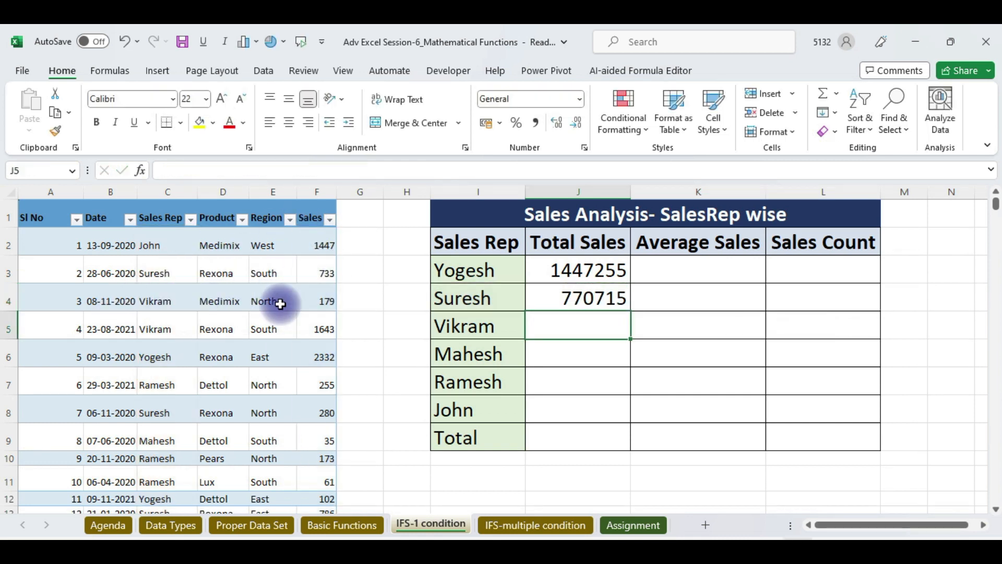
Fill the J4 formula down through J8 and total J3:J8 in J9 with SUM
left_click(613, 300)
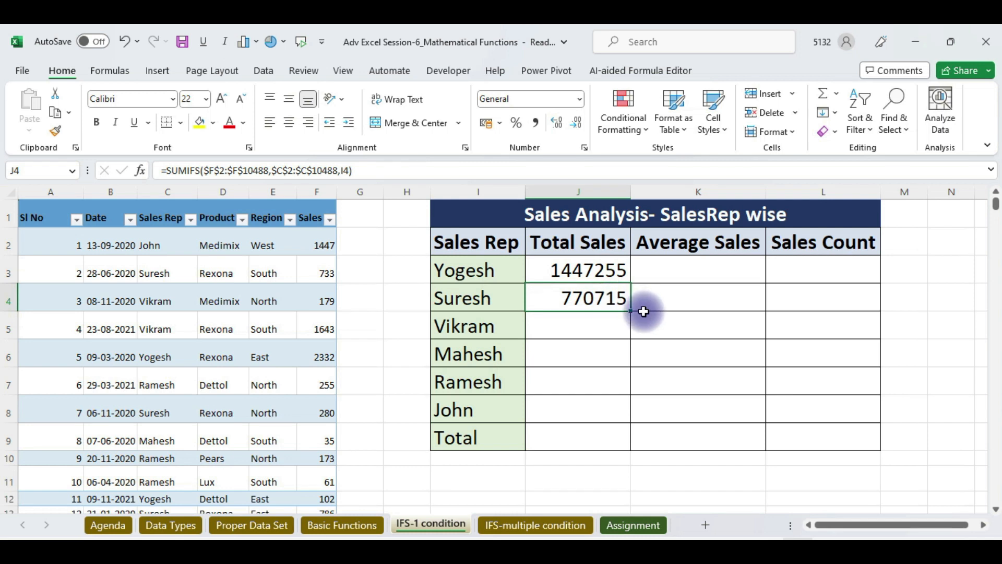
left_click_drag(630, 311, 621, 417)
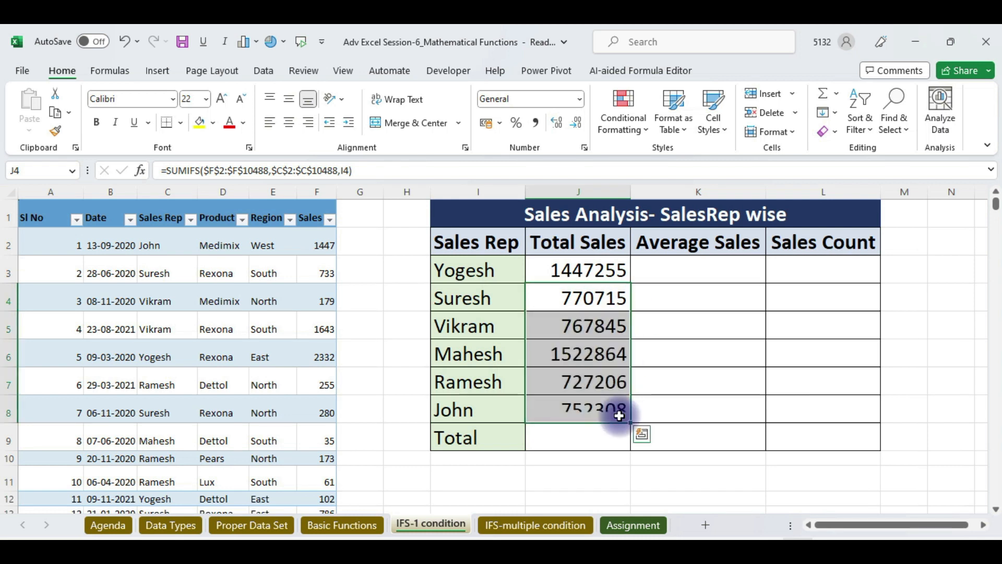
left_click(594, 445)
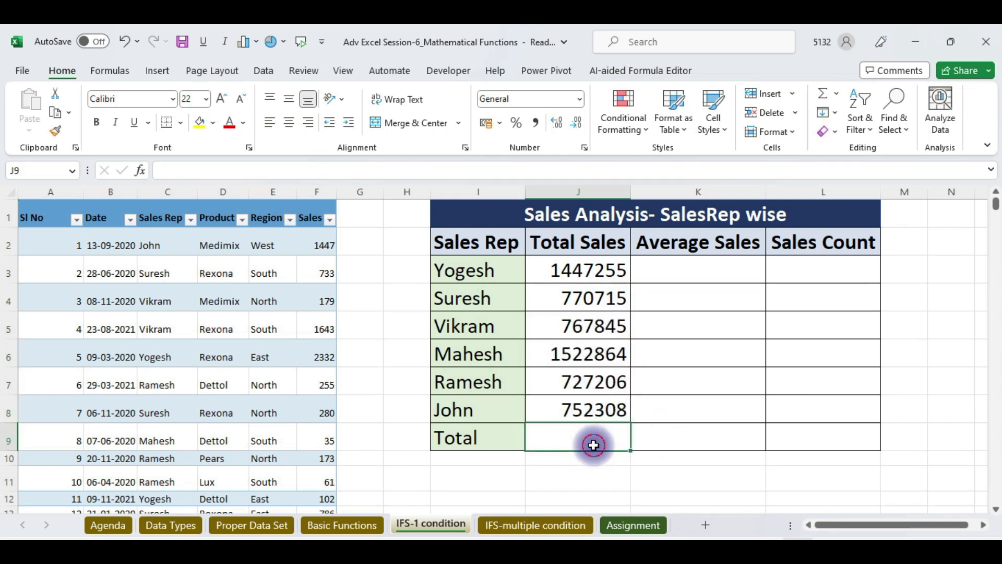
key("alt+equal")
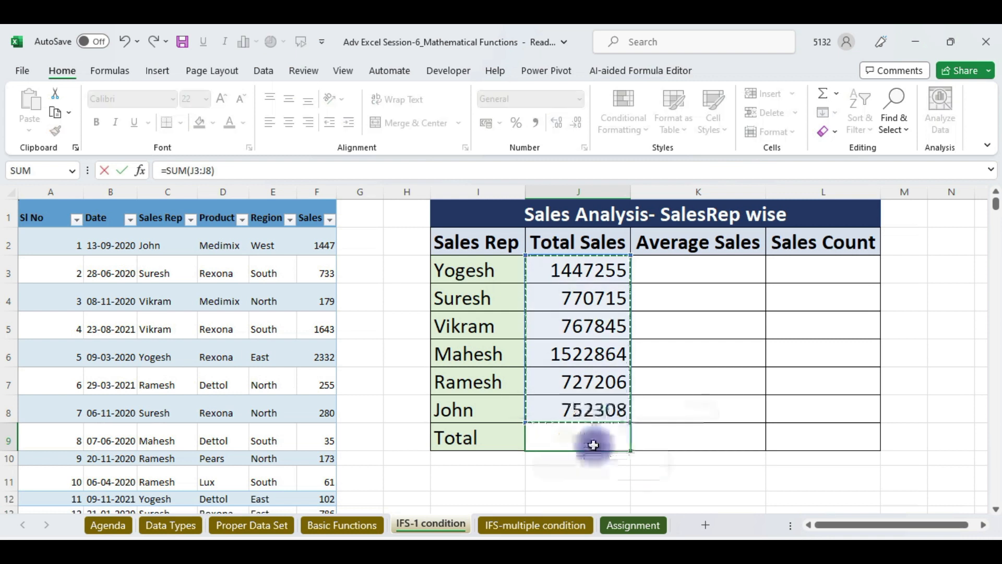
key("Return")
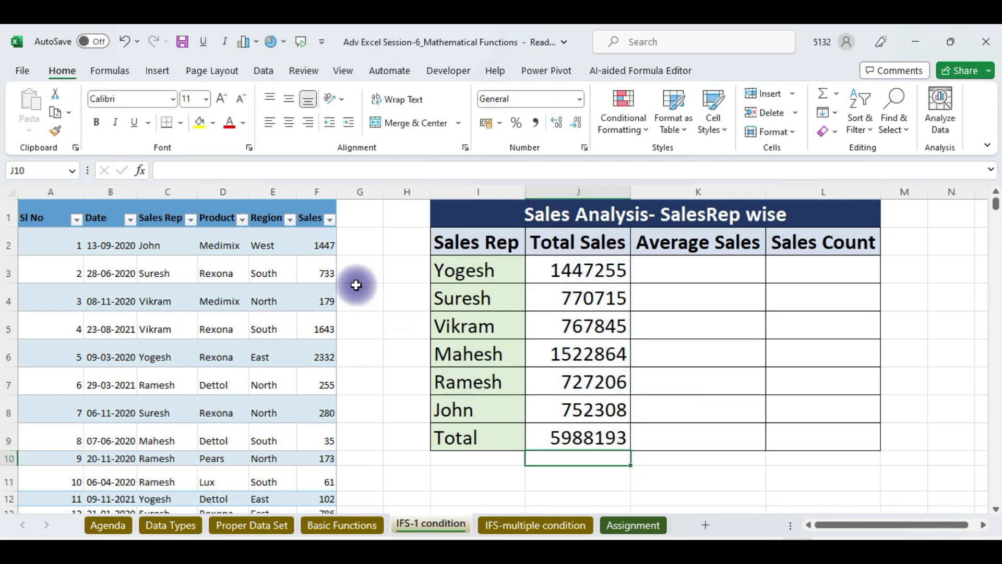
Check how far the data in the Sales column extends below F2 and return to the summary table
left_click(323, 243)
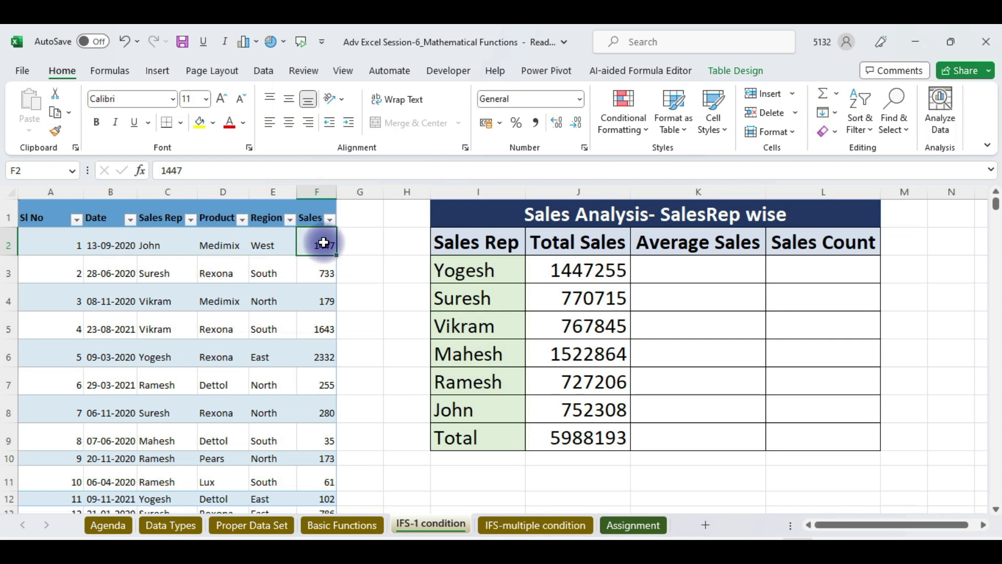
key("ctrl+shift+Down")
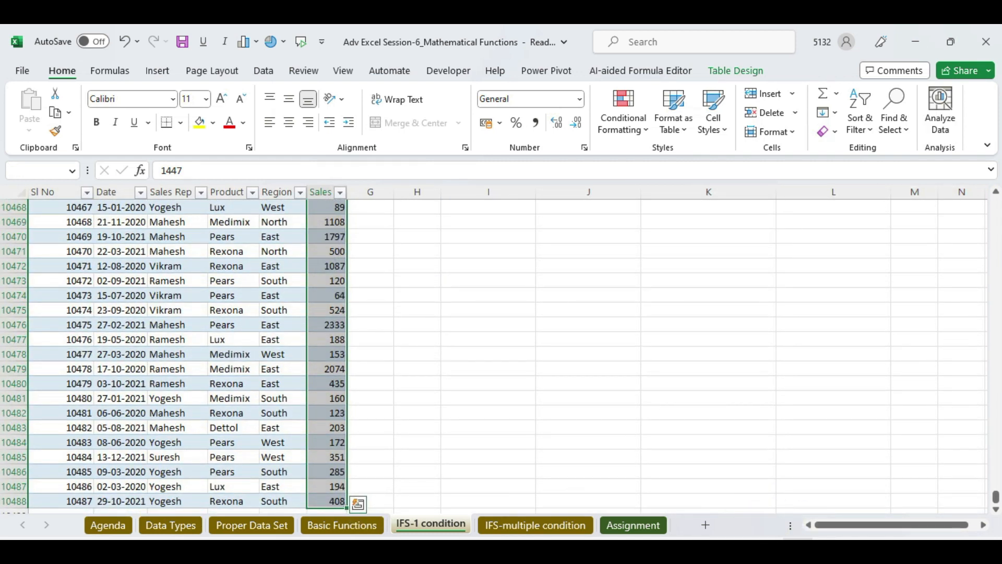
left_click(785, 330)
key("ctrl+Up")
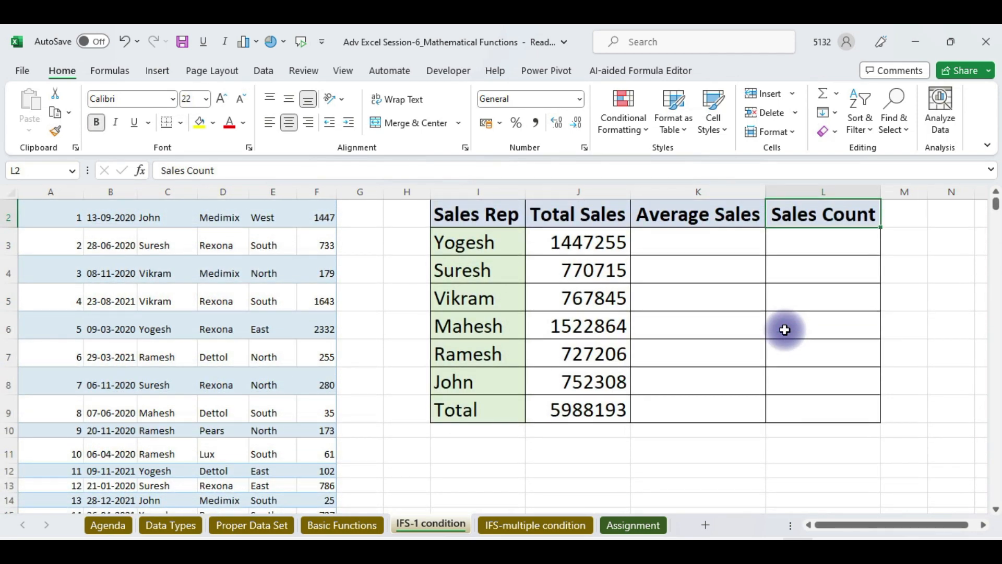
Start an AVERAGEIFS formula in K3 with the absolute average range $F$2:$F$10488
left_click(709, 242)
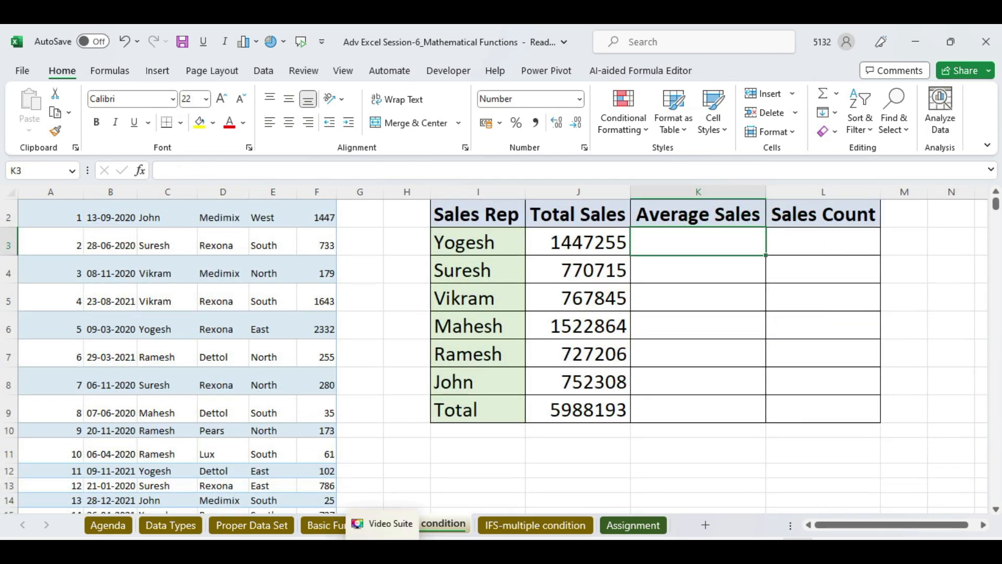
left_click(219, 510)
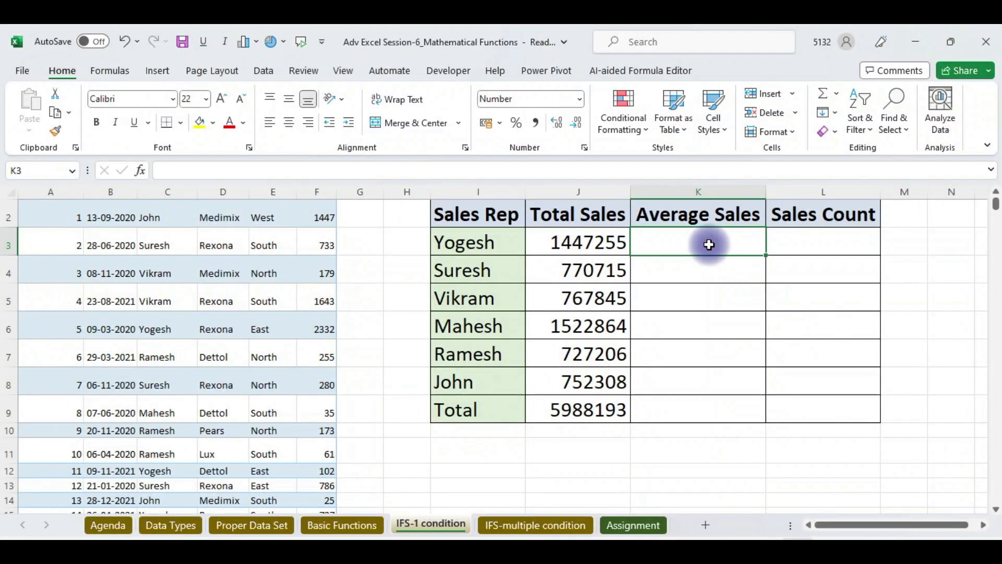
type("=aver")
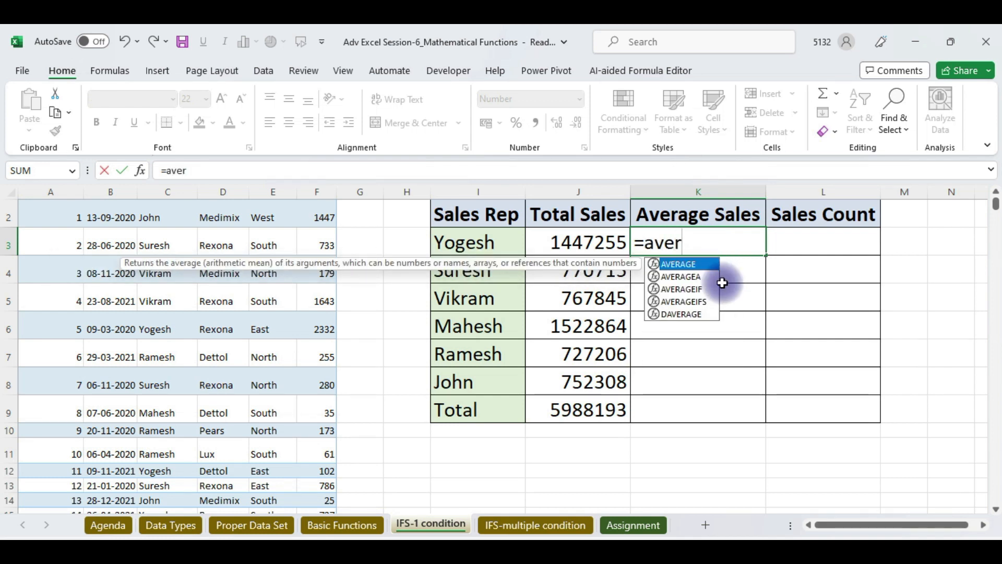
double_click(693, 301)
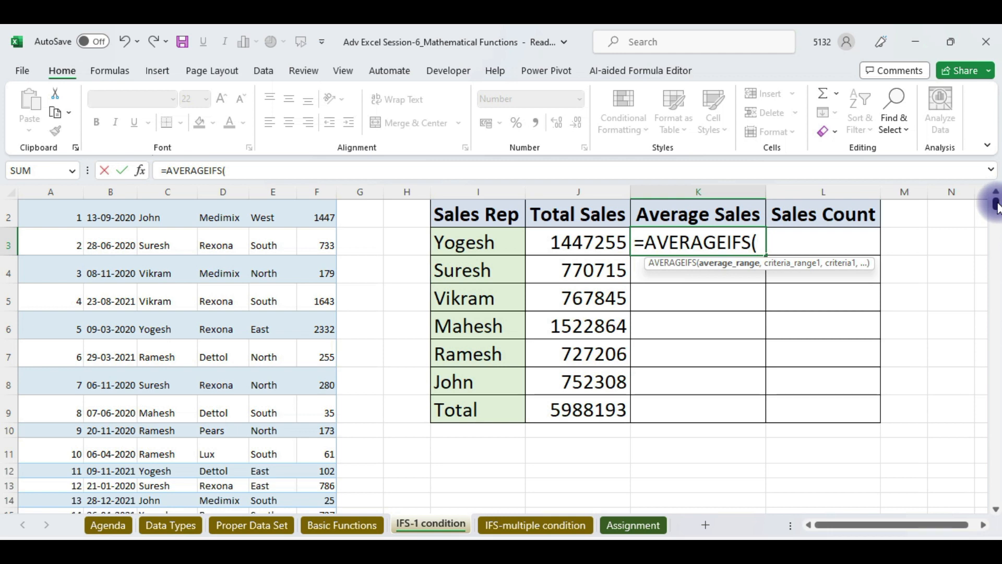
left_click_drag(995, 198, 996, 204)
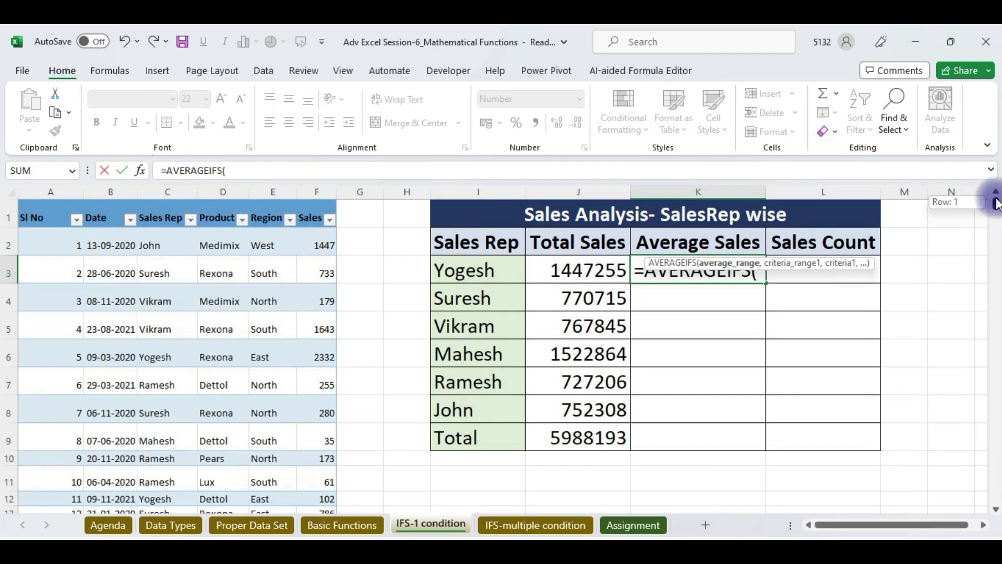
left_click(312, 196)
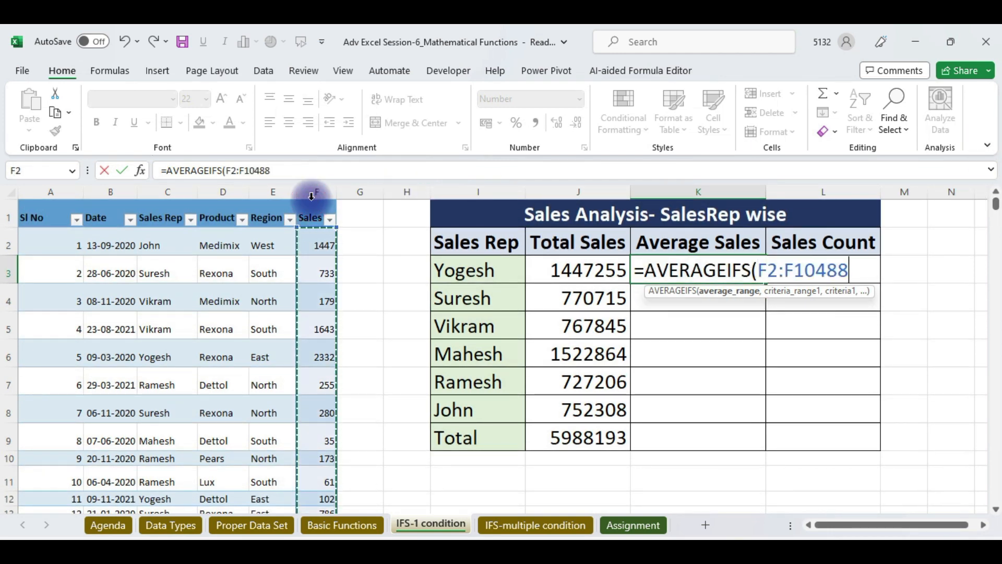
key("F4")
type(",")
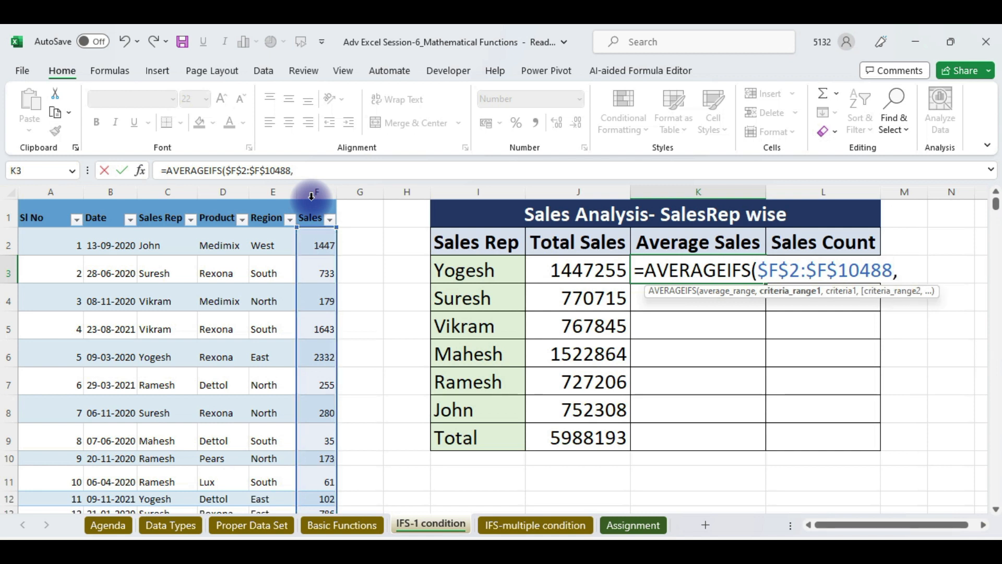
Complete the K3 formula with criteria range $C$2:$C$10488 and relative criterion I3, and fill it down through K8
left_click(155, 202)
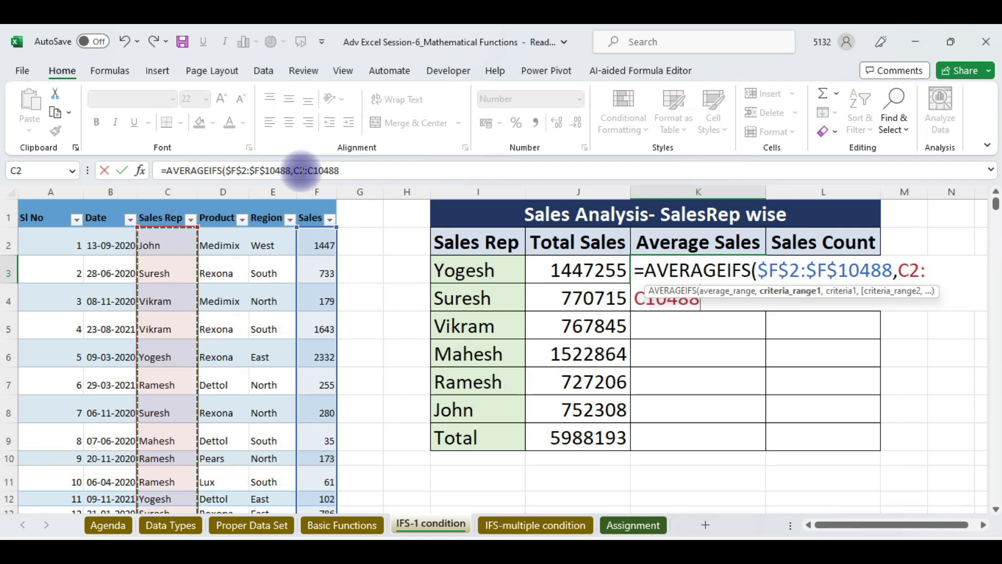
key("F4")
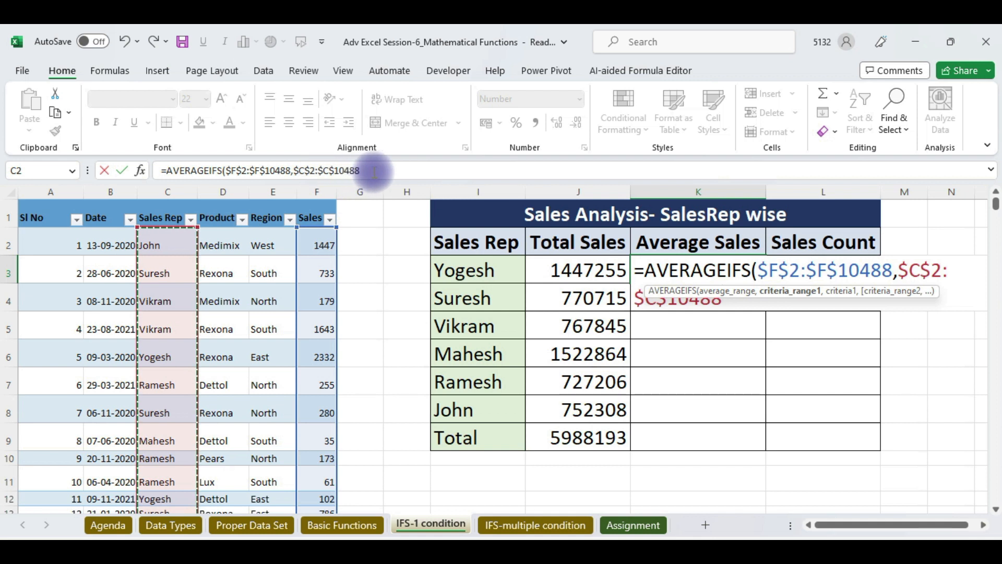
type(",")
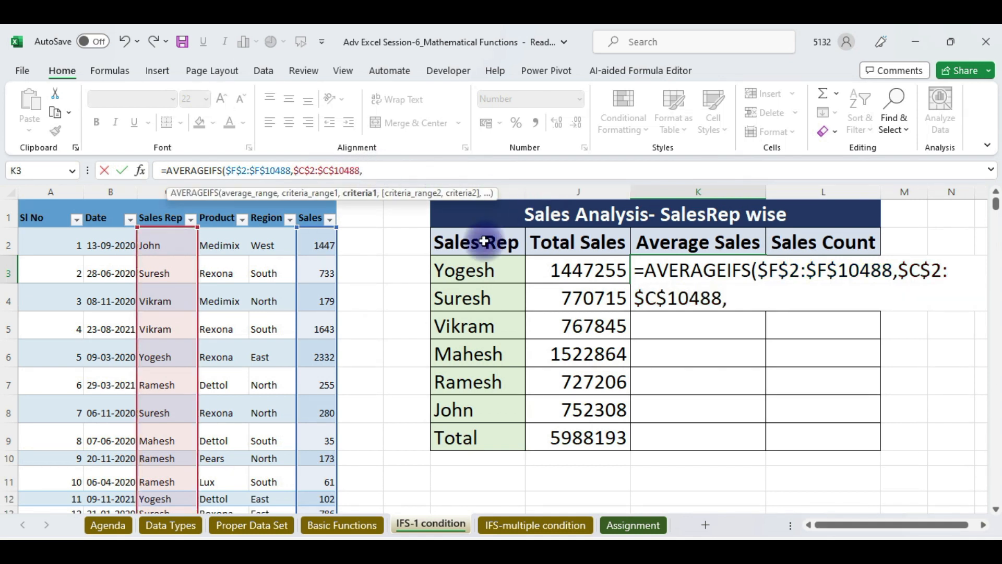
left_click(444, 271)
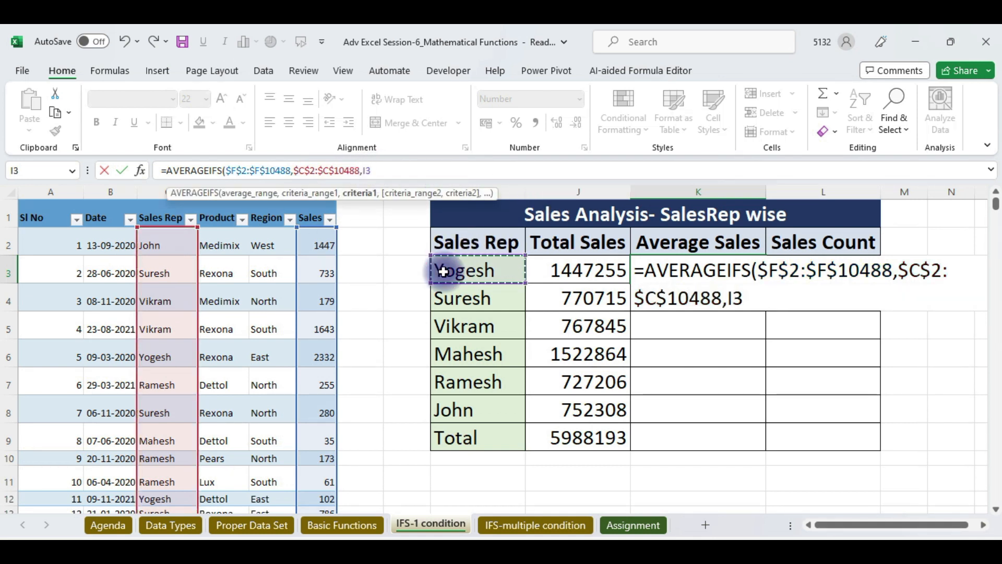
key("Return")
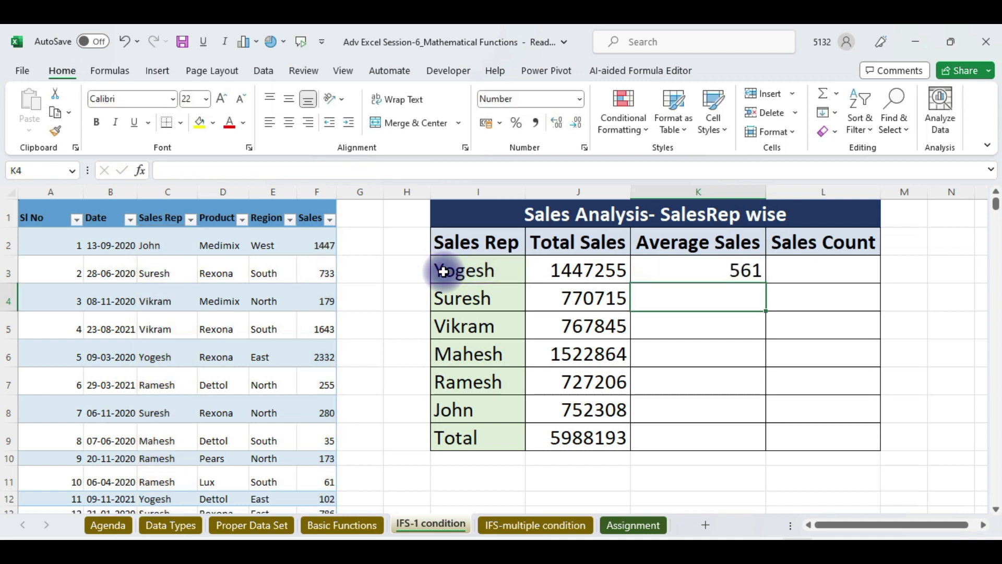
left_click(733, 268)
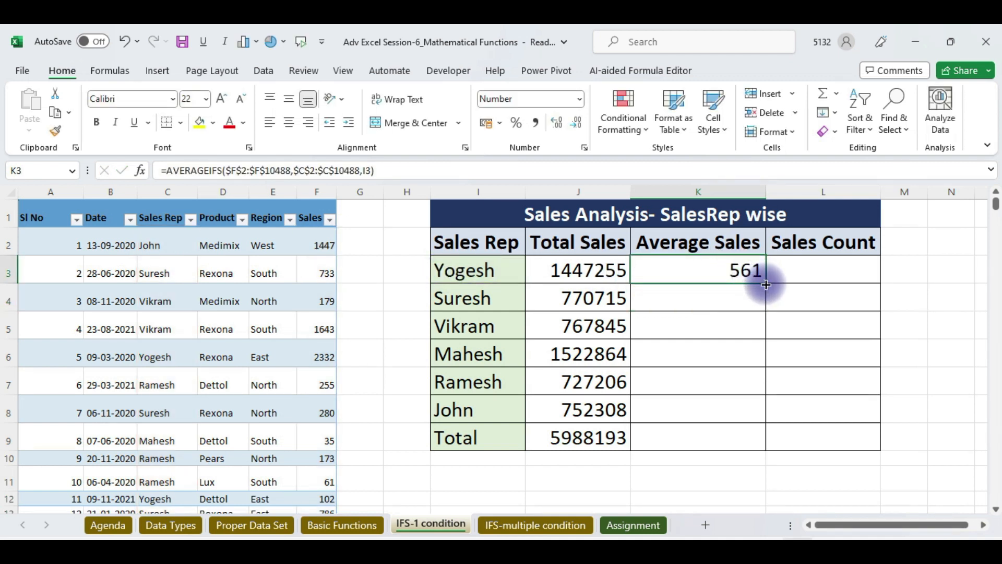
left_click_drag(766, 285, 743, 420)
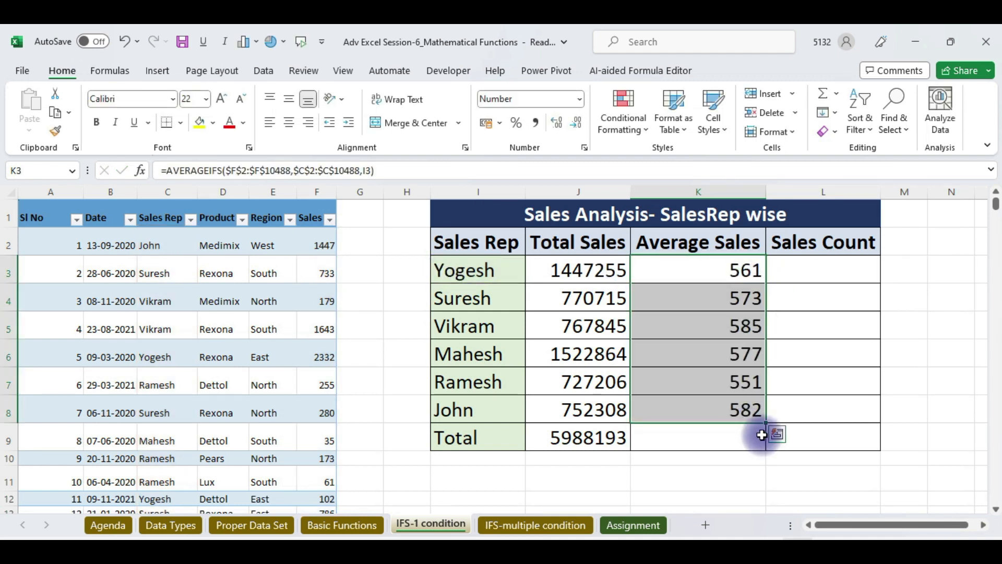
Calculate the overall average of the Sales column in K9 with =AVERAGE(F2:F10488)
left_click(738, 438)
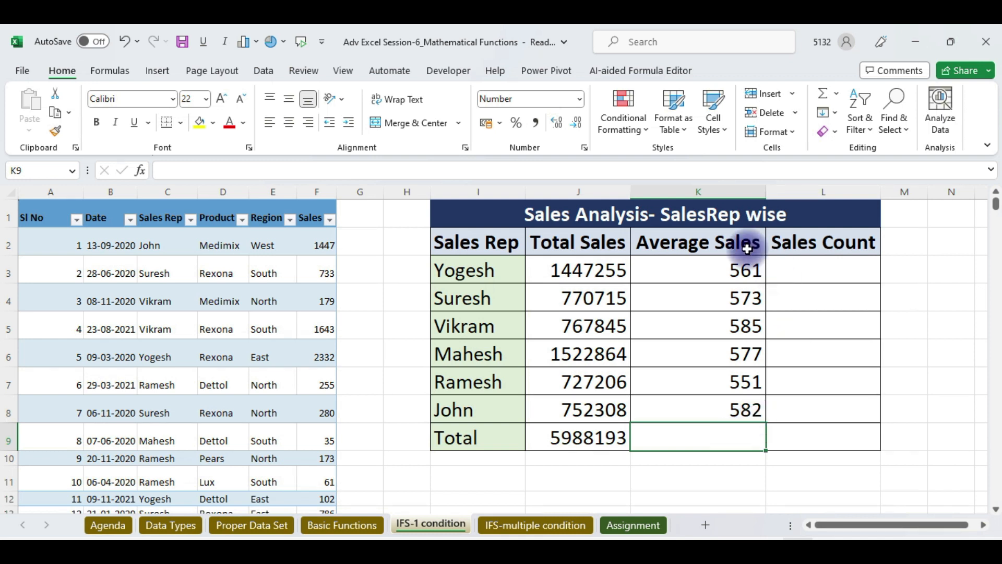
left_click(683, 442)
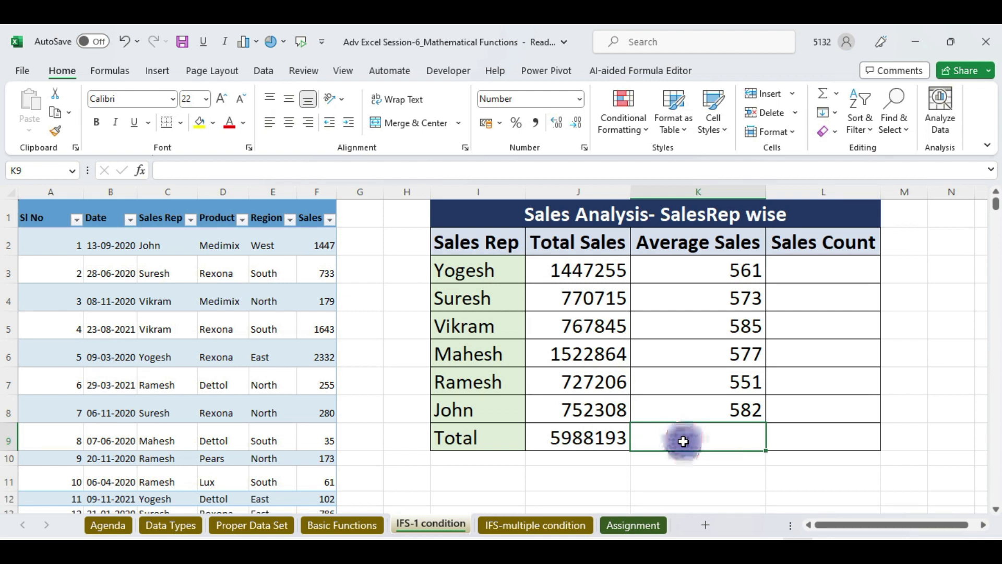
type("=avera")
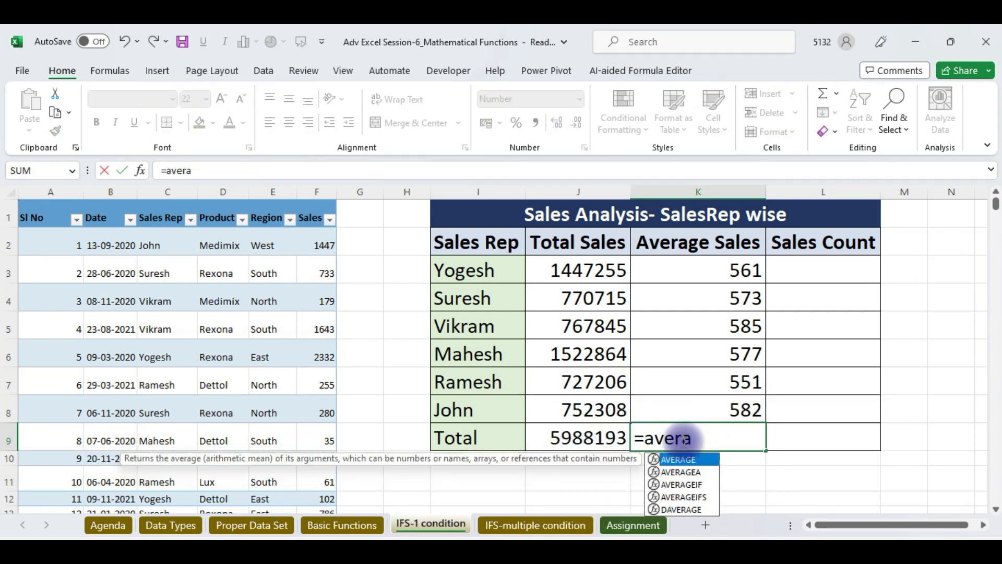
double_click(680, 461)
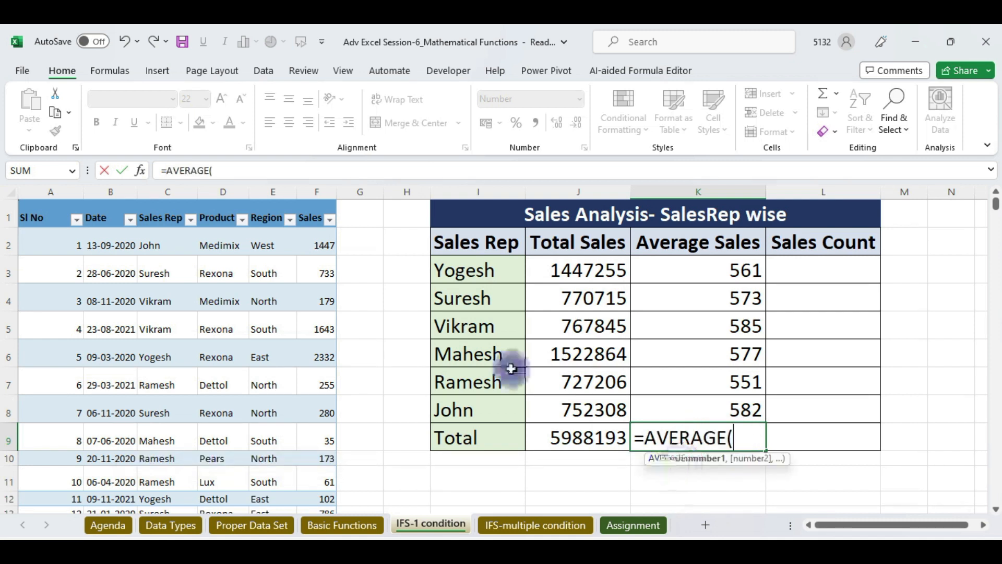
left_click(313, 199)
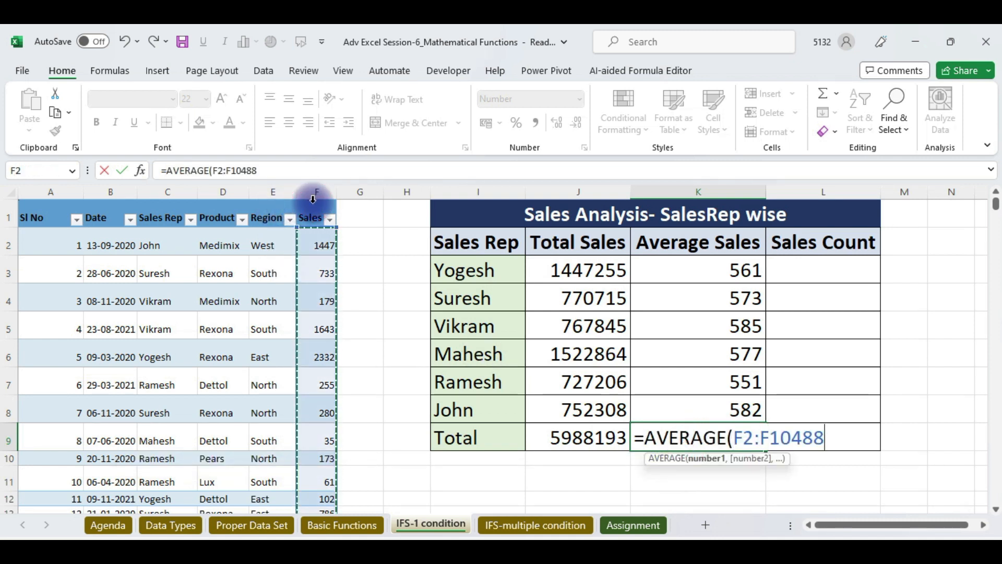
key("Return")
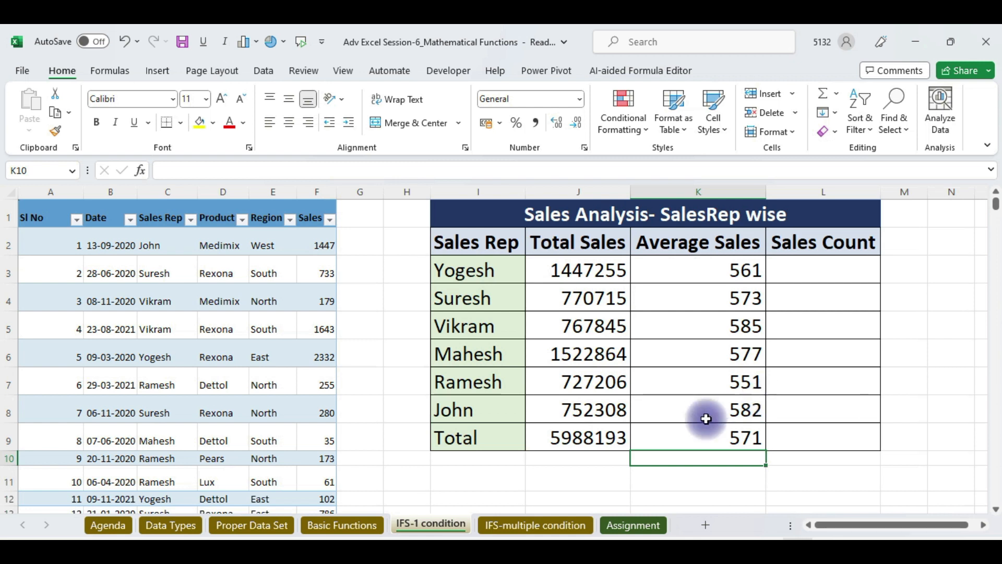
Review the average formulas in K9, K3 and K6 and compare them with the SUMIFS formula in J6
left_click(728, 438)
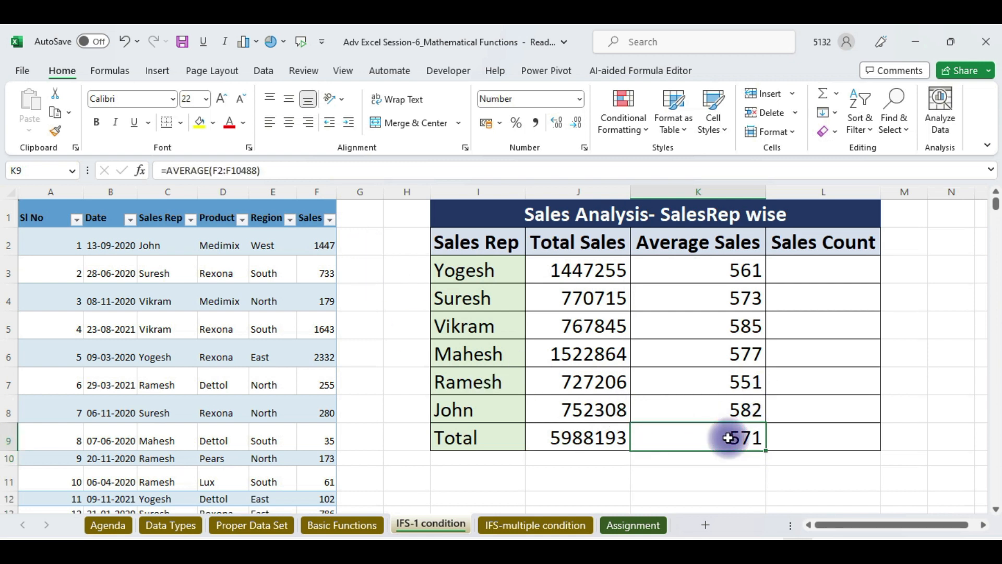
left_click(723, 270)
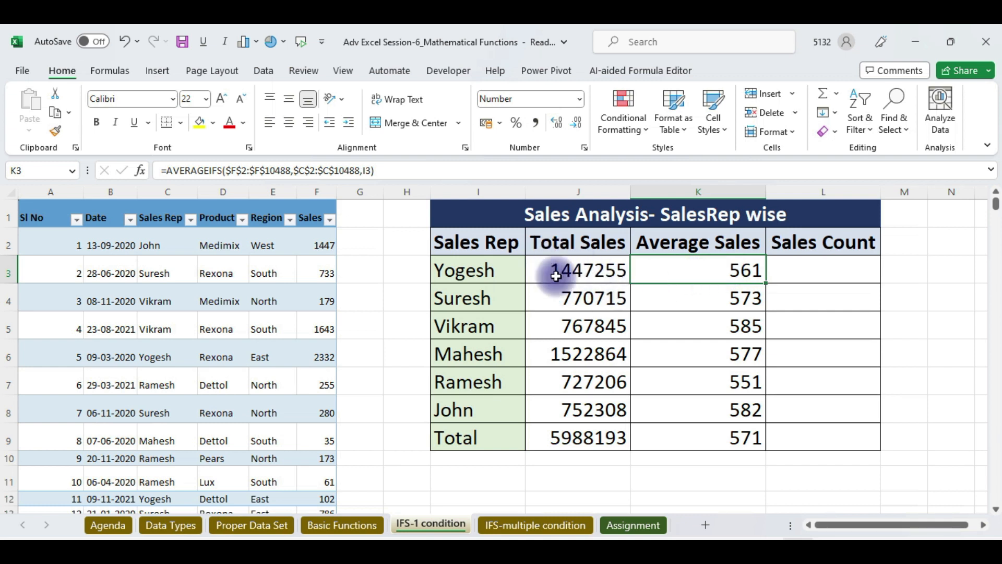
left_click(696, 274)
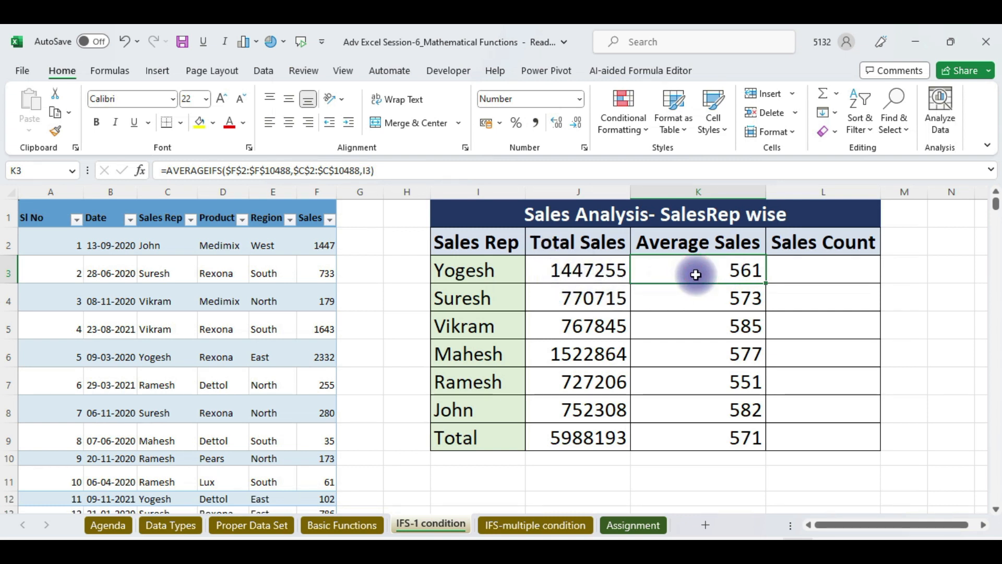
left_click(576, 361)
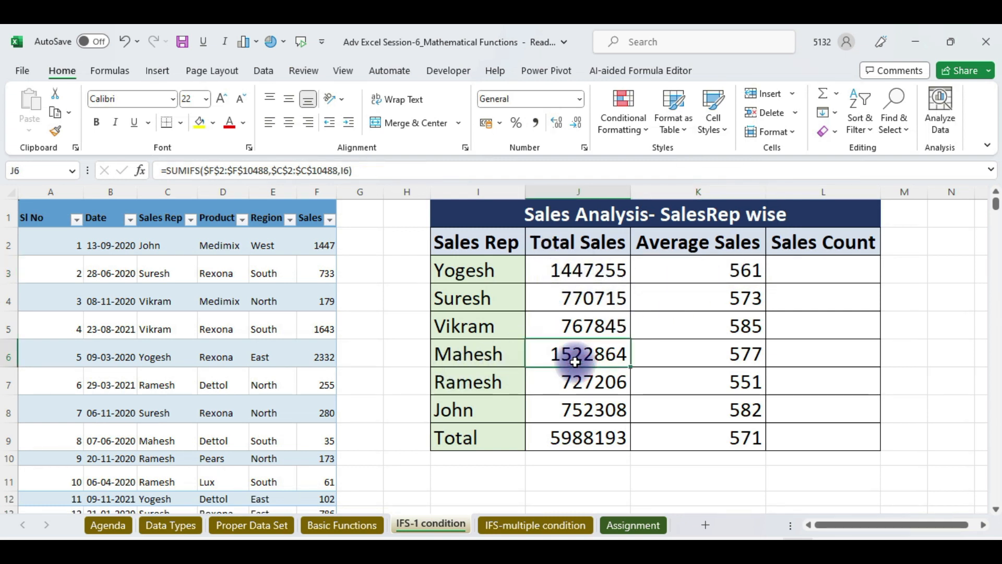
left_click(700, 358)
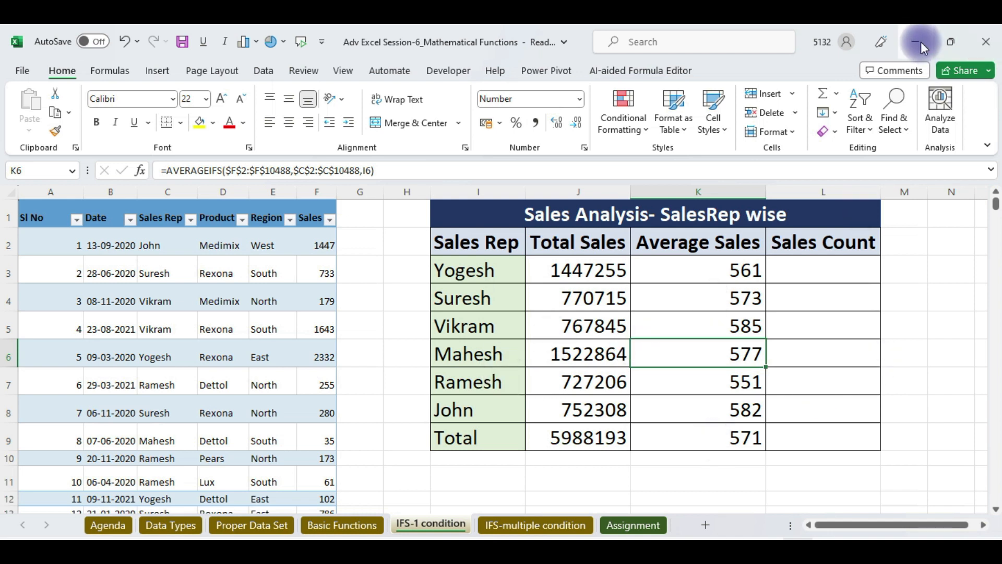
Switch to the Google Meet window, turn the camera on, and return to Excel
mouse_move(300, 543)
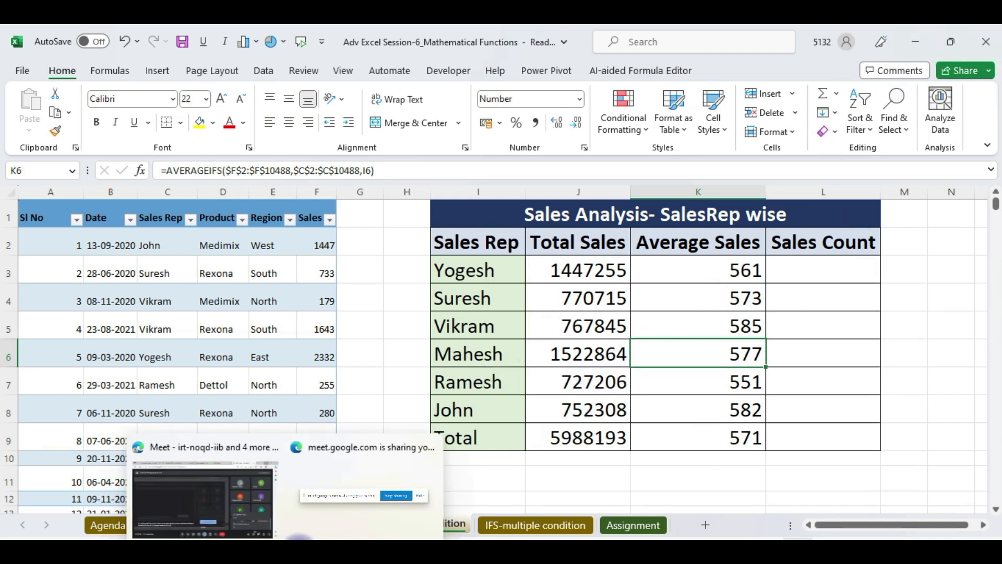
left_click(224, 509)
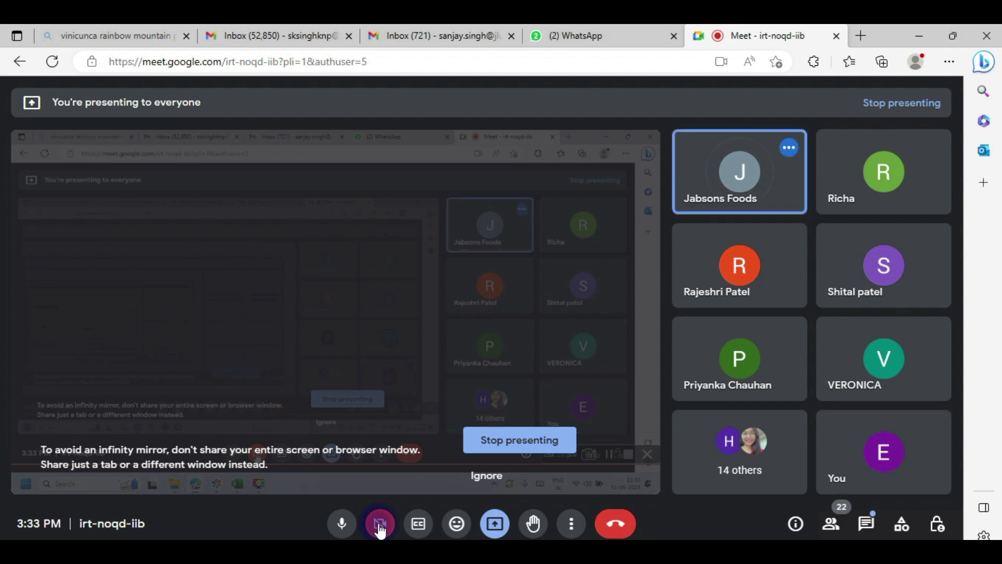
left_click(380, 523)
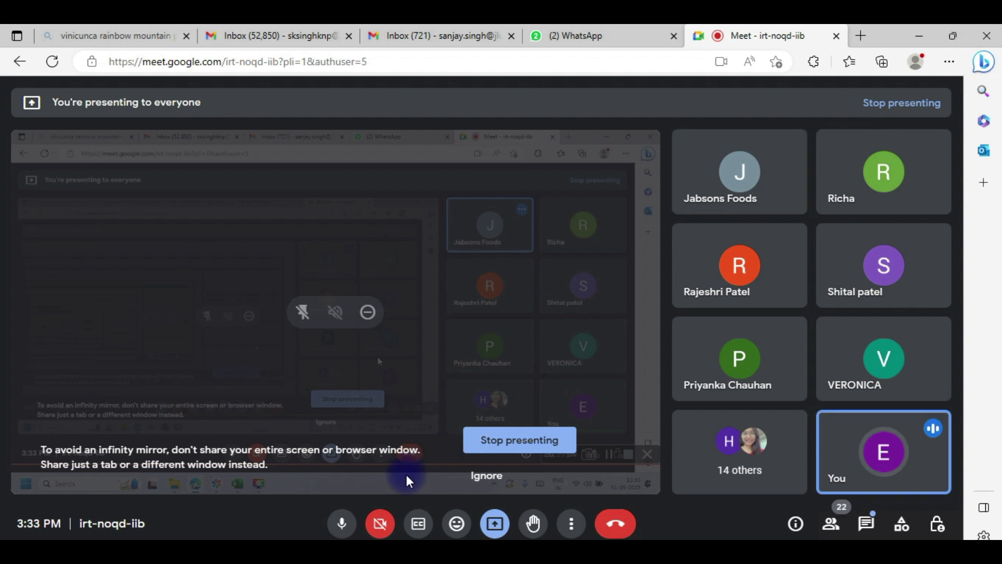
left_click(379, 528)
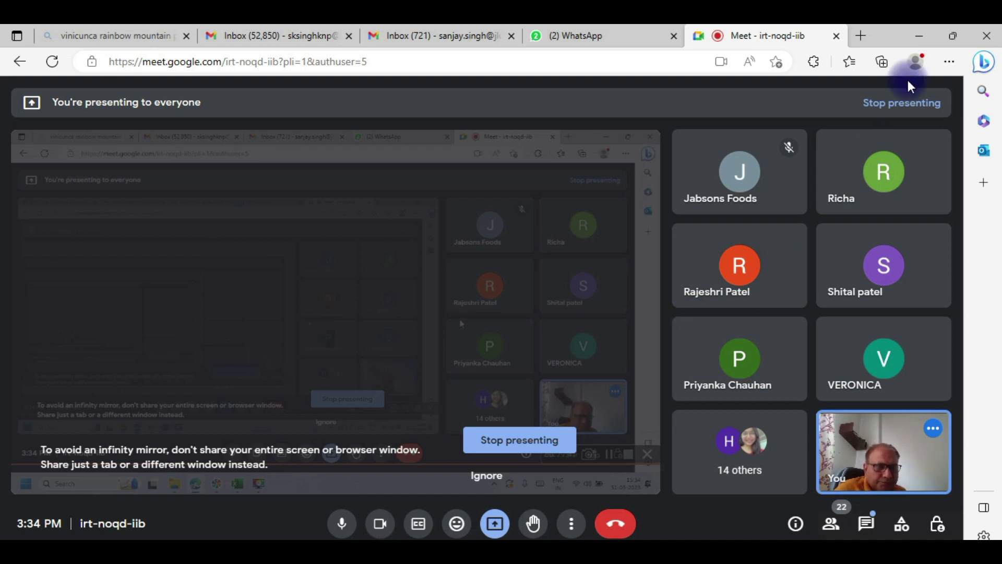
left_click(913, 35)
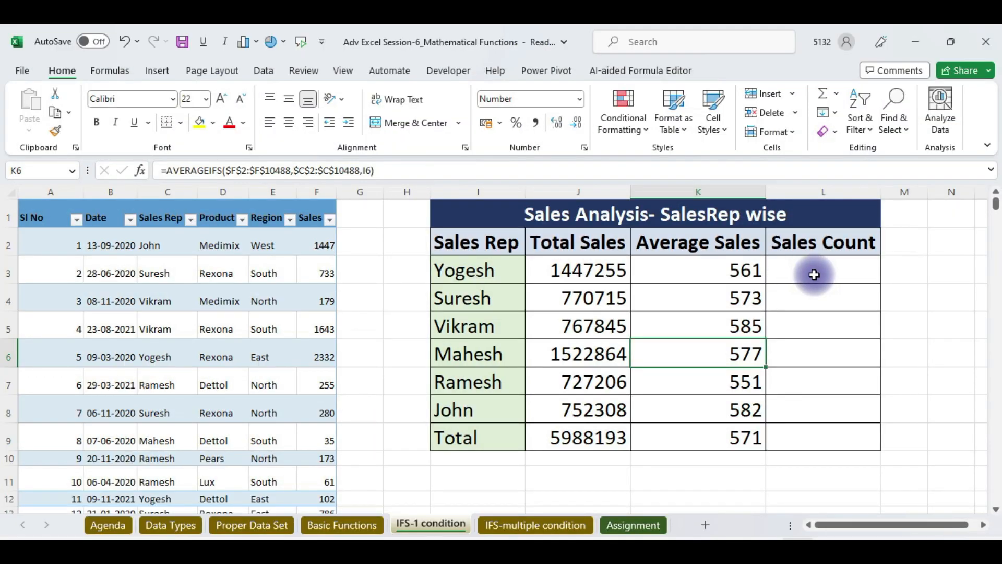
Enter a COUNTIFS formula in L3 with criteria range C2:C10488 and criterion I3
left_click(814, 275)
type("=")
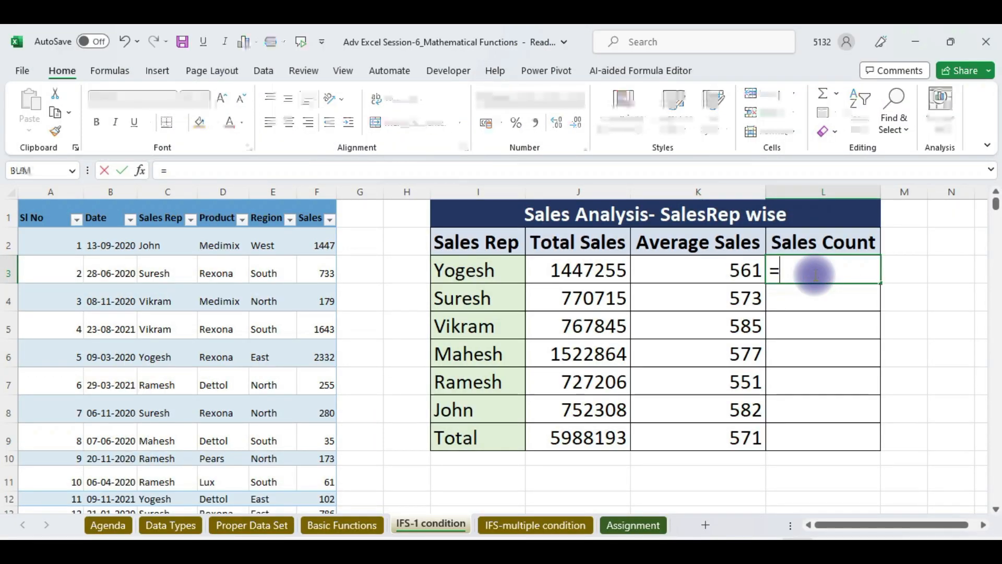
type("count")
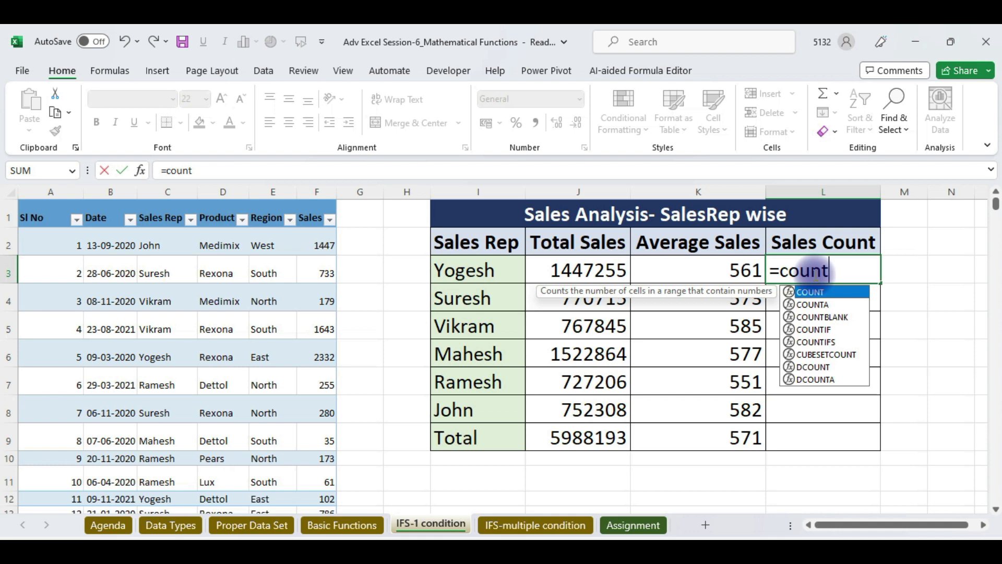
type("ifs")
key("Tab")
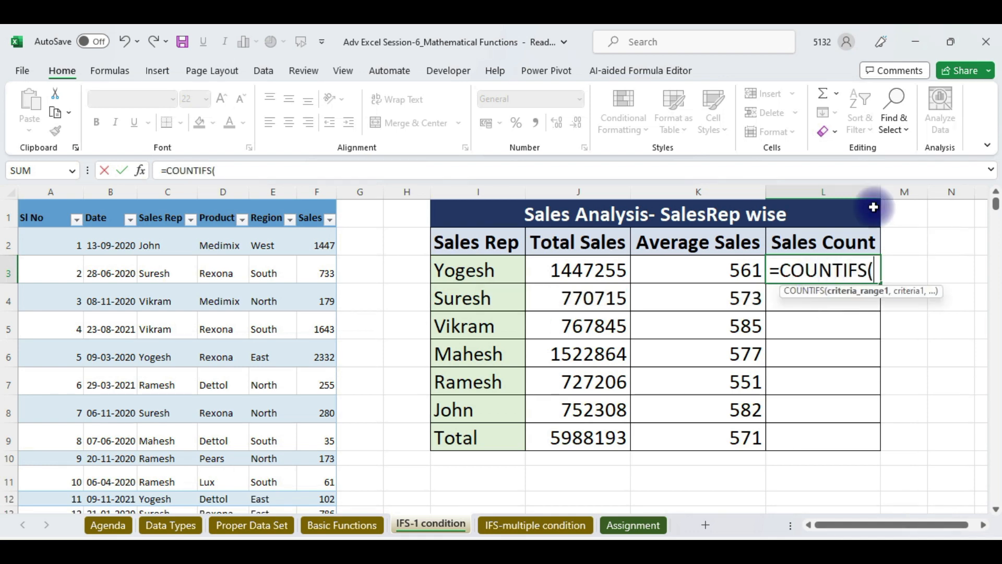
left_click(140, 171)
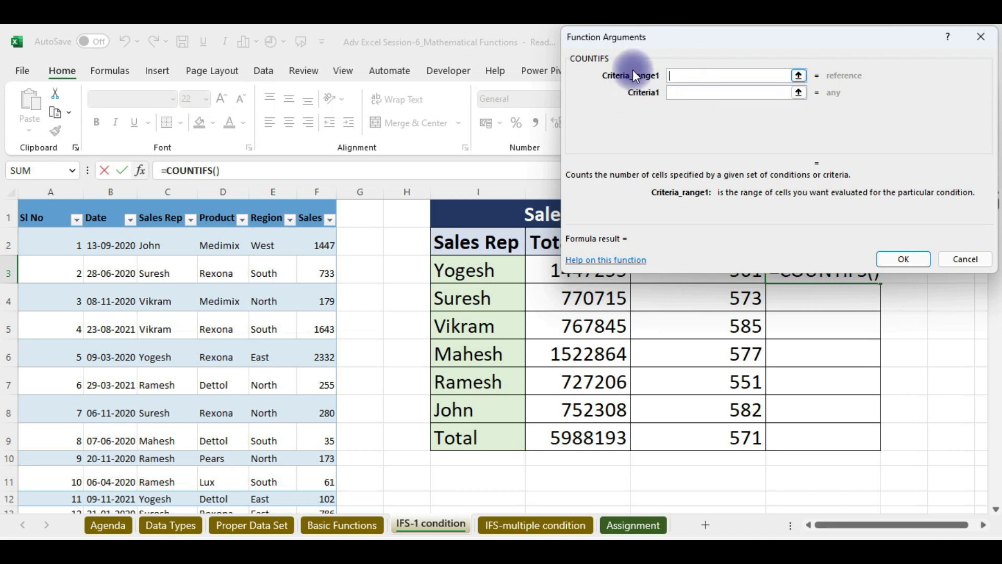
left_click(160, 202)
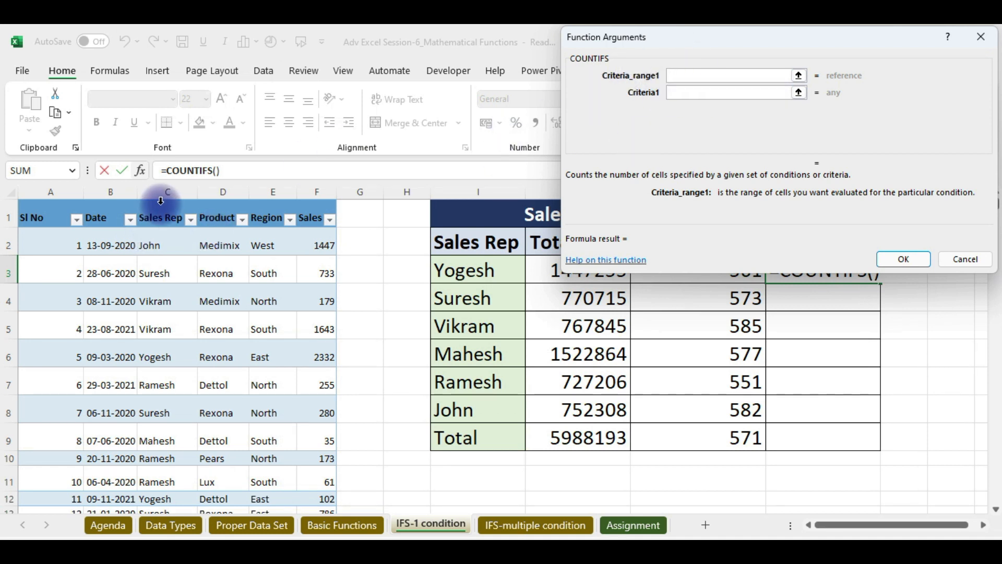
left_click(676, 93)
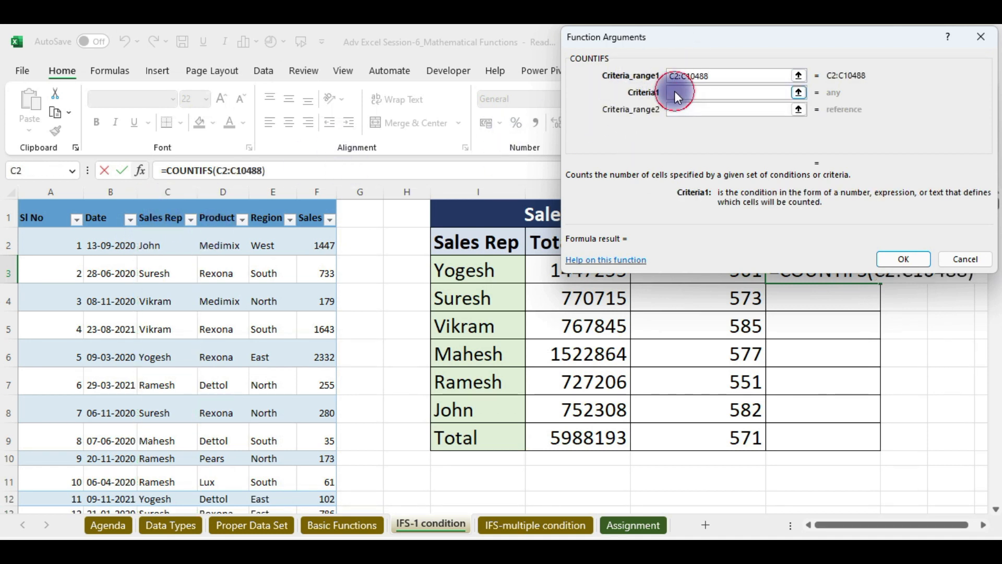
left_click(484, 282)
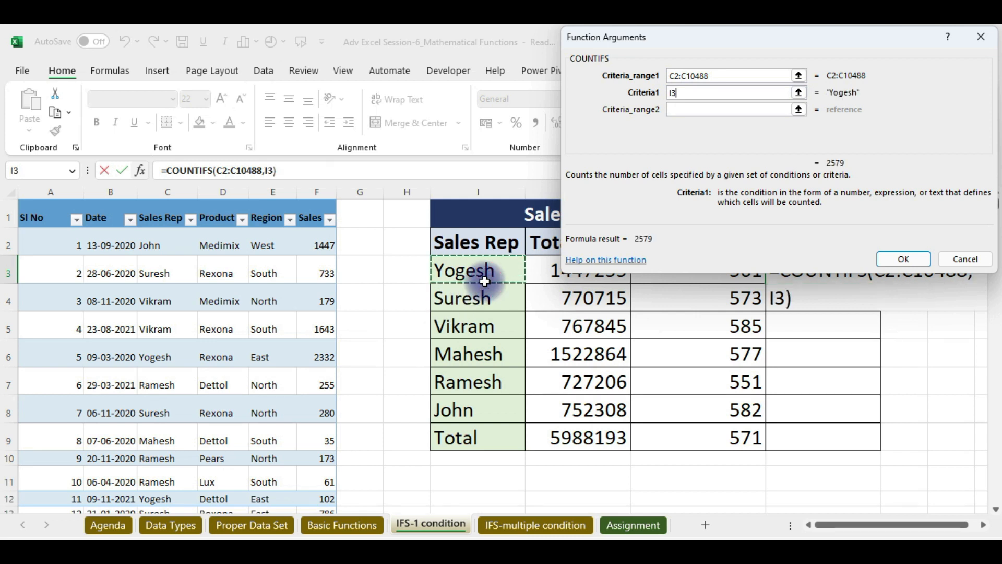
Make the L3 criteria range absolute as $C$2:$C$10488 and fill the formula down through L8
left_click(715, 78)
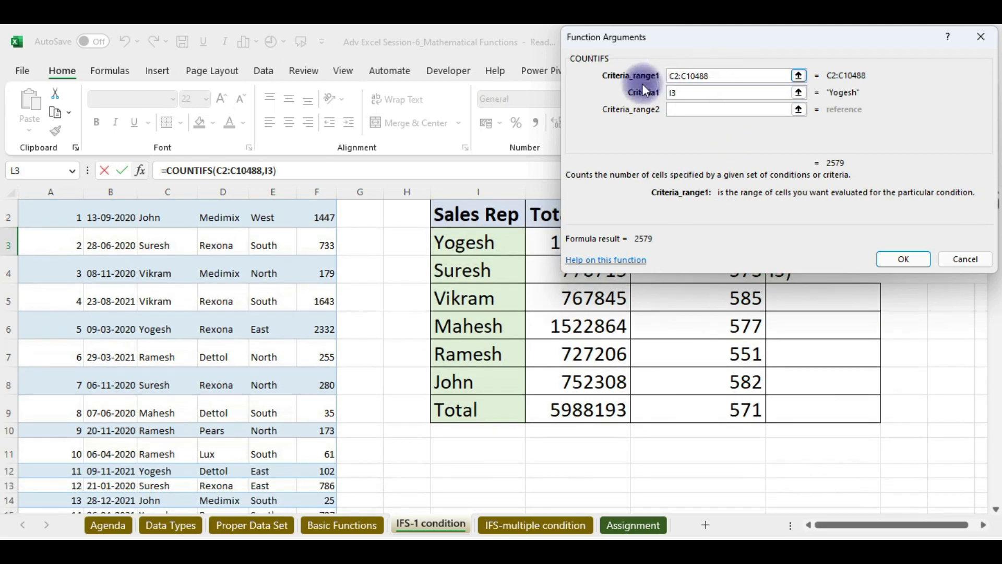
double_click(664, 76)
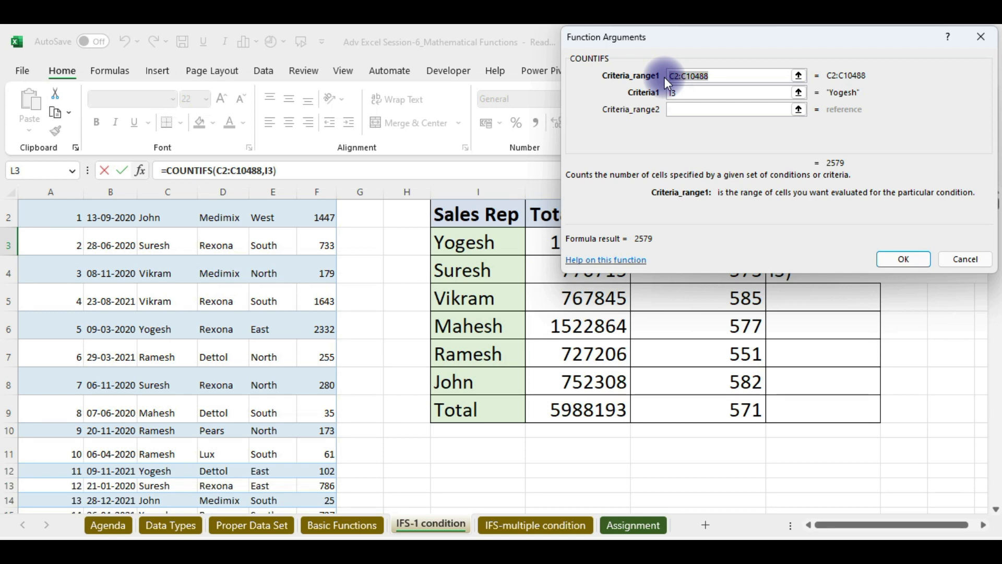
key("F4")
key("Return")
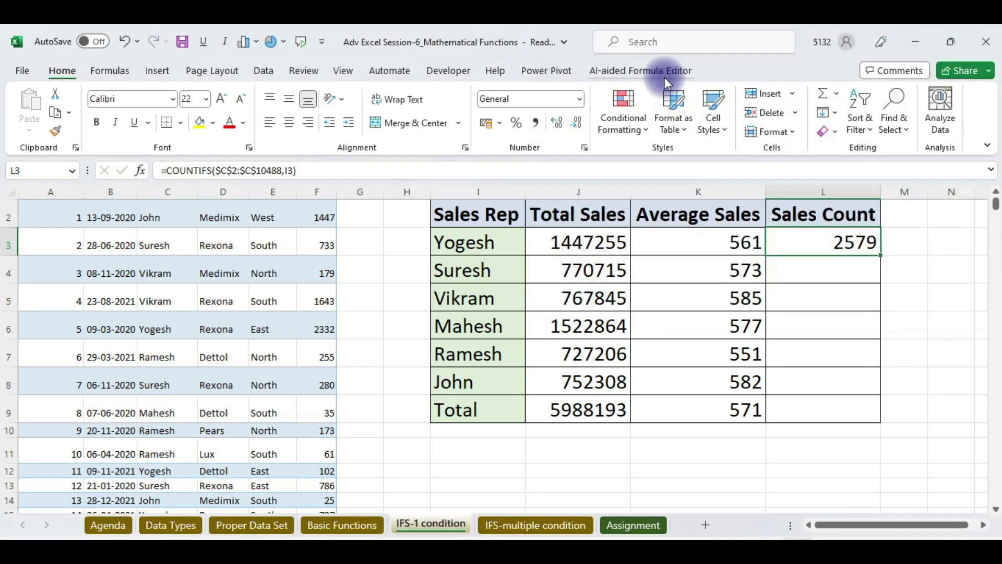
double_click(881, 254)
Total the sales counts in L9 with AutoSum
left_click(839, 413)
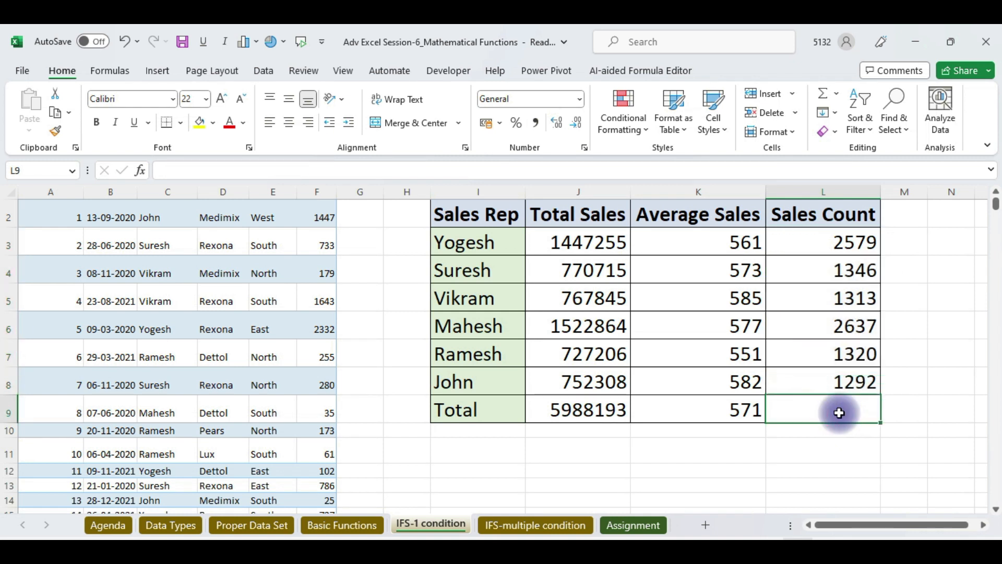
key("alt+equal")
key("Return")
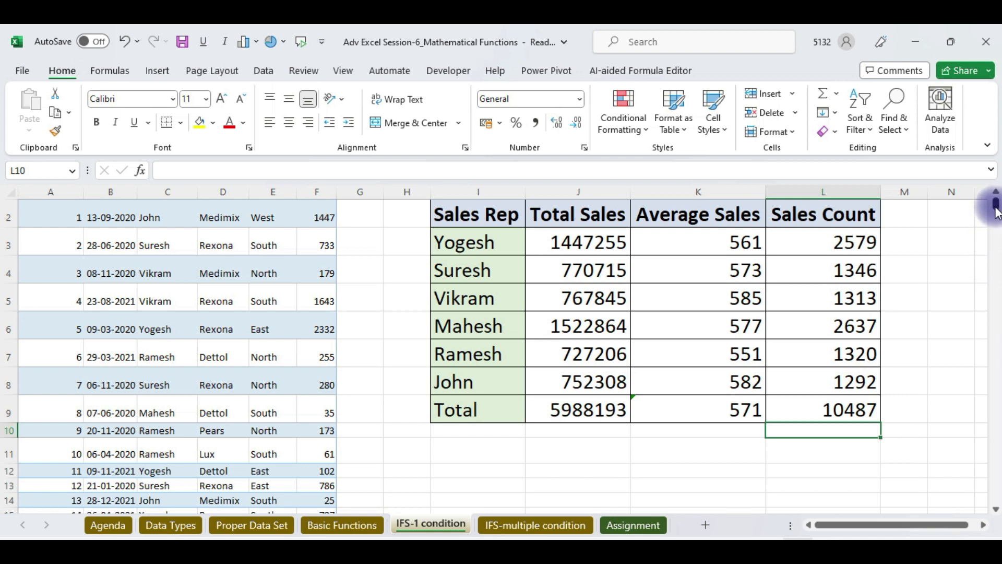
Check the extent of the Sales column from F2 down to its last record and return to the summary table
left_click_drag(996, 212, 991, 174)
left_click(310, 248)
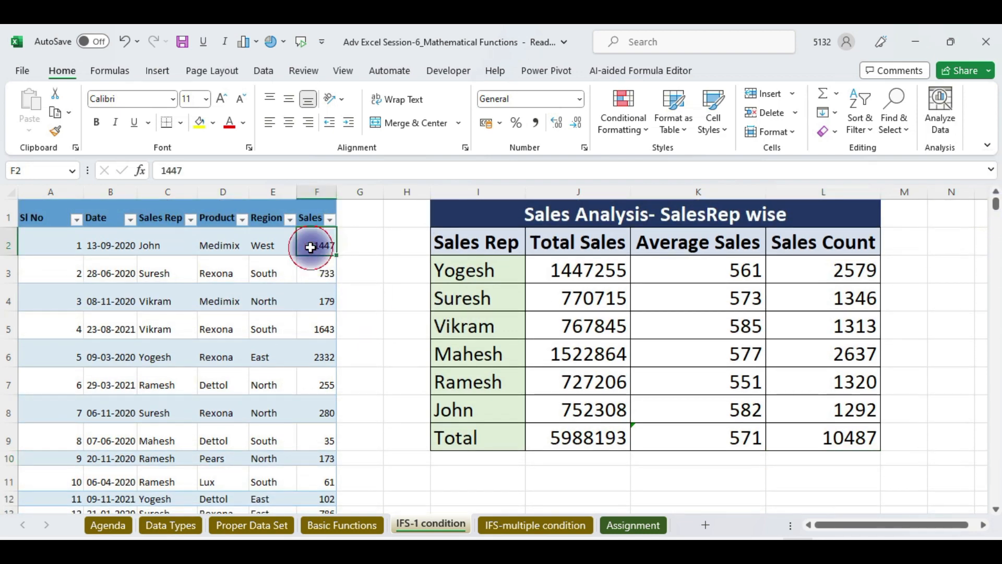
key("ctrl+shift+Down")
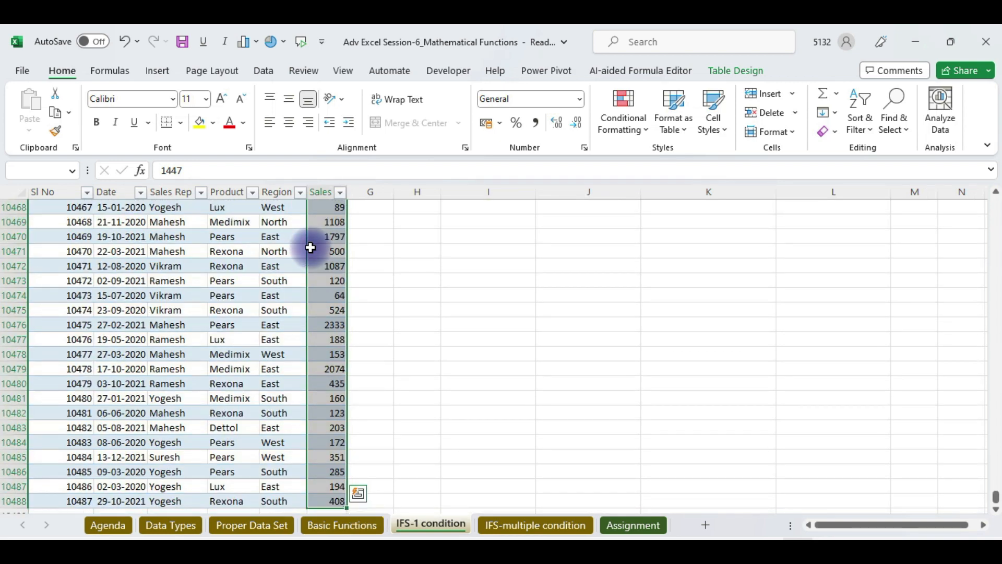
key("ctrl+shift+Up")
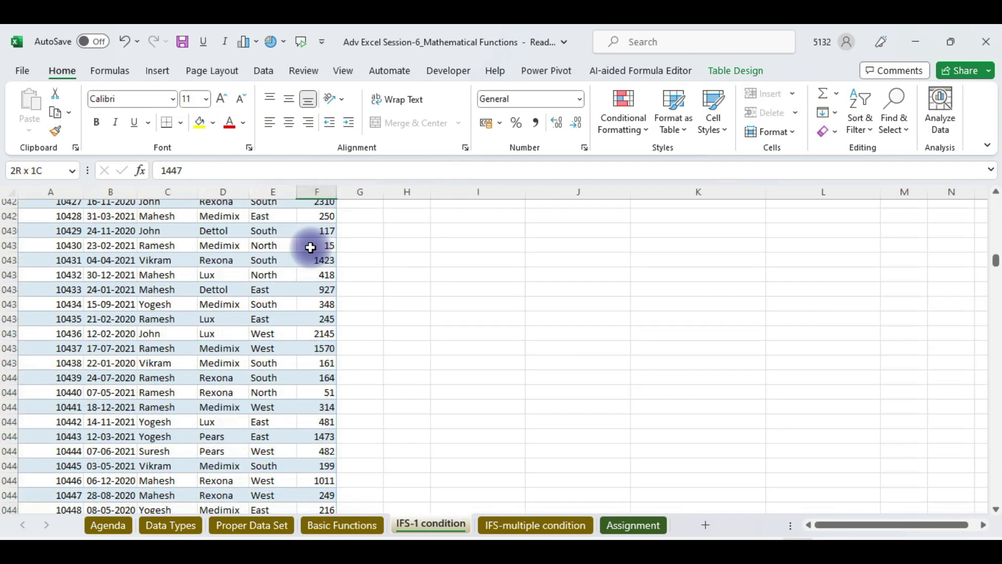
left_click(923, 384)
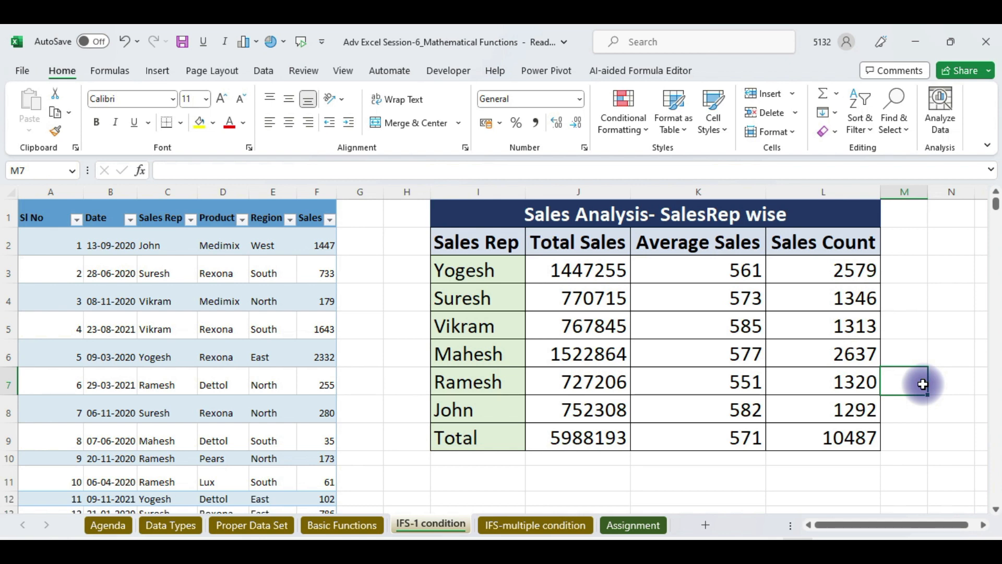
Switch to the Google Meet window to read the participants' chat replies, and return to Excel
mouse_move(287, 551)
left_click(239, 503)
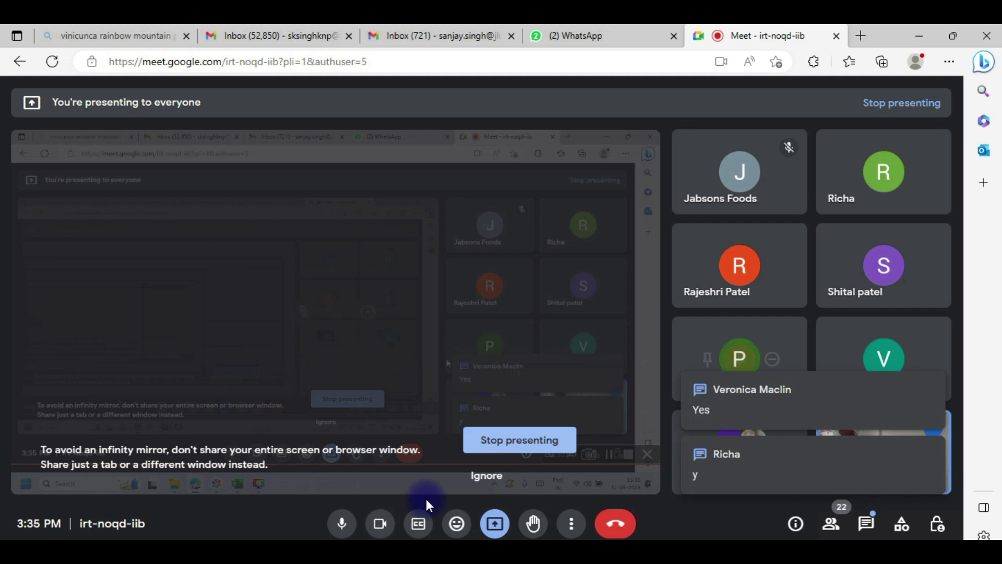
mouse_move(350, 548)
left_click(354, 522)
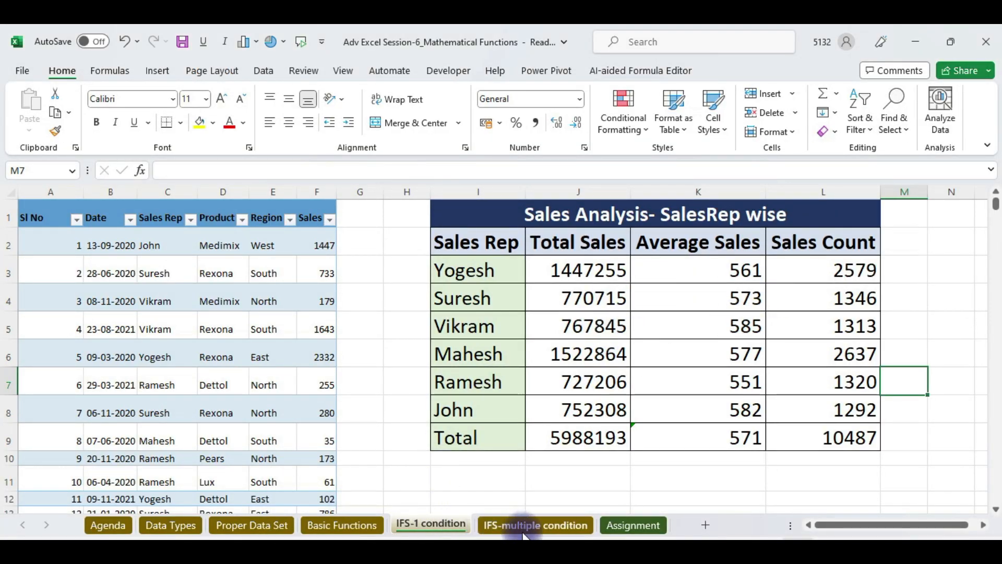
Clear the values in AB4:AG10 and T4:Y10 of the two product-wise tables on the IFS-multiple condition sheet
left_click(538, 525)
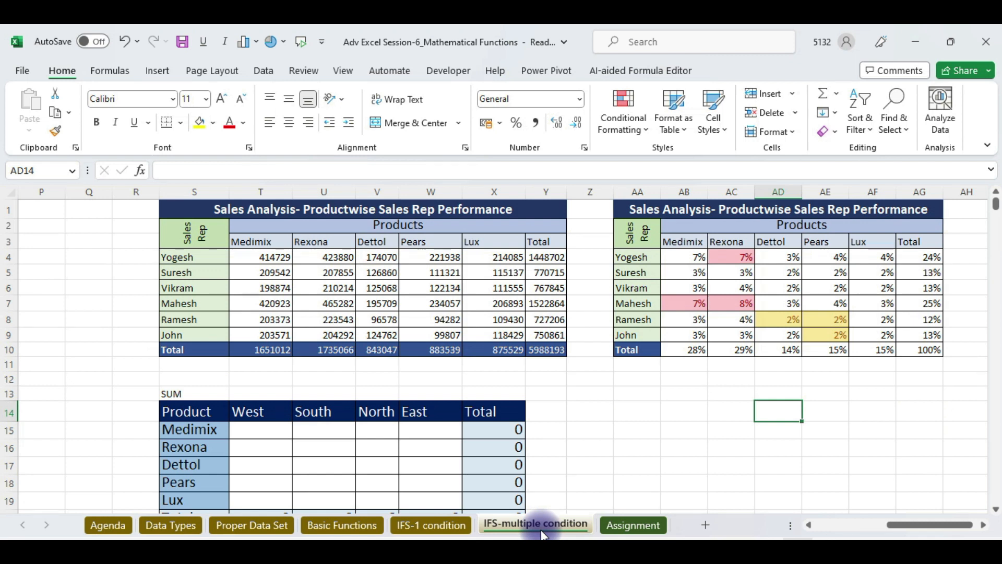
left_click_drag(696, 258, 919, 351)
key("Delete")
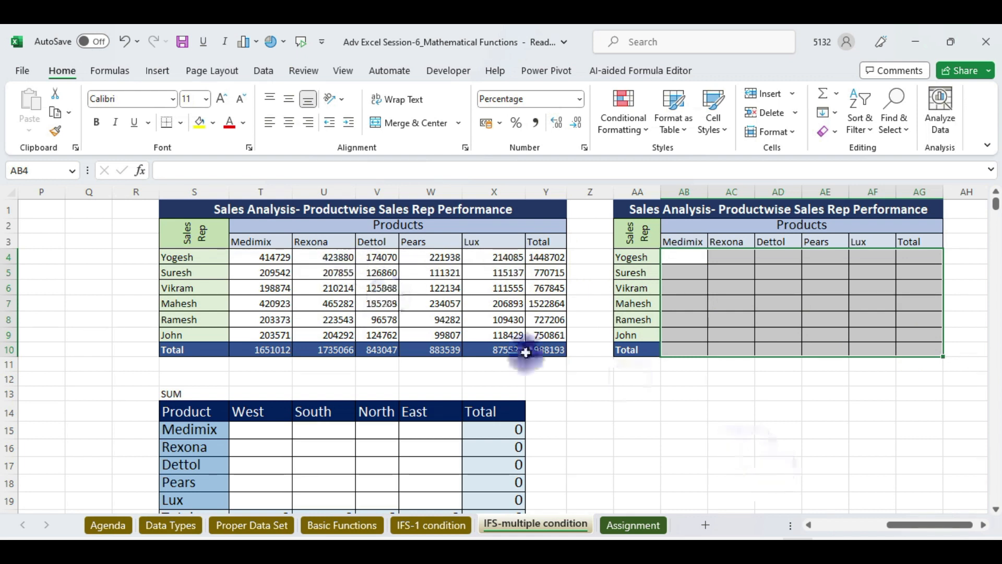
left_click_drag(274, 256, 545, 348)
key("Delete")
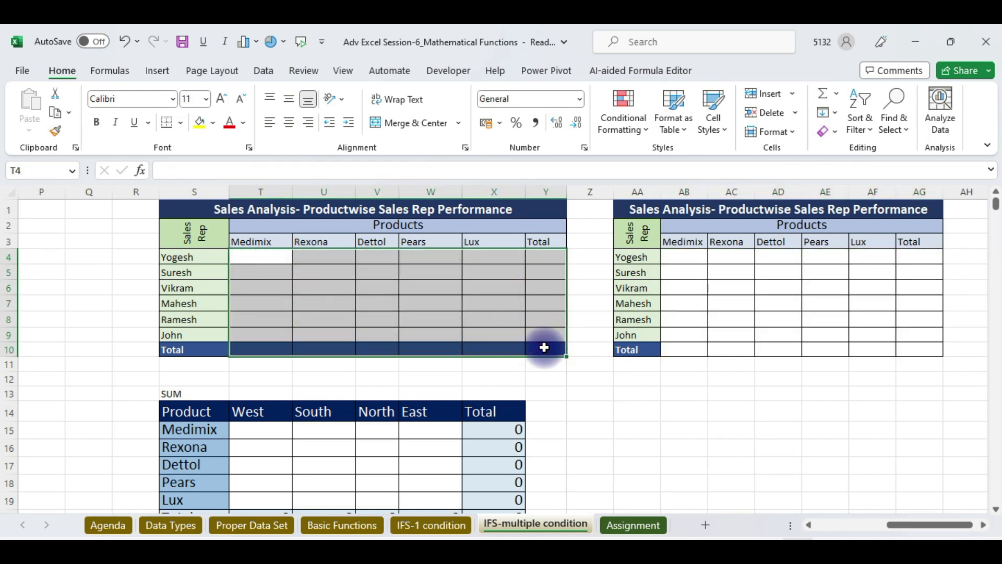
Delete columns I through Q, which hold the purple sales rep table, from the IFS-multiple condition sheet
left_click(542, 377)
key("Left")
key("Left")
key("Left")
key("Left")
key("Left")
key("Left")
key("Left")
key("Left")
key("Left")
key("Left")
key("Left")
key("Left")
key("Left")
key("Left")
key("Left")
key("Left")
key("Left")
key("Left")
key("Left")
key("Left")
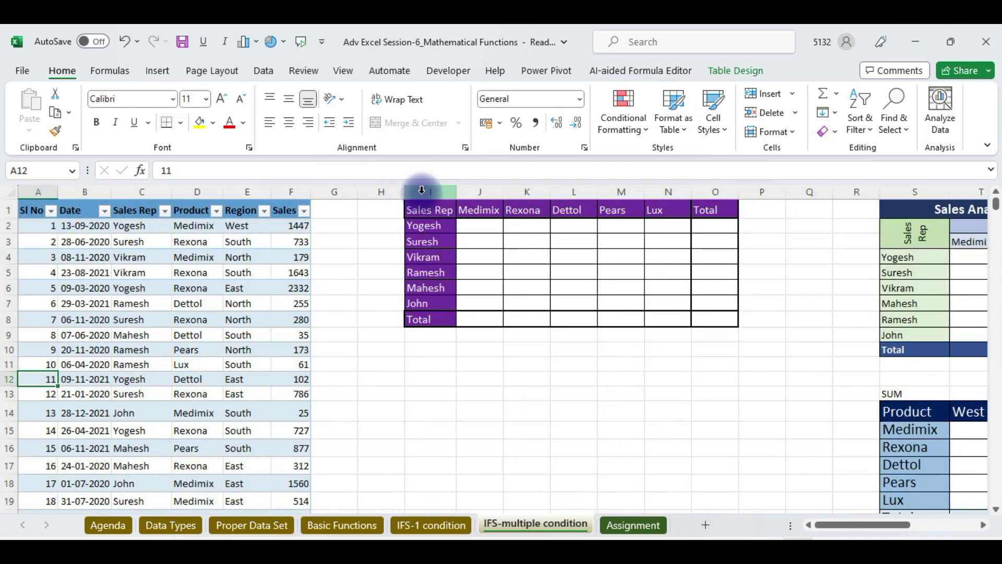
left_click_drag(422, 191, 829, 202)
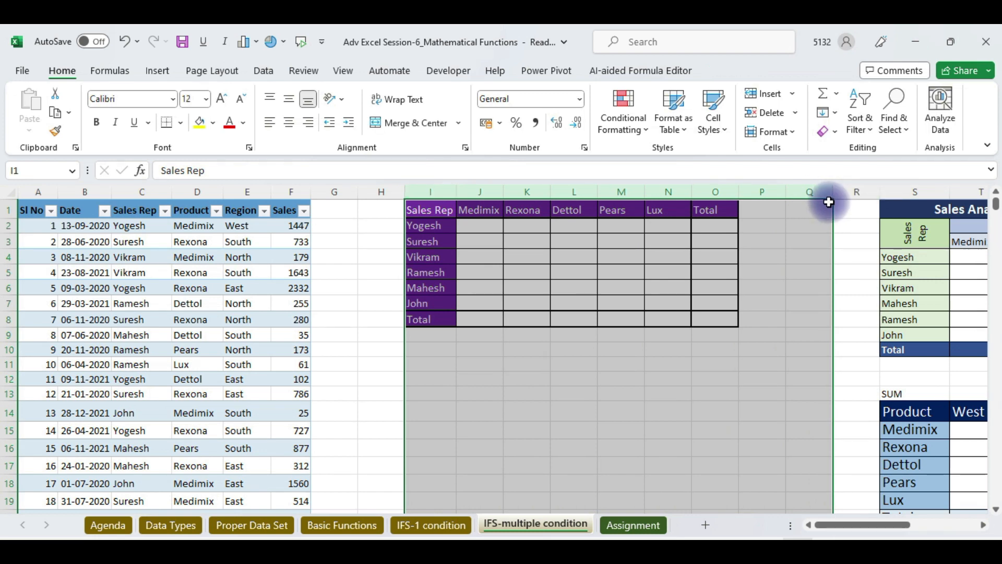
key("ctrl+v")
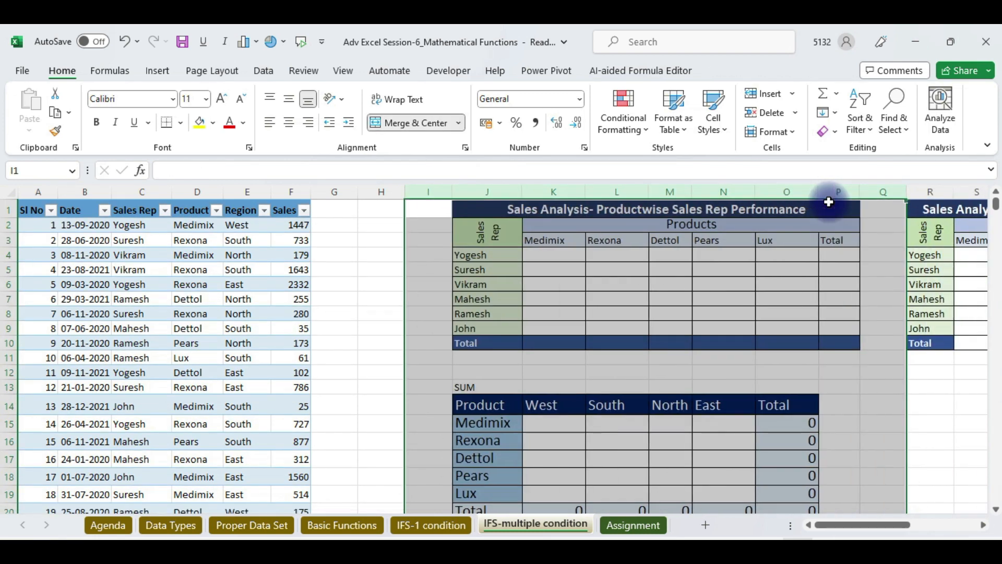
left_click(882, 388)
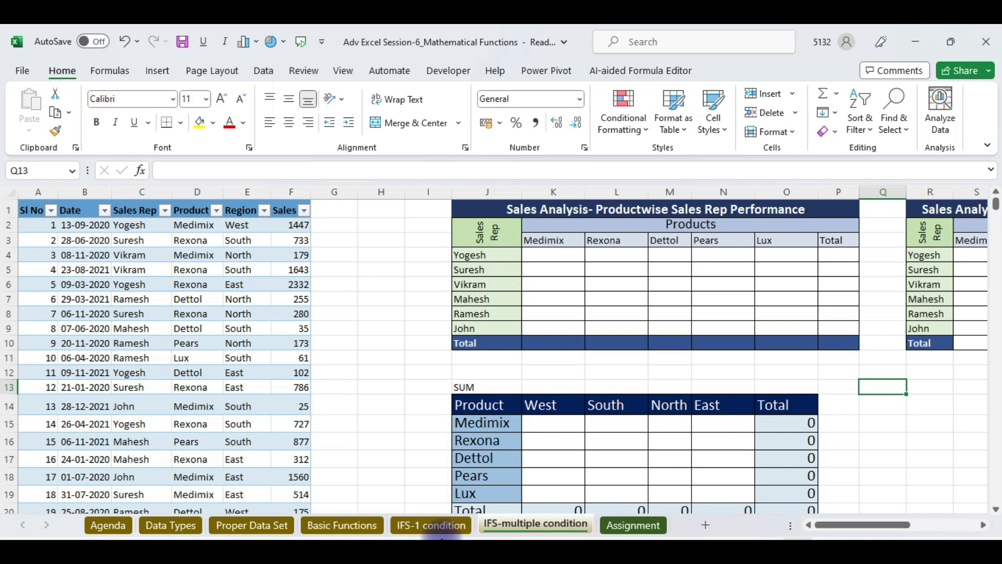
Review the SUMIFS formula in J3 of the IFS-1 condition sheet and the two criteria cells for K4, J4 and K3, on IFS-multiple condition
left_click(426, 525)
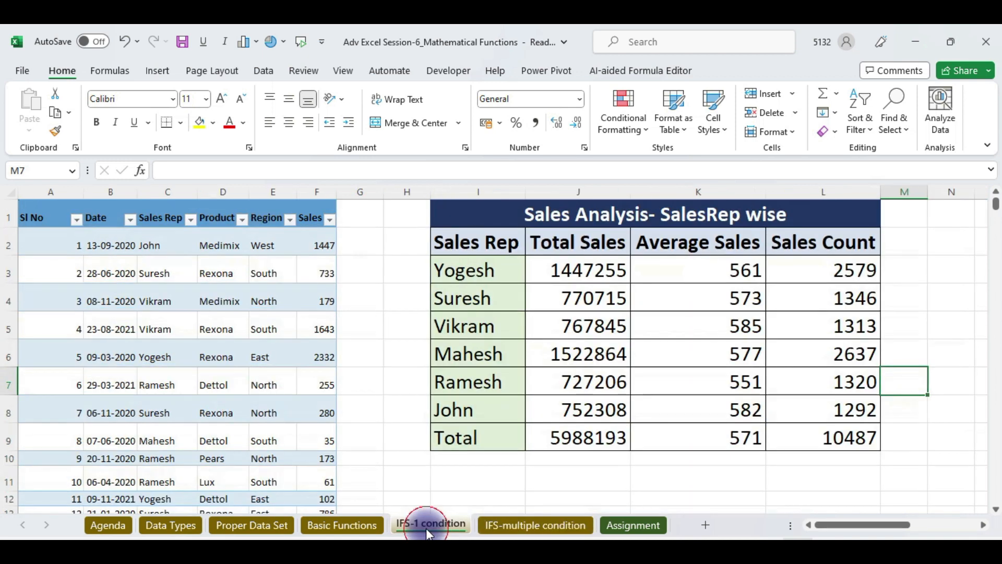
left_click(580, 282)
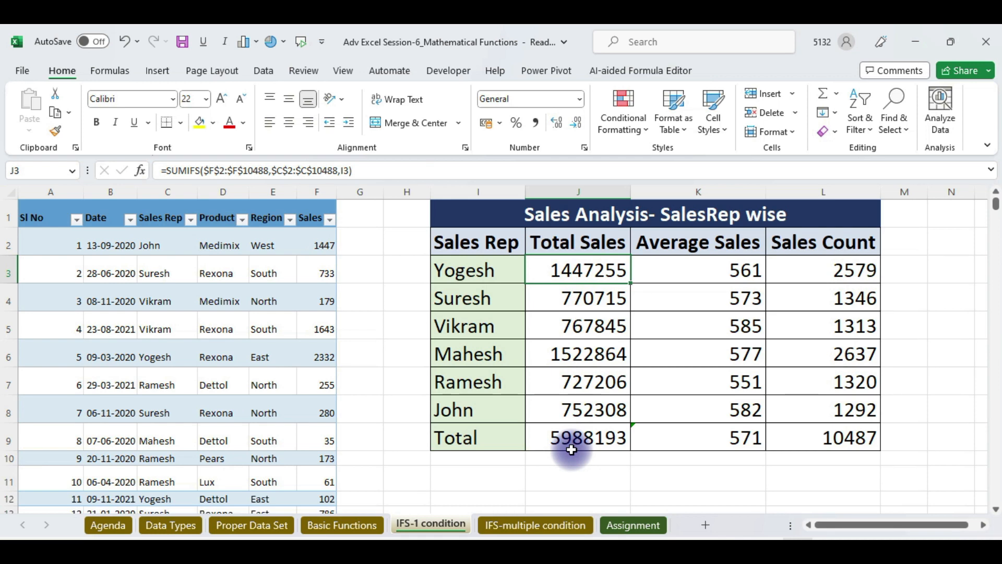
left_click(520, 525)
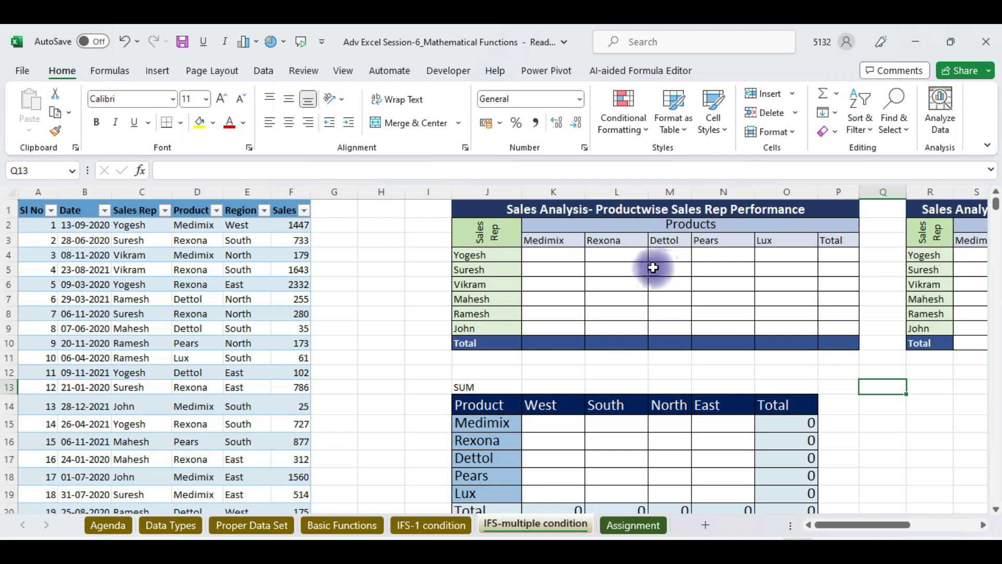
left_click(568, 255)
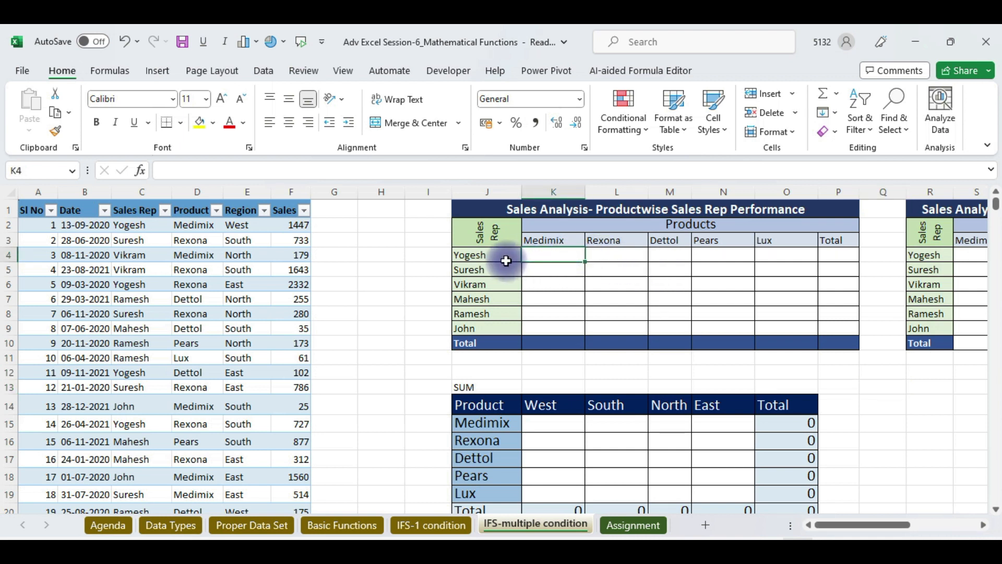
left_click(490, 254)
left_click(543, 244)
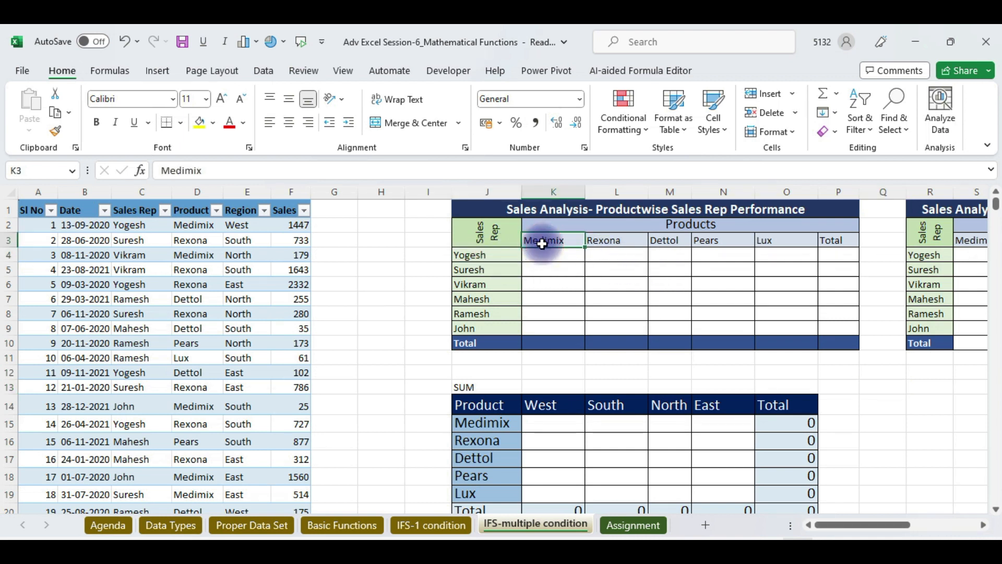
left_click(574, 257)
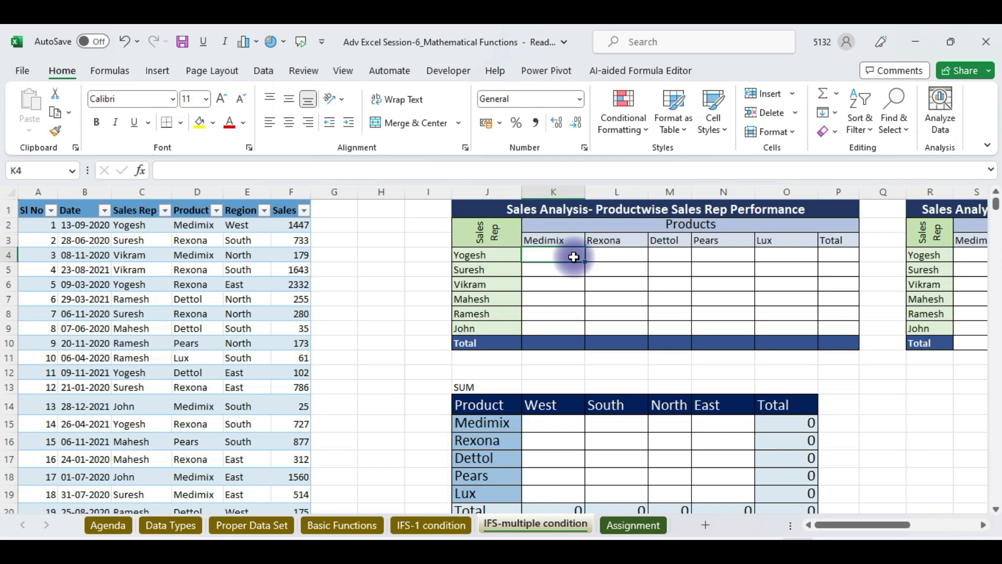
Switch to the Google Meet window, turn the camera off, and minimize the Meet and File Explorer windows to reach the desktop
left_click(923, 36)
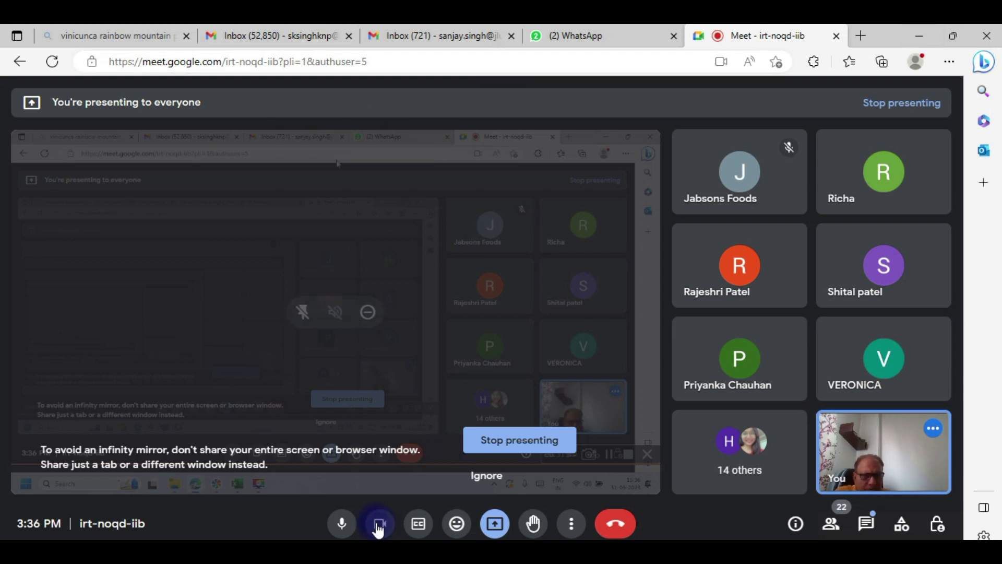
left_click(377, 530)
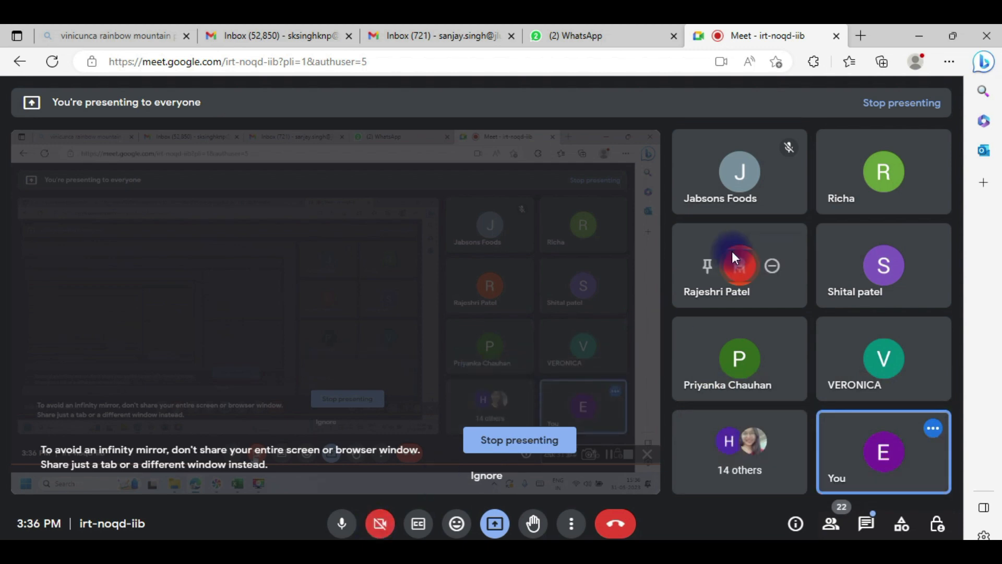
left_click(921, 35)
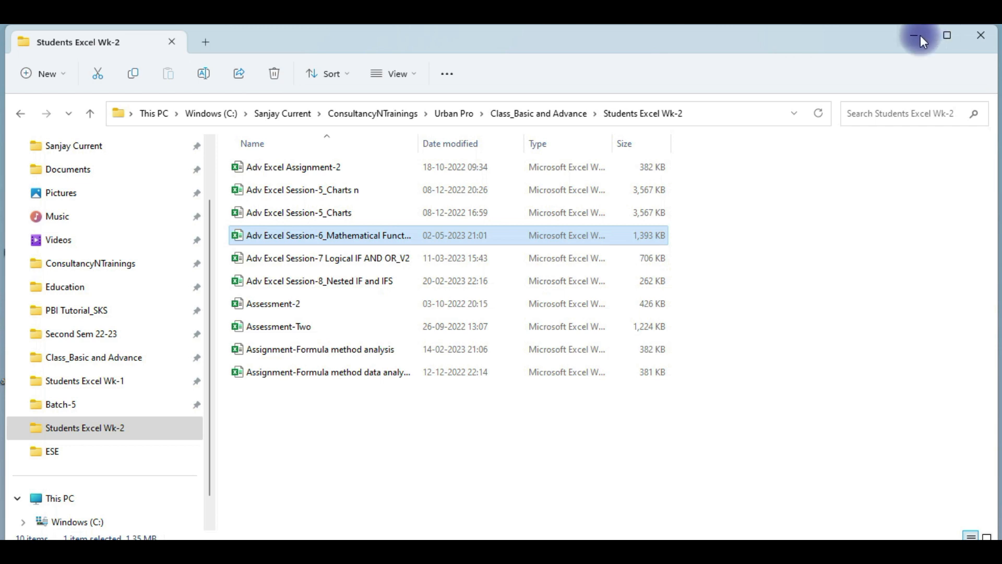
left_click(920, 36)
mouse_move(317, 542)
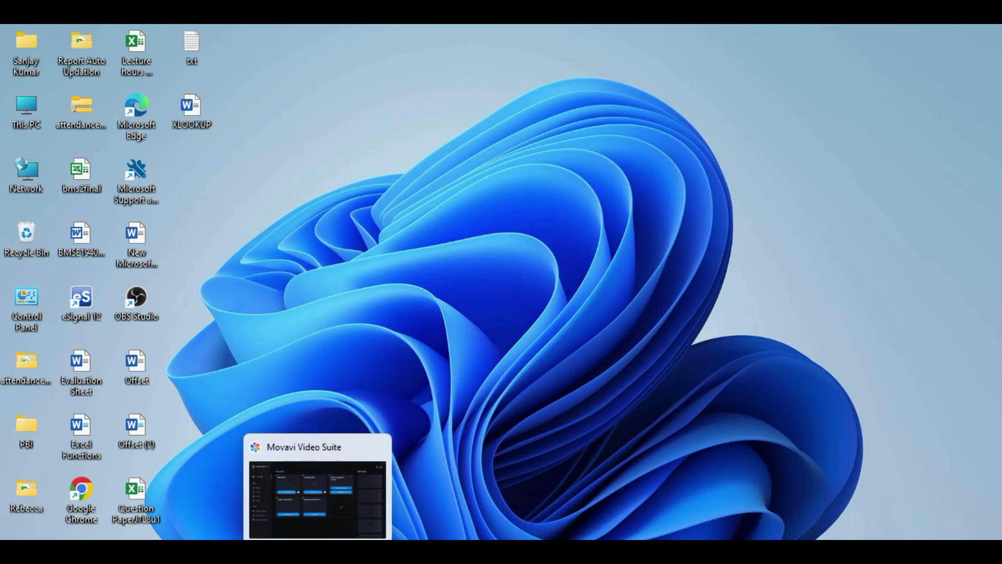
Switch to the Excel workbook and start a SUMIFS formula in K4 with F2:F10488 as the sum range
mouse_move(350, 543)
left_click(388, 482)
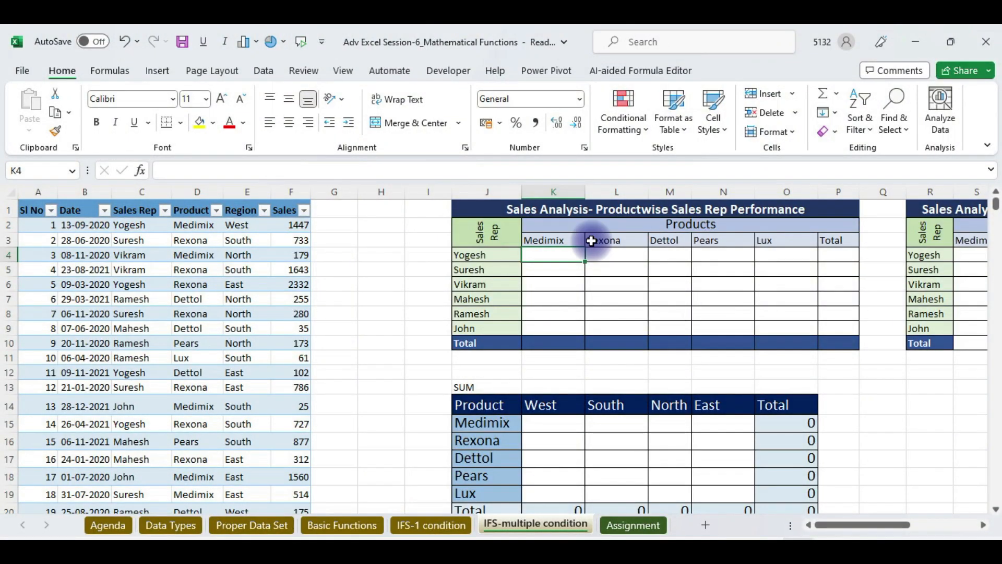
left_click(551, 256)
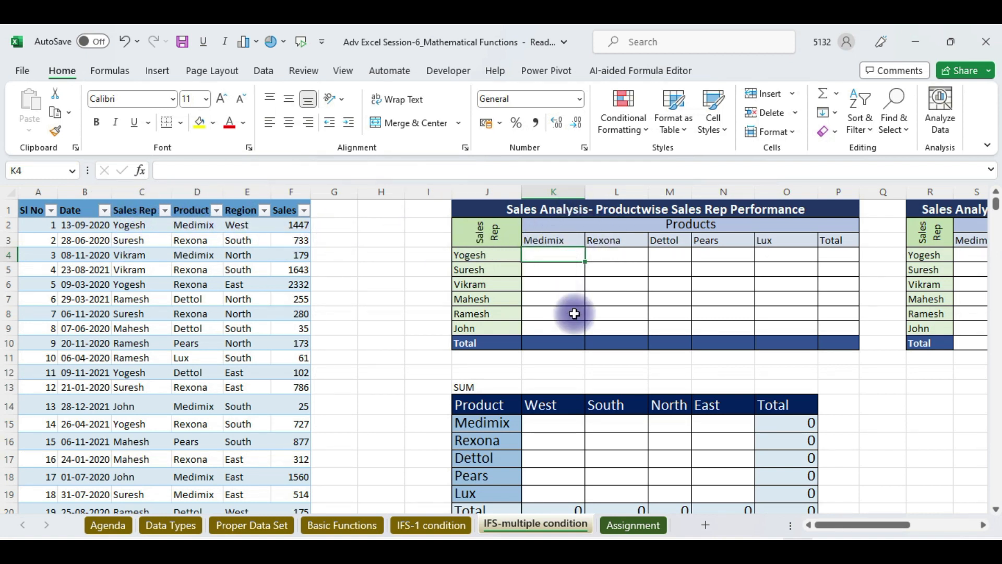
type("=sumifs")
key("Tab")
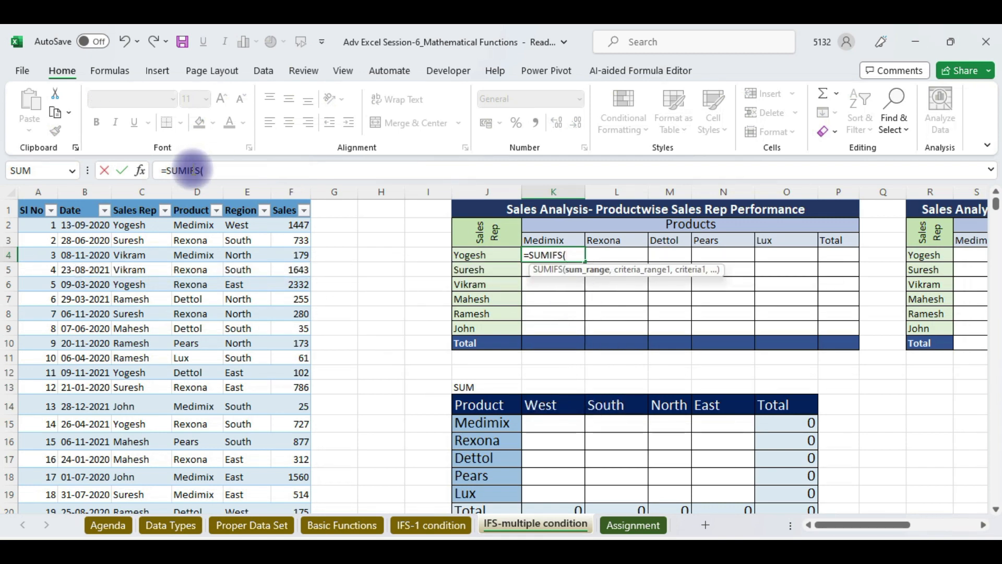
left_click(140, 172)
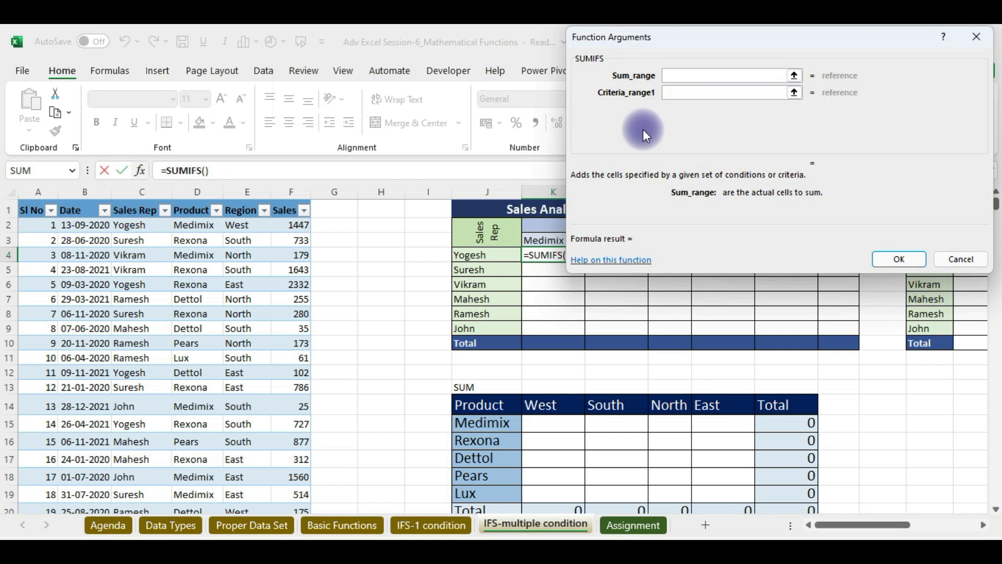
left_click(281, 199)
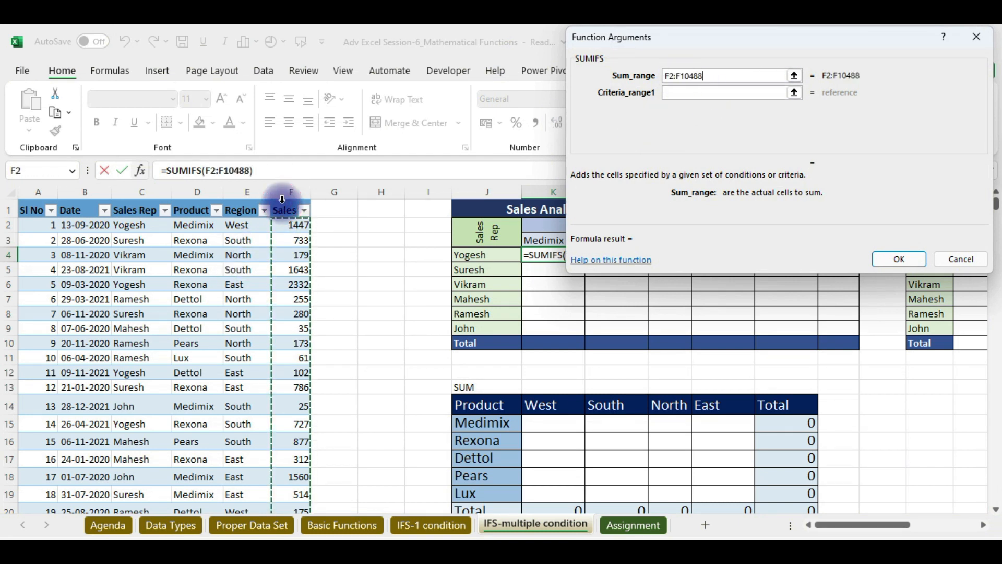
Set the first SUMIFS criteria range to the Sales Rep data C2:C10488 and its criterion to J4
left_click(682, 94)
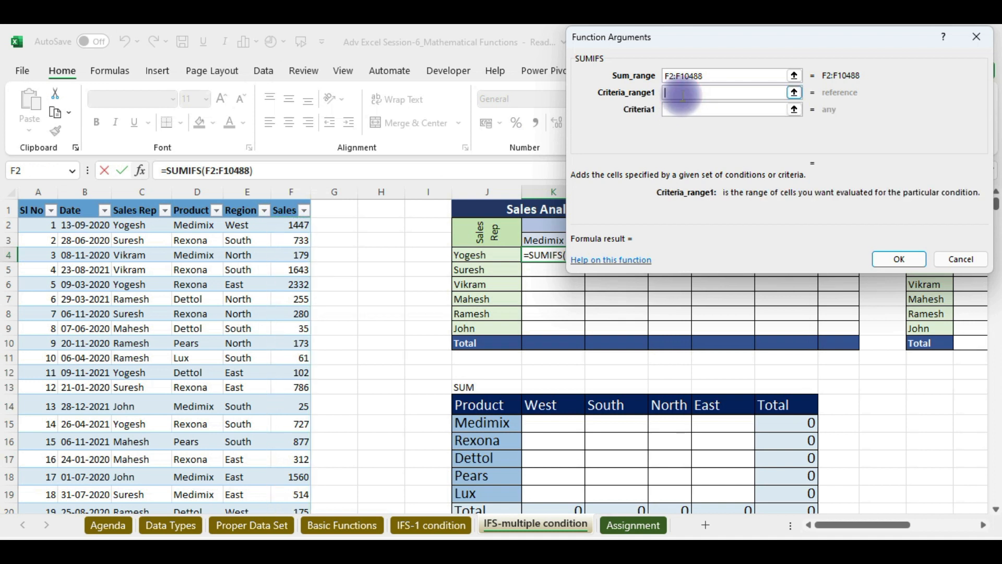
left_click(127, 199)
left_click(679, 111)
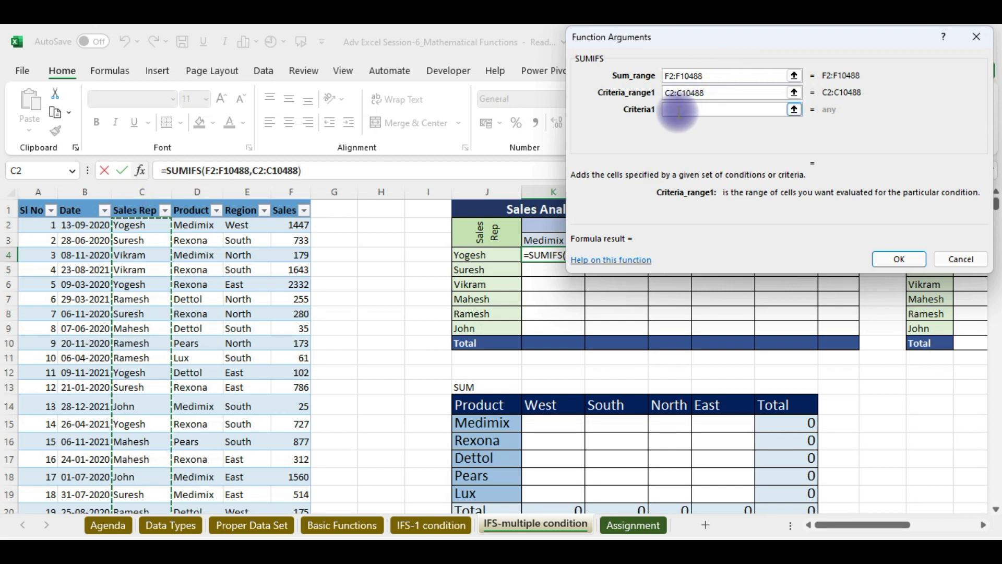
left_click(679, 111)
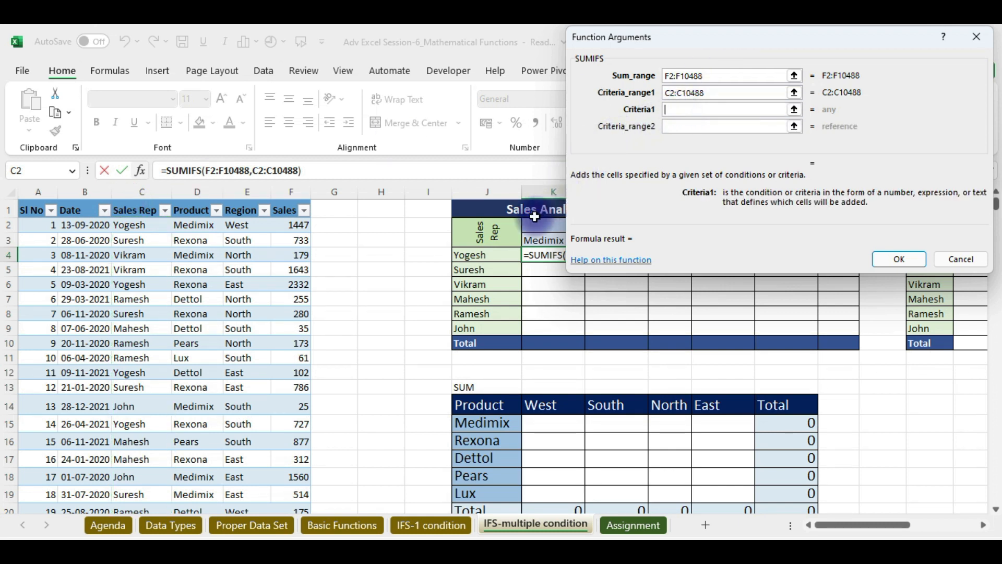
left_click(492, 258)
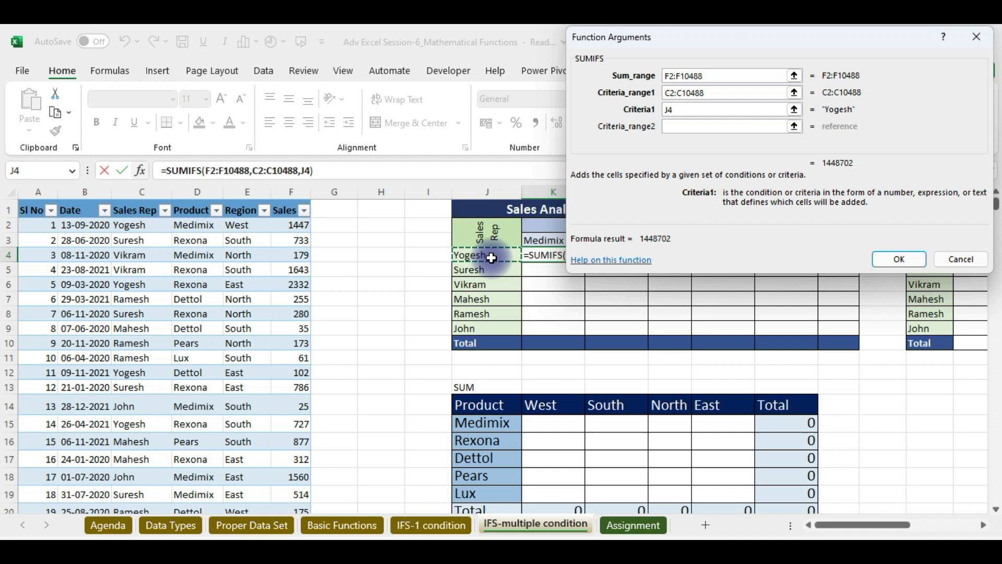
Add the Product data D2:D10488 as the second criteria range with K3 as its criterion, and finish the SUMIFS formula in K4
left_click(668, 127)
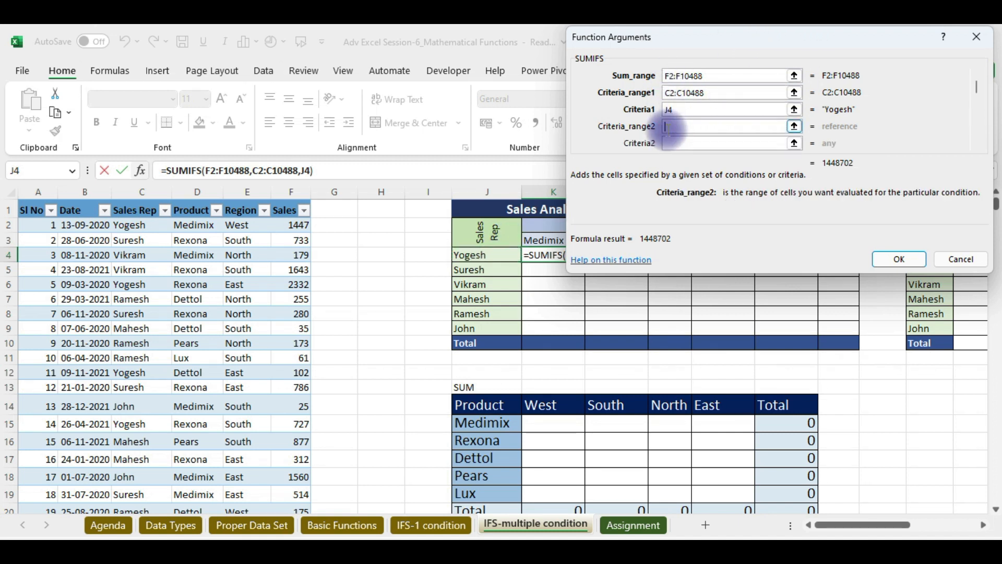
left_click(197, 199)
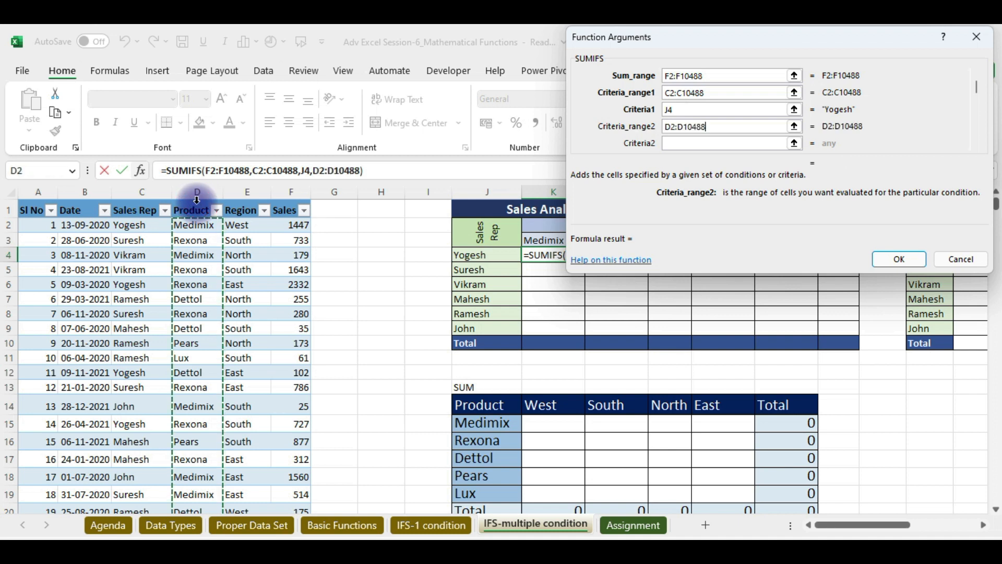
left_click(672, 144)
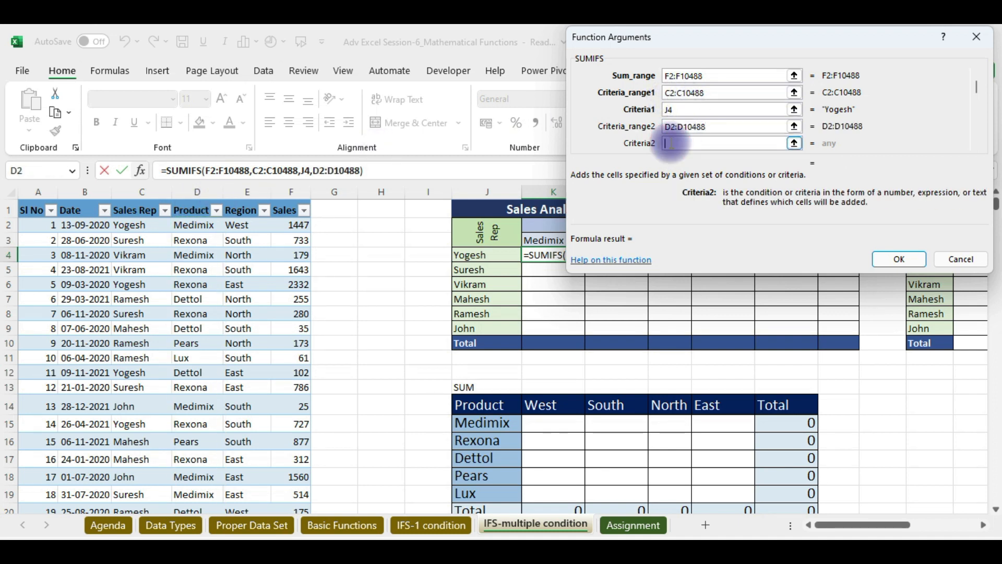
left_click(532, 236)
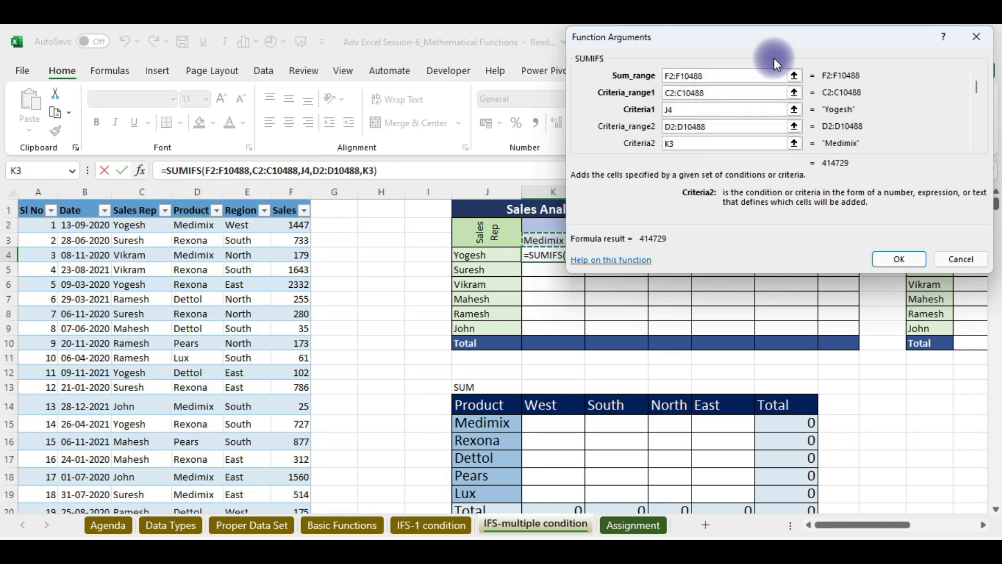
left_click_drag(754, 44, 184, 95)
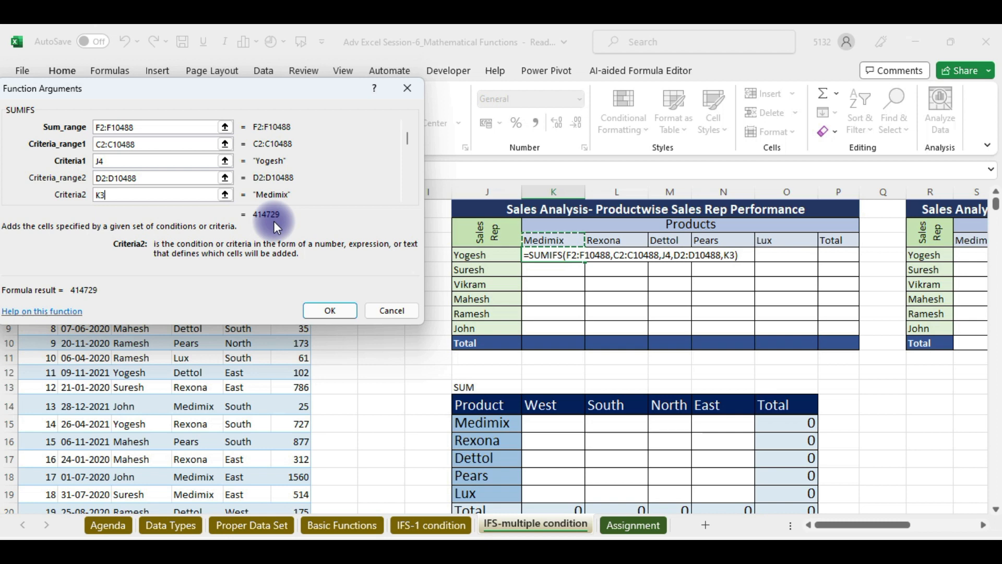
left_click(328, 312)
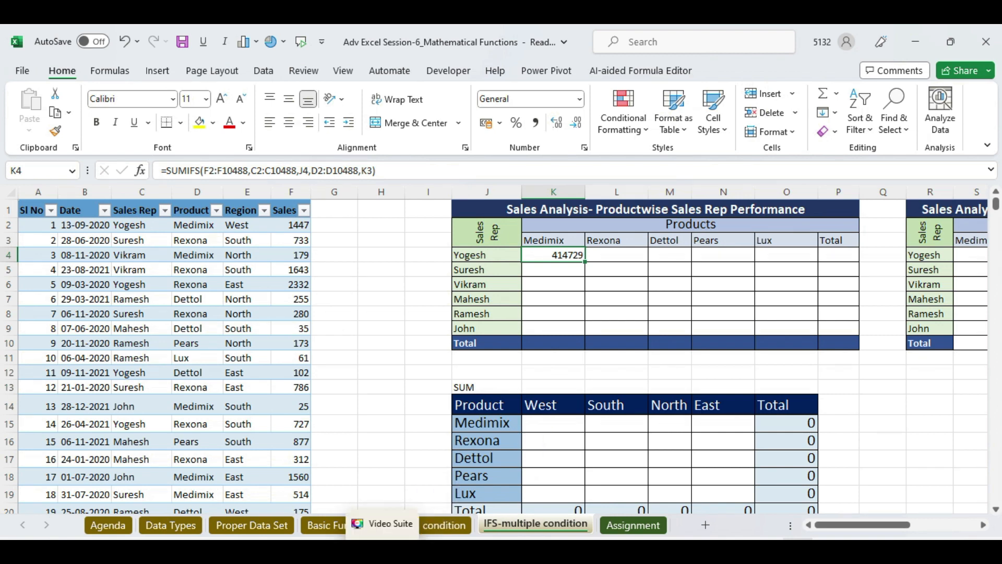
Check the participants' chat replies in the Google Meet window, minimize it, and select K4 in the workbook
left_click(255, 535)
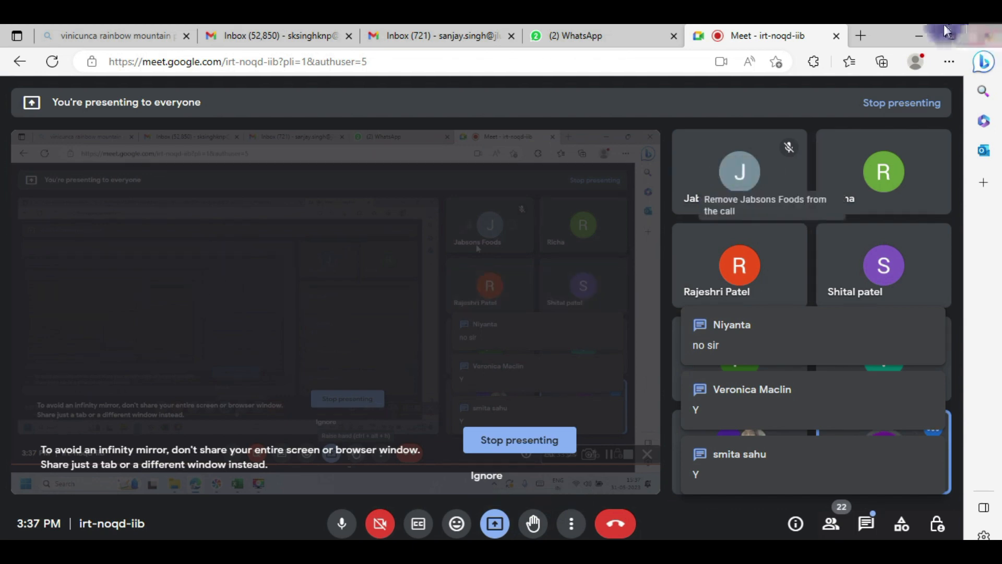
left_click(921, 34)
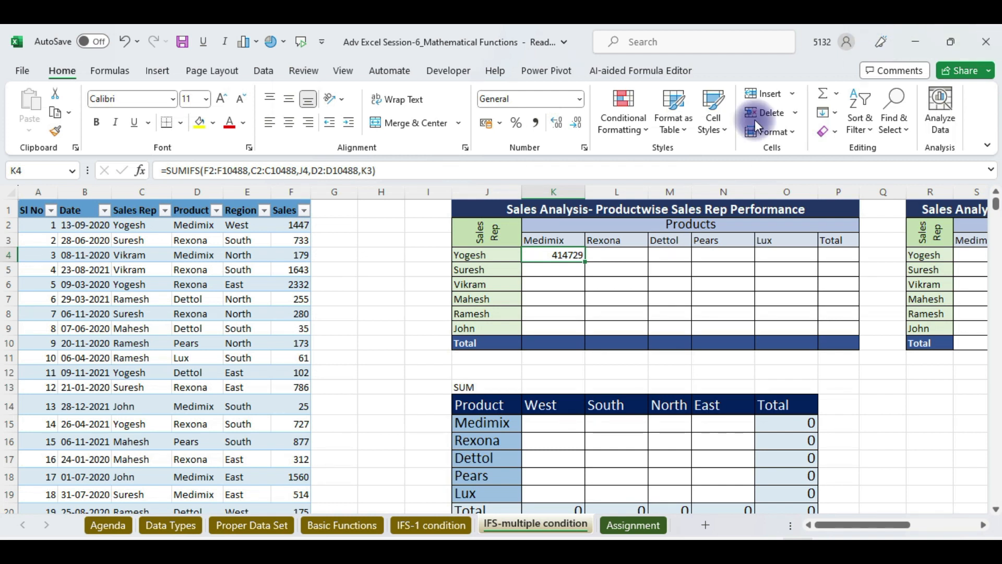
left_click(566, 258)
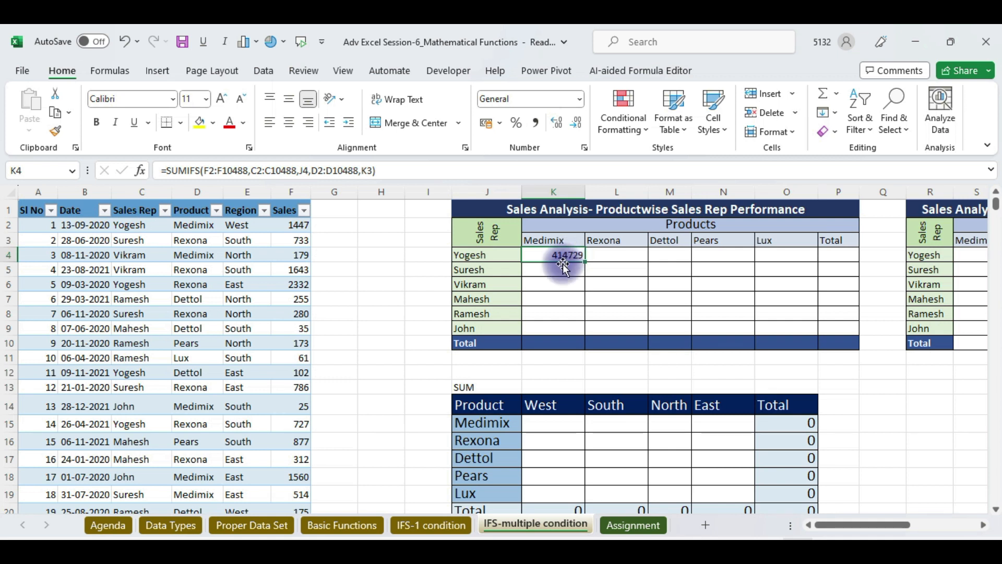
Filter the Sales Rep column of the data table to show only the sales rep named in J4
left_click(165, 210)
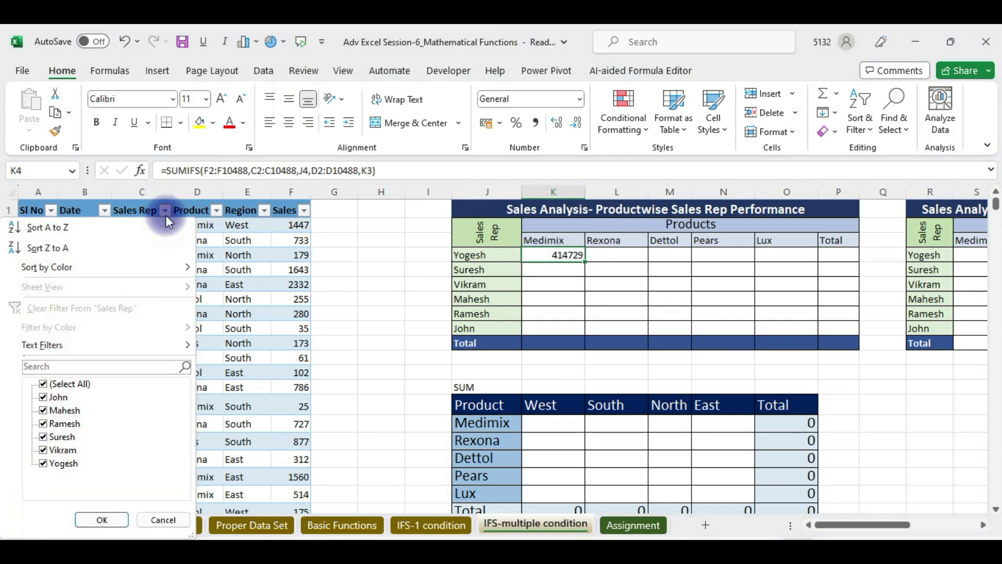
left_click(43, 384)
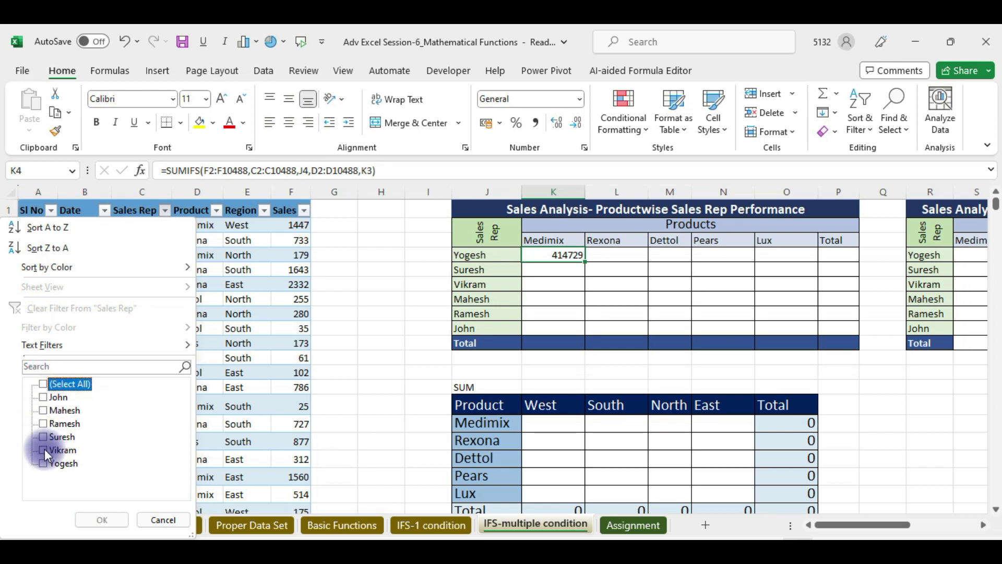
left_click(45, 464)
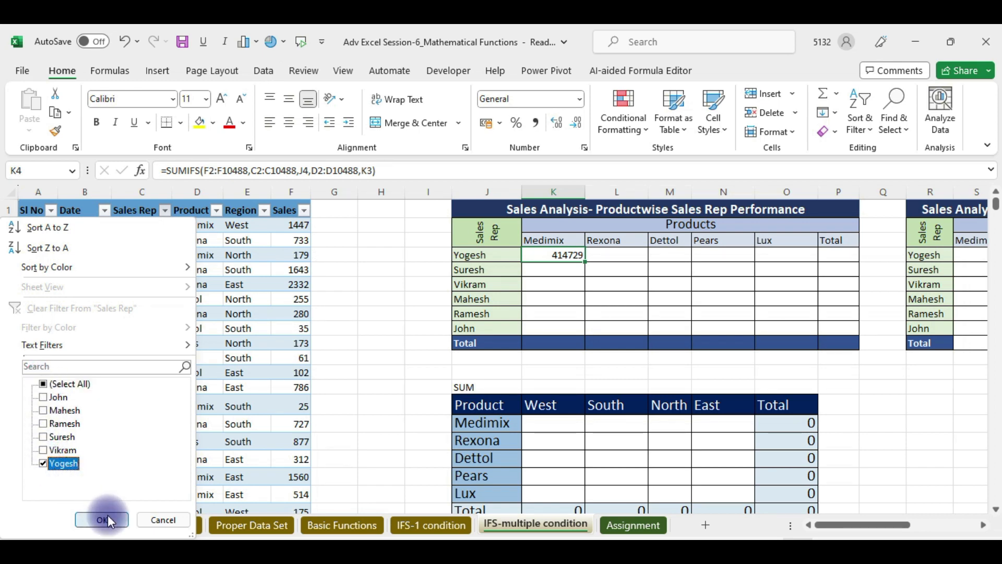
left_click(108, 515)
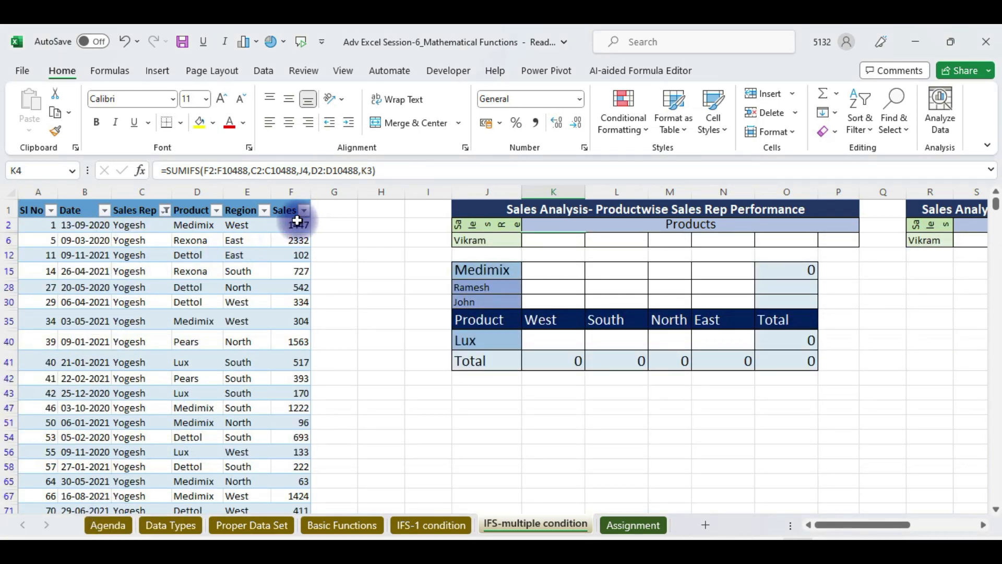
Select the filtered Sales values from F2 down to the last row for review, and jump back up column J
left_click(295, 223)
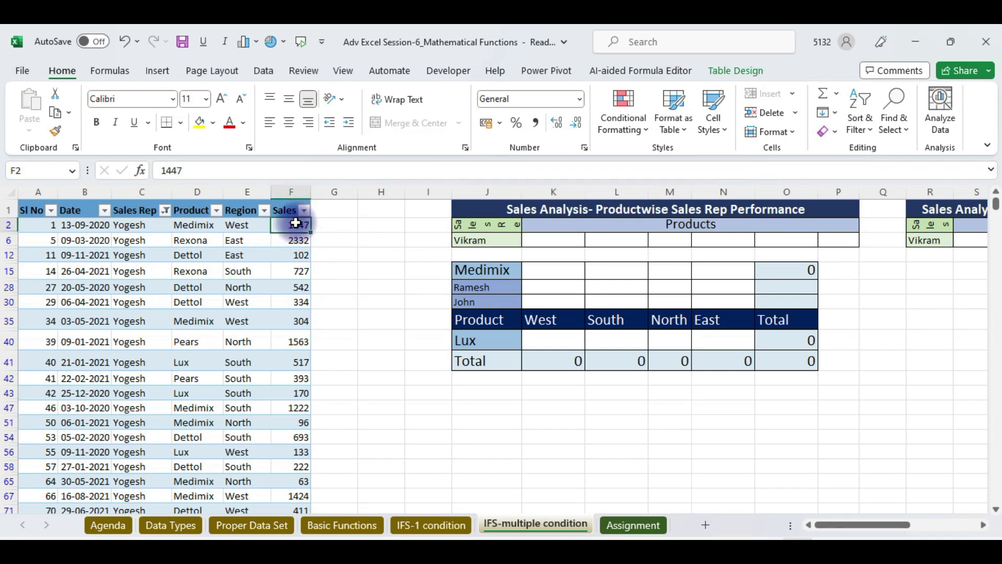
key("ctrl+shift+Down")
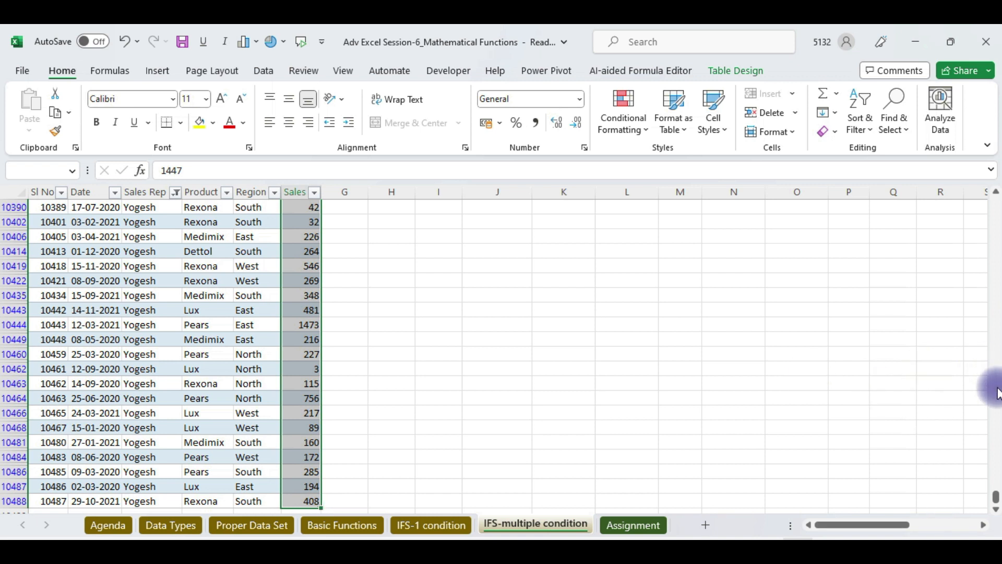
left_click(492, 484)
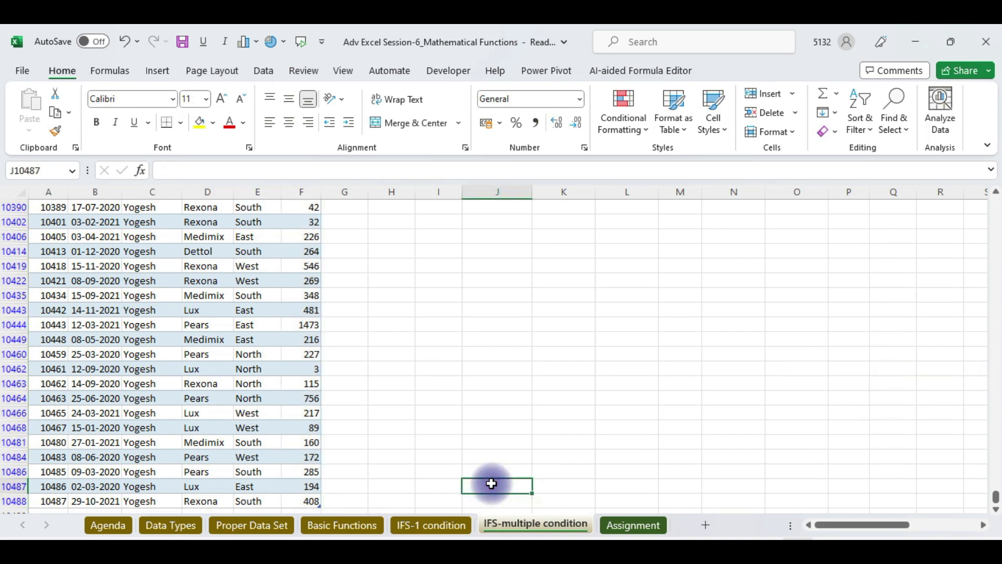
key("ctrl+Up")
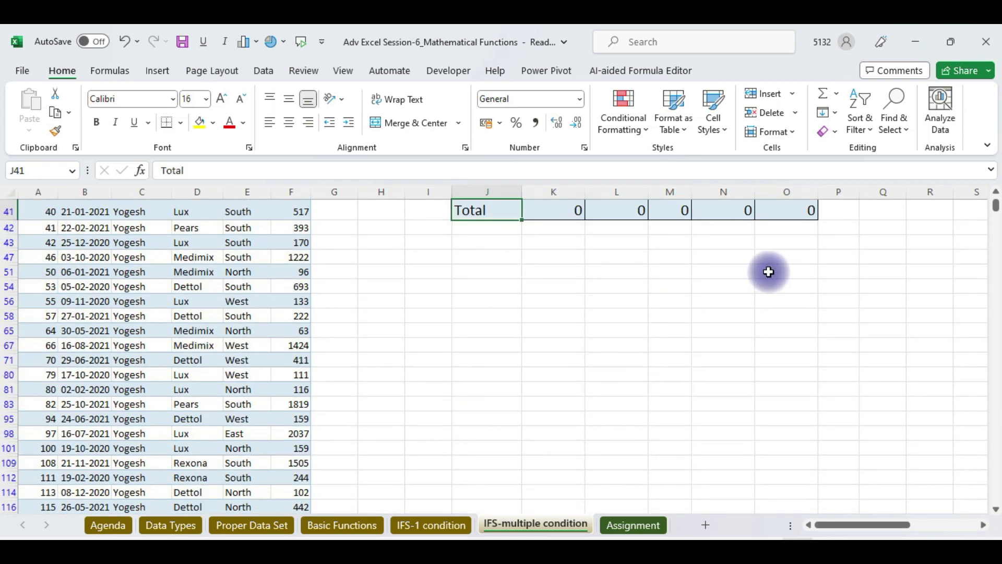
Examine the top of the productwise analysis and the single-condition SUMIFS sheet, then return to the IFS-multiple condition sheet
key("ctrl+Up")
key("ctrl+Up")
key("ctrl+Up")
key("ctrl+Up")
key("ctrl+Up")
key("ctrl+Up")
key("ctrl+Up")
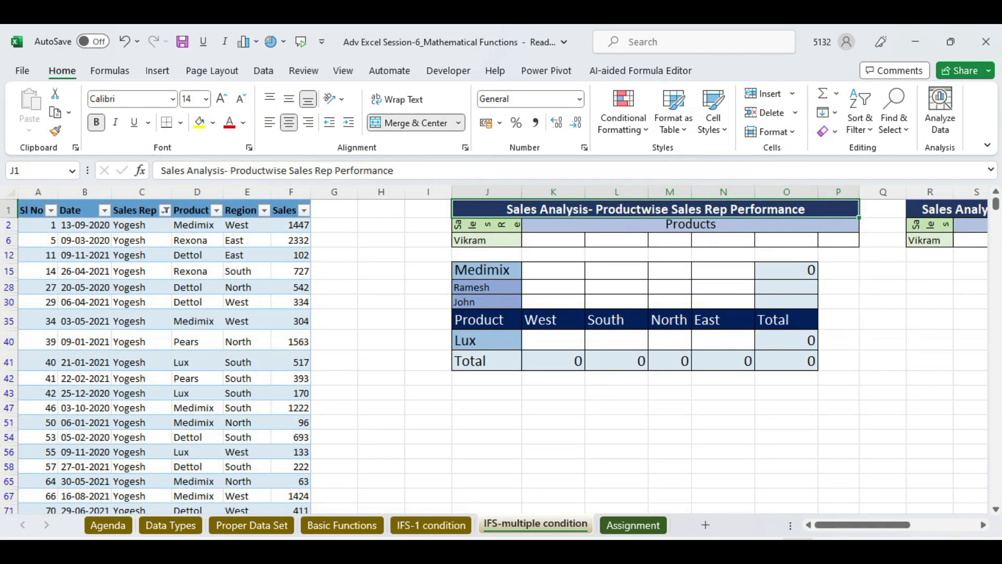
left_click(428, 526)
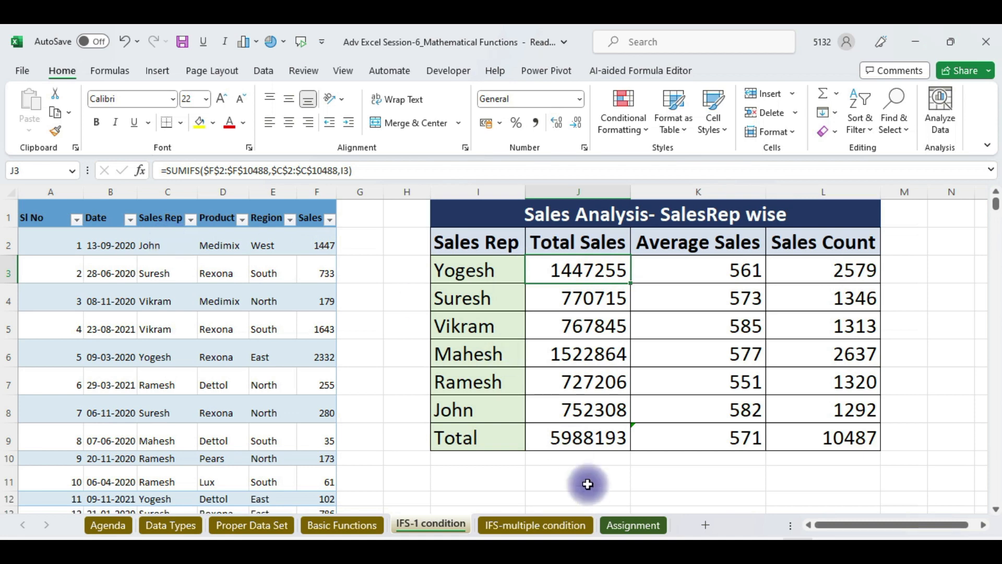
left_click(499, 525)
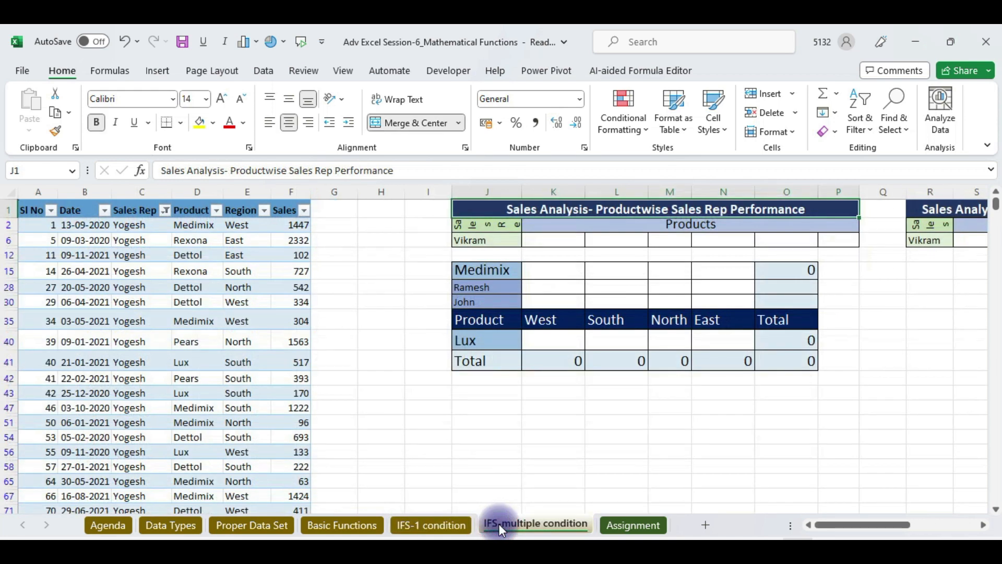
Filter the sales table's Product column to show only Medimix
left_click(124, 223)
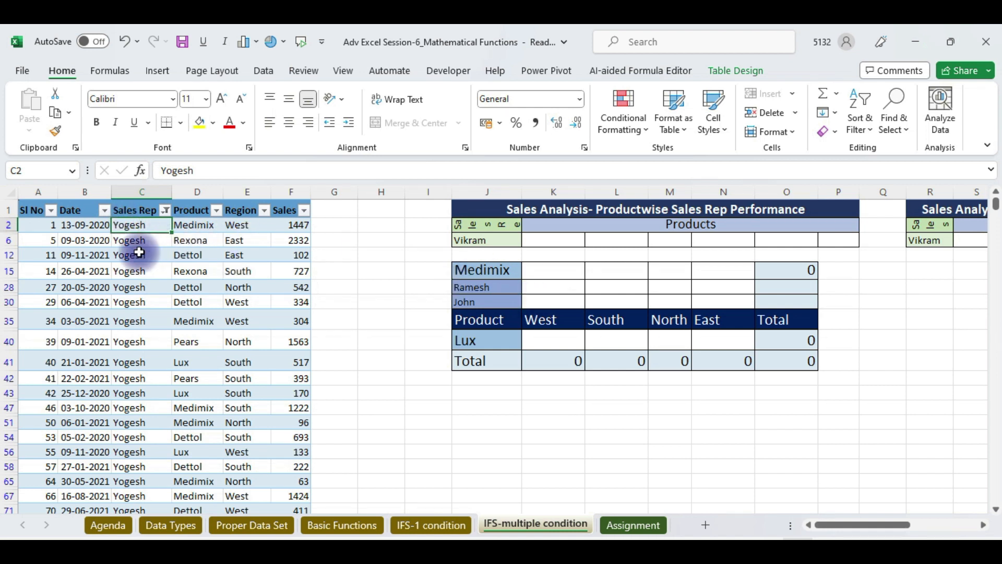
left_click(217, 210)
left_click(70, 385)
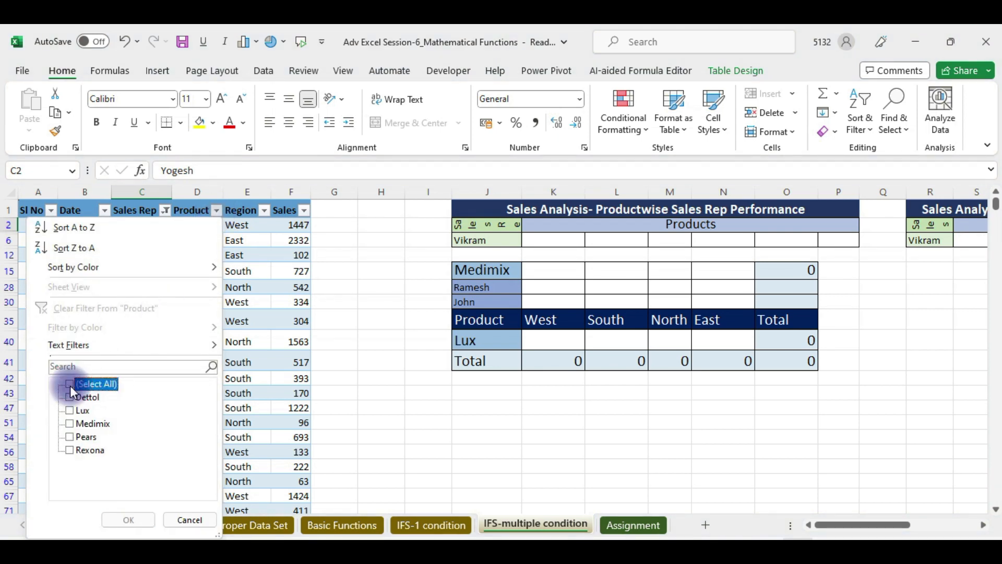
left_click(74, 428)
left_click(121, 519)
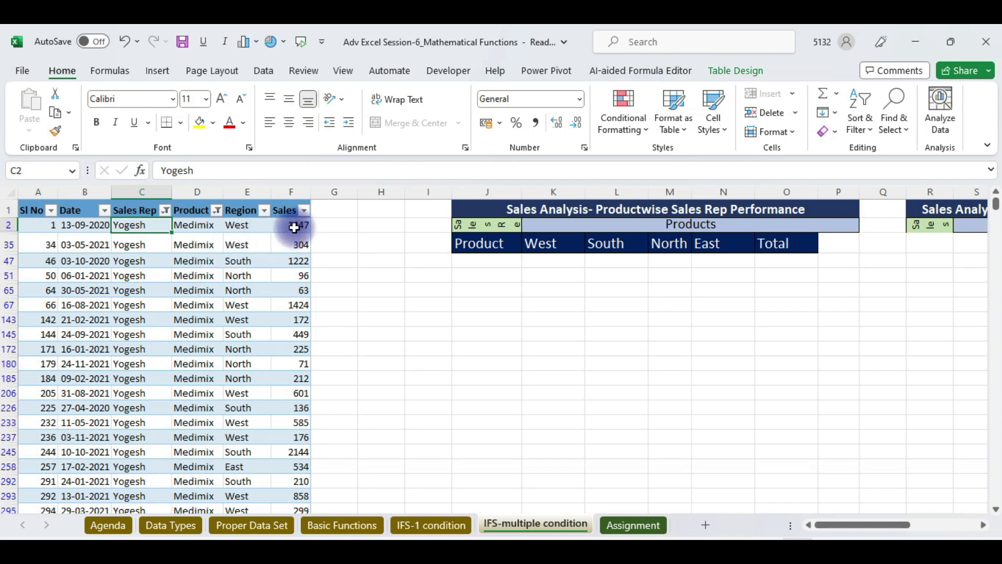
Select all filtered Sales values to check their total, and return to the Sales header
left_click(294, 228)
key("ctrl+shift+Down")
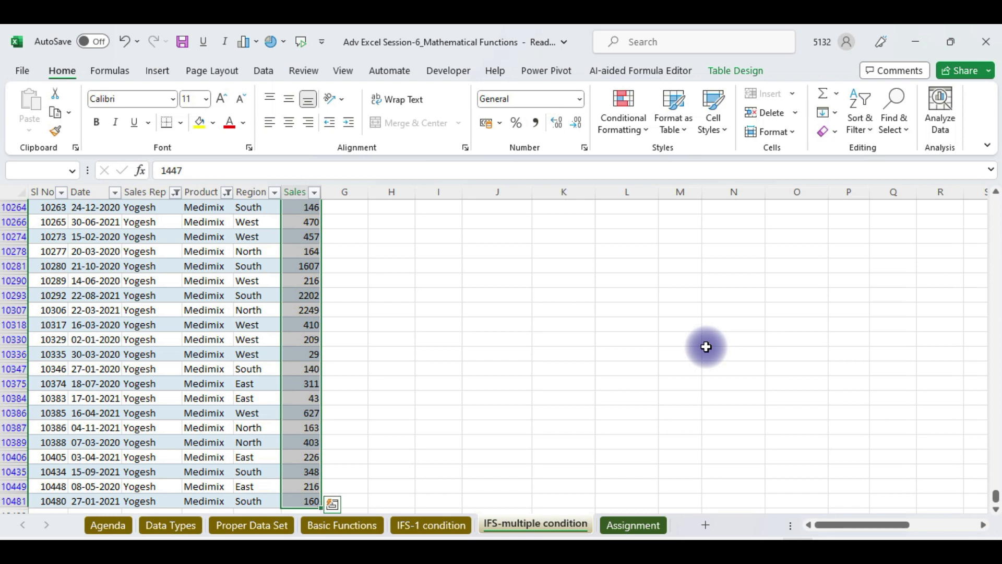
key("ctrl+Up")
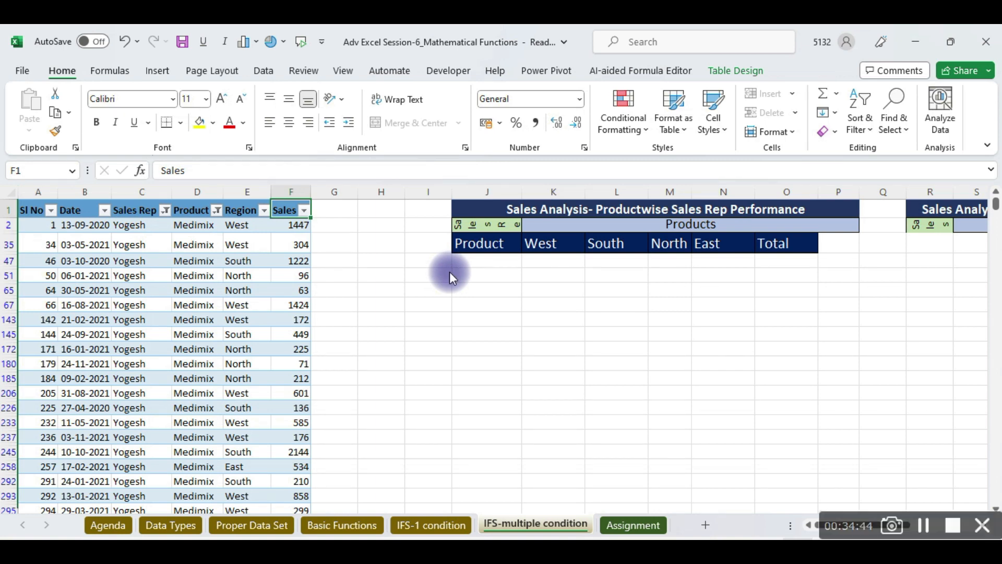
key("alt+Tab")
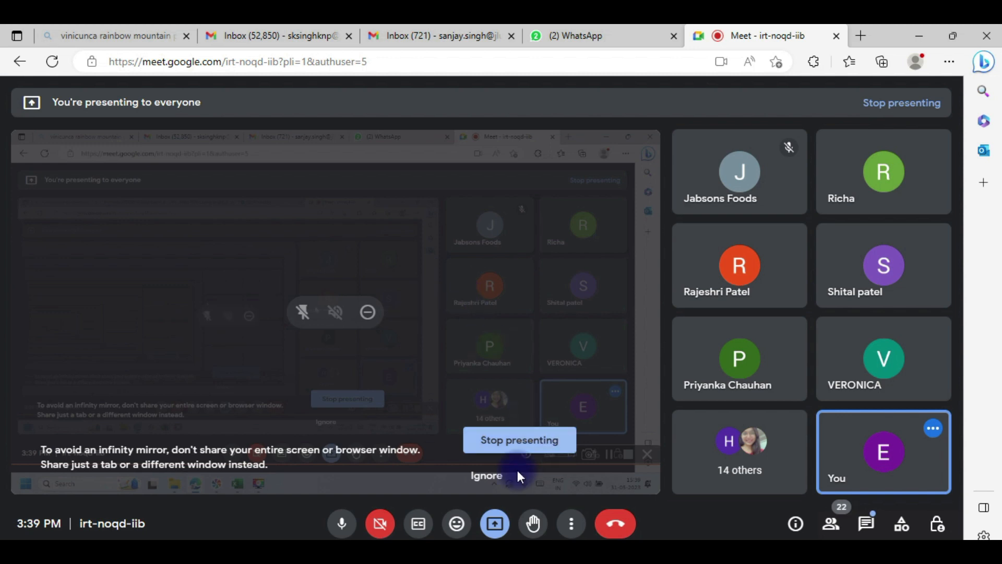
left_click(347, 515)
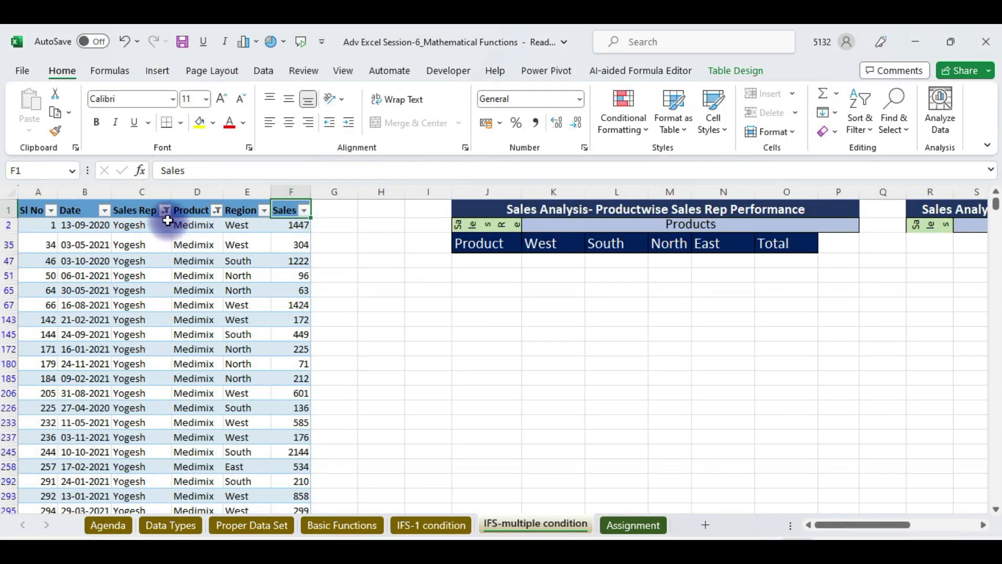
Turn off the filters on the sales table to show all records
left_click(149, 211)
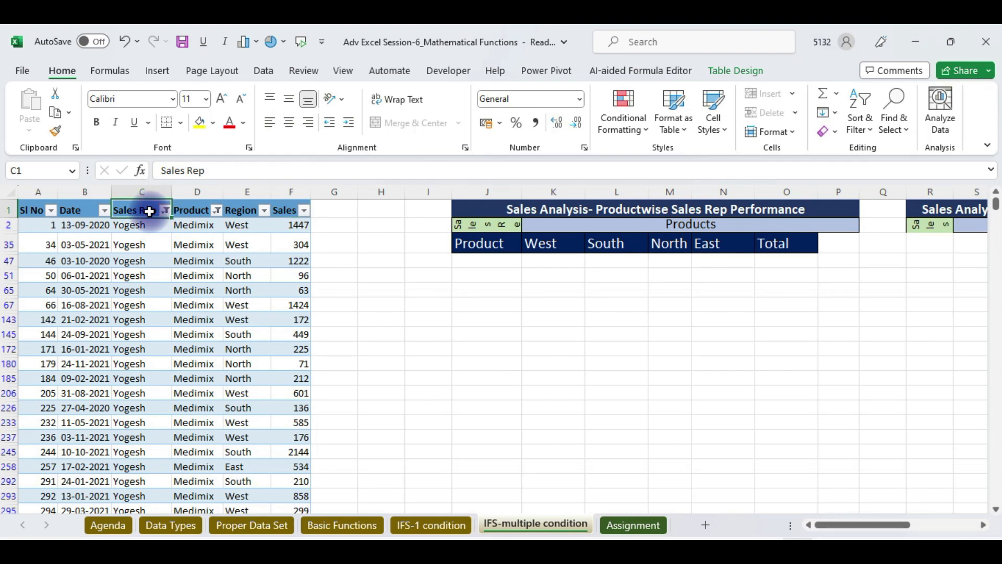
key("ctrl+shift+l")
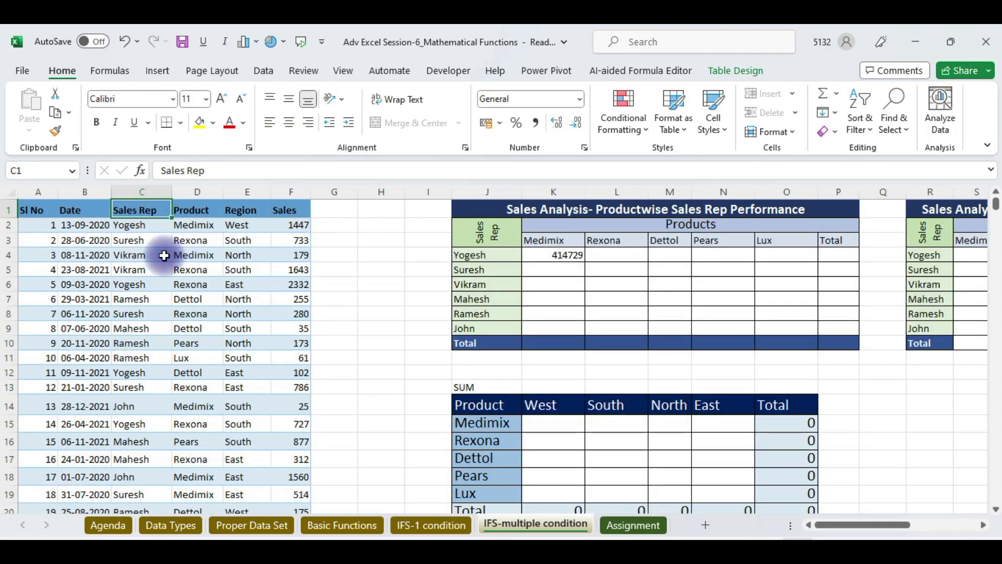
Examine the Sales Rep, Product and Sales entries in rows 2, 6 and 12, which share the first sales rep
left_click(298, 226)
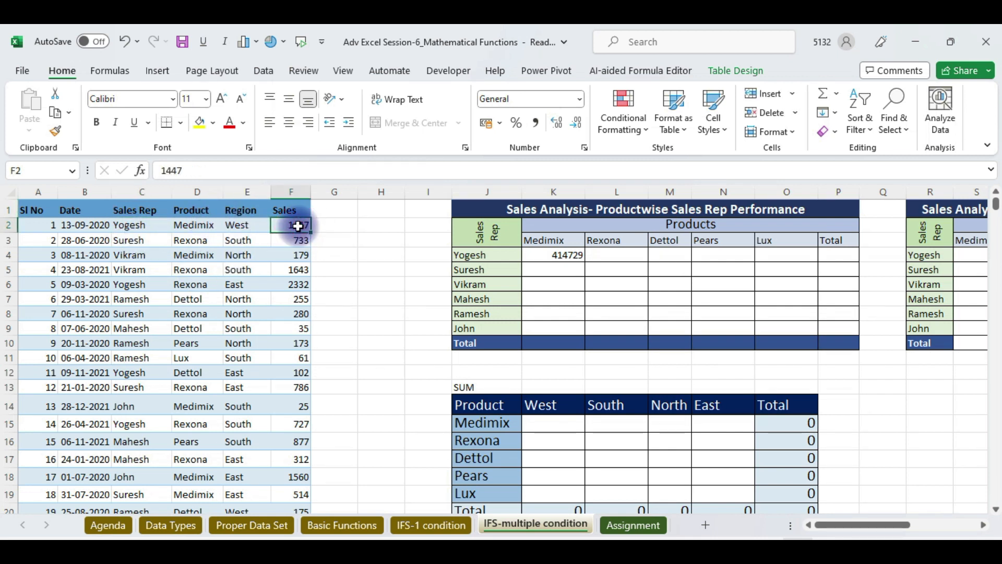
left_click(135, 225)
left_click(201, 227)
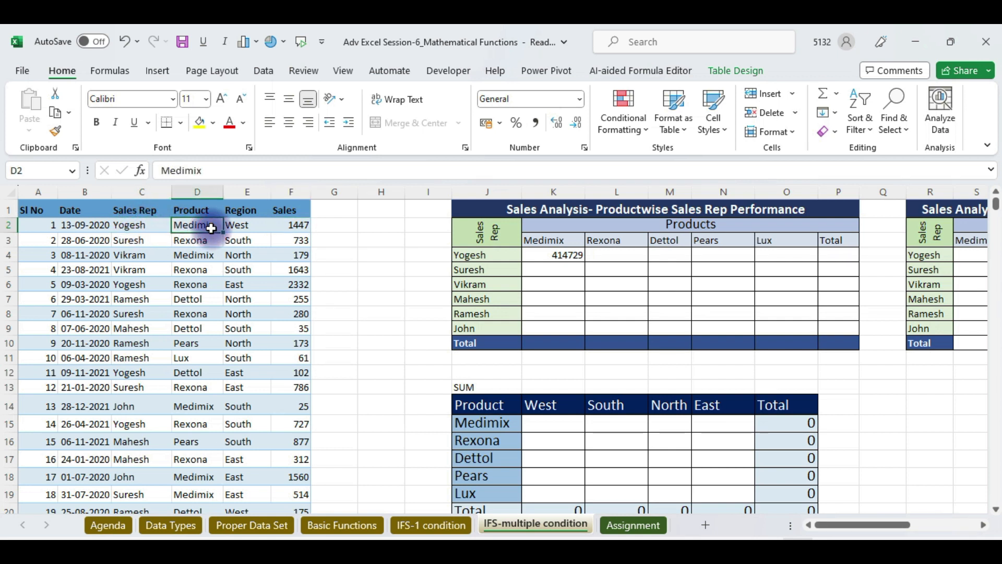
left_click(280, 227)
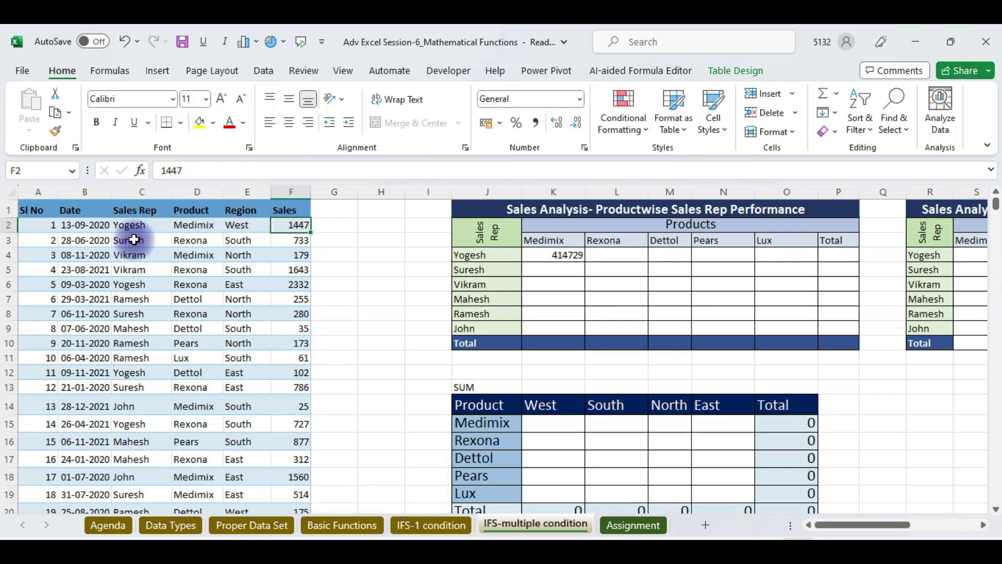
left_click(205, 283)
left_click(302, 284)
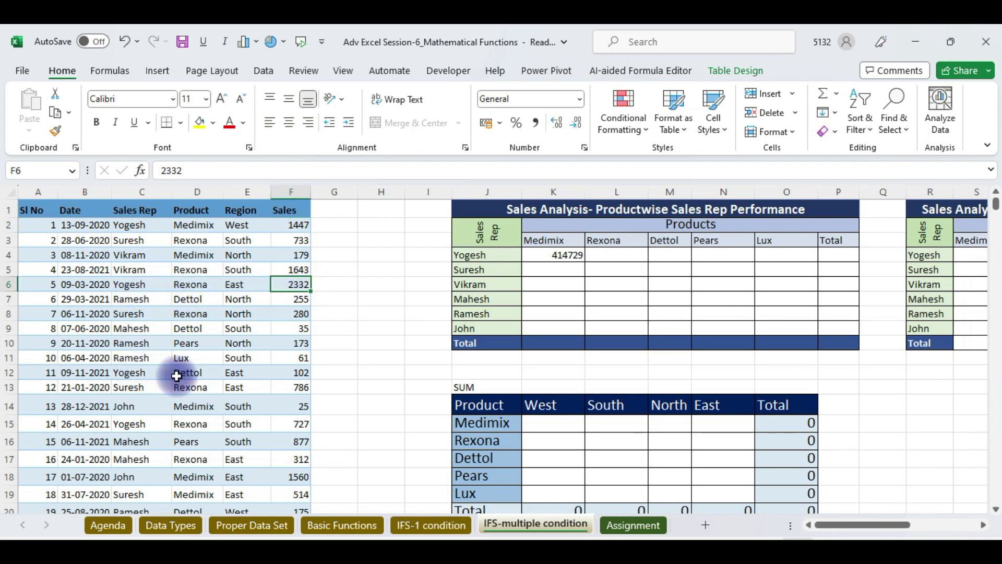
left_click(195, 374)
left_click(302, 370)
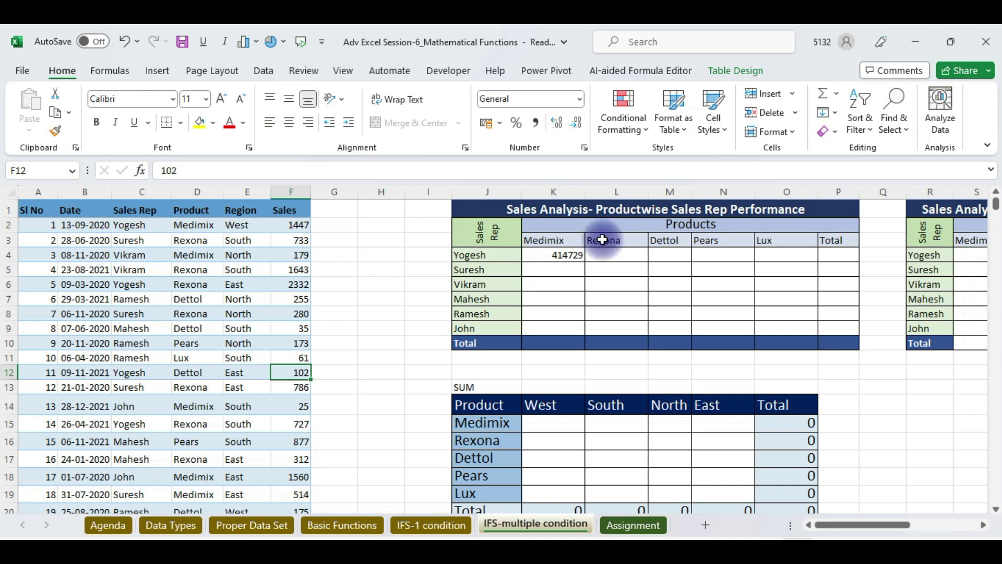
Clear cell K4 under Medimix, start a SUMIFS formula there and open its function arguments
left_click(559, 257)
key("Delete")
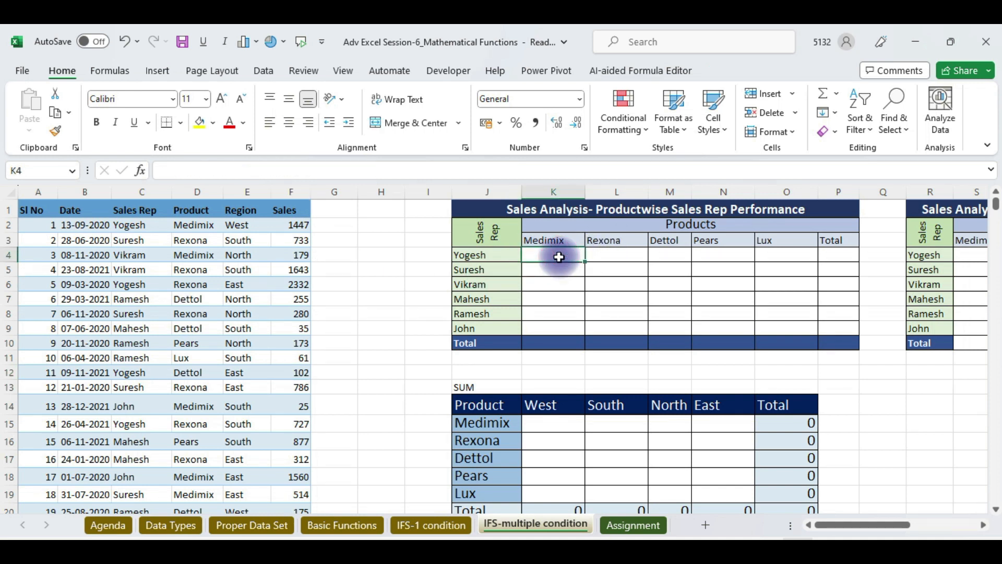
type("=s")
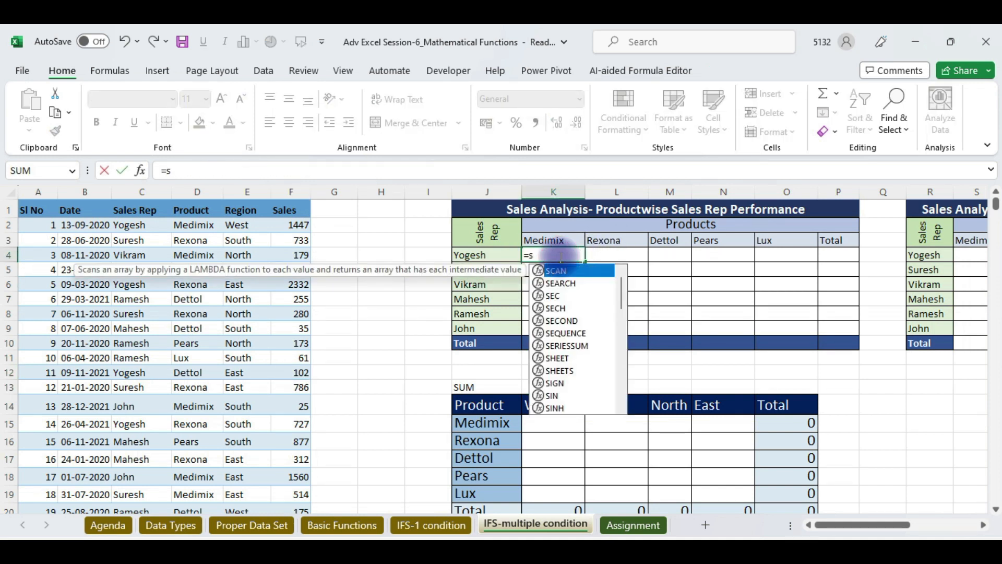
type("umifs")
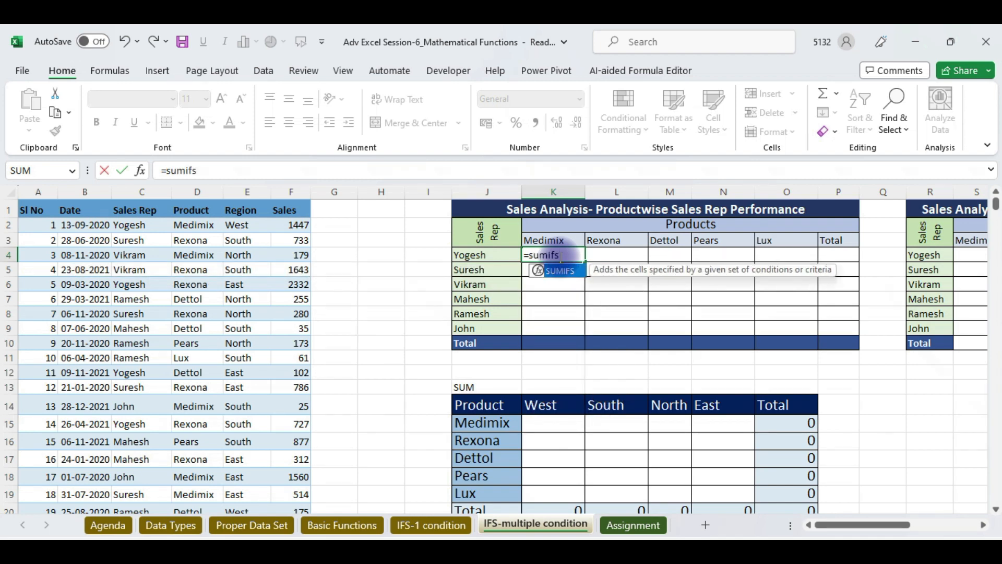
key("Tab")
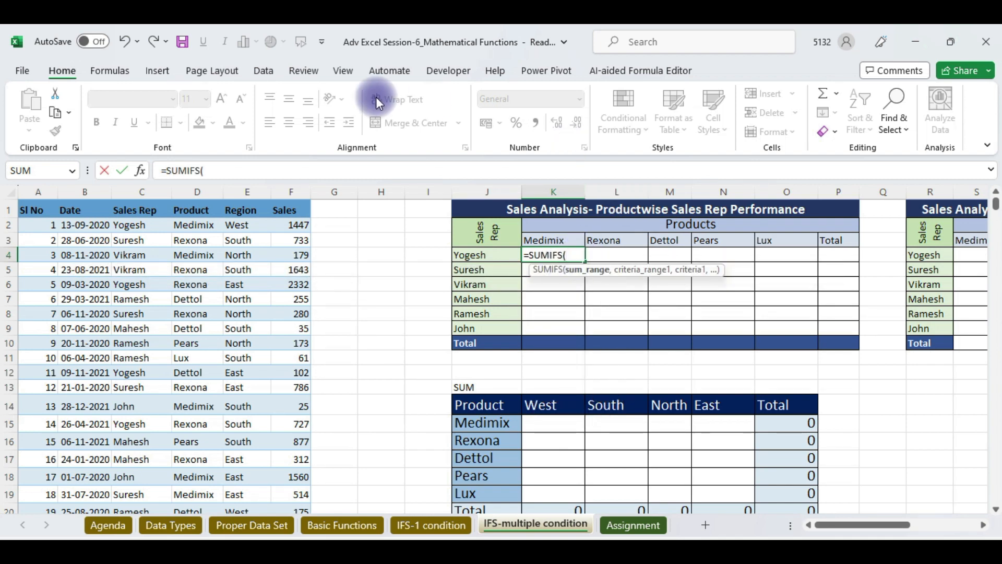
left_click(140, 177)
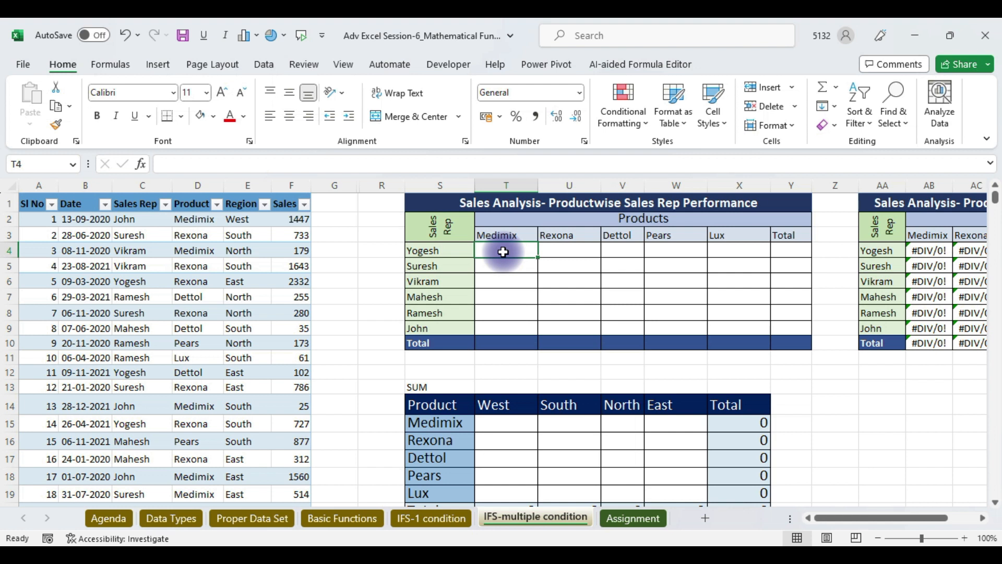
Start a SUMIFS formula in T4 through its function arguments, with the absolute Sales range $F$2:$F$10488 as the sum range
type("=")
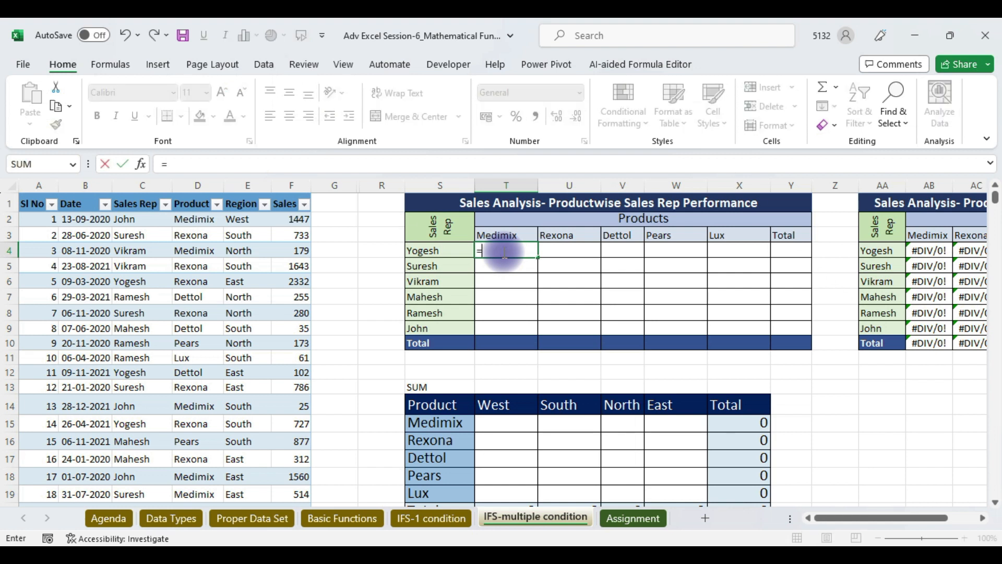
type("sumifs")
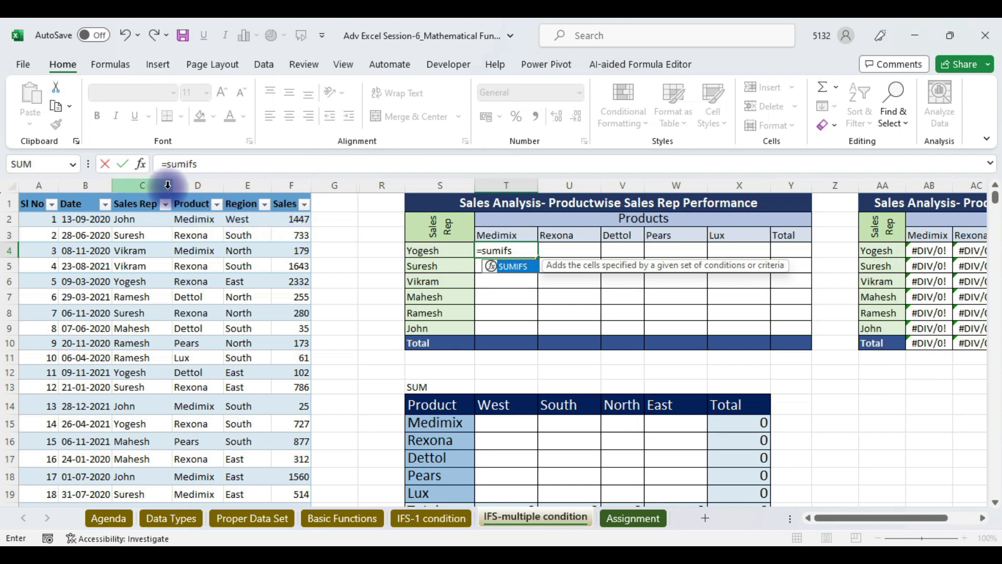
key("Tab")
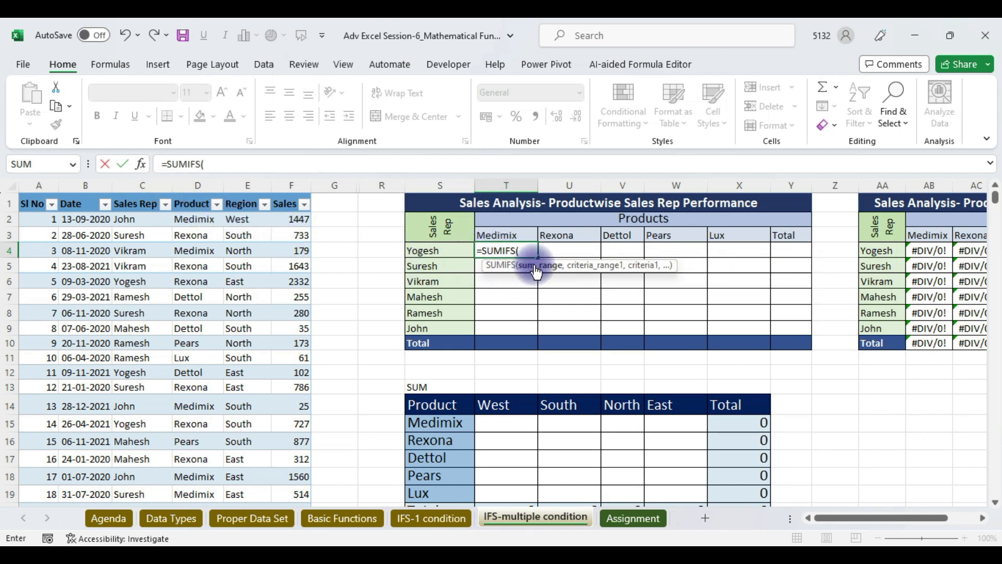
left_click(141, 164)
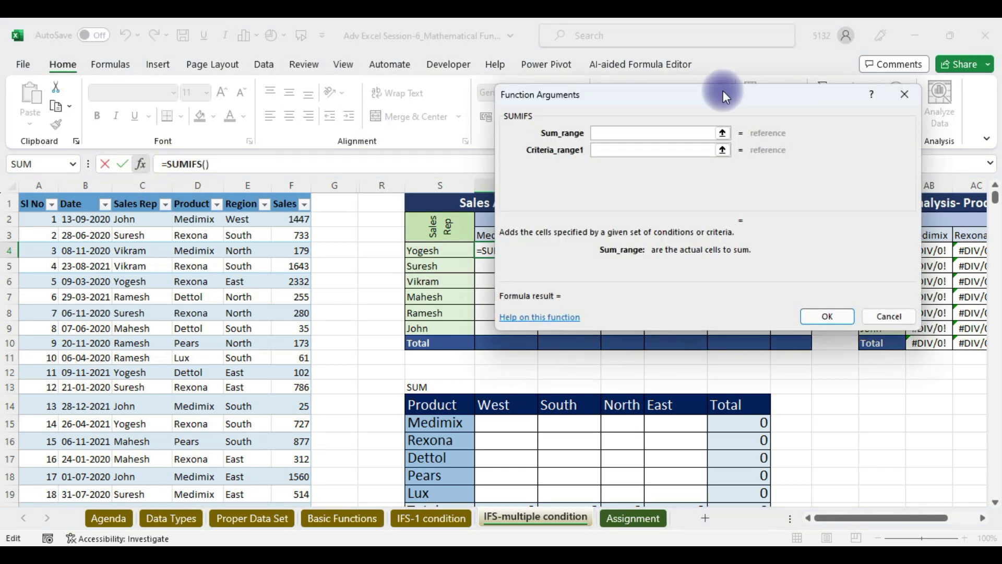
left_click_drag(723, 89, 705, 40)
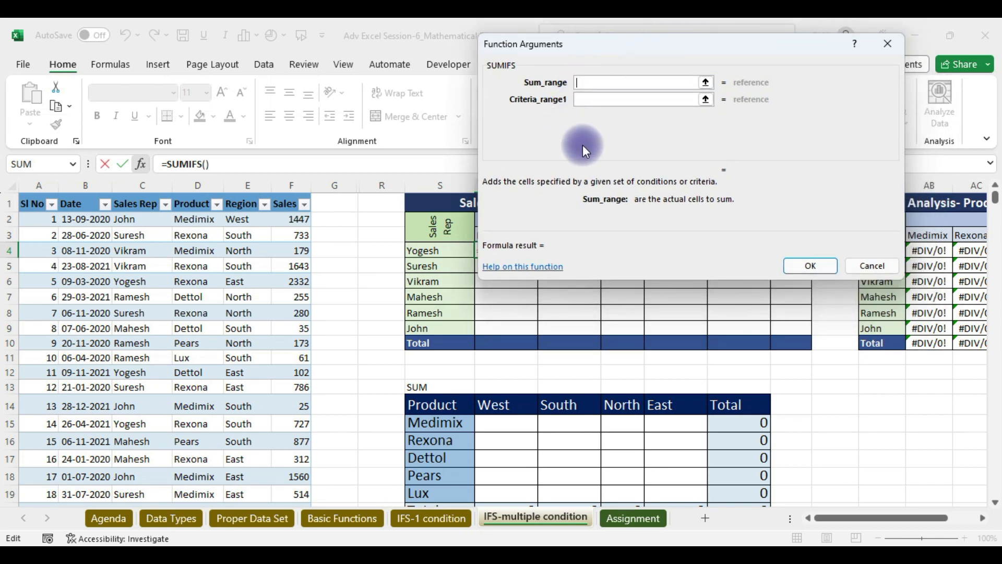
left_click_drag(659, 47, 663, 48)
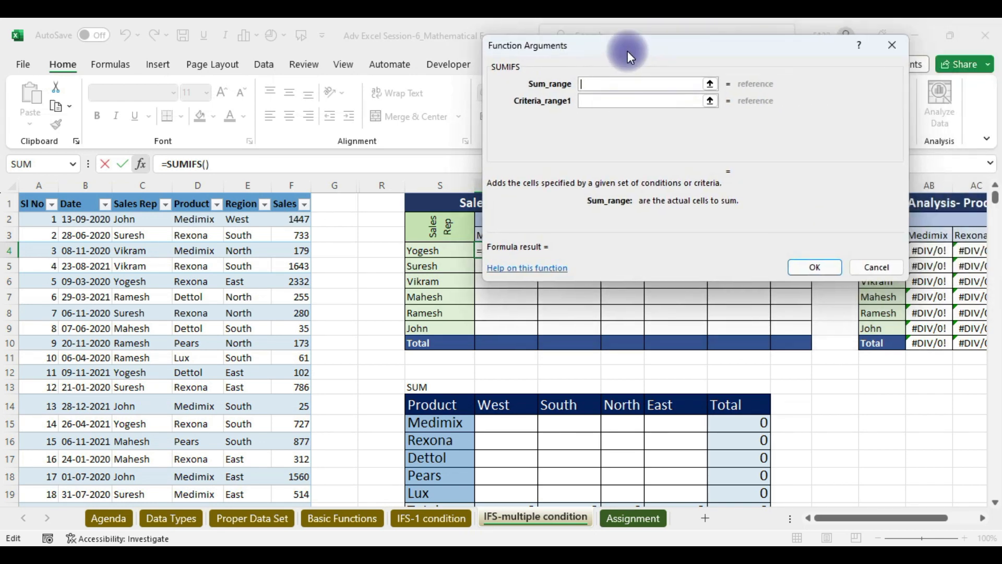
left_click(591, 85)
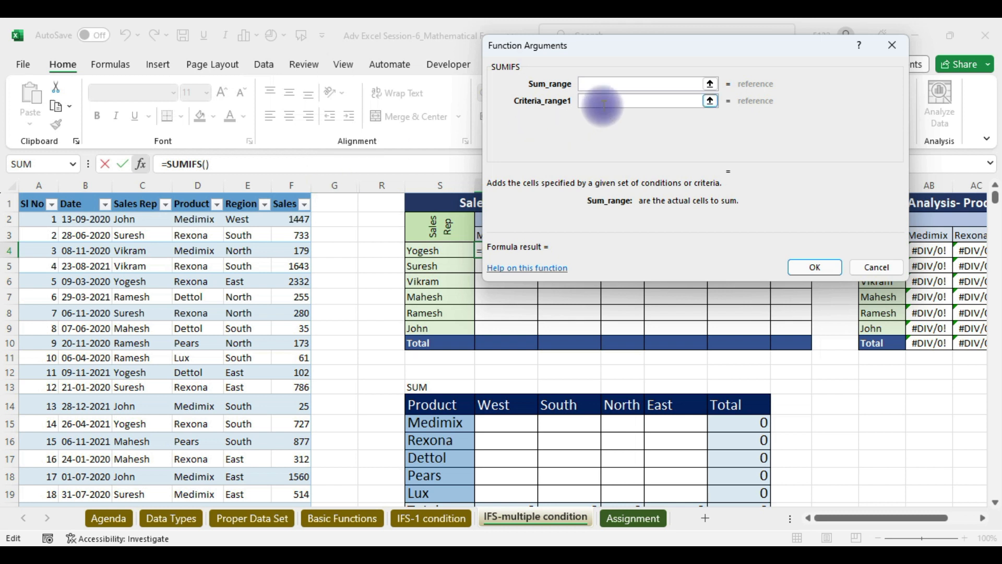
left_click_drag(622, 46, 728, 43)
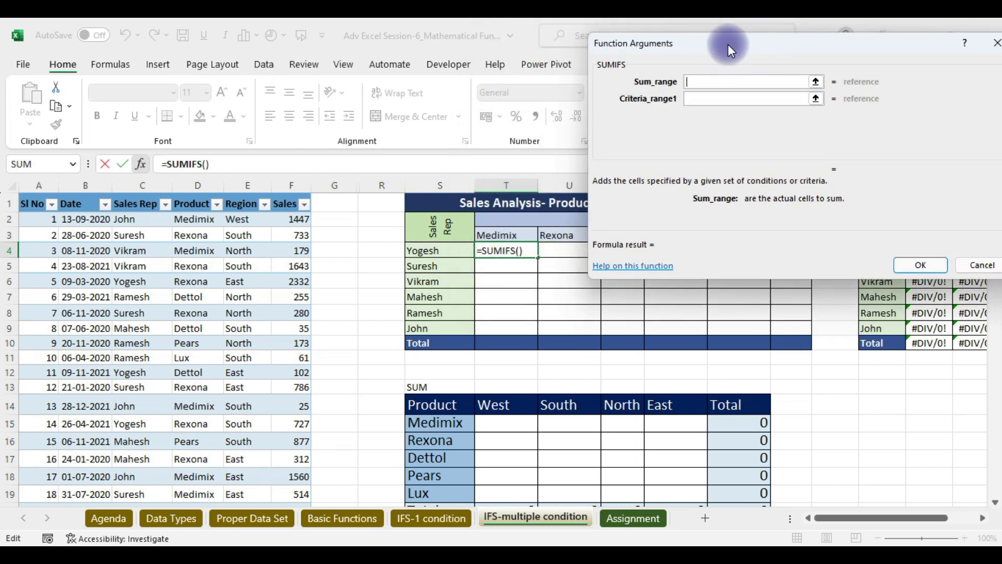
left_click(286, 191)
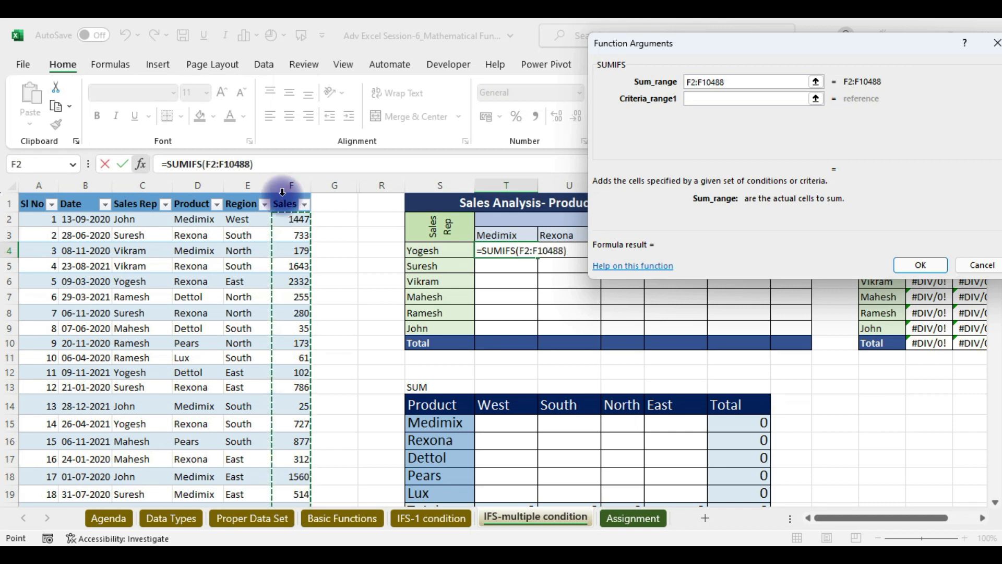
key("F4")
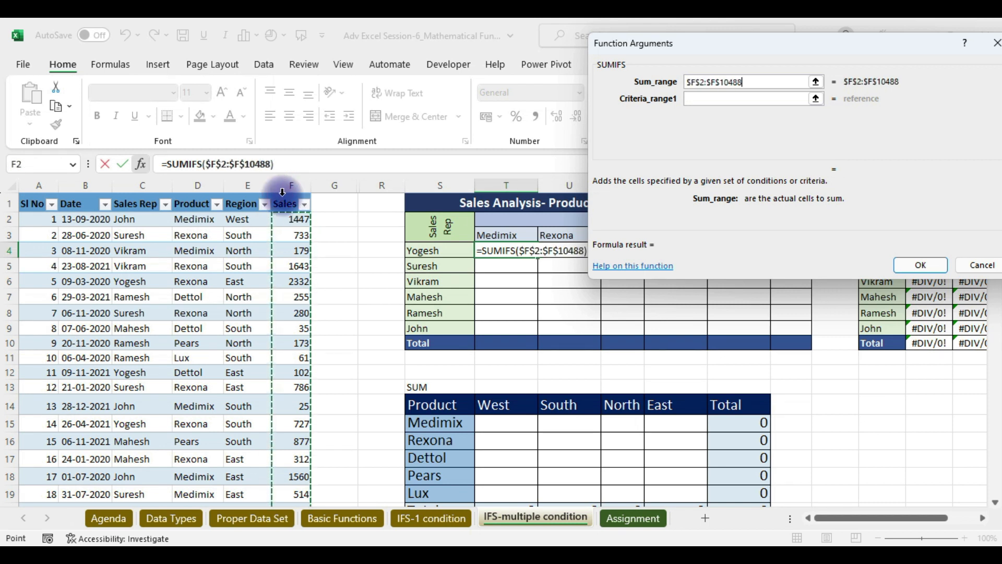
Set the SUMIFS formula's first criteria range to the absolute Sales Rep range $C$2:$C$10488 and its first criterion to S4
left_click(686, 98)
left_click(688, 116)
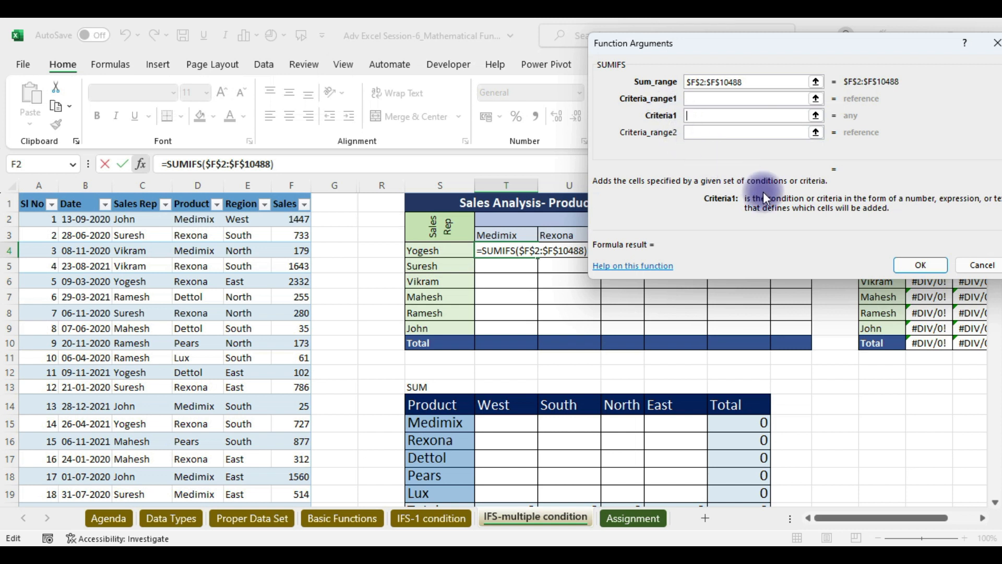
left_click(718, 101)
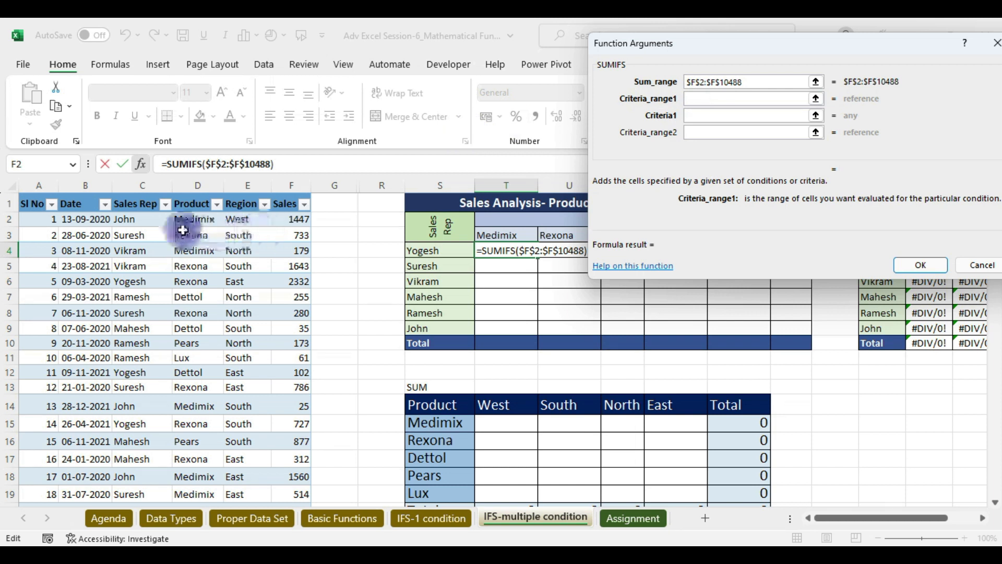
left_click(139, 192)
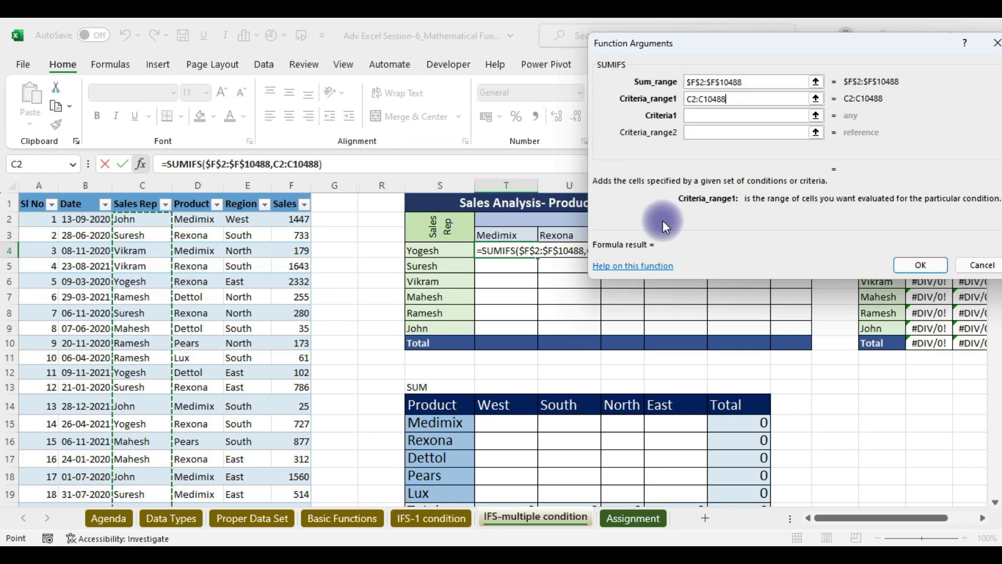
key("F4")
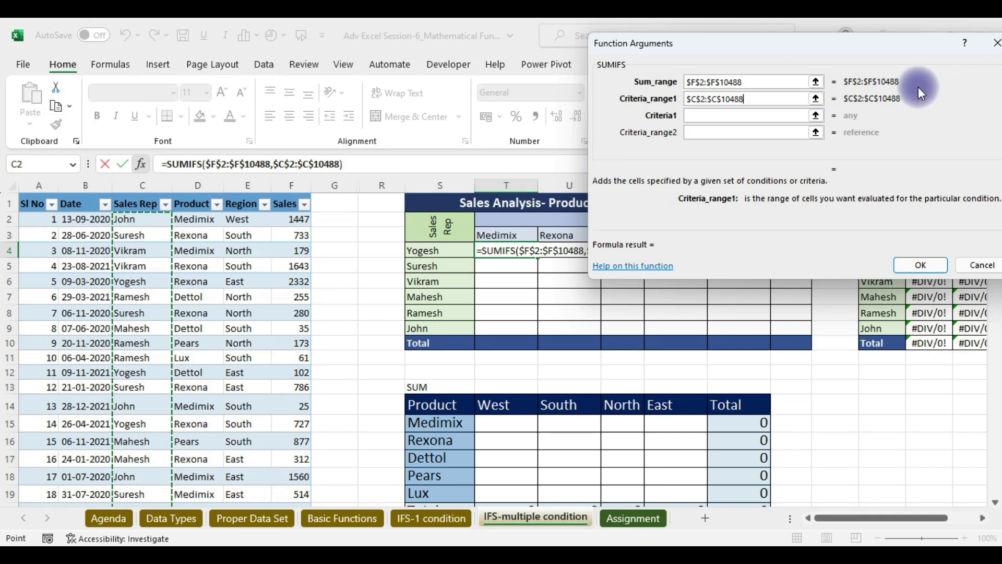
left_click(715, 115)
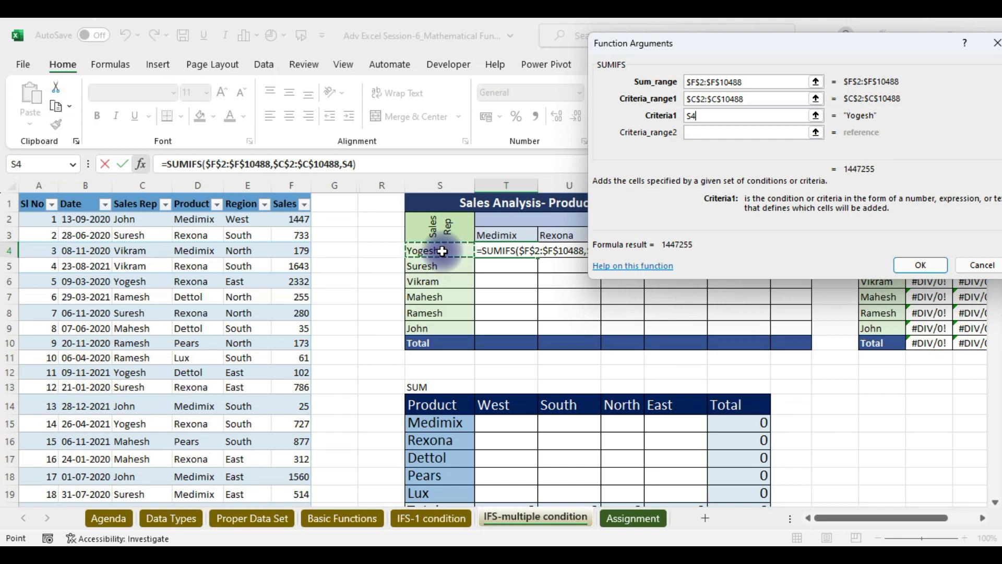
Add the absolute Product range $D$2:$D$10488 as the second criteria range with criterion T3, and complete the SUMIFS formula
left_click(691, 133)
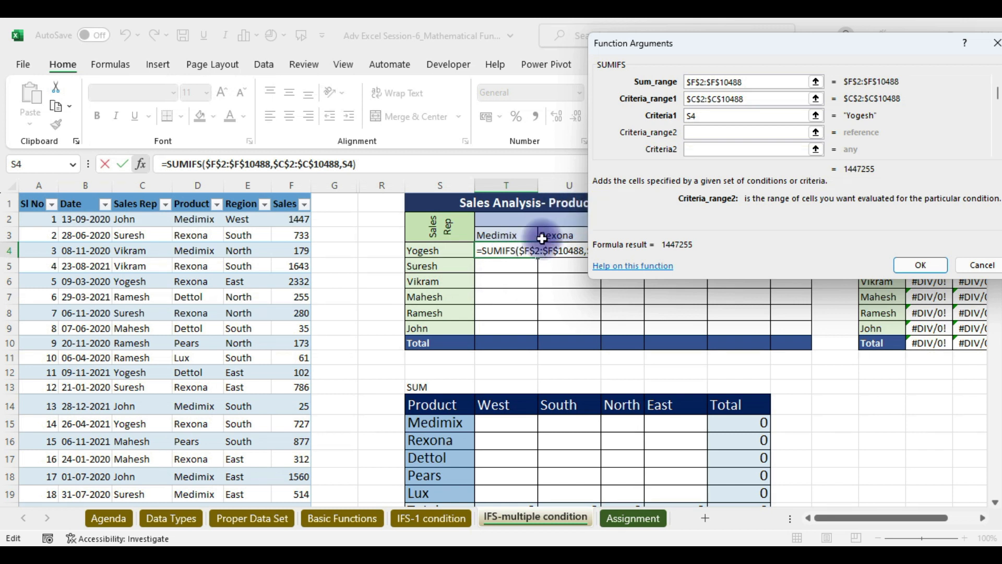
left_click(192, 193)
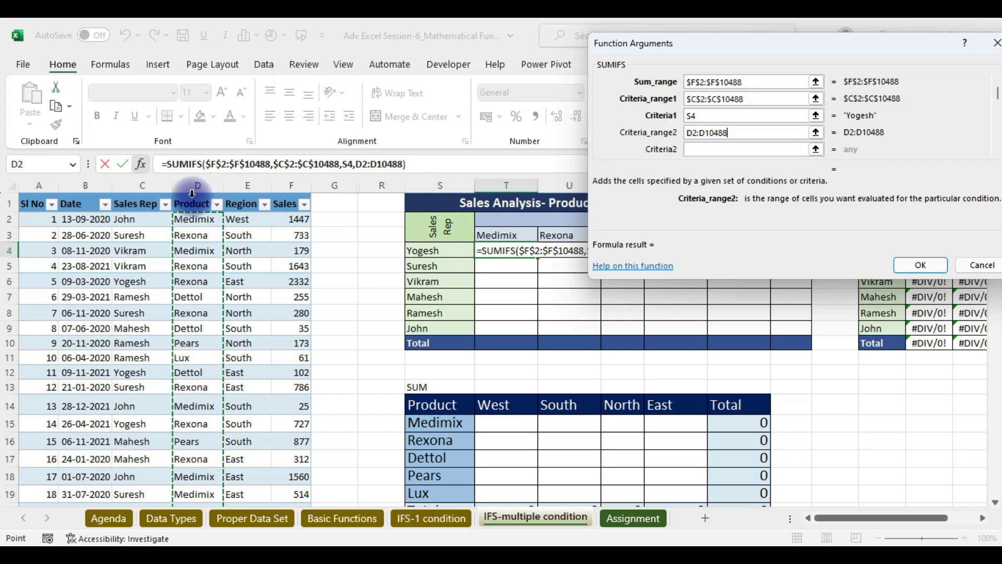
key("F4")
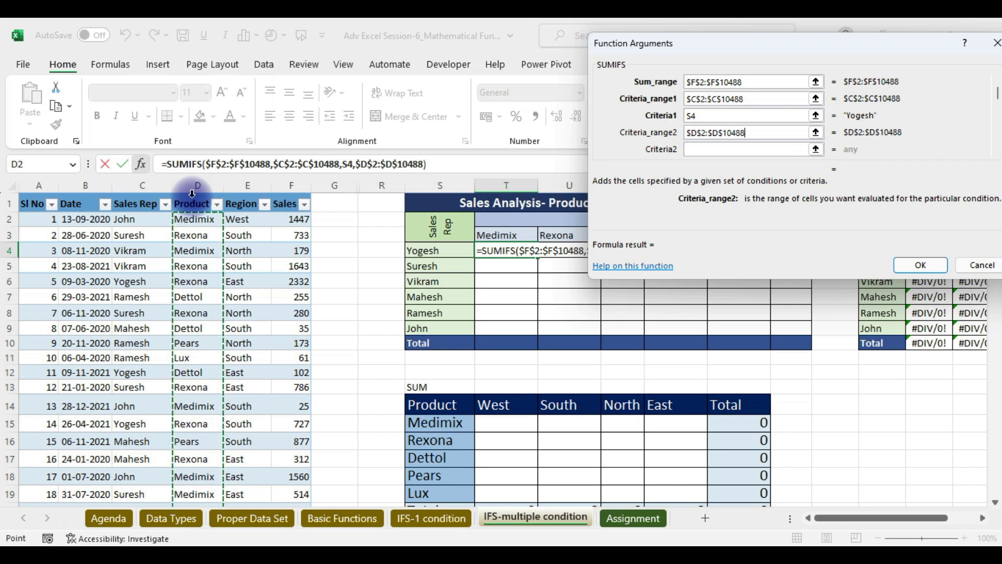
left_click(692, 151)
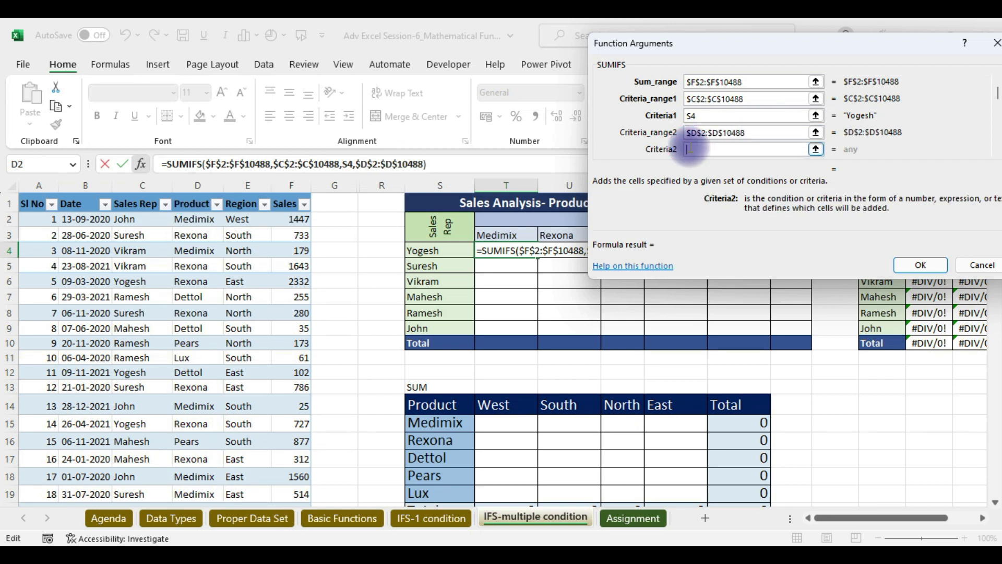
left_click_drag(821, 49, 227, 60)
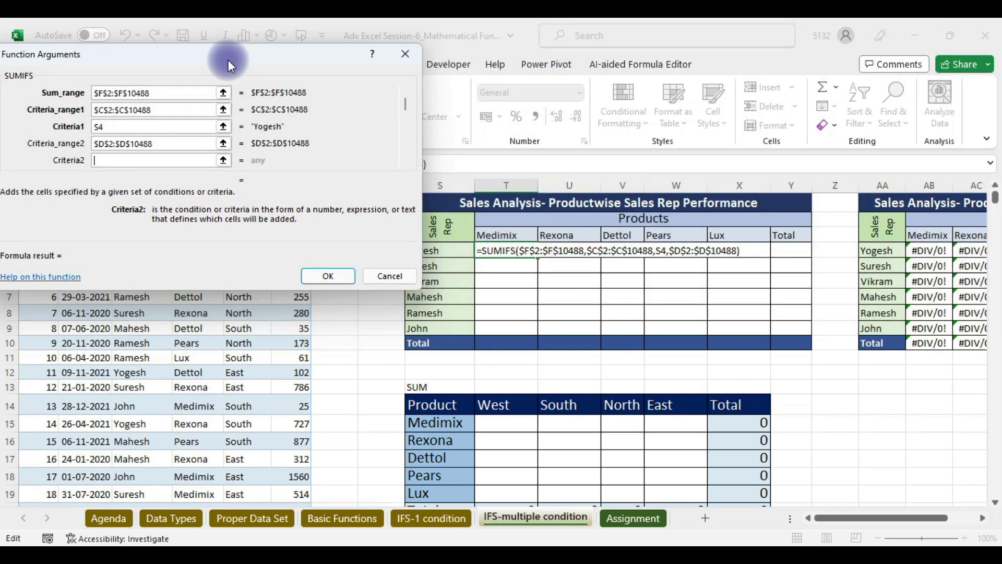
left_click(499, 237)
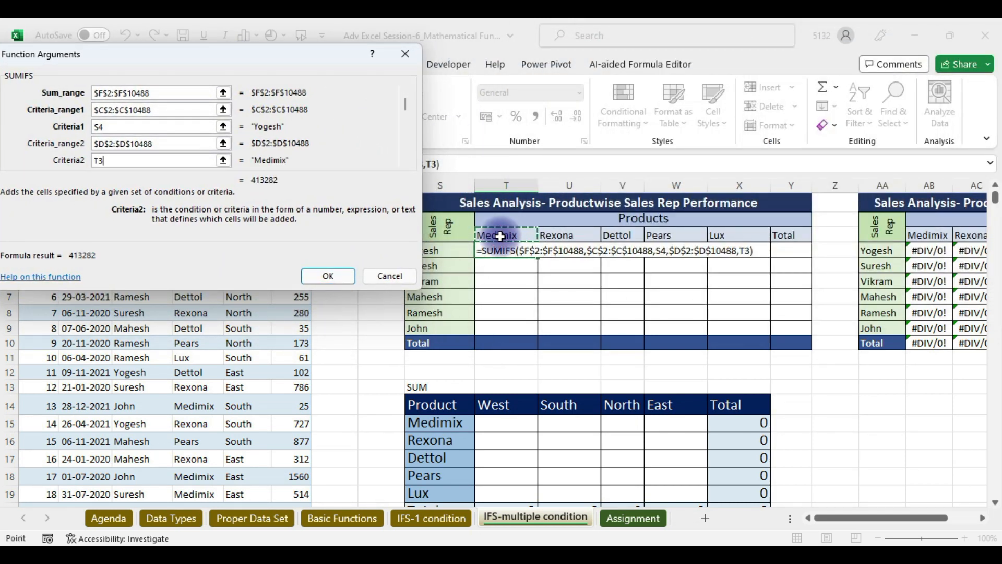
left_click(327, 276)
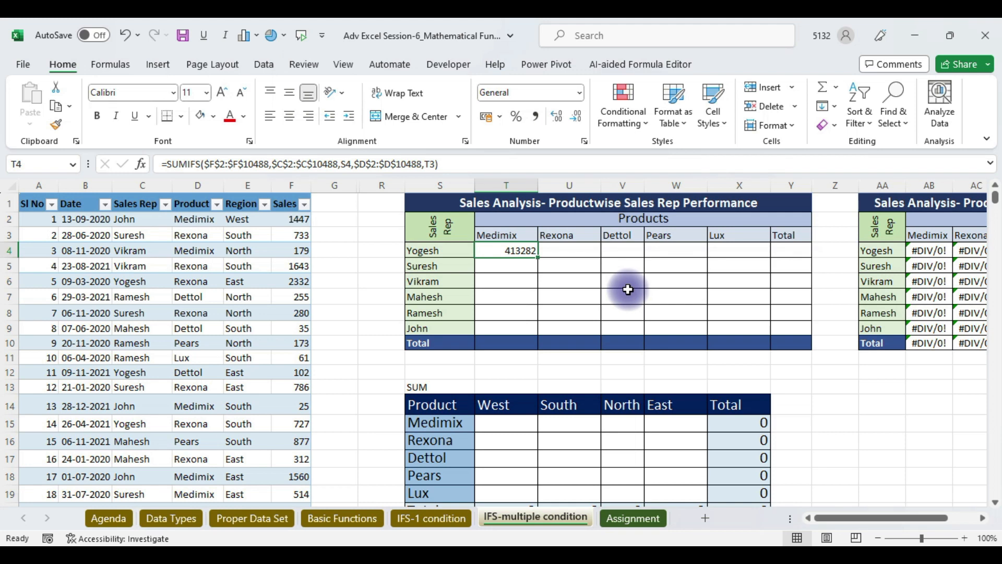
Fill the T4 SUMIFS formula across the whole sales rep and product grid, T4:X9
left_click(127, 217)
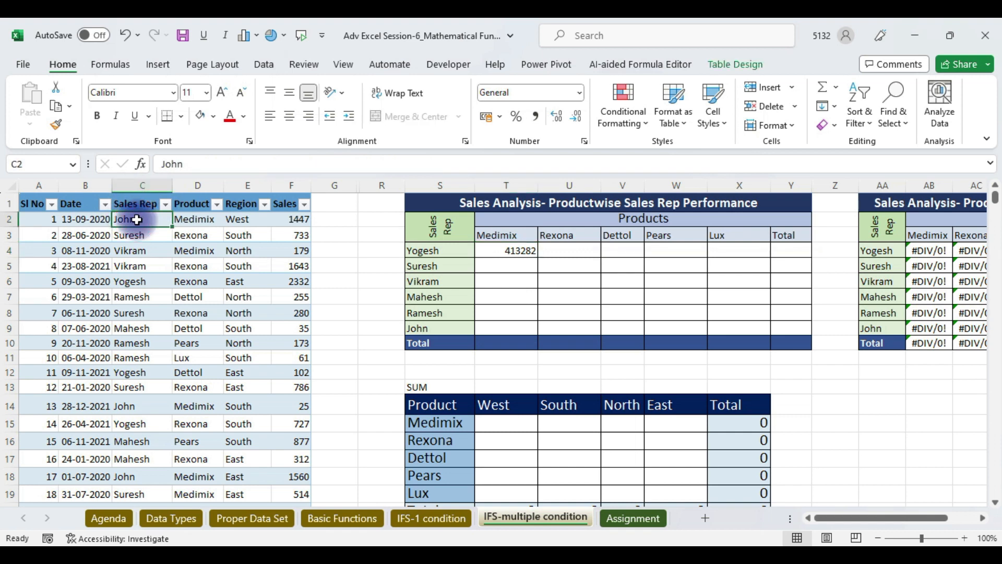
left_click(496, 250)
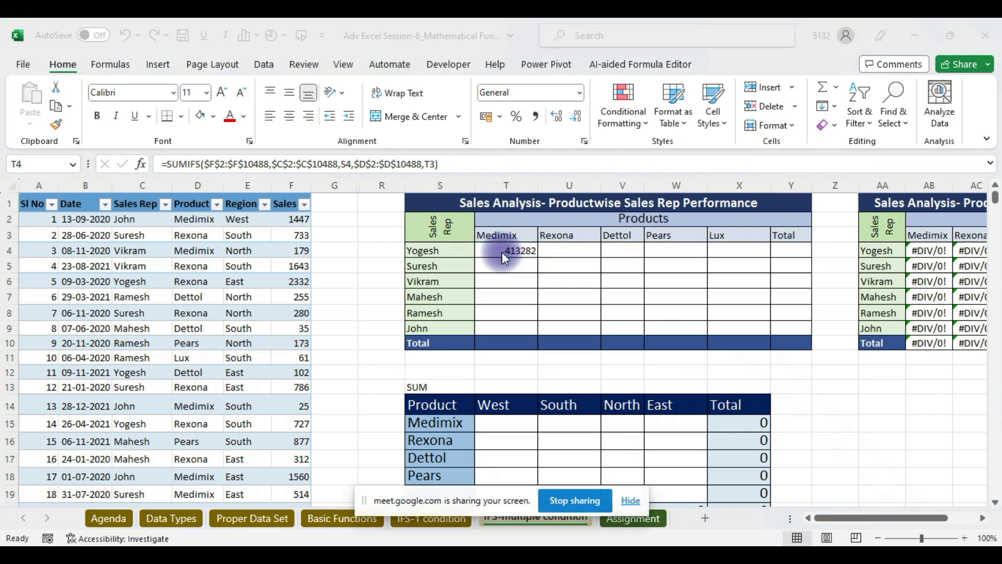
left_click(502, 252)
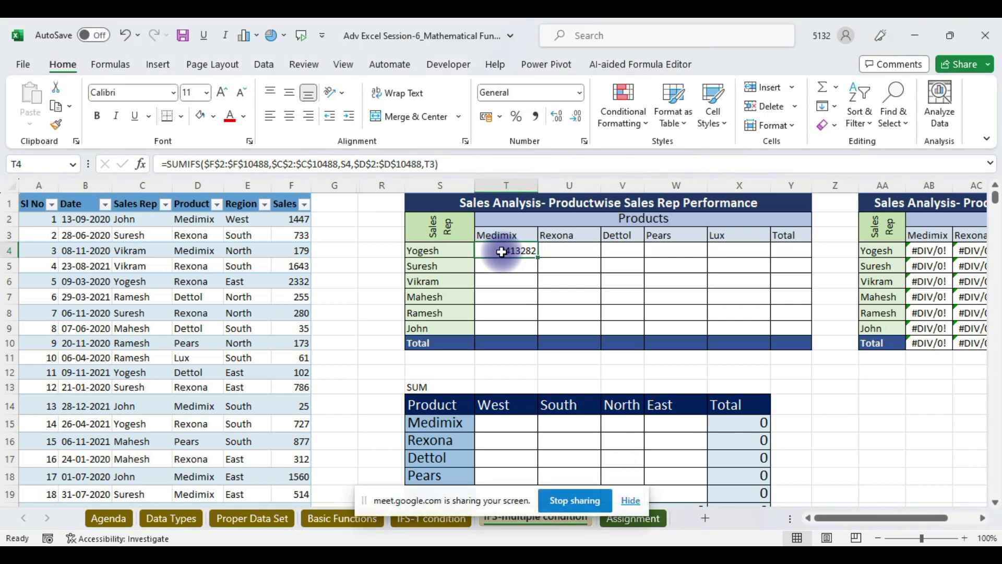
mouse_move(290, 545)
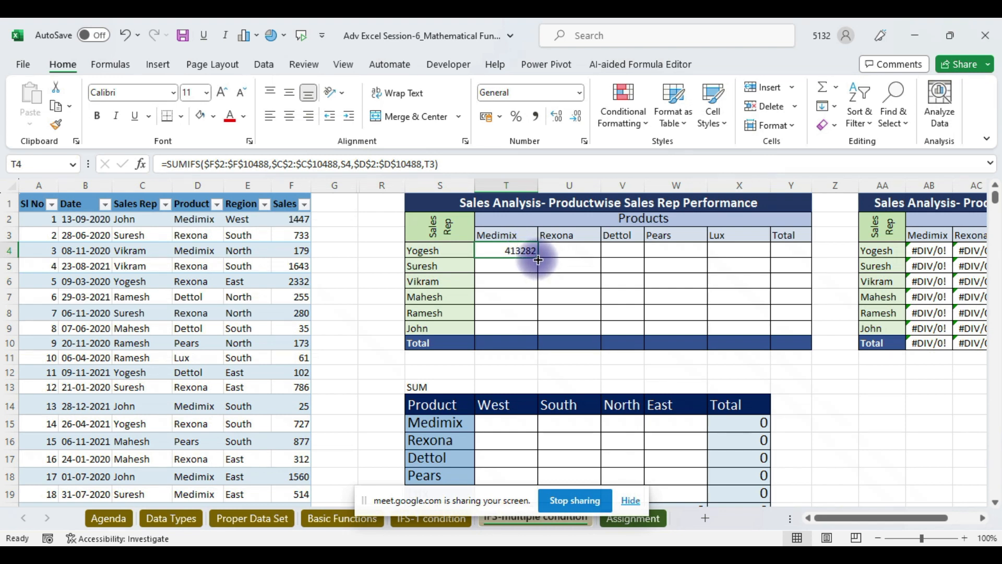
left_click_drag(538, 260, 768, 335)
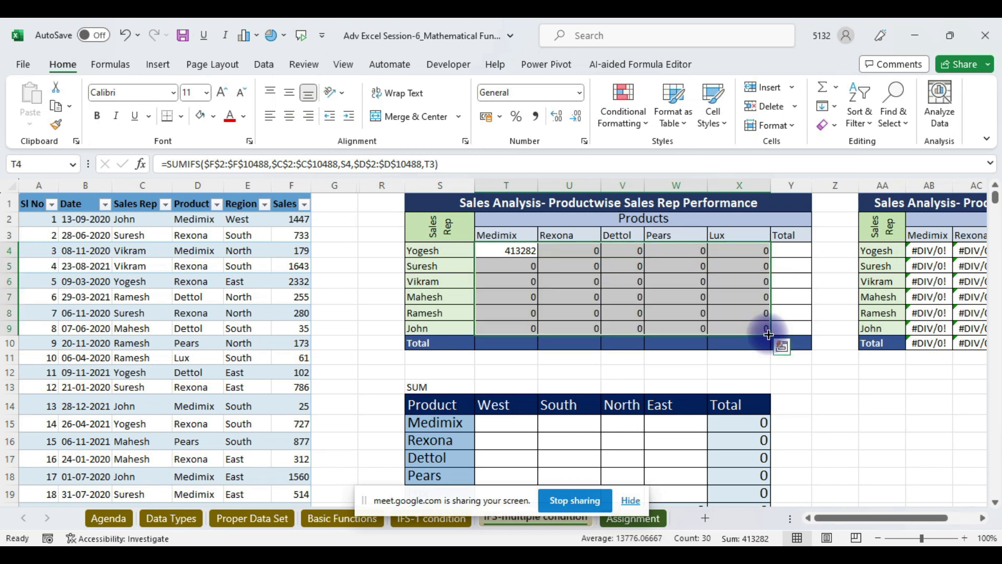
Undo the fill across the grid and copy the T4 formula only into U4 under Rexona
key("ctrl+z")
key("ctrl+z")
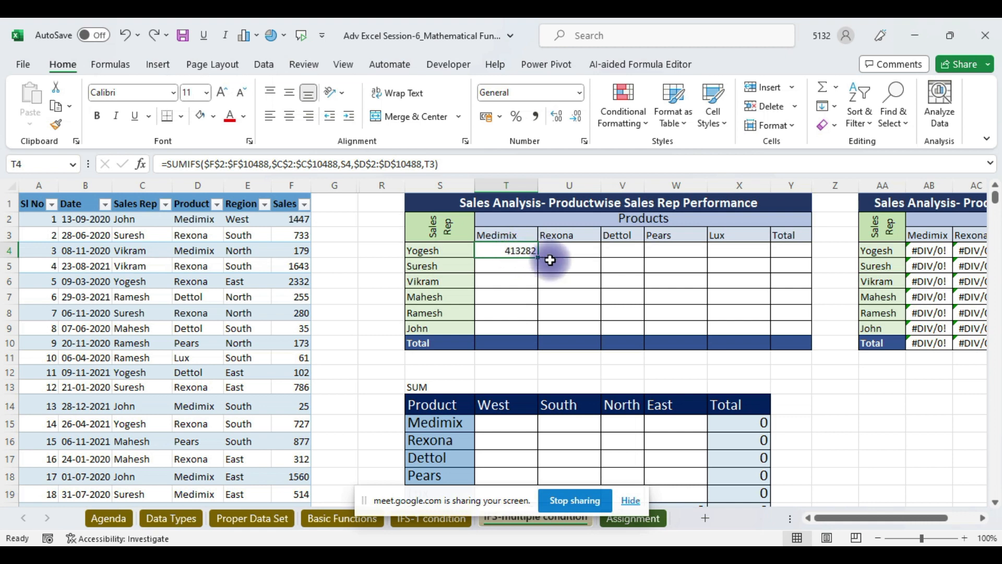
left_click_drag(538, 257, 599, 256)
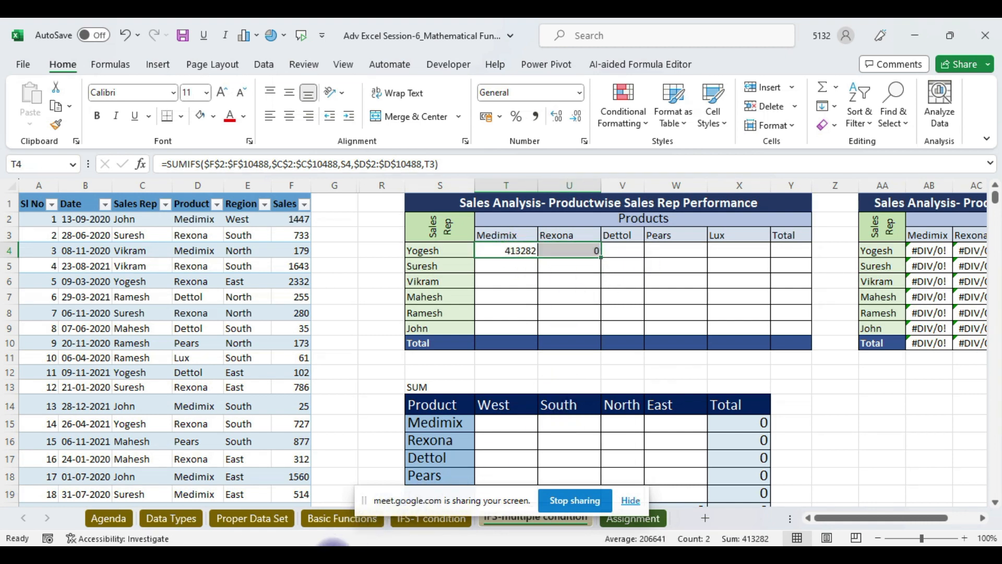
Switch to the Google Meet call, admit the waiting participant and return to the Excel workbook
left_click(243, 496)
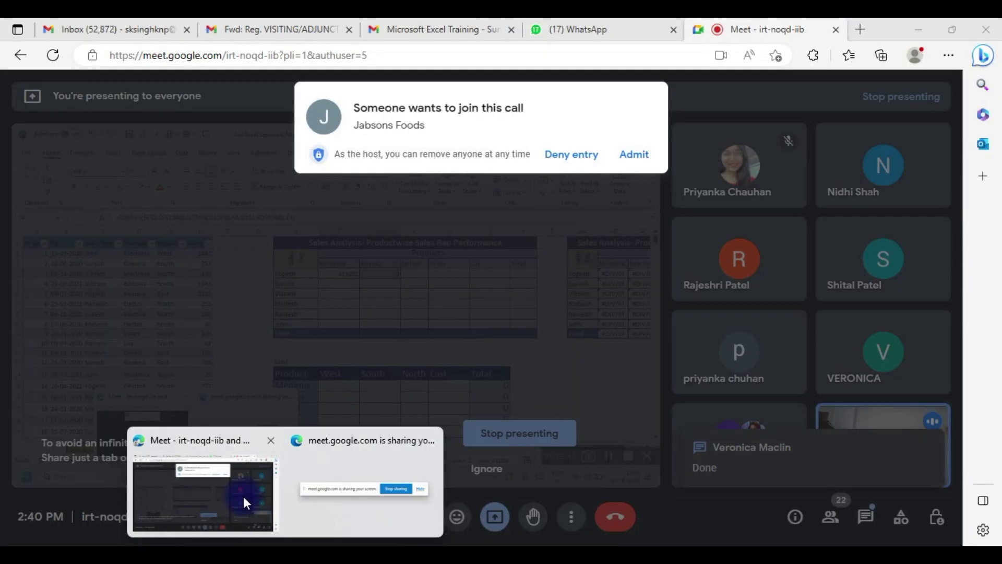
left_click(635, 154)
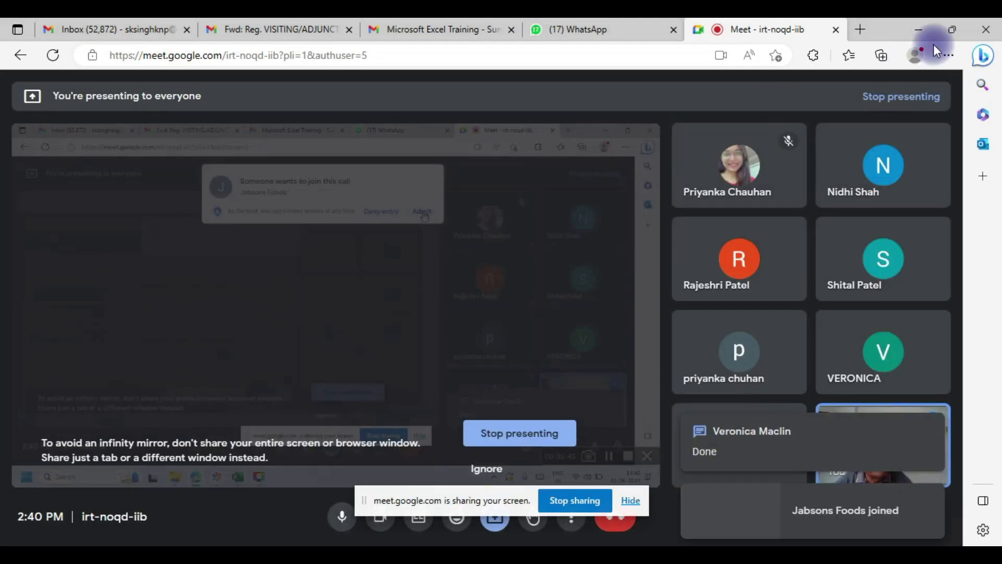
left_click(922, 31)
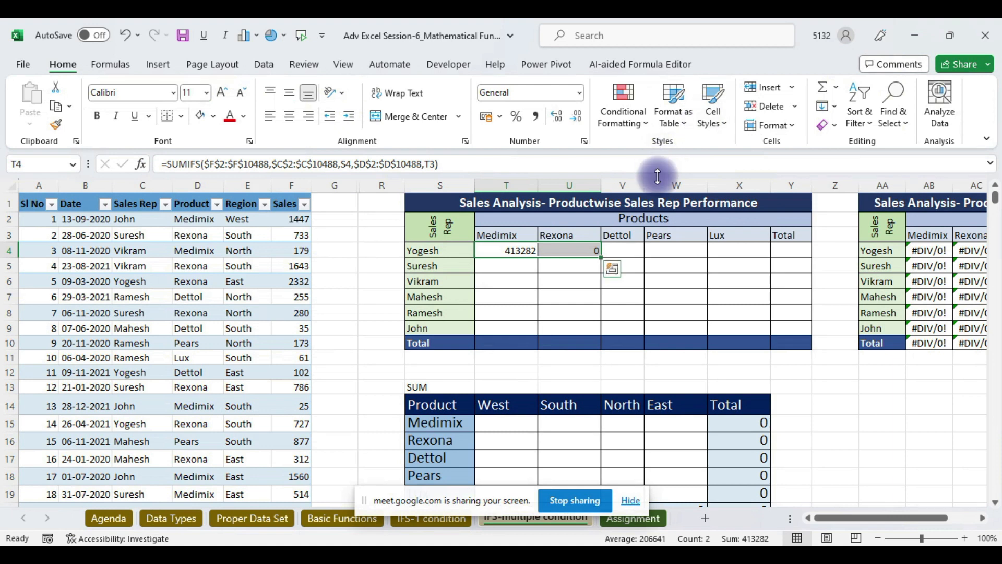
Examine the cell references used as criteria in the copied SUMIFS formula in U4
left_click(578, 249)
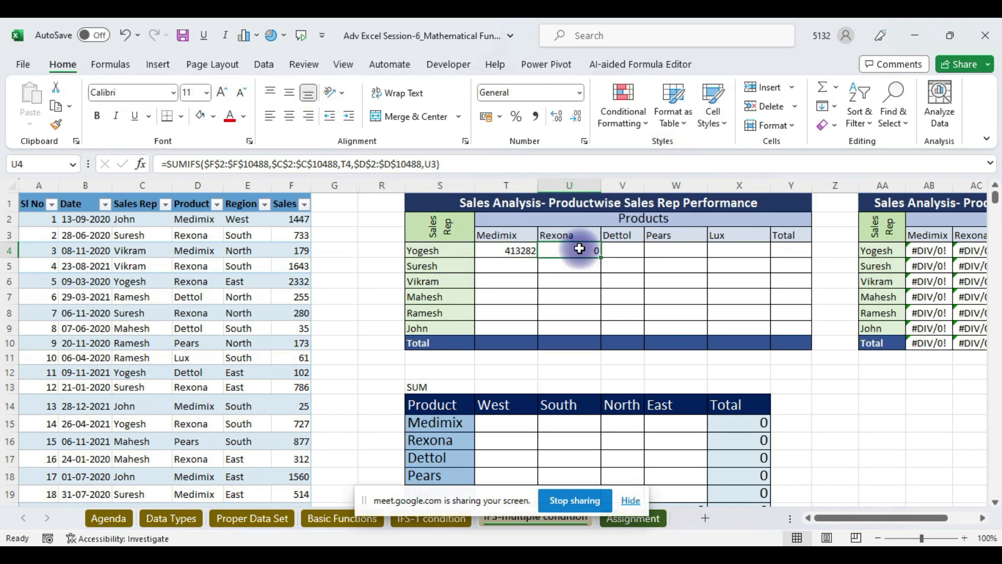
double_click(579, 249)
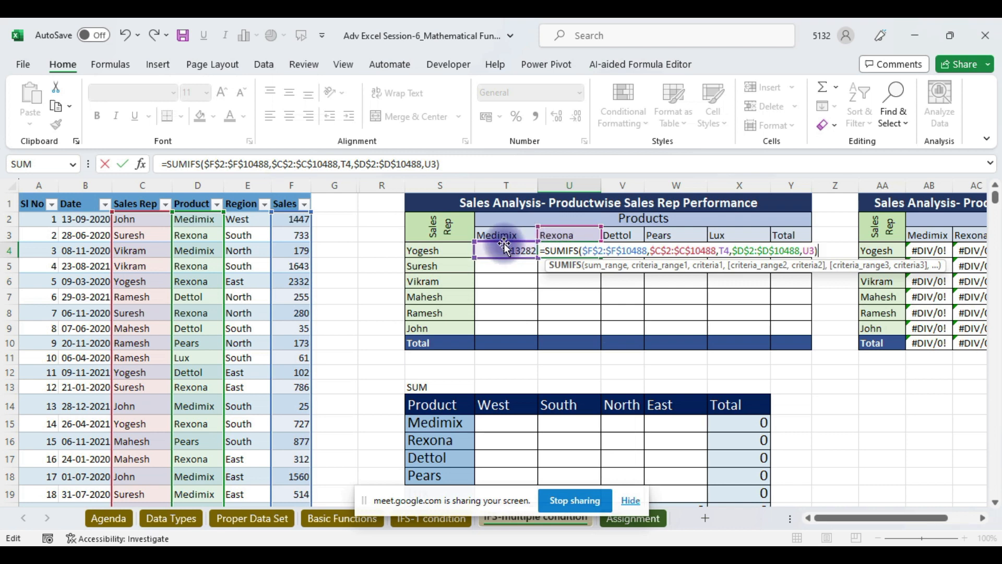
left_click_drag(426, 252, 507, 250)
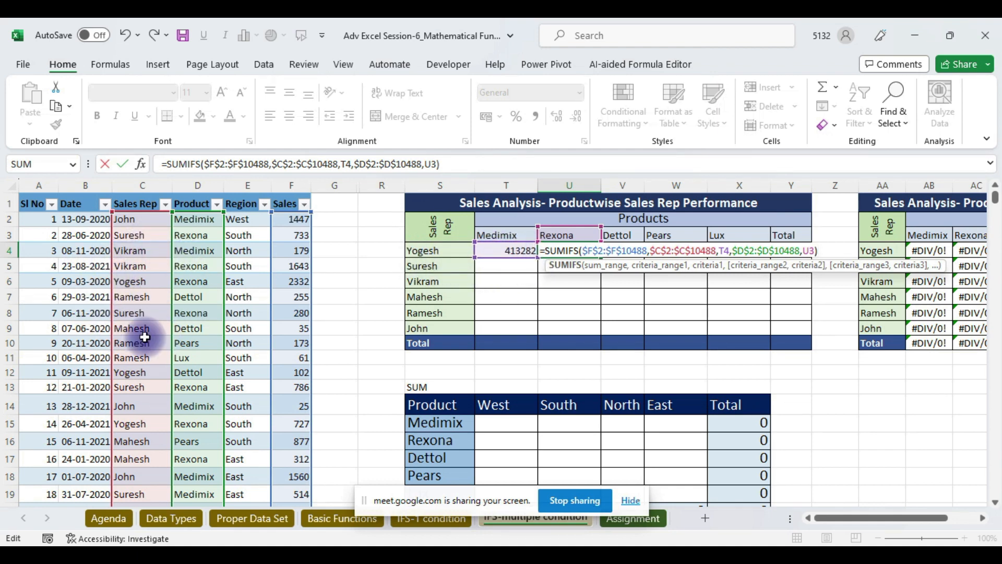
key("Return")
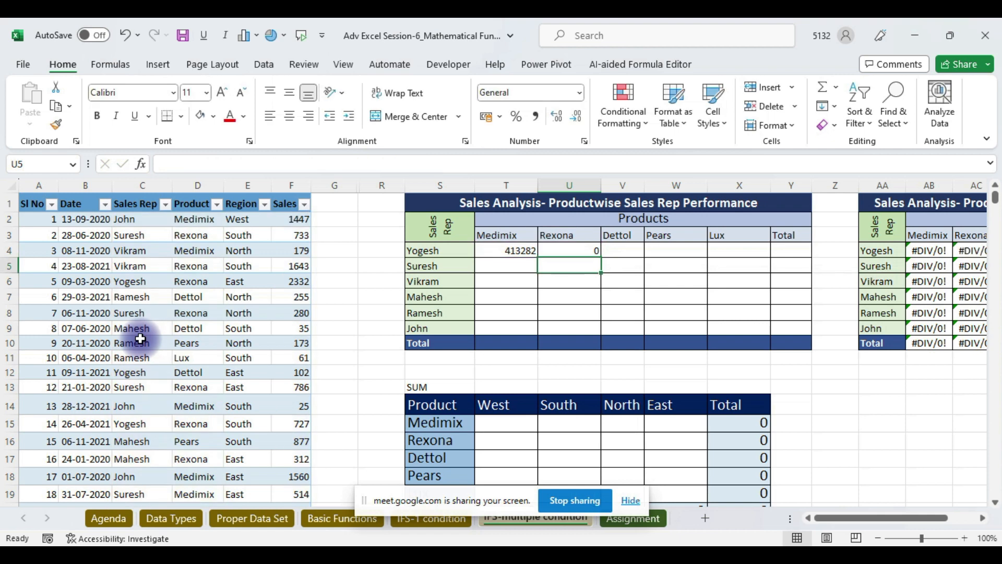
Copy the T4 SUMIFS formula down into T5 and examine the criteria references in the copy
left_click(516, 251)
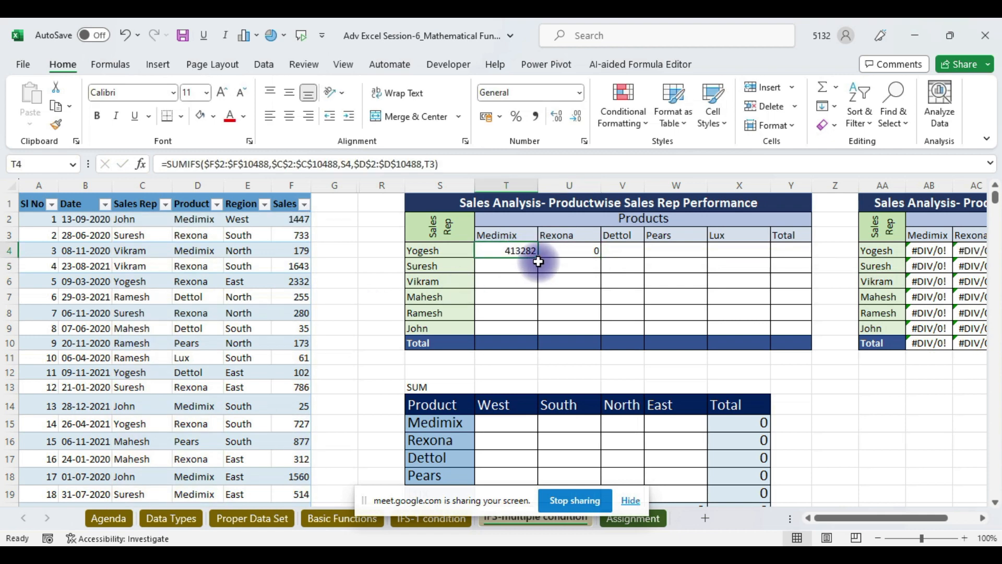
left_click_drag(537, 260, 538, 274)
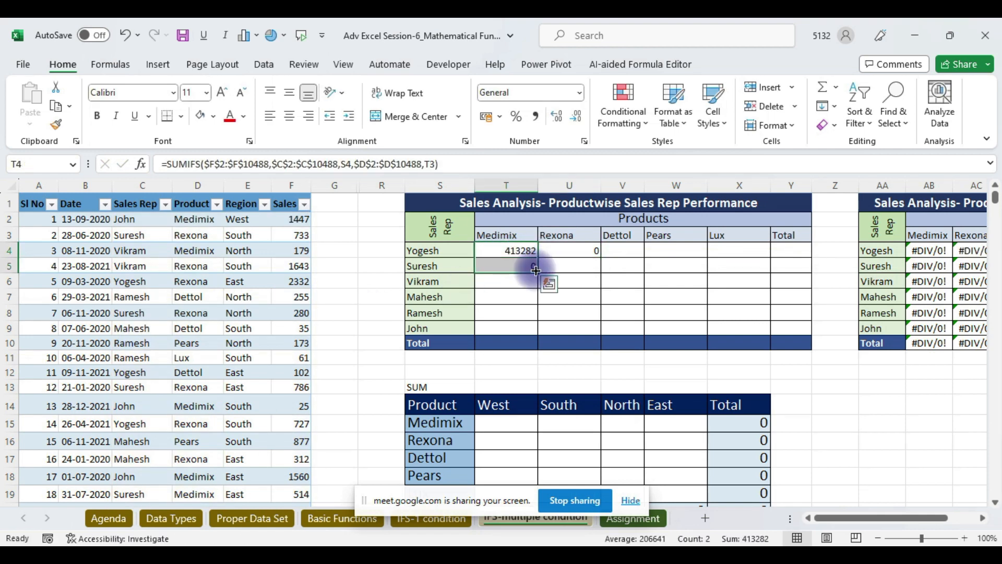
double_click(515, 264)
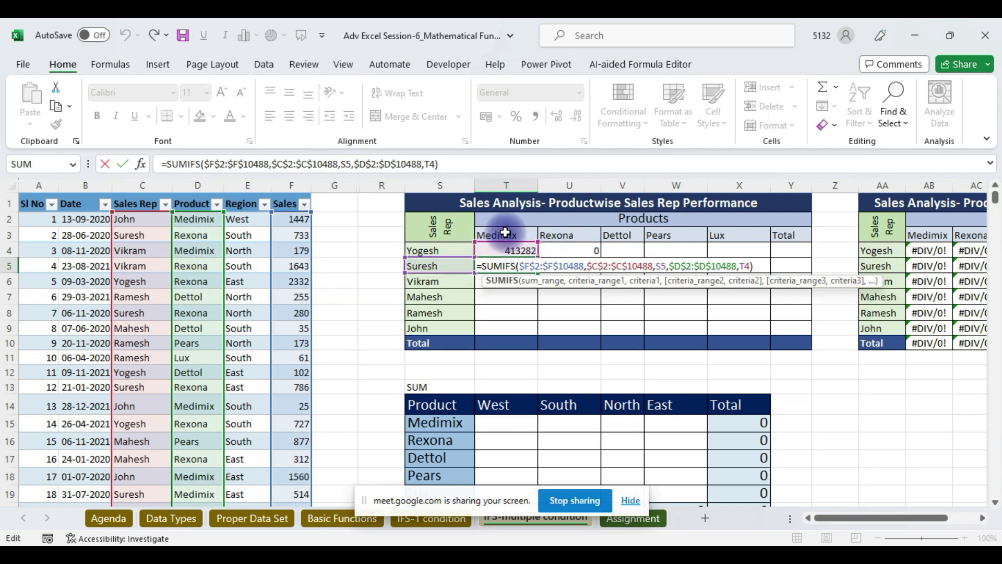
key("Return")
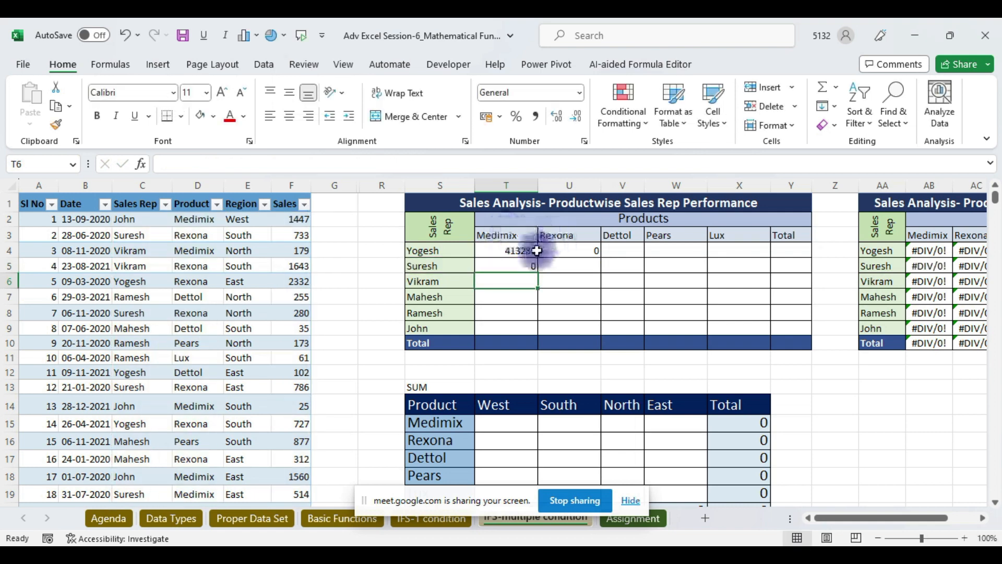
Clear the copied test formulas from cells T5 and U4
left_click(524, 265)
key("Delete")
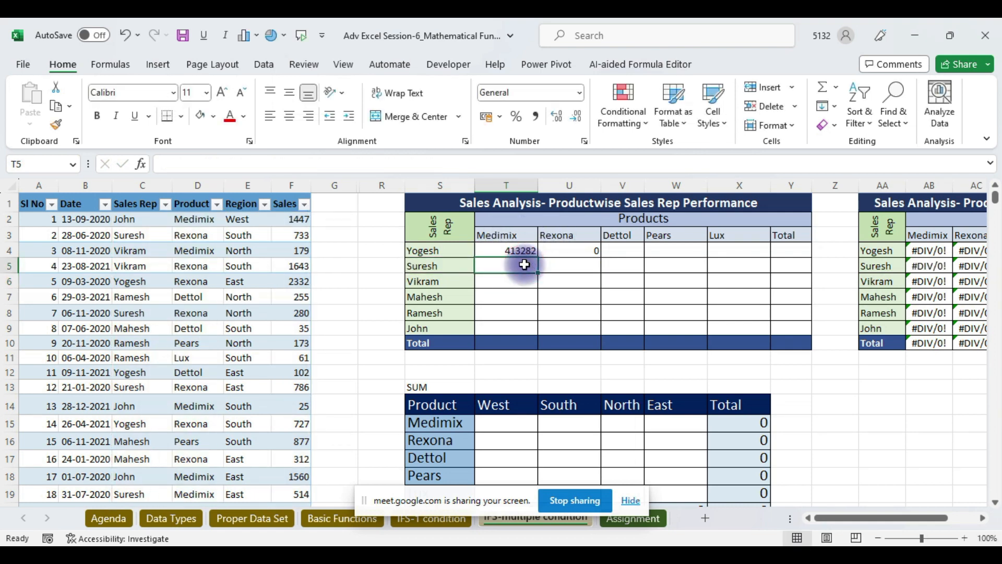
left_click(580, 256)
key("Delete")
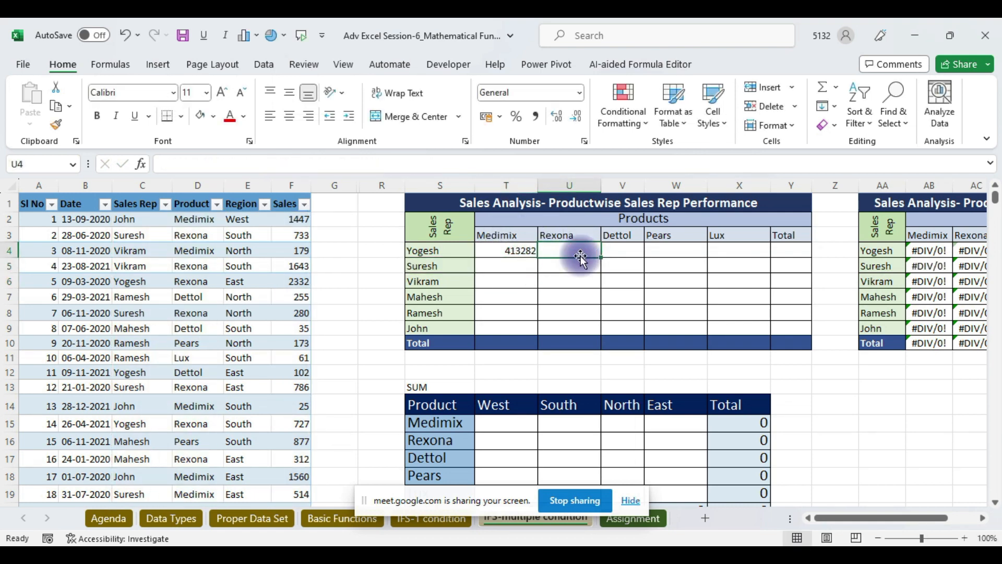
Edit the SUMIFS formula in T4 to use the mixed references $S4 and T$3 for its two criteria
left_click(509, 250)
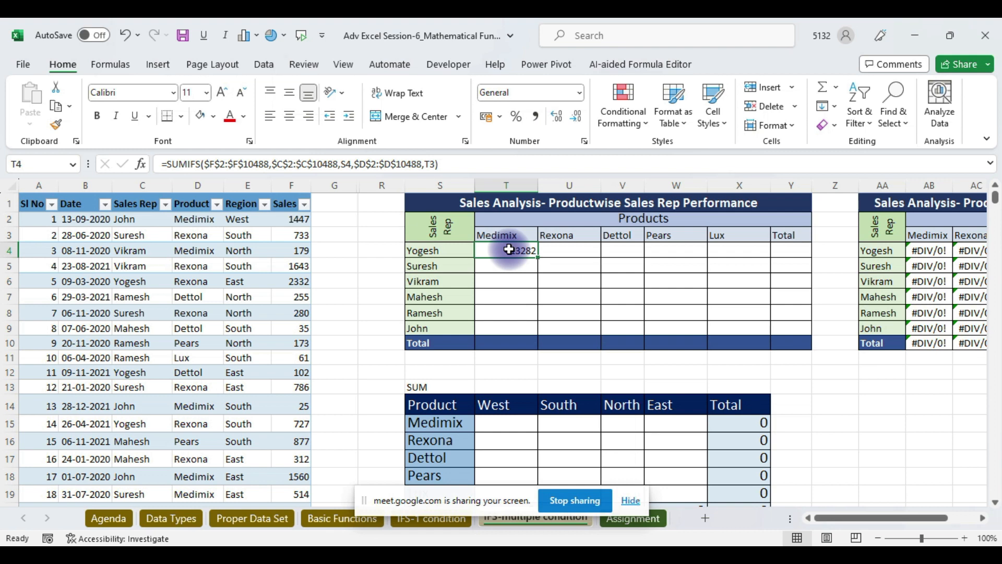
double_click(508, 250)
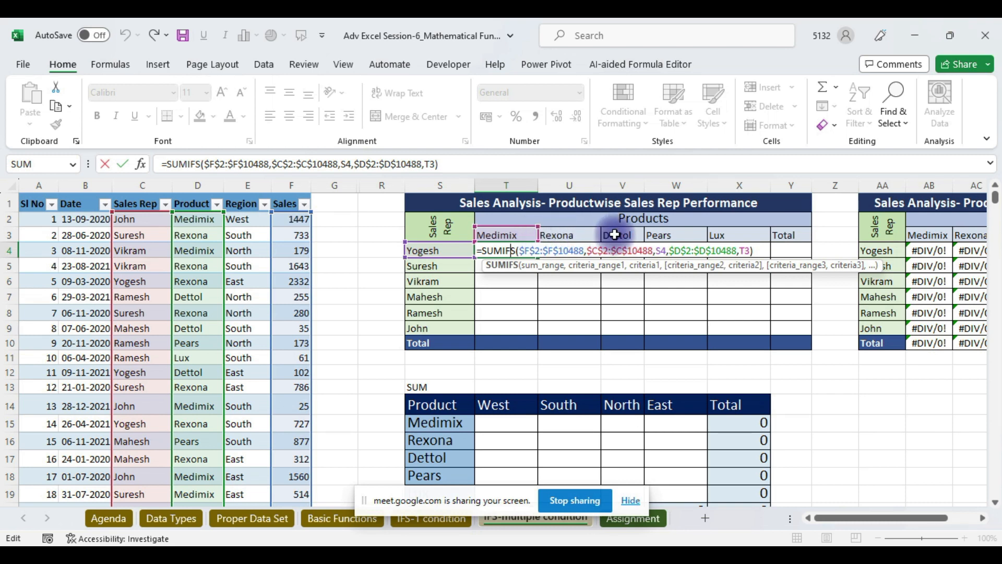
left_click(431, 164)
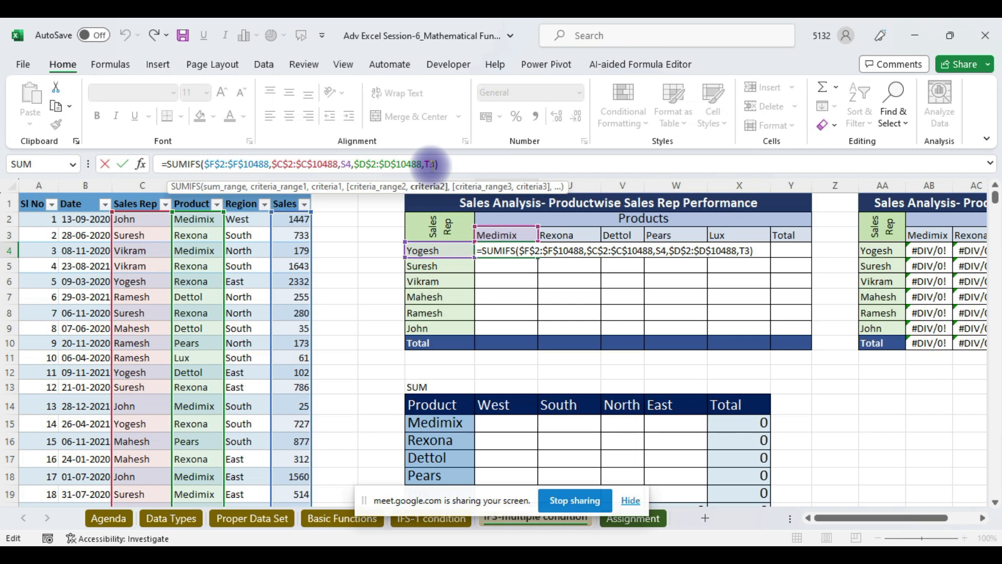
type("$")
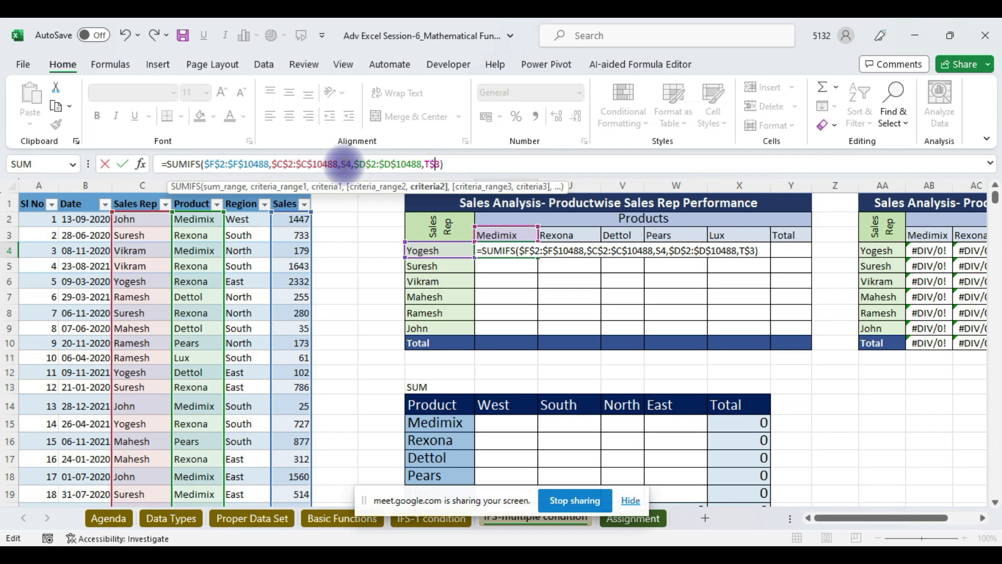
left_click(343, 164)
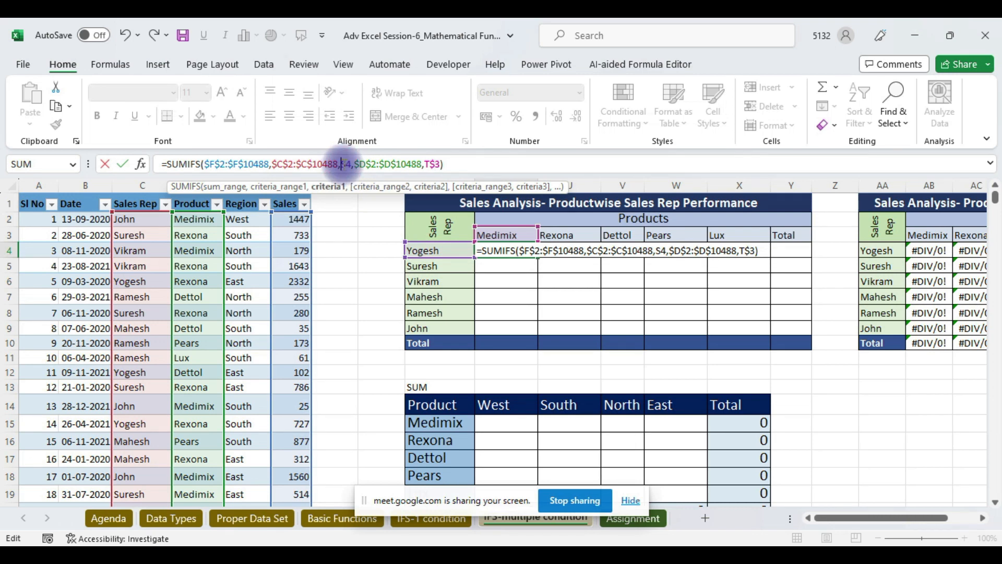
type("$")
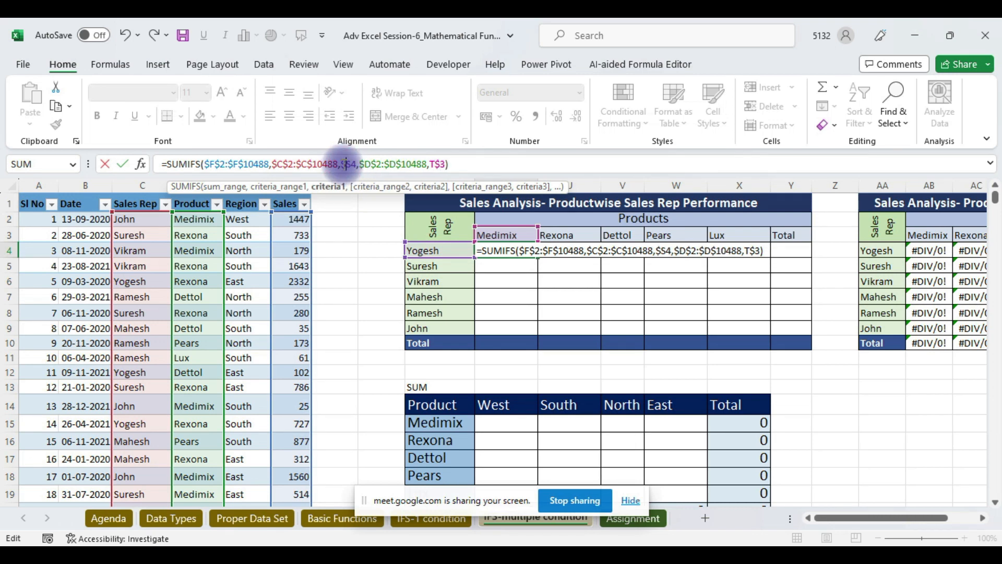
left_click(482, 164)
key("Return")
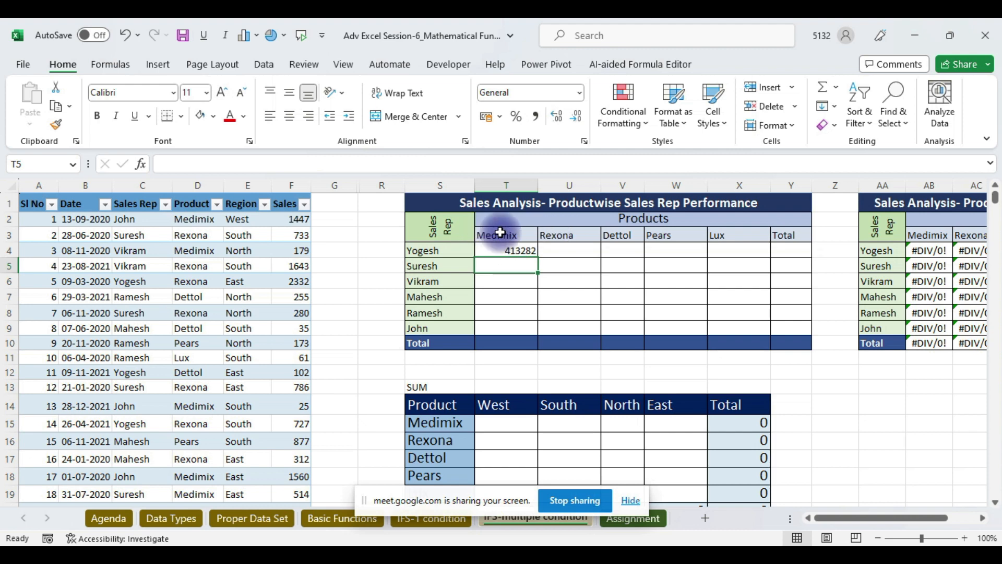
Fill the T4 formula across to the Lux column and down for all sales reps, keeping the Total row empty
left_click(512, 248)
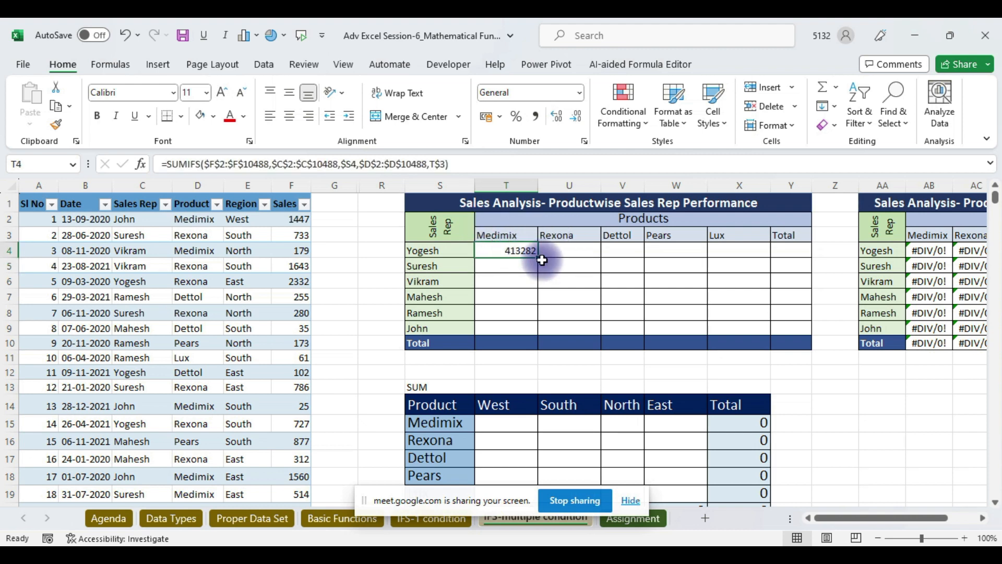
left_click_drag(542, 260, 764, 272)
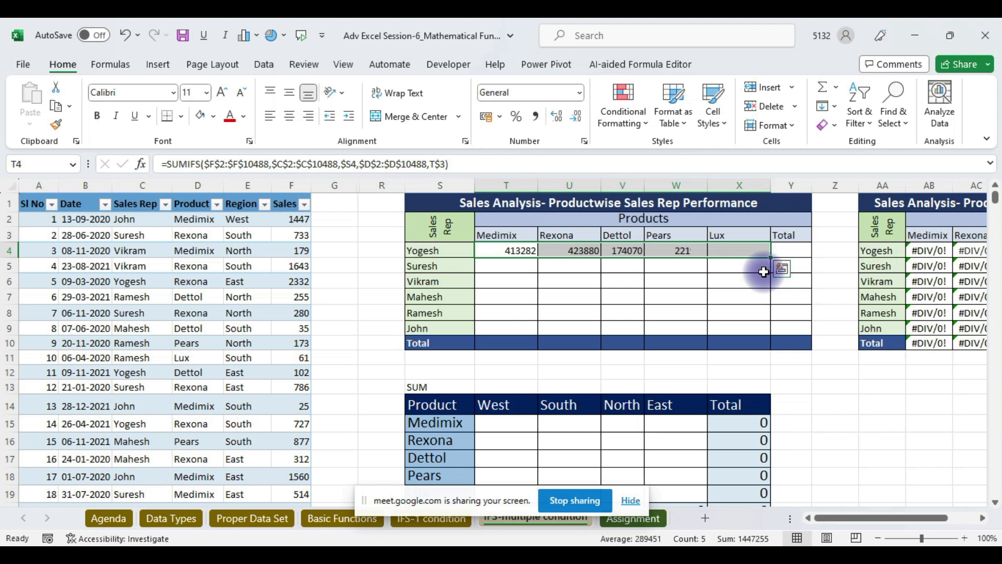
double_click(771, 257)
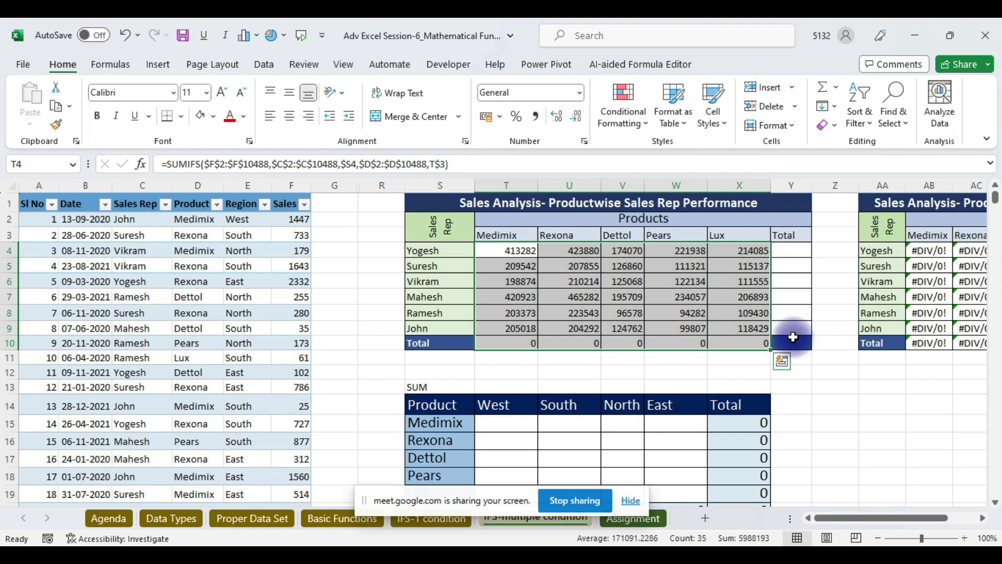
left_click(795, 340)
left_click_drag(811, 352, 486, 355)
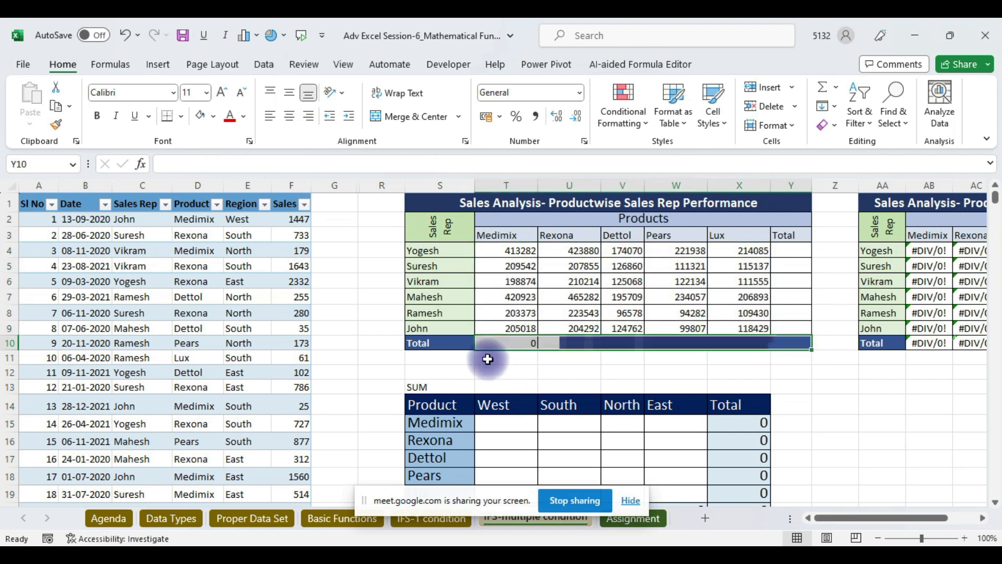
Examine the ranges and criteria references in the SUMIFS formula copied to X9
double_click(746, 327)
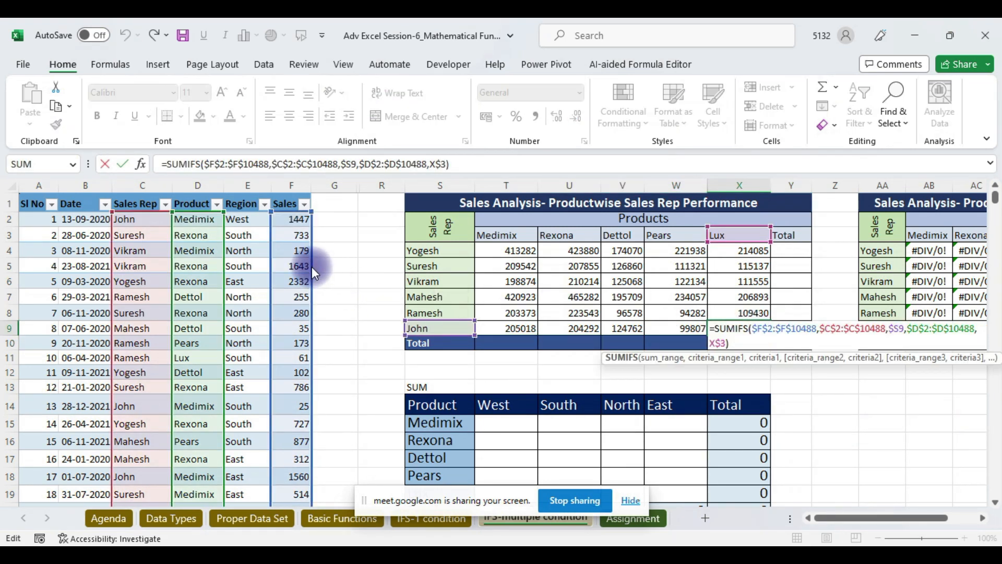
mouse_move(224, 268)
left_mouse_down()
mouse_move(169, 254)
mouse_move(222, 254)
left_mouse_up()
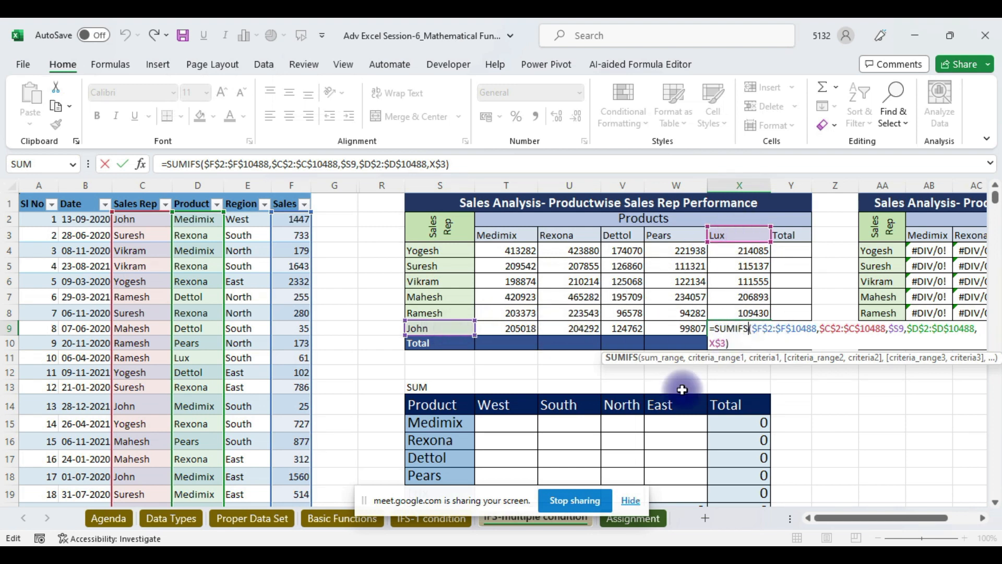
key("Return")
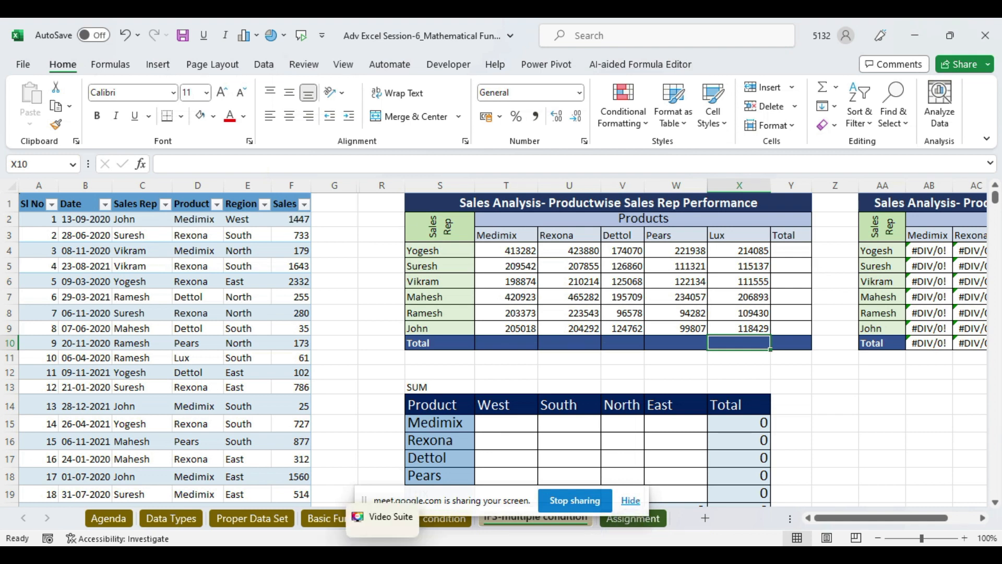
Switch to the Google Meet call to check the participants and return to the Excel workbook
mouse_move(277, 545)
left_click(221, 495)
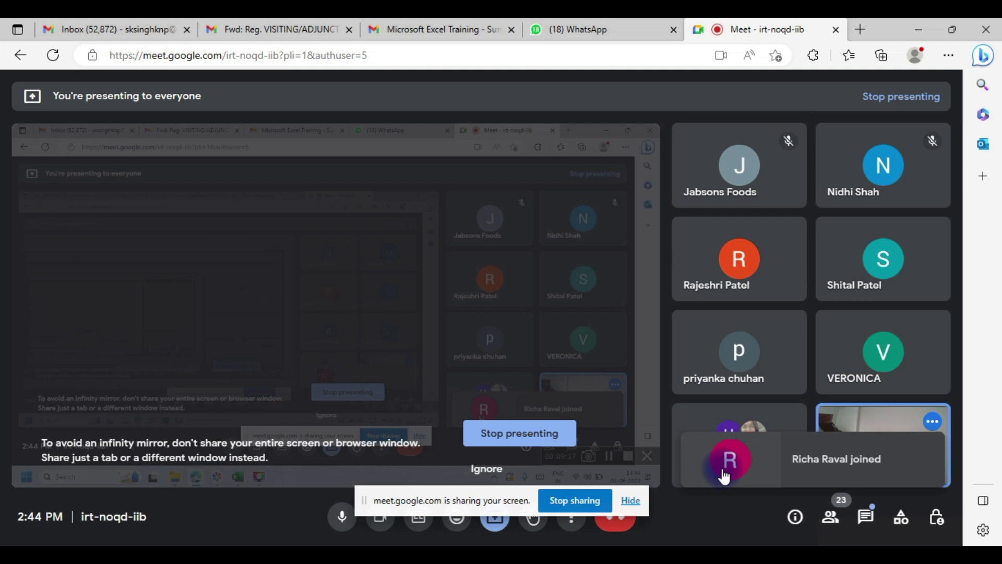
key("alt+Tab")
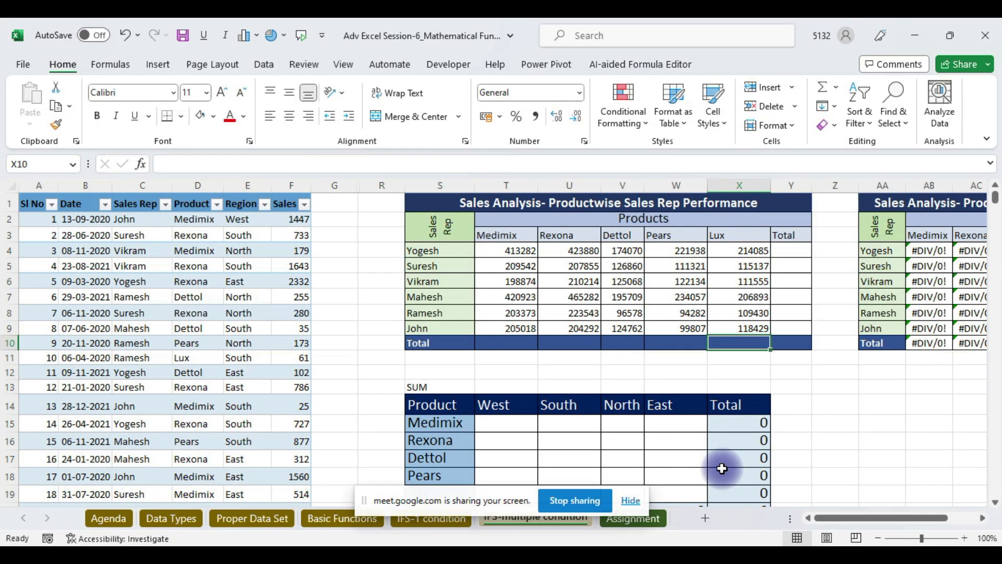
Sum T4:X4 in Y4 with AutoSum and fill the formula down the Total column to Y9
left_click(794, 251)
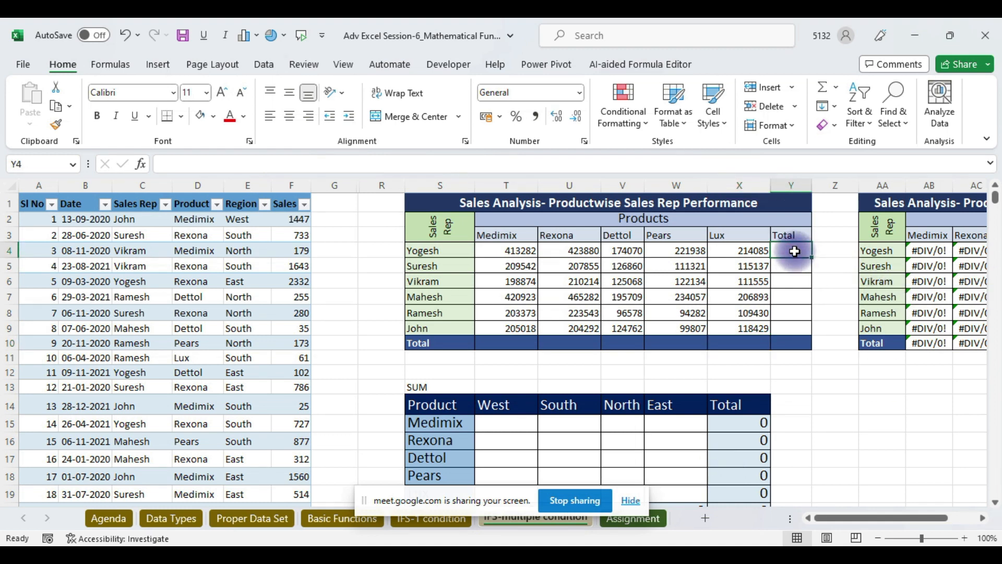
key("alt+equal")
key("Return")
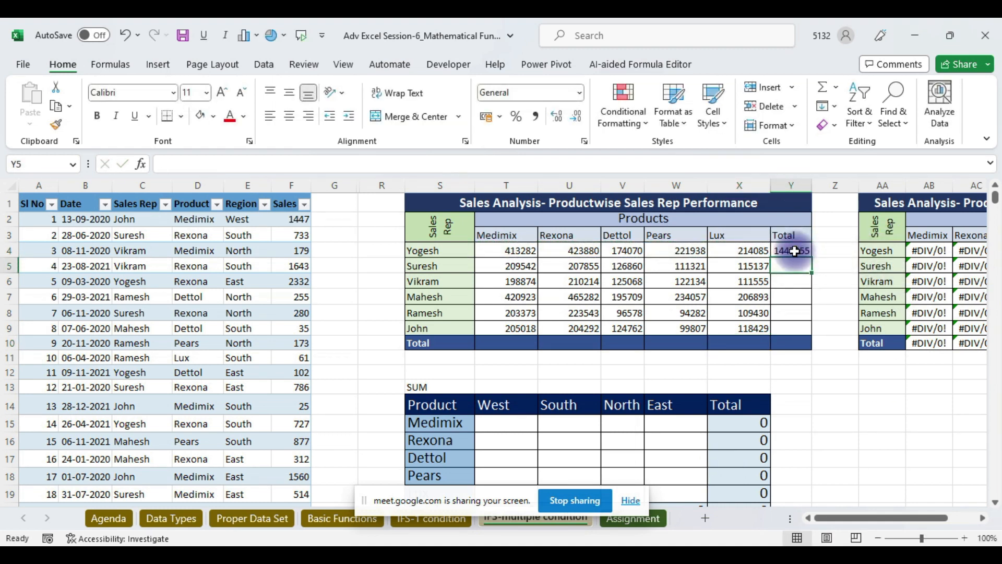
left_click(793, 251)
key("shift+Down")
key("shift+Down")
key("shift+Down")
key("shift+Down")
key("shift+Down")
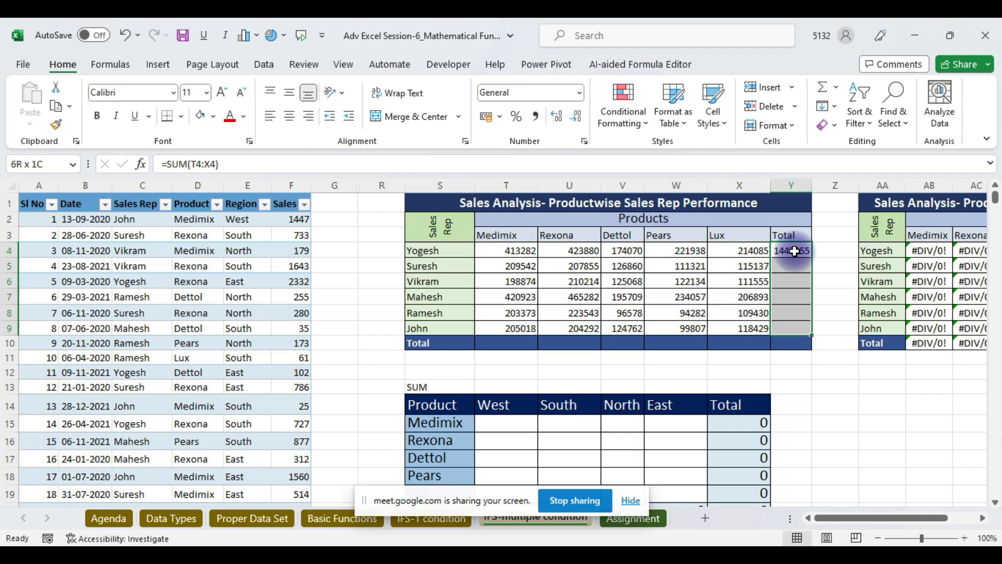
key("ctrl+d")
Sum the Medimix column T4:T9 in the Total row cell T10 with AutoSum
key("Down")
key("Down")
key("Down")
key("Down")
key("Down")
key("Down")
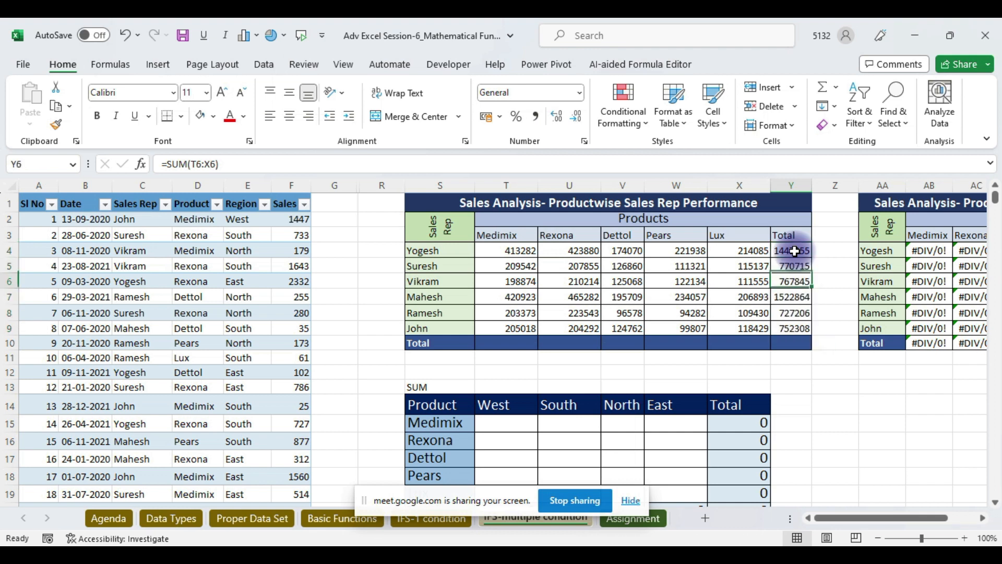
key("Left")
key("Left")
key("Left")
key("Left")
key("Left")
key("Left")
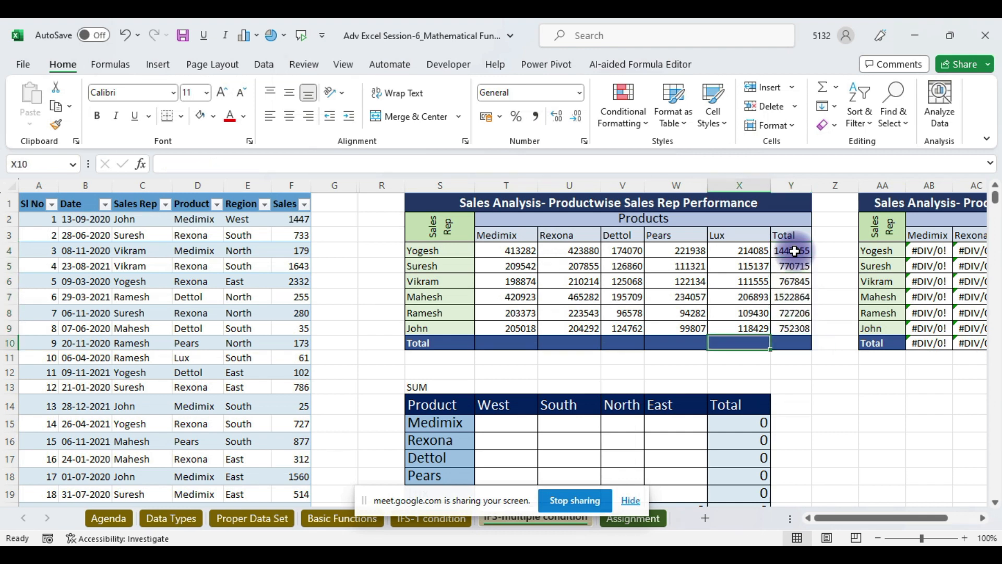
key("Right")
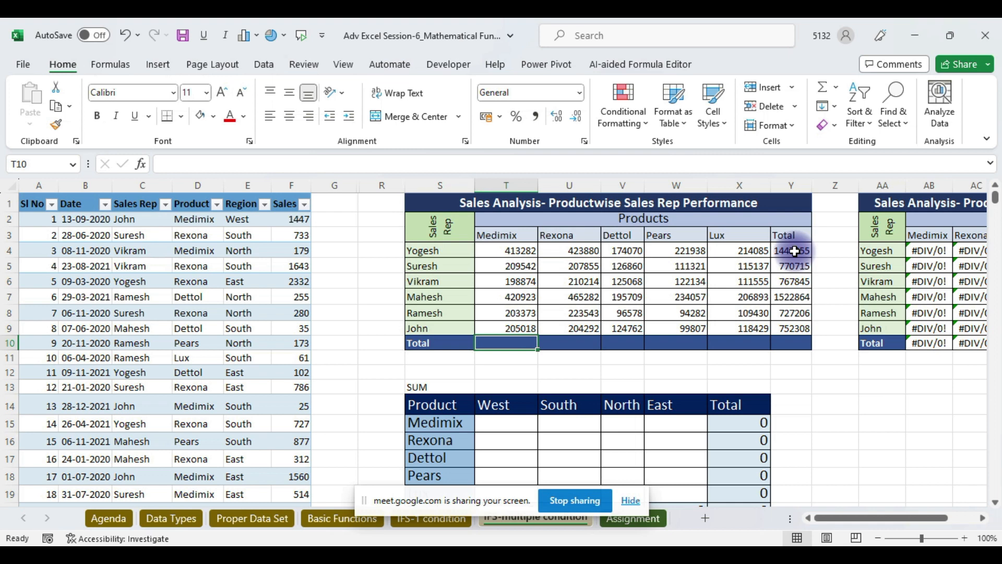
key("alt+equal")
key("Return")
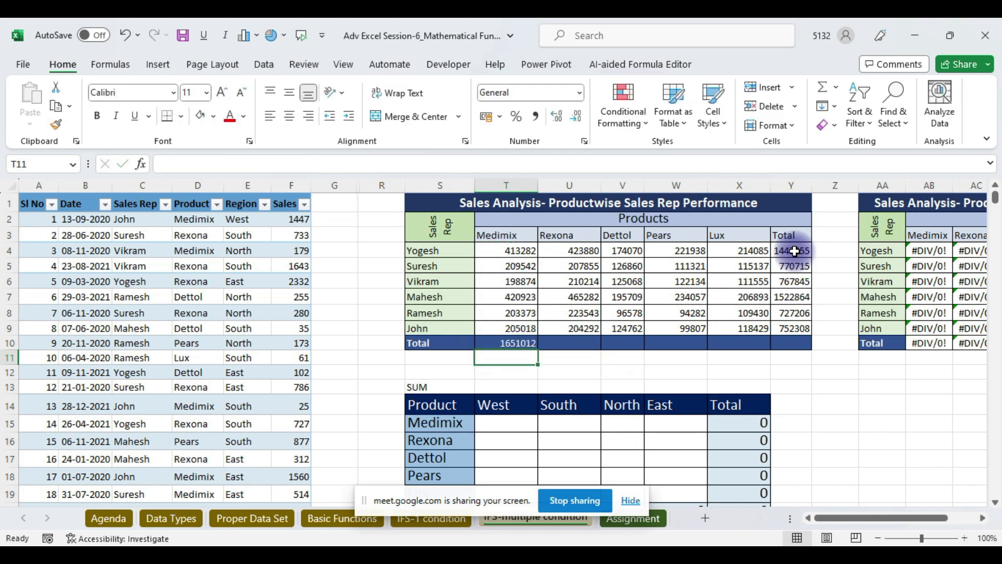
Fill the T10 sum formula across the Total row to Y10
key("Up")
key("shift+Right")
key("shift+Right")
key("shift+Right")
key("shift+Right")
key("shift+Right")
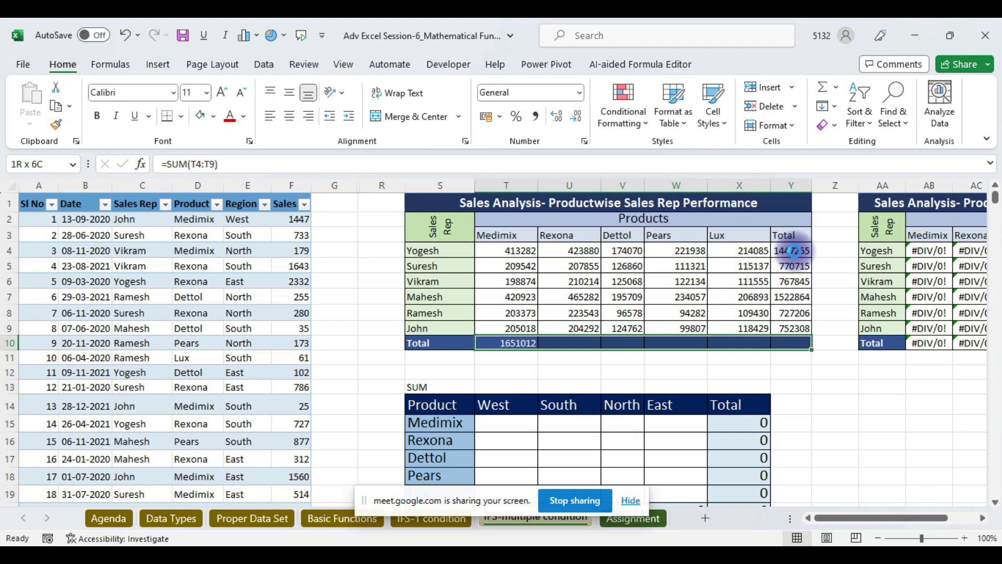
key("ctrl+r")
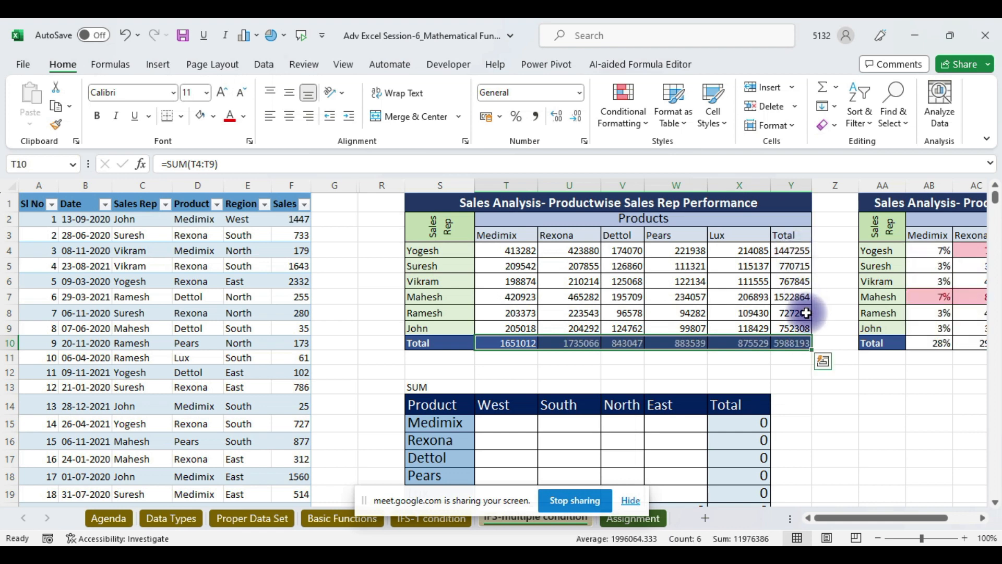
Check the grand total in Y10 against the sum of the whole Sales column starting at F2
left_click(809, 345)
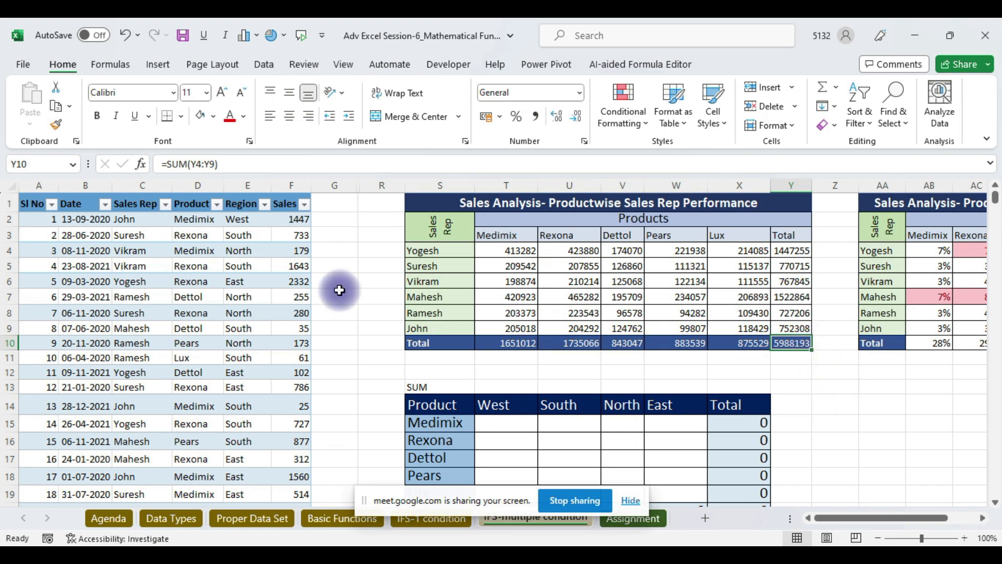
left_click(287, 222)
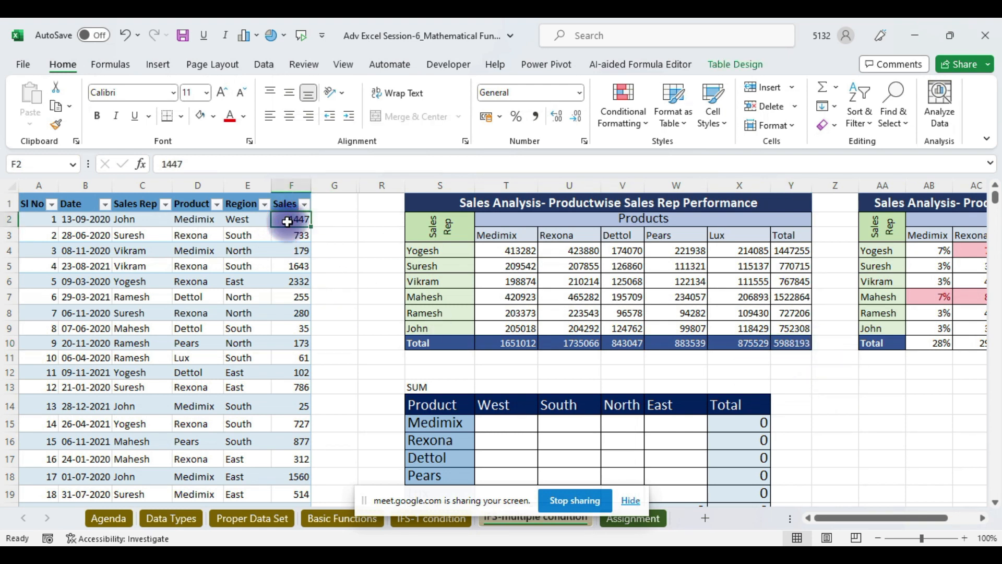
key("ctrl+shift+Down")
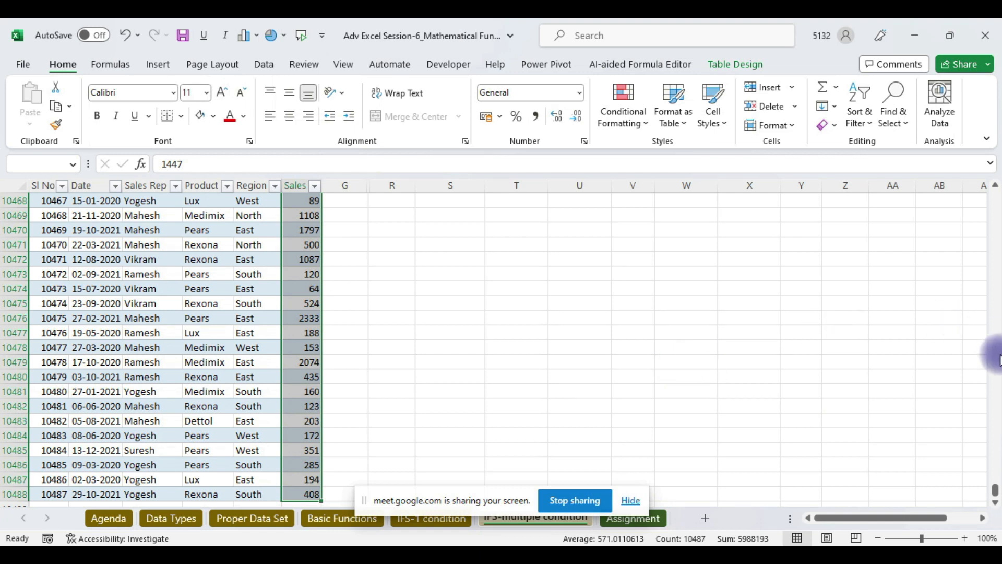
left_click_drag(995, 490, 995, 131)
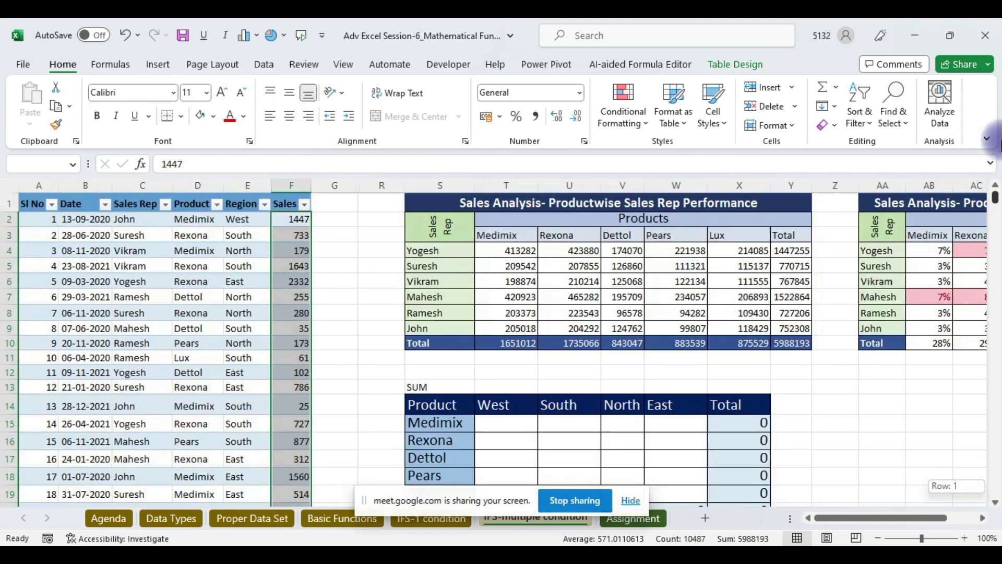
Clear the existing percentage values from AB4:AG10 in the second sales rep performance table
left_click(821, 377)
key("Right")
key("Right")
key("Right")
key("Right")
key("Right")
key("Right")
key("Right")
key("Right")
key("Right")
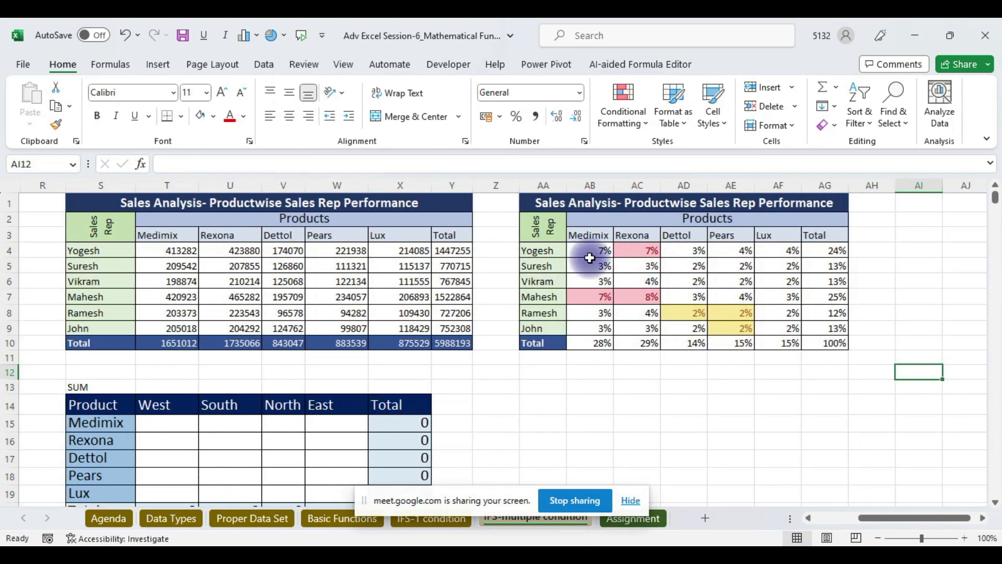
left_click_drag(587, 250, 817, 343)
key("Delete")
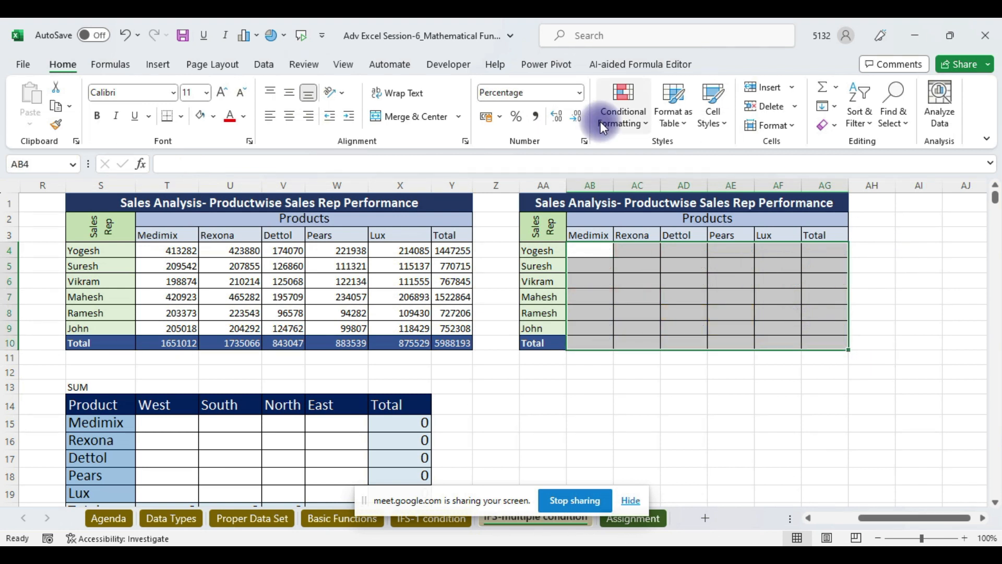
Clear the conditional formatting rules from the selected cells AB4:AG10
left_click(634, 129)
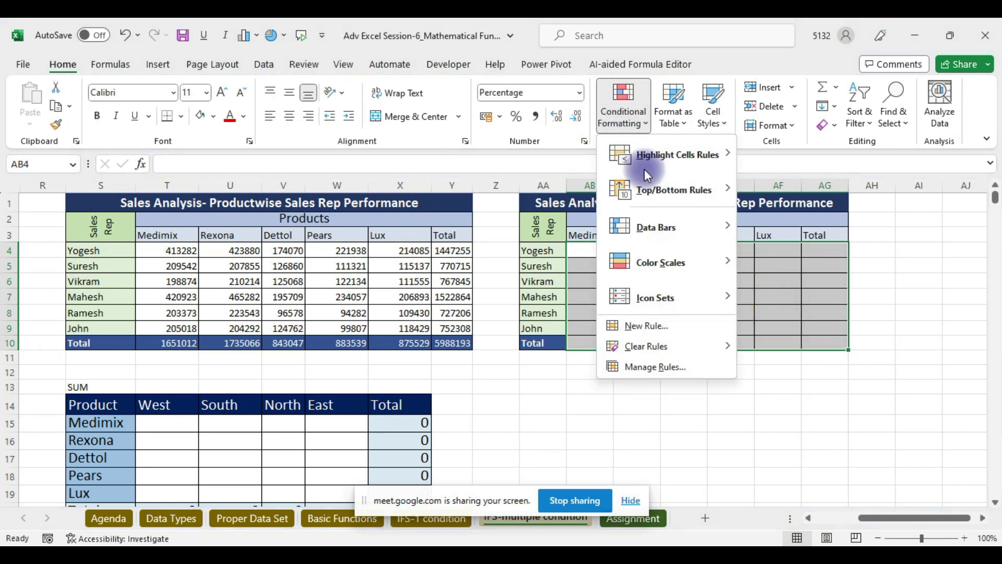
mouse_move(678, 348)
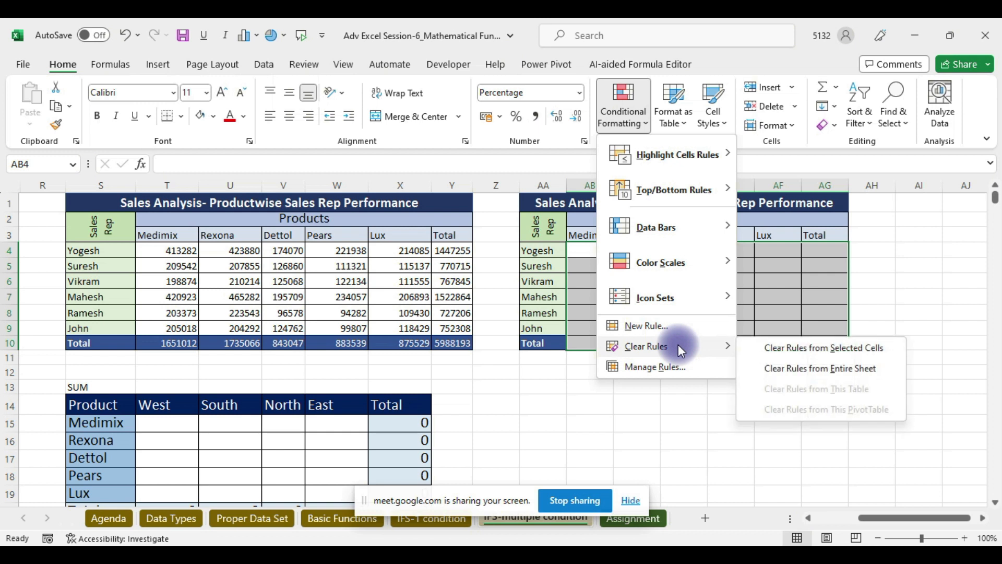
left_click(800, 350)
Enter the formula =T4/Y10 in AB4 to calculate the first rep's Medimix share of the grand total
left_click(583, 249)
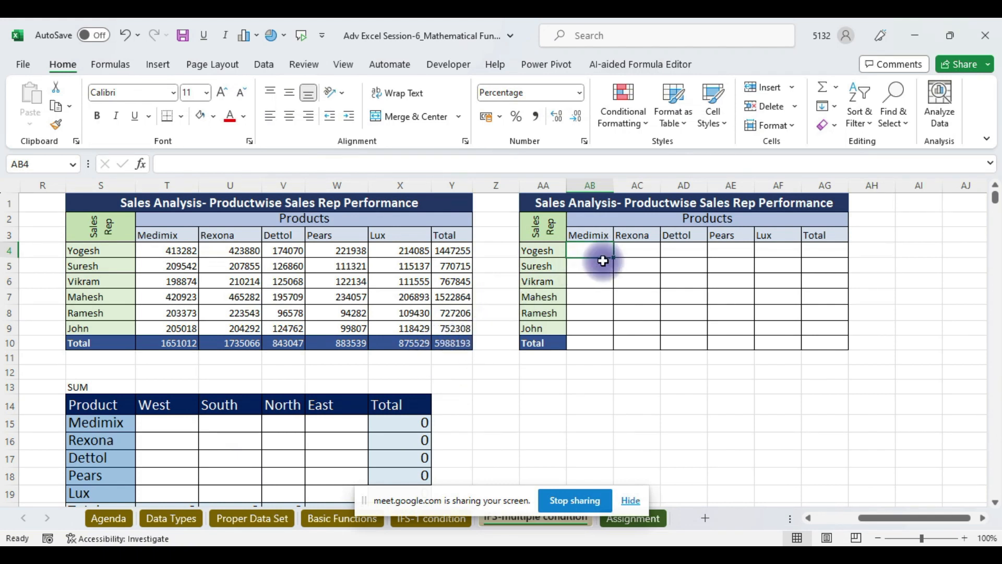
type("=")
left_click(163, 251)
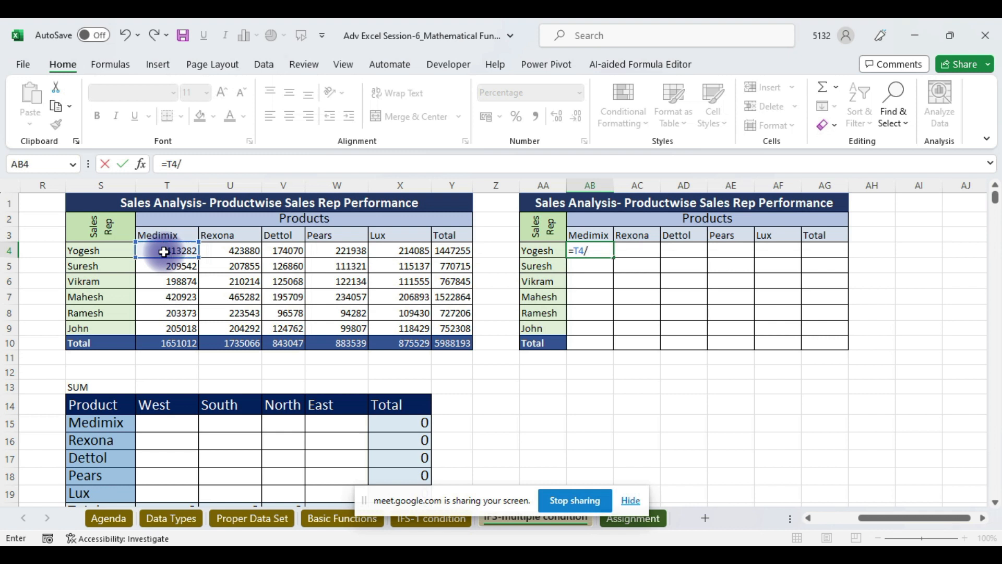
left_click(450, 344)
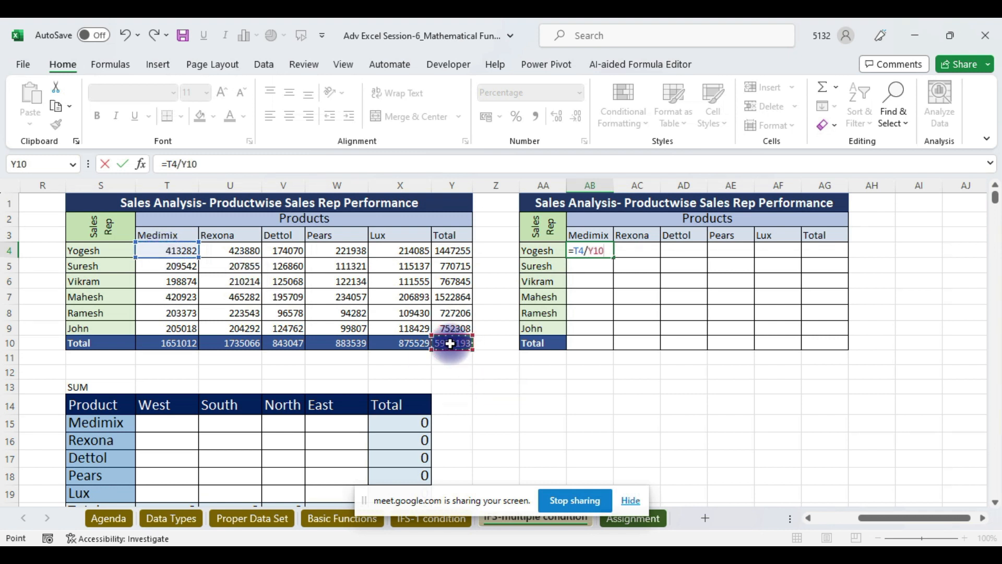
key("Return")
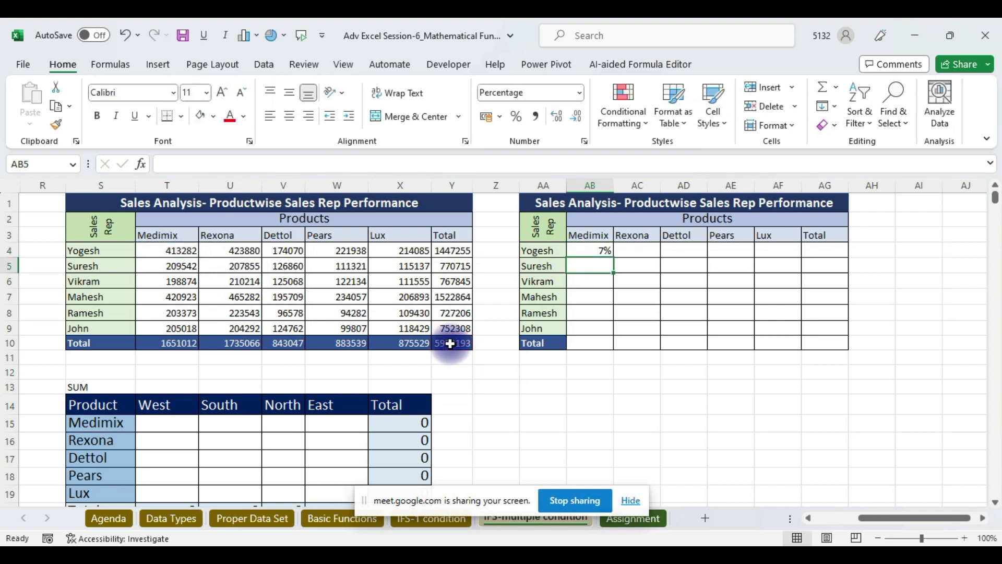
Try to fill the AB4 formula with its relative Y10 reference across the first rep's row to AF4
left_click(583, 253)
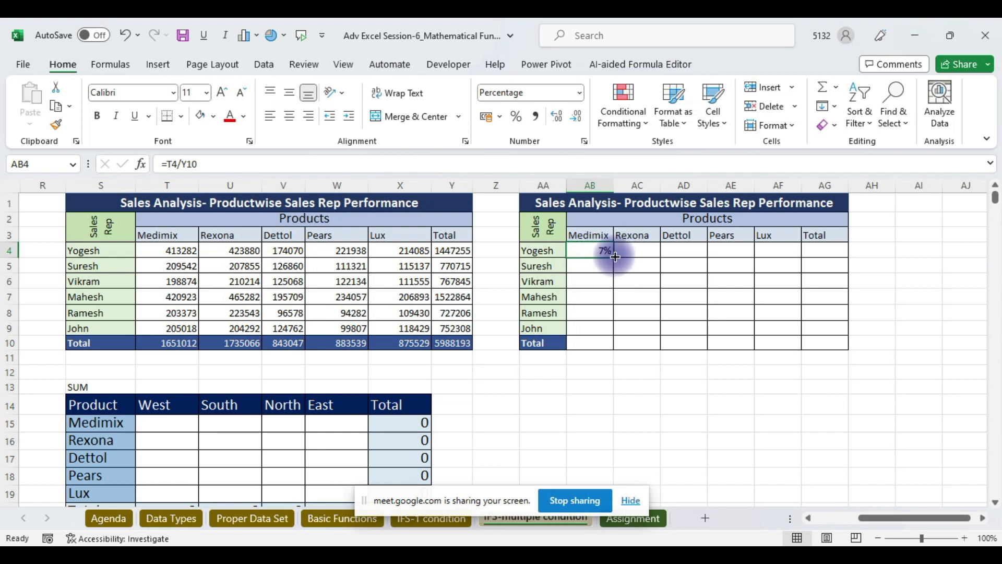
left_click_drag(615, 257, 821, 257)
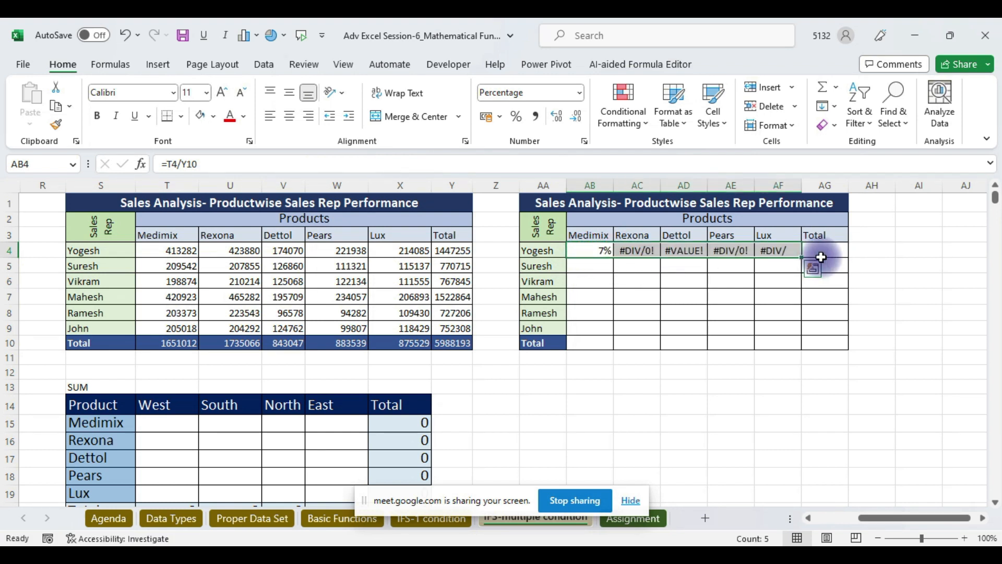
Make the divisor in AB4 absolute so the formula is =T4/$Y$10, and fill it through AB4:AF9
left_click(585, 249)
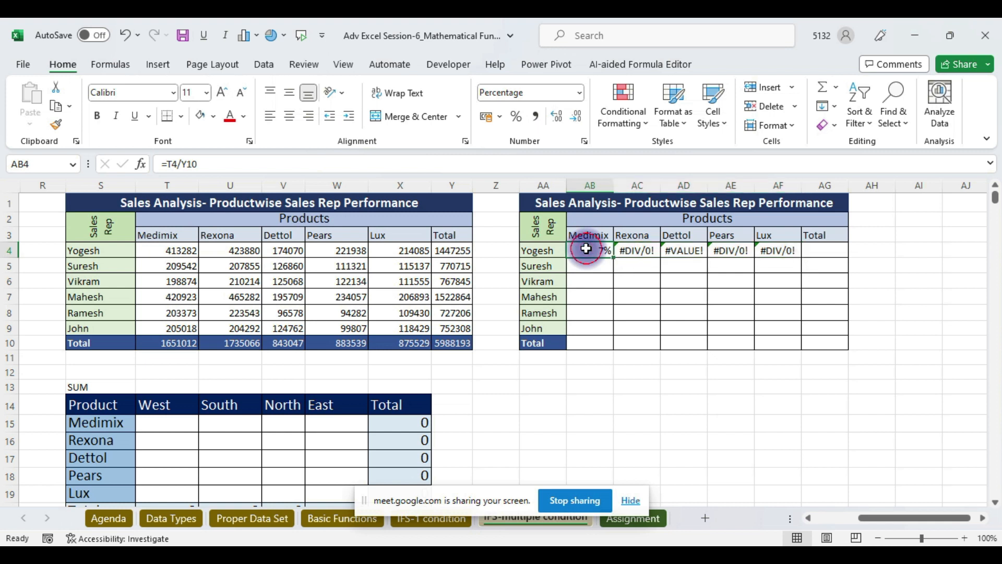
left_click(206, 164)
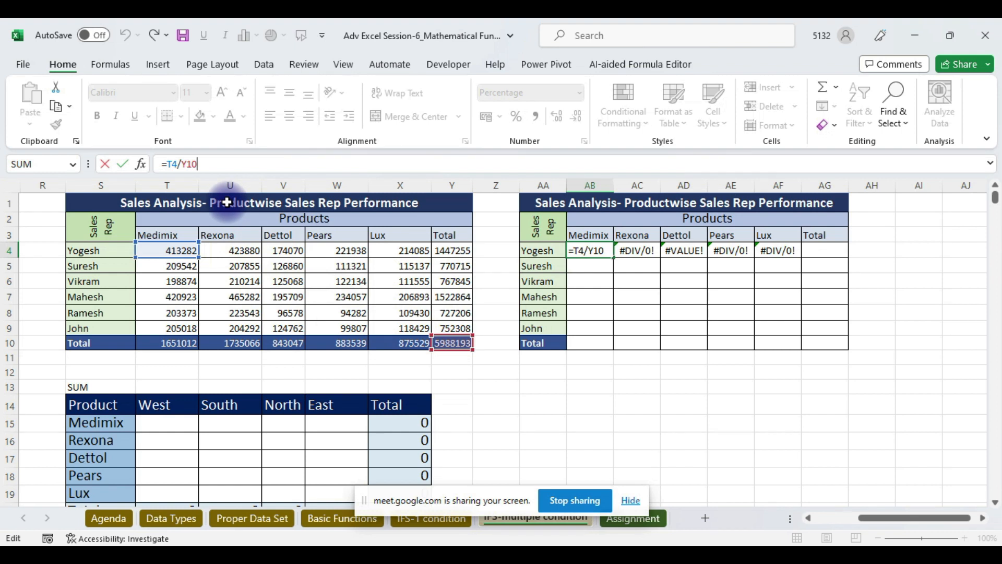
key("Return")
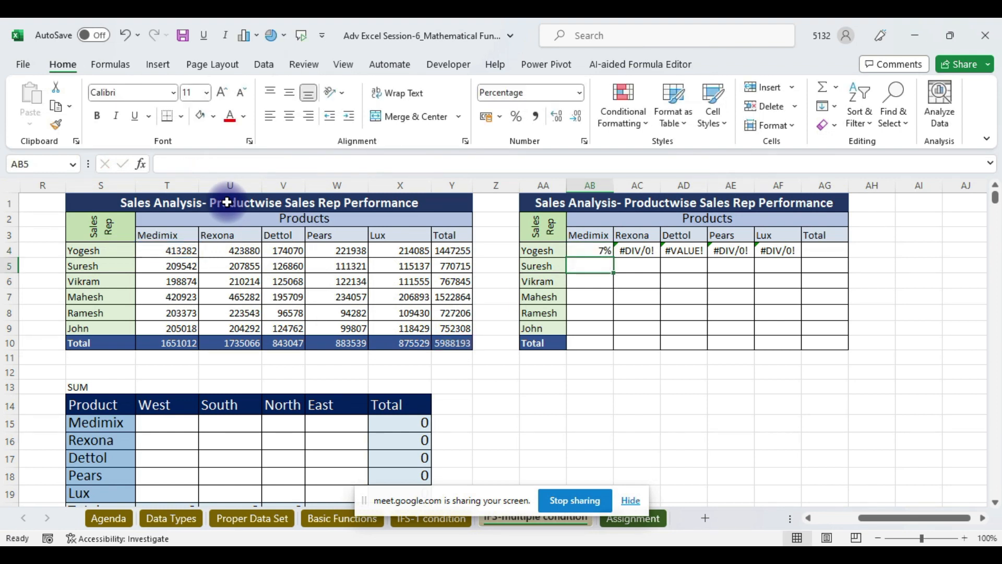
left_click(592, 250)
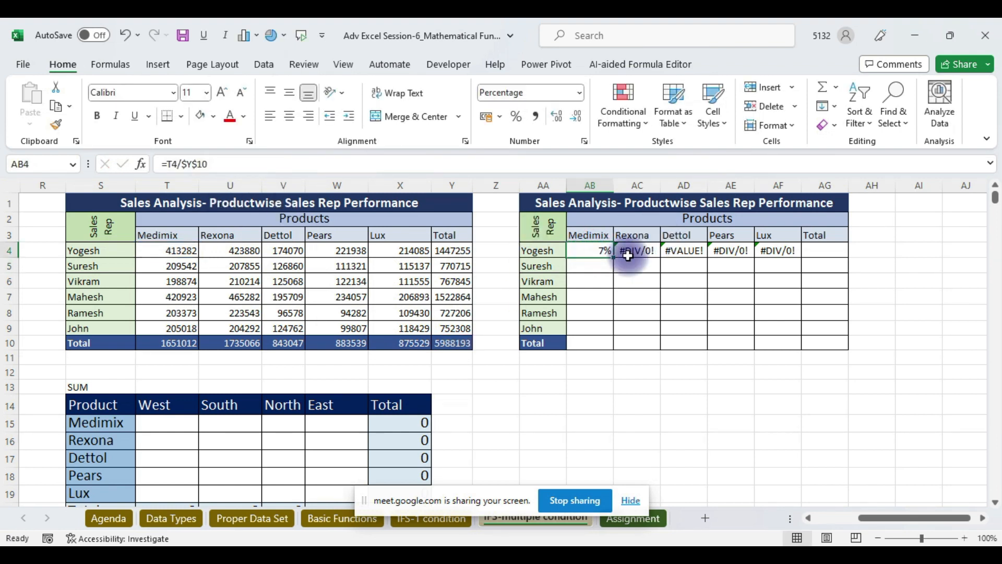
left_click_drag(615, 259, 801, 334)
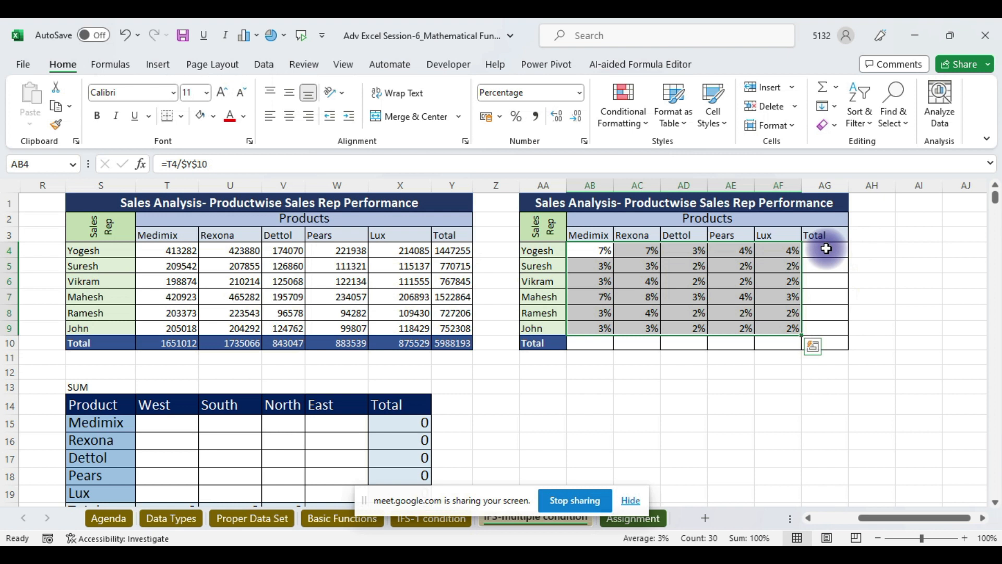
Extend the percentage formula from the Lux column into the Total column for all sales reps, AG4:AG9
left_click(793, 253)
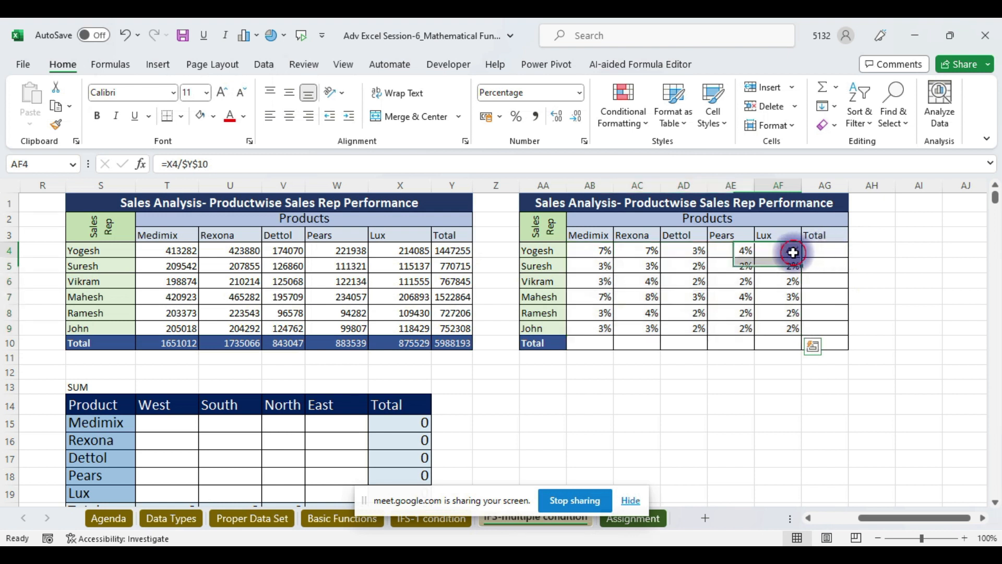
left_click_drag(803, 258, 841, 257)
left_click(850, 259)
left_click_drag(850, 259, 836, 335)
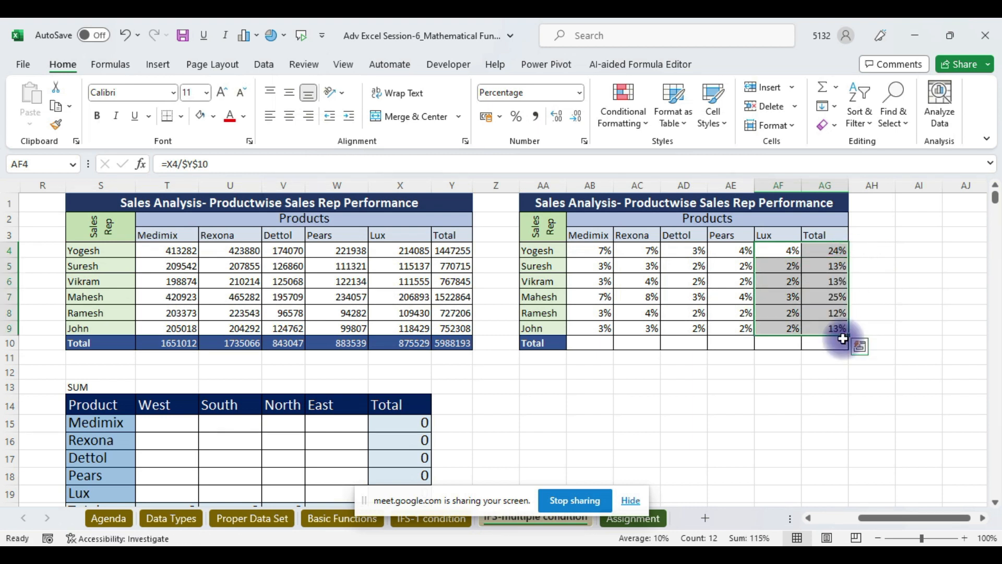
Copy the percentage formula from AB9 down into the Total row and fill it across AB10:AG10
left_click(591, 330)
left_click_drag(611, 333, 609, 347)
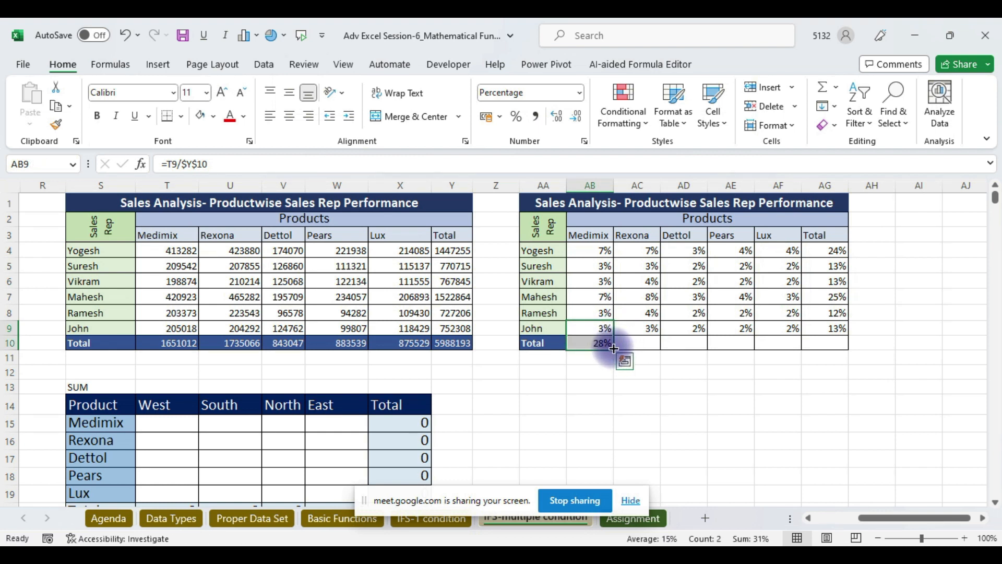
left_click_drag(613, 348, 863, 347)
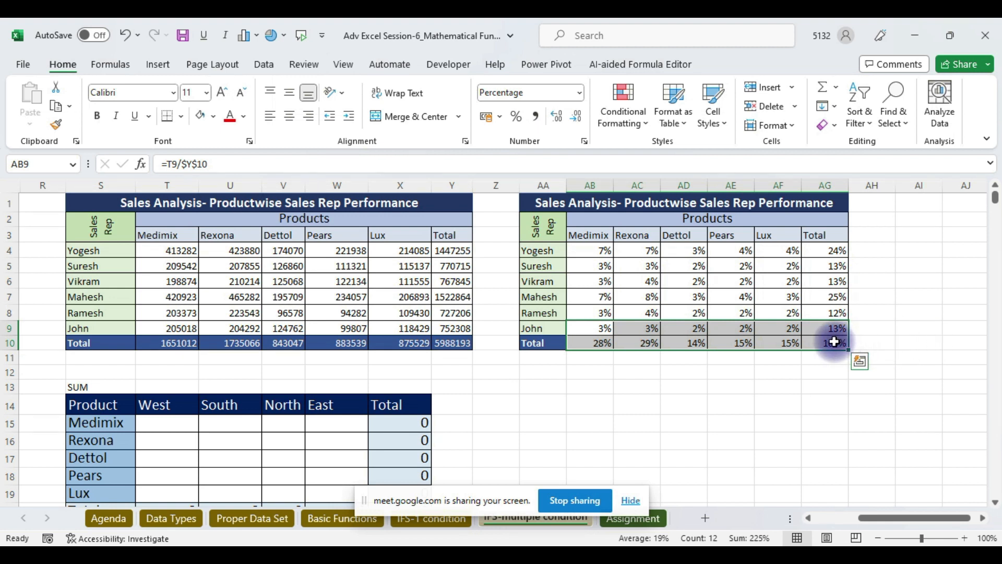
Examine the grand total percentage, each product's share in the Total row, and each sales rep's share in the Total column
left_click(834, 342)
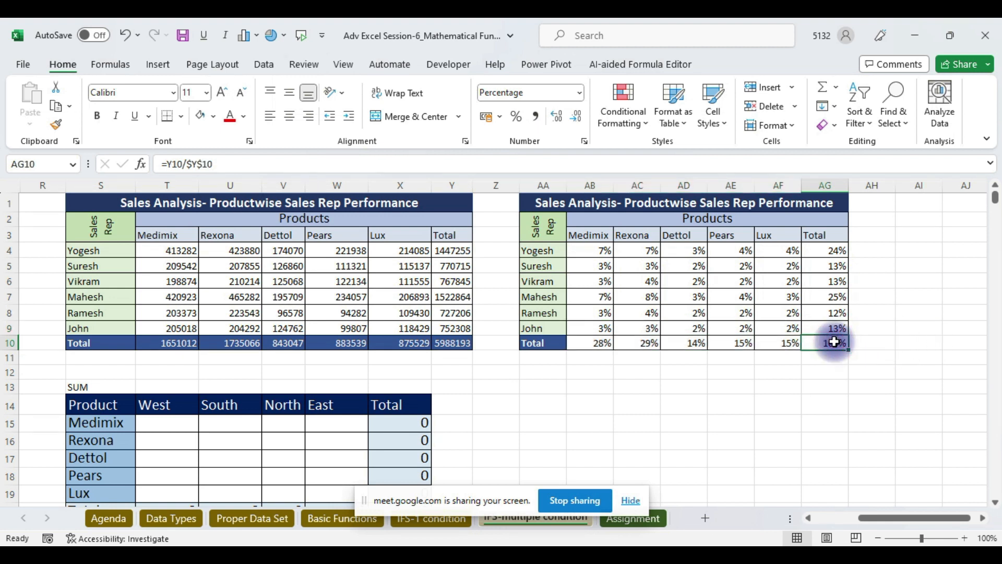
left_click(591, 236)
left_click_drag(590, 235, 603, 312)
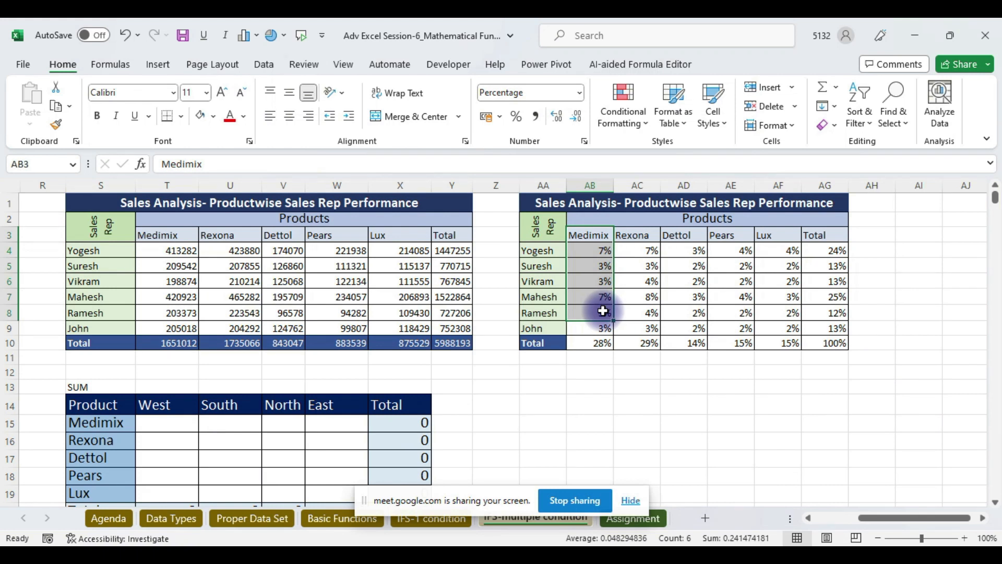
left_click(600, 343)
left_click(646, 345)
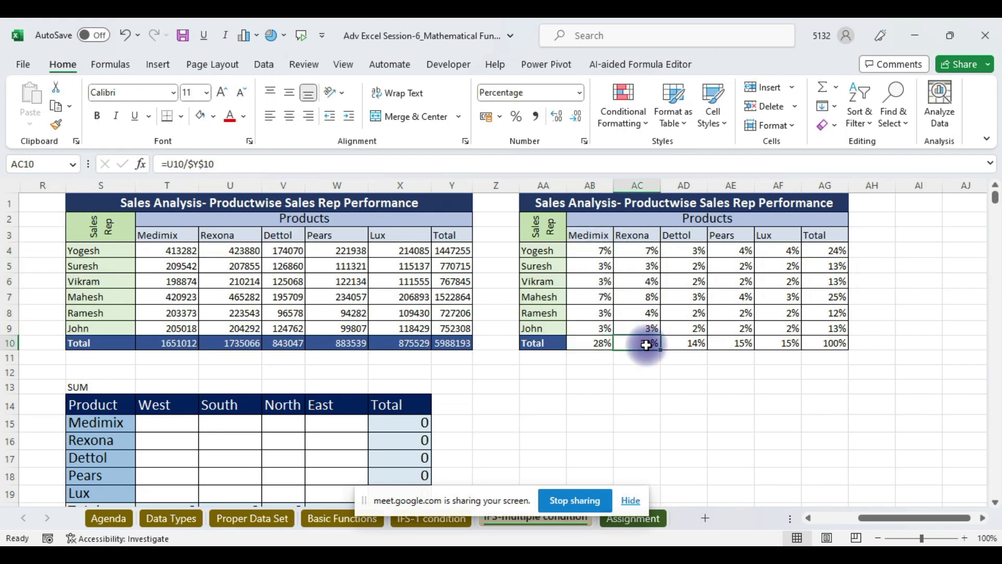
left_click(694, 343)
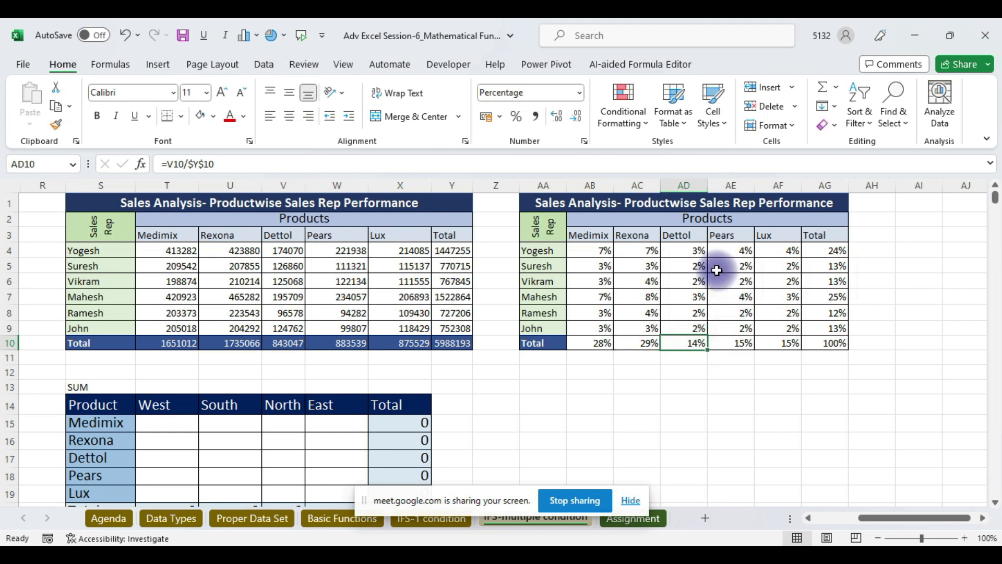
left_click_drag(542, 250, 802, 317)
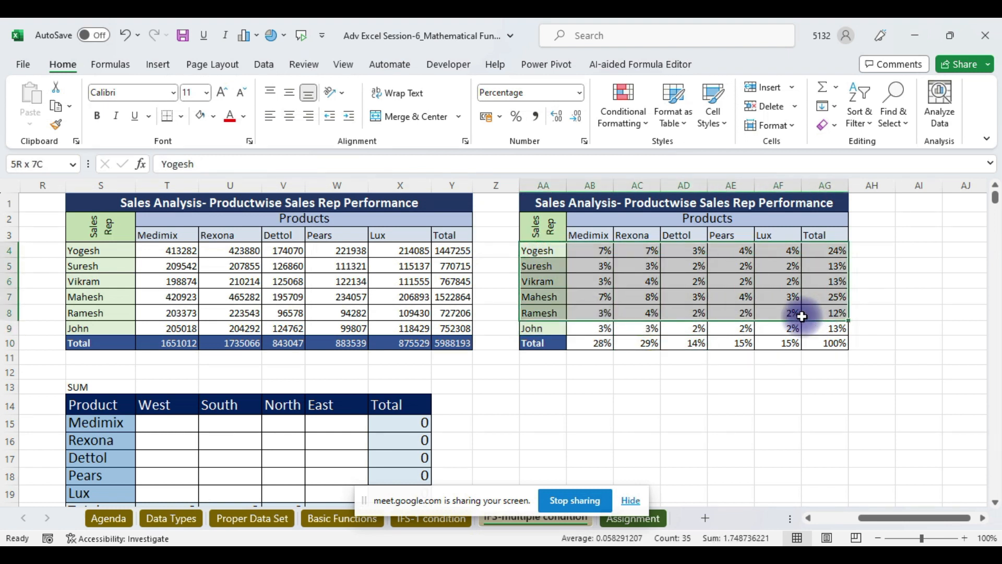
left_click(841, 253)
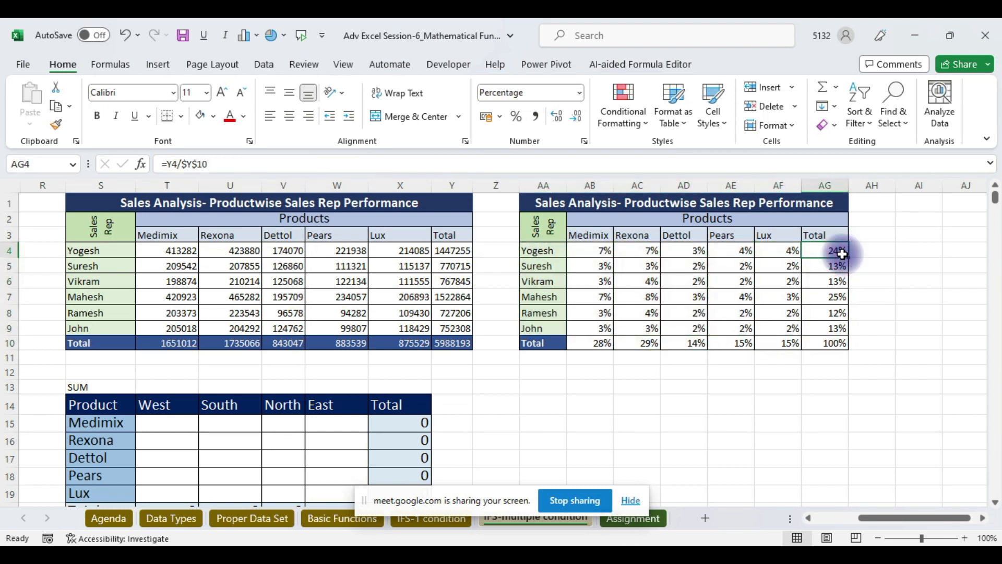
left_click(837, 265)
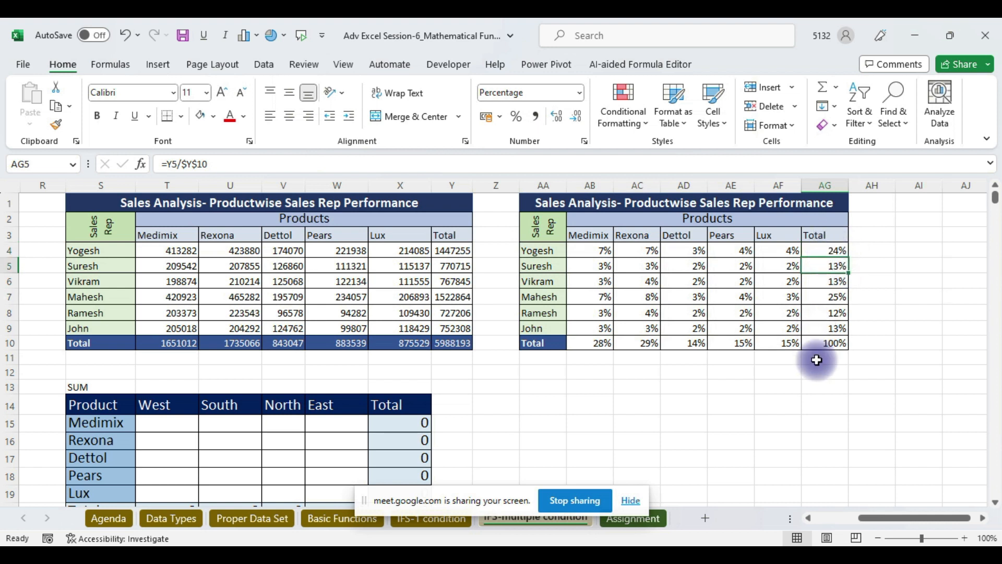
left_click(648, 281)
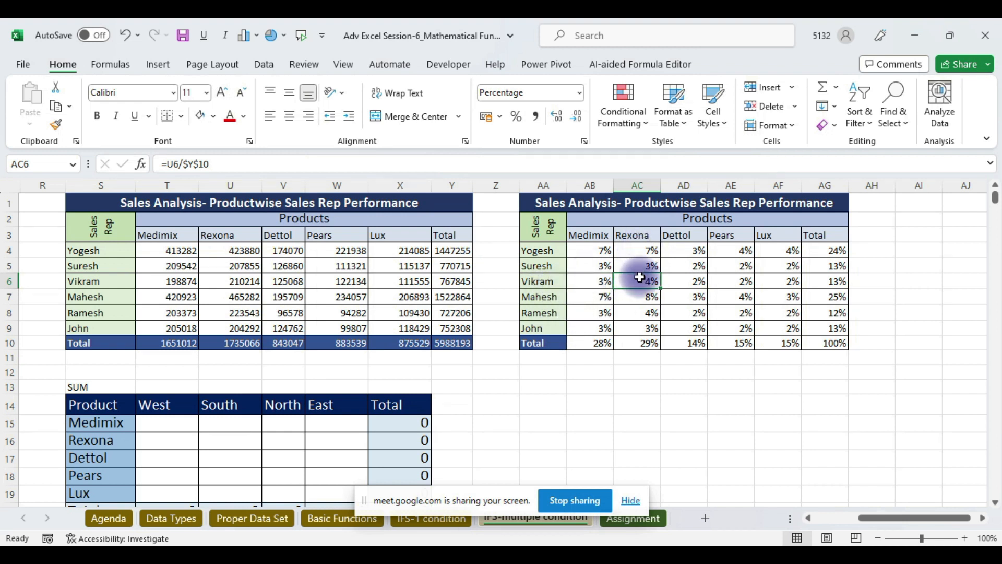
Apply a Top Items conditional formatting rule to AB4:AF9 for the top 3 values with Green Fill with Dark Green Text
left_click_drag(600, 250, 780, 330)
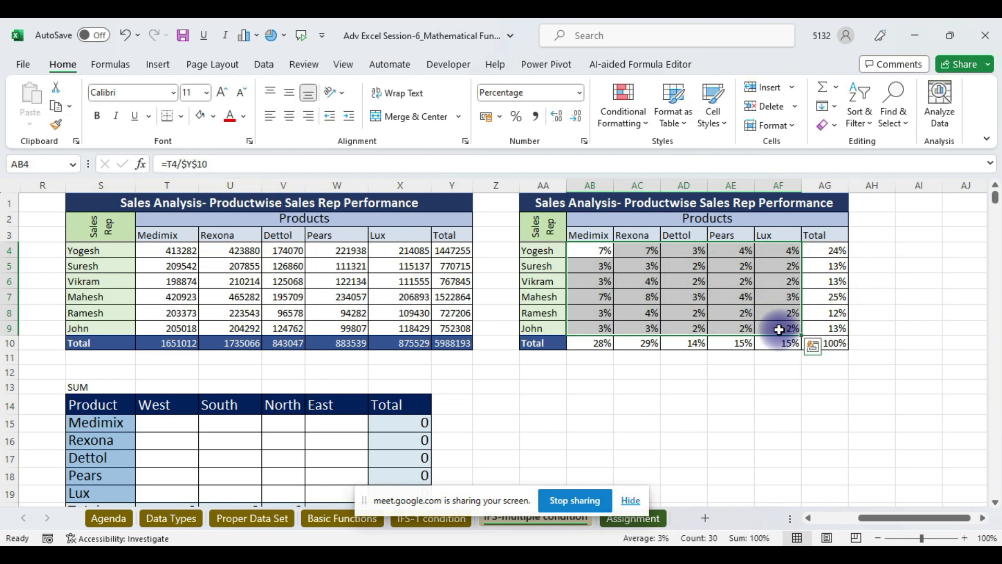
left_click(642, 125)
mouse_move(688, 186)
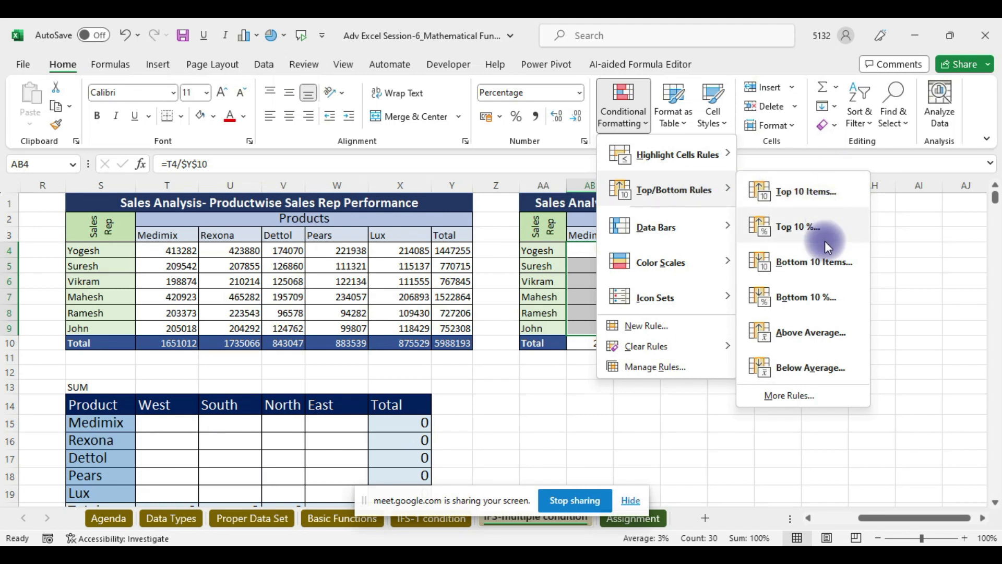
left_click(814, 197)
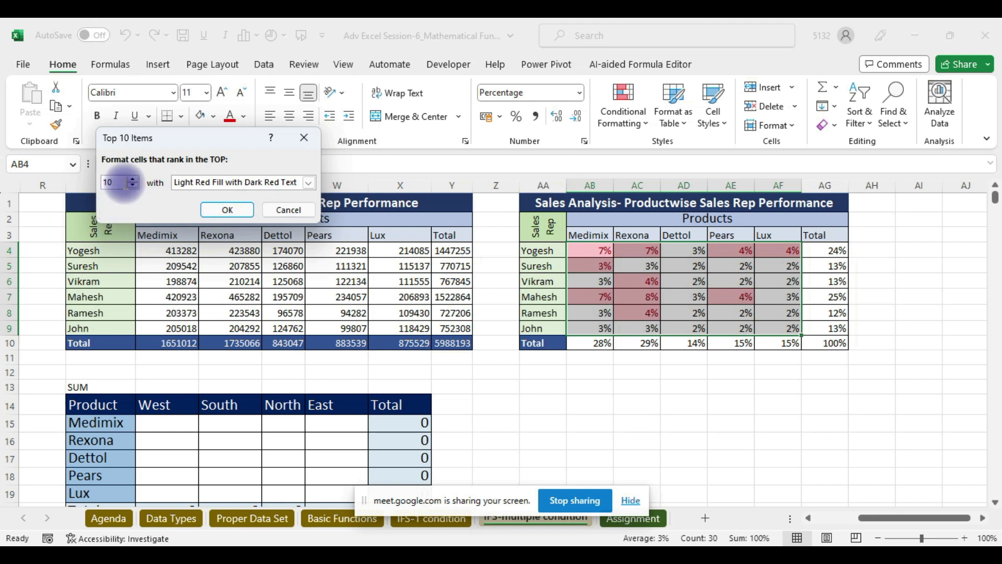
left_click(132, 186)
left_click(132, 185)
left_click(132, 186)
left_click(132, 186)
left_click(132, 185)
left_click(132, 186)
left_click(132, 186)
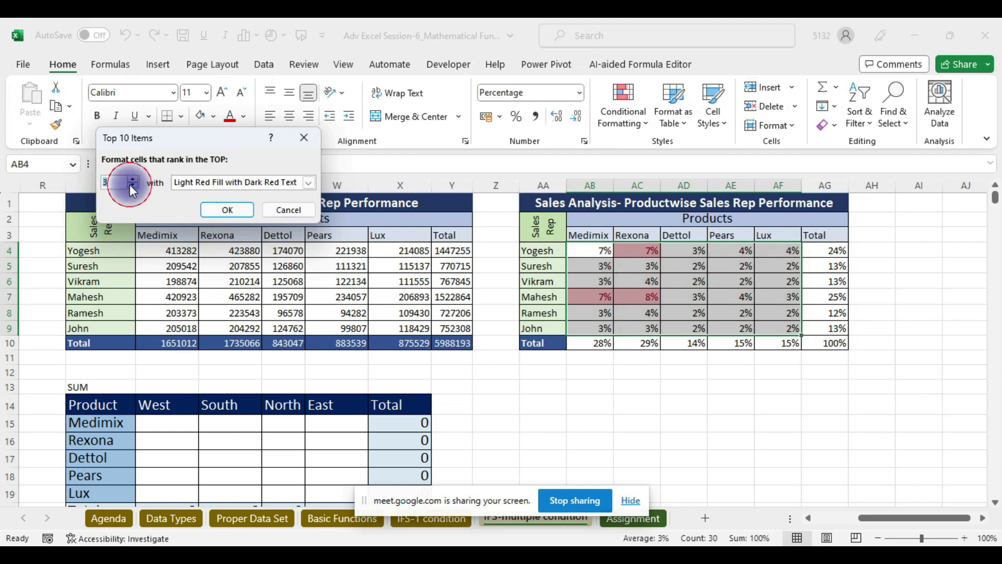
left_click(309, 181)
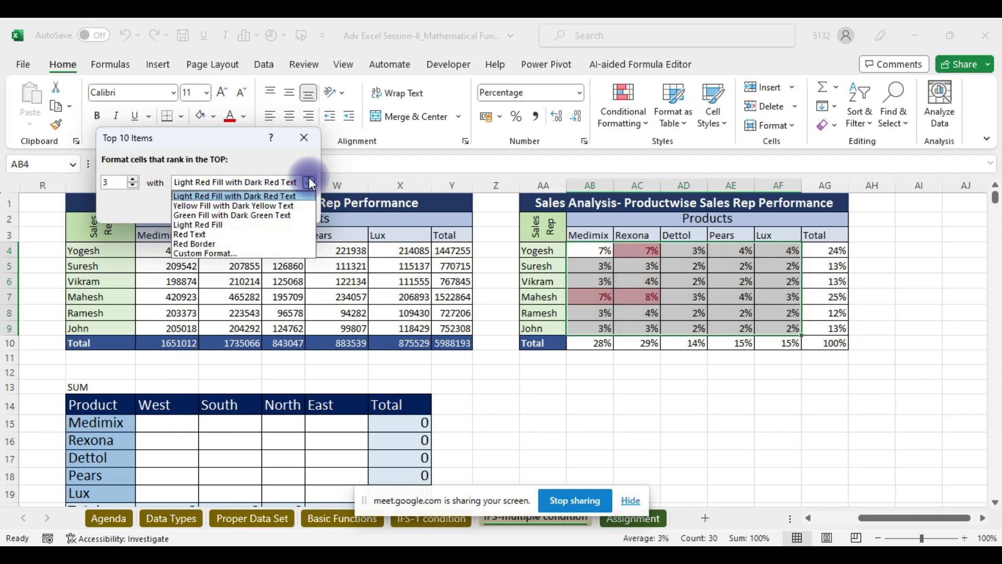
left_click(249, 215)
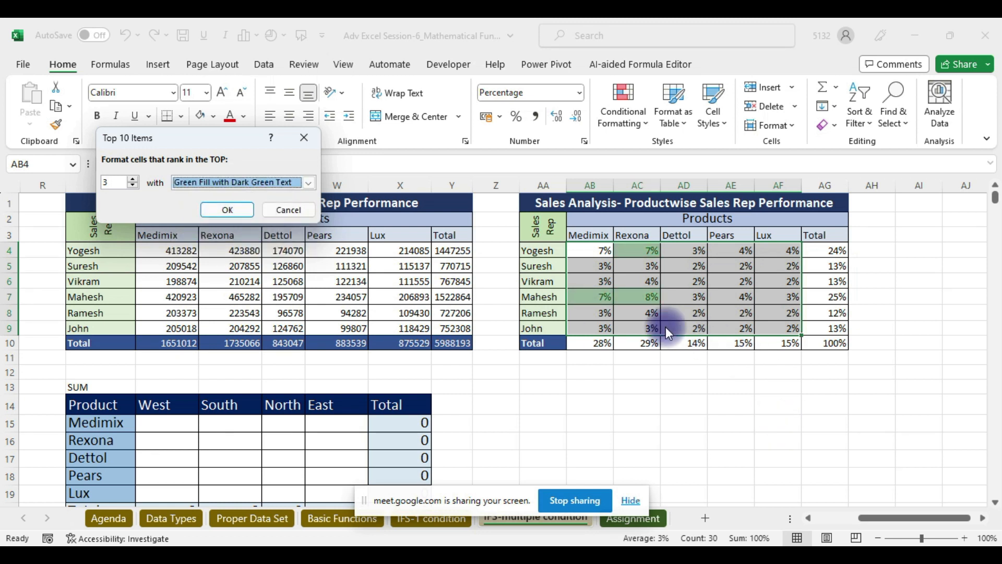
left_click(230, 209)
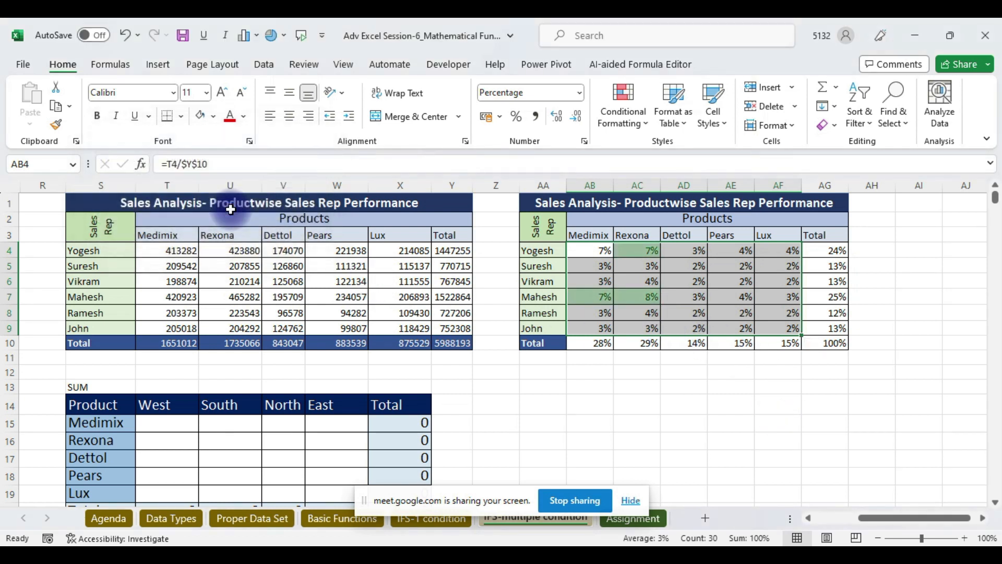
Apply a Bottom Items conditional formatting rule to AB4:AF9 for the bottom 3 values with Light Red Fill with Dark Red Text
left_click(635, 118)
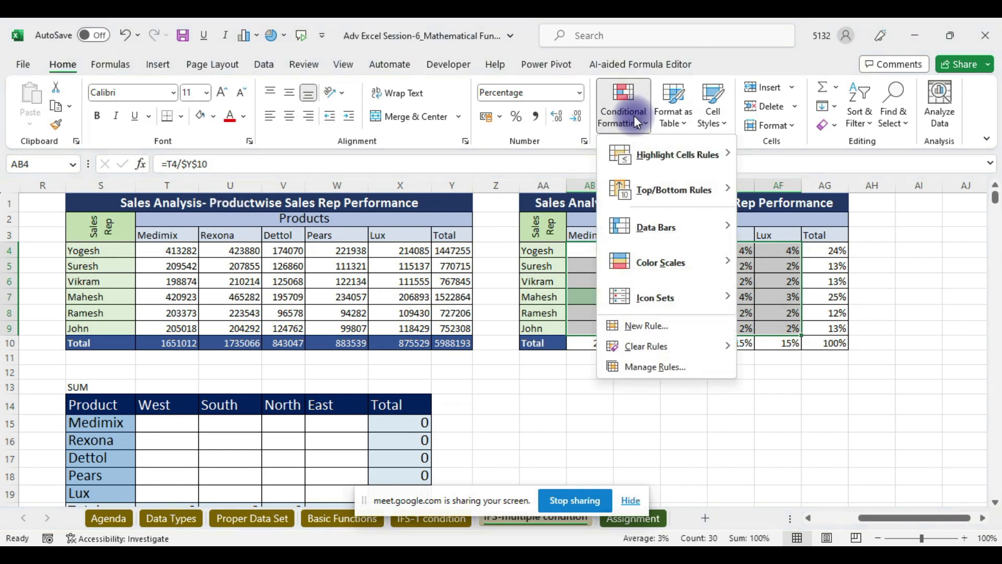
mouse_move(662, 191)
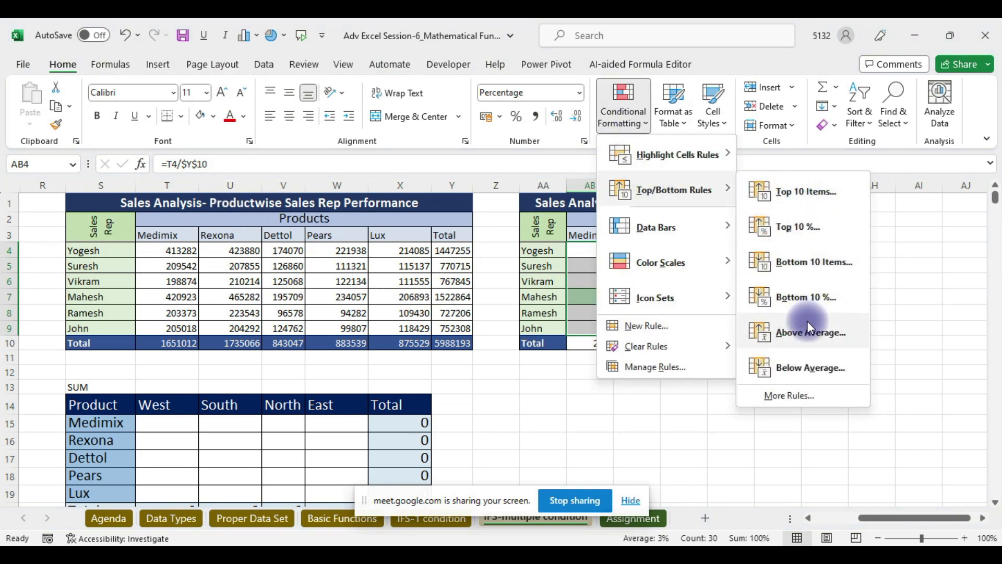
left_click(825, 258)
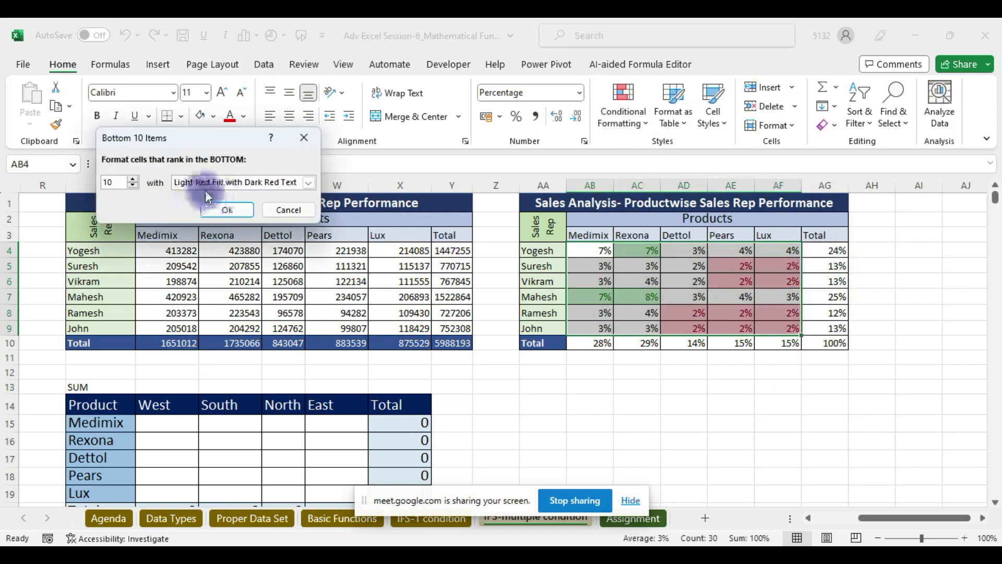
left_click(132, 186)
left_click(132, 186)
left_click(131, 186)
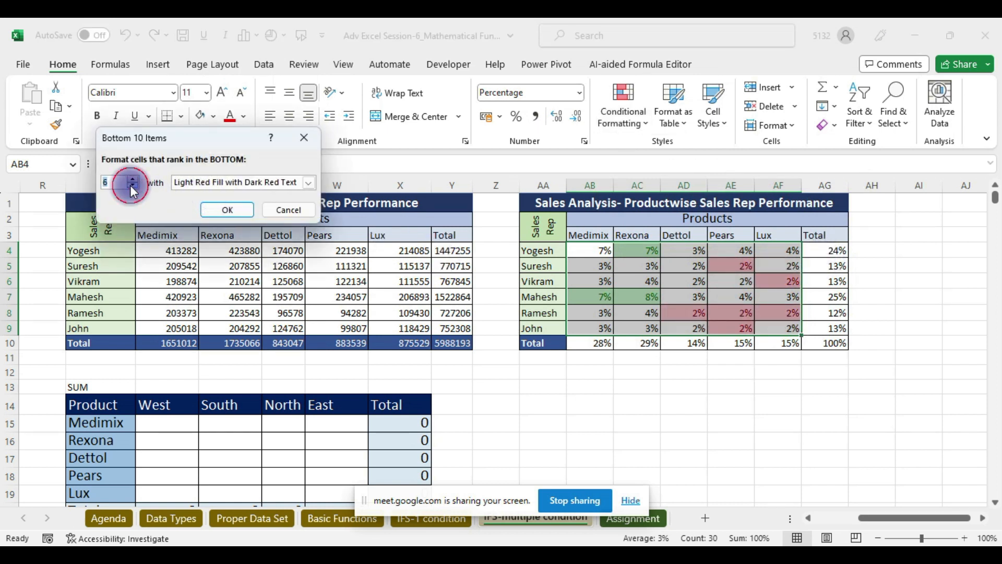
left_click(131, 186)
left_click(131, 186)
left_click(131, 186)
left_click(132, 186)
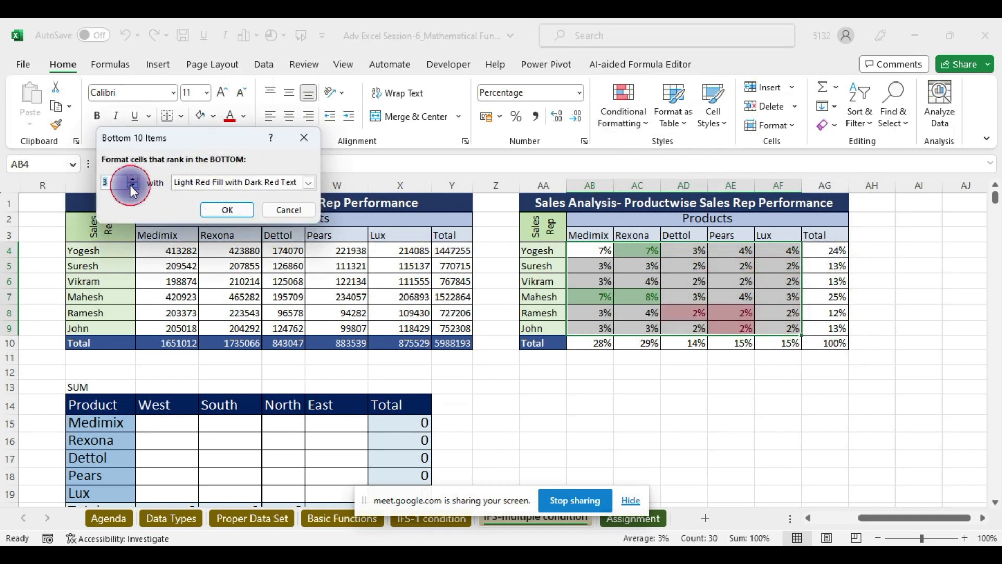
left_click(240, 207)
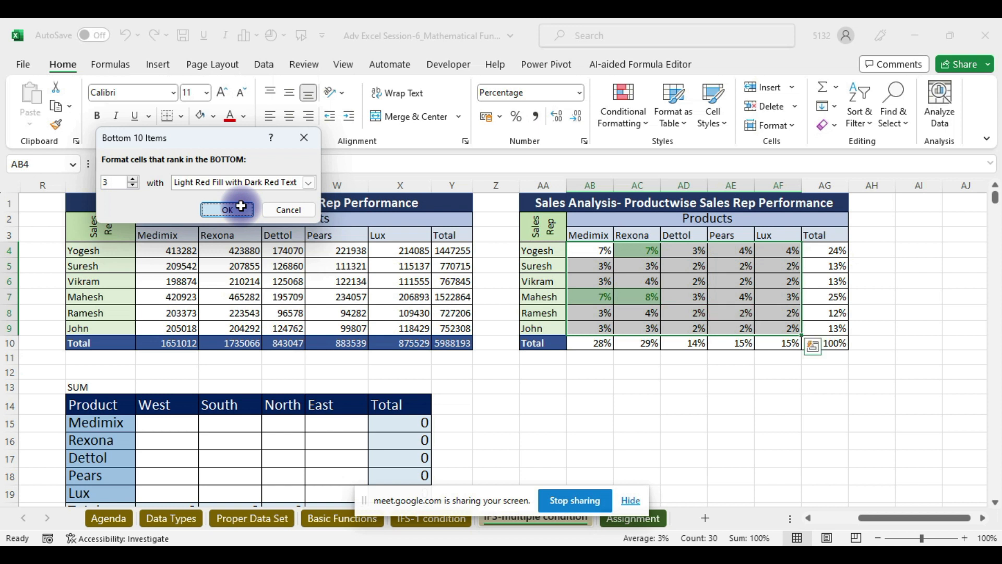
left_click(736, 407)
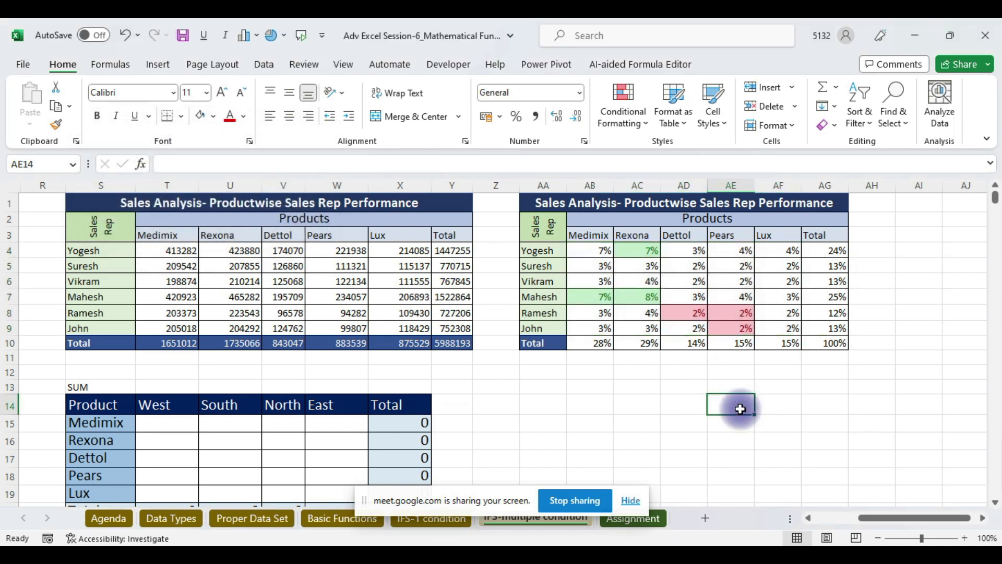
Show extra decimal places on the percentages in AB4:AF9 to compare the rounded shares, and restore whole percentages
left_click(685, 317)
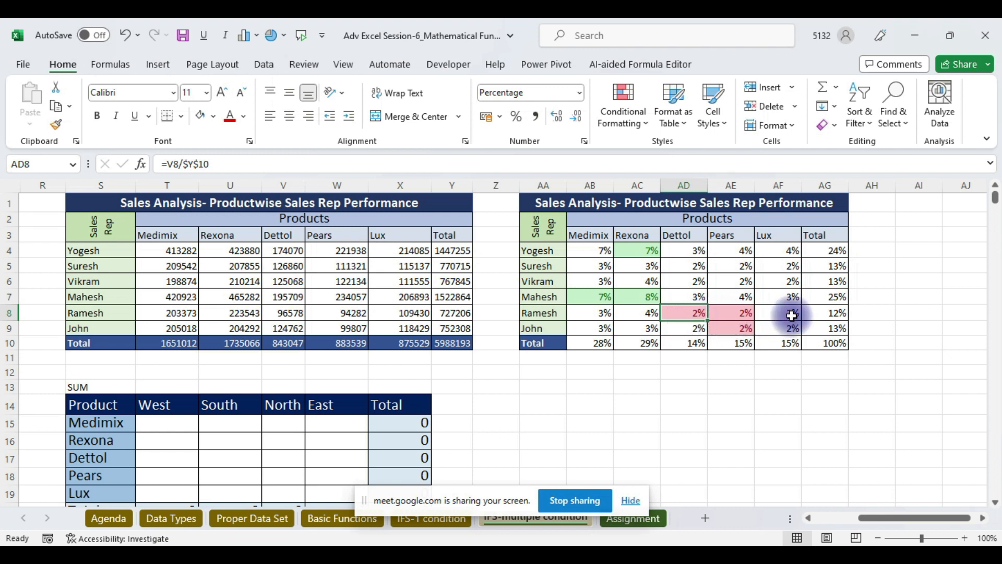
left_click_drag(599, 251, 789, 331)
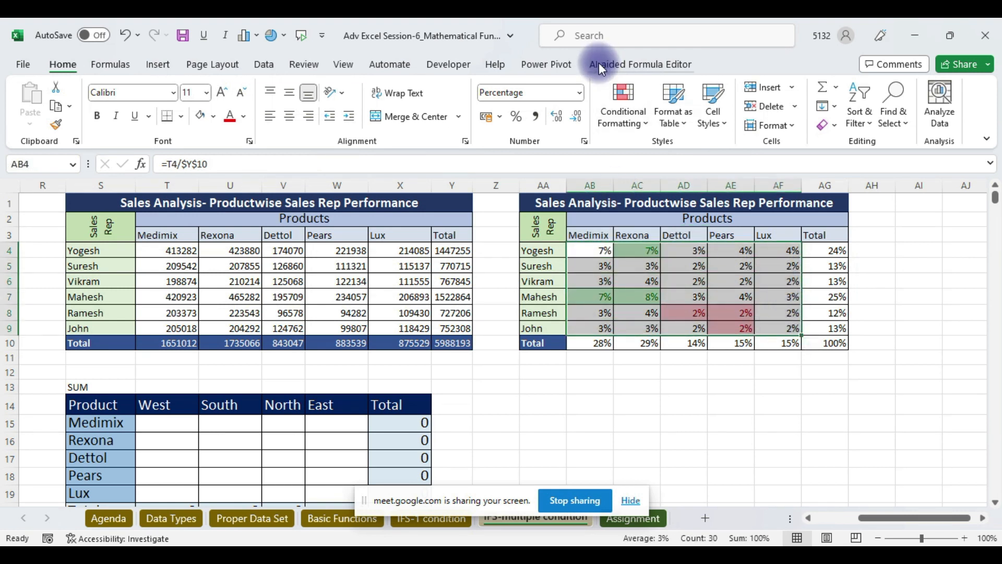
left_click(563, 114)
left_click(563, 114)
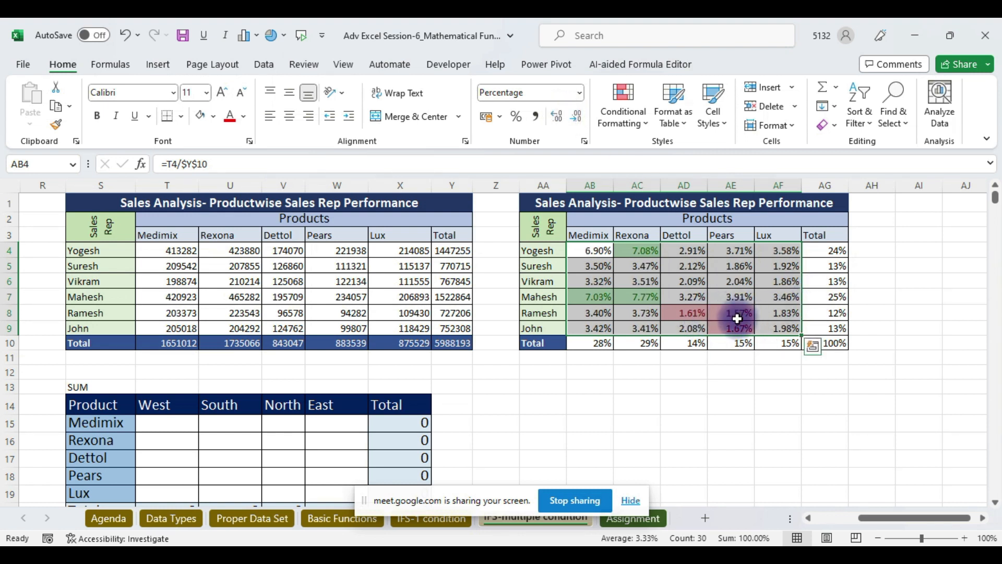
left_click(558, 121)
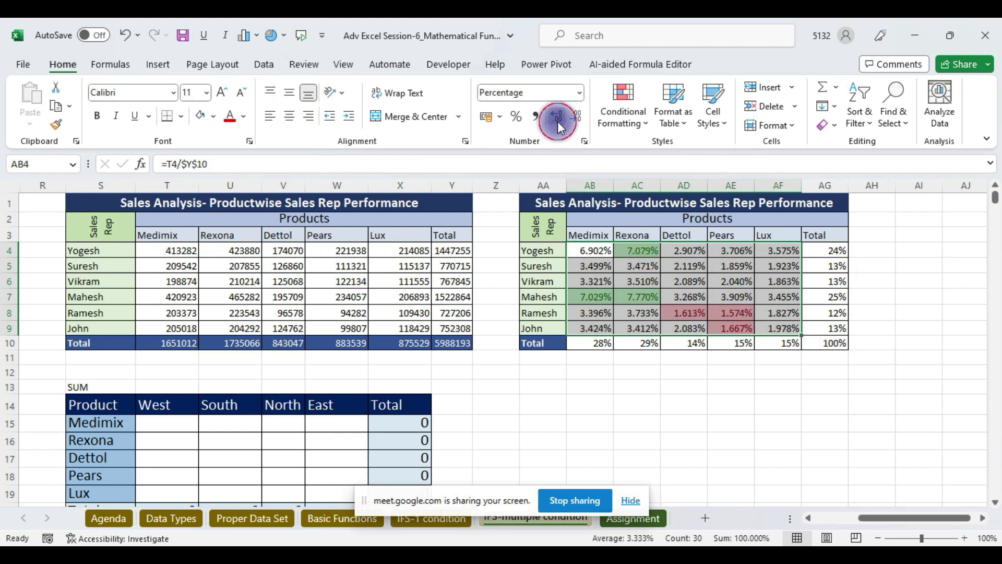
left_click(558, 121)
left_click(558, 121)
left_click(576, 119)
left_click(576, 119)
left_click(576, 119)
left_click(576, 119)
left_click(576, 119)
left_click(719, 401)
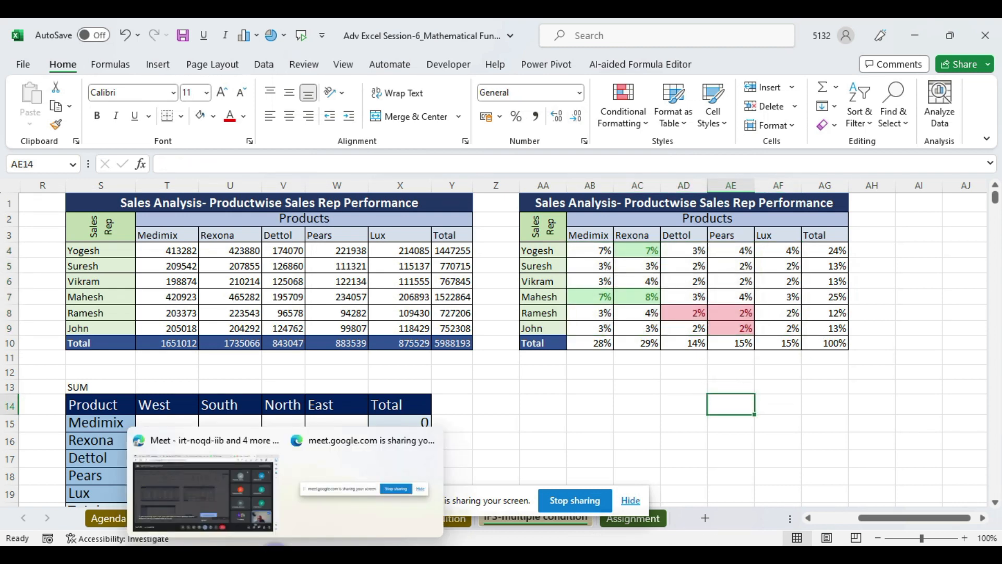
left_click(228, 507)
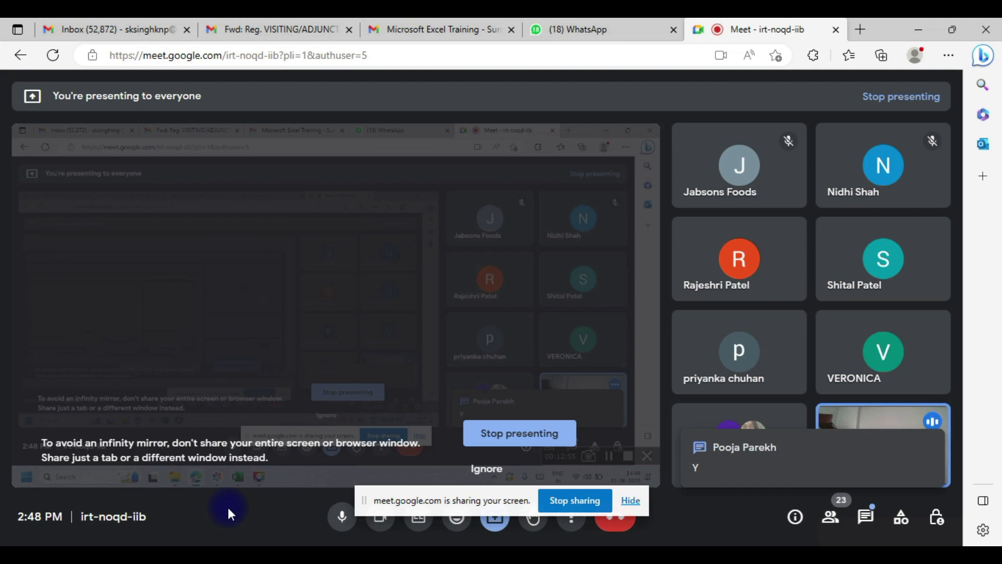
key("alt+Tab")
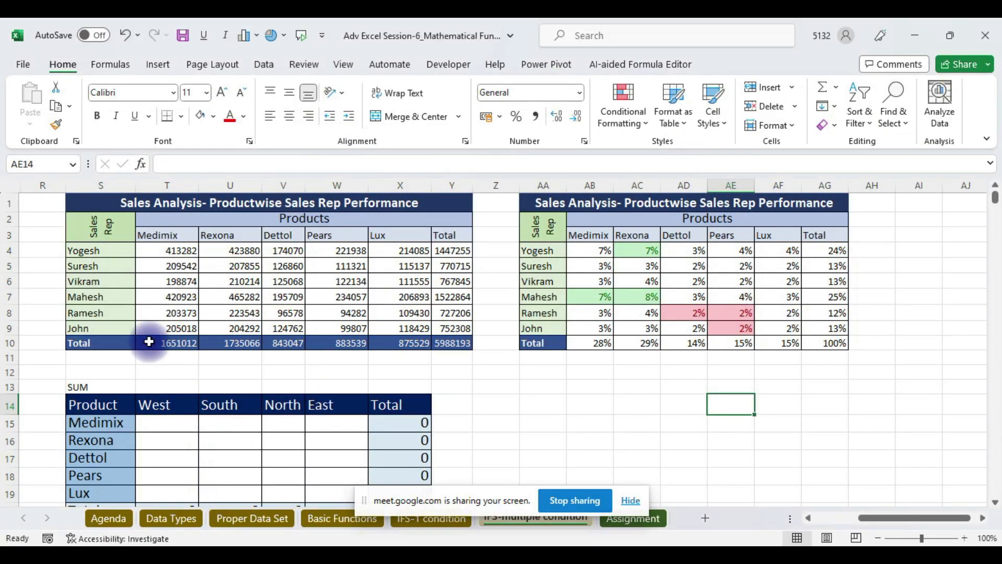
Unhide the hidden columns between G and R, beside the sales data table
left_click(589, 370)
key("Left")
key("Left")
key("Left")
key("Left")
key("Left")
key("Left")
key("Left")
key("Left")
key("Left")
key("Left")
key("Left")
key("Left")
key("Left")
key("Left")
key("Left")
key("Left")
key("Left")
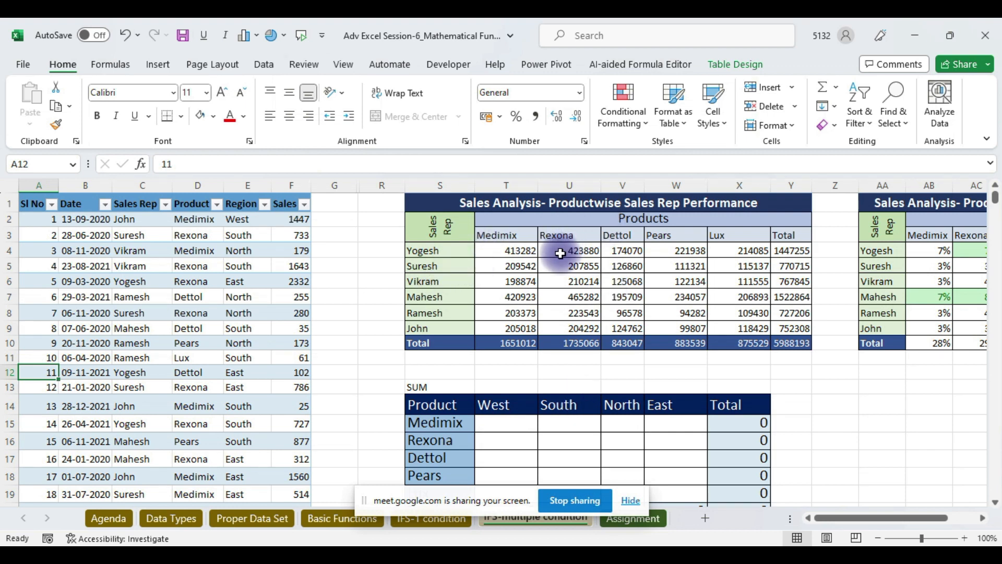
left_click_drag(349, 183, 398, 183)
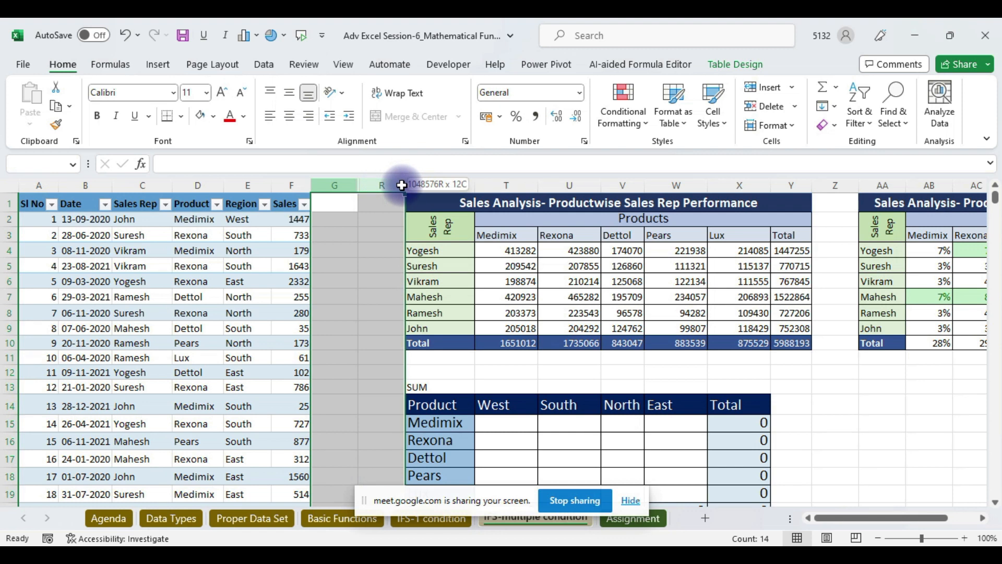
right_click(352, 303)
left_click(417, 295)
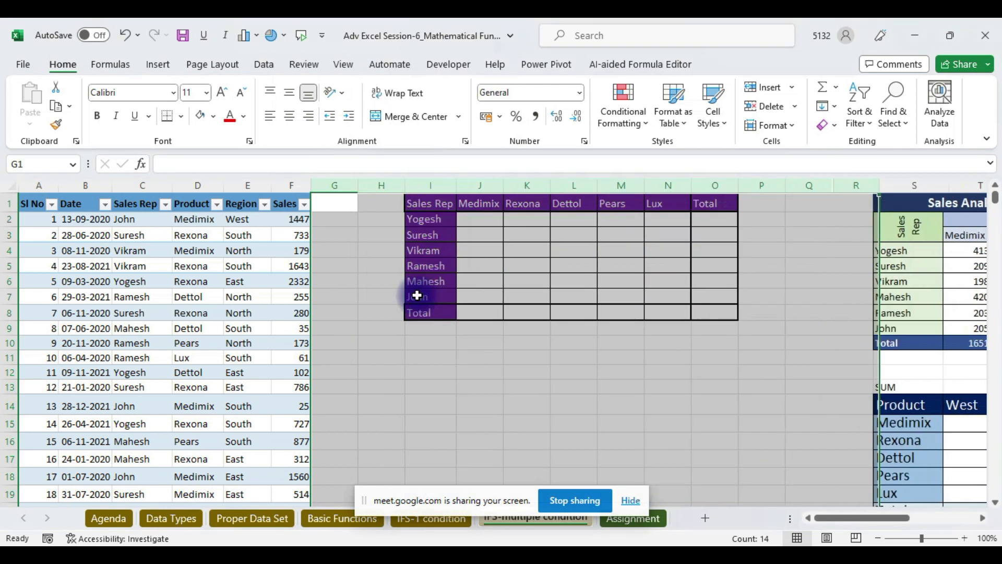
Delete columns I through O, which hold the unfilled Sales Rep by product table
left_click(448, 203)
left_click_drag(553, 316, 734, 309)
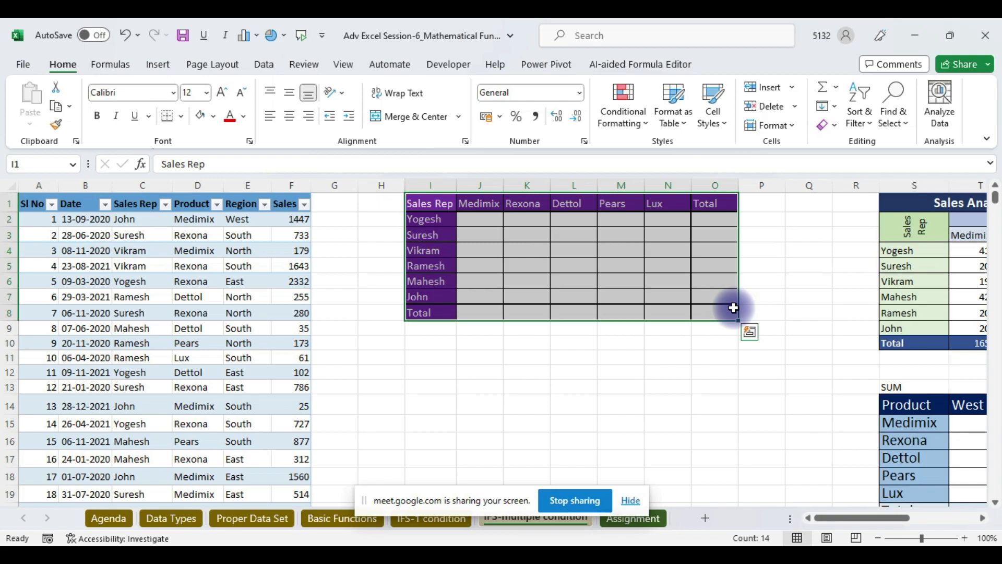
key("alt+Tab")
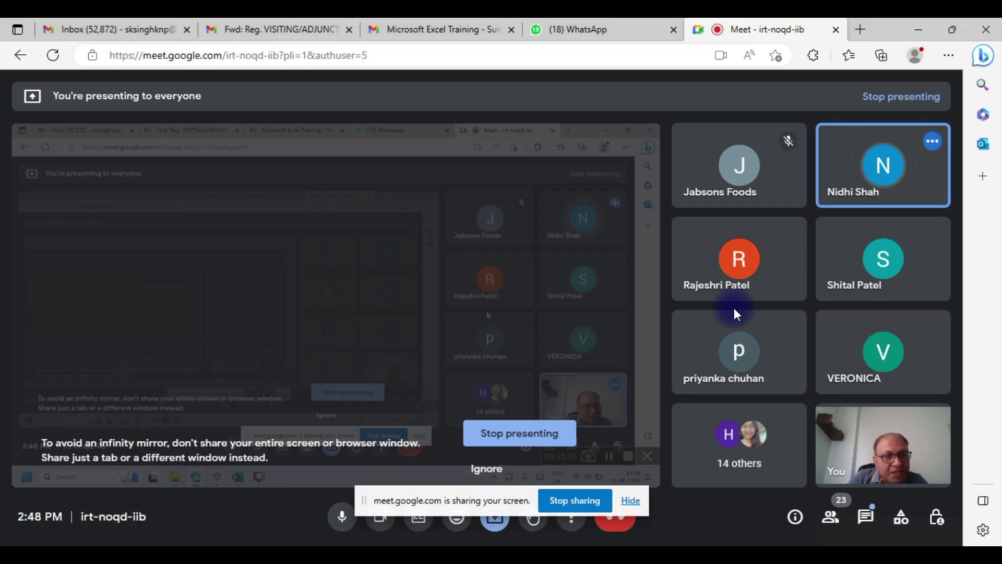
key("alt+Tab")
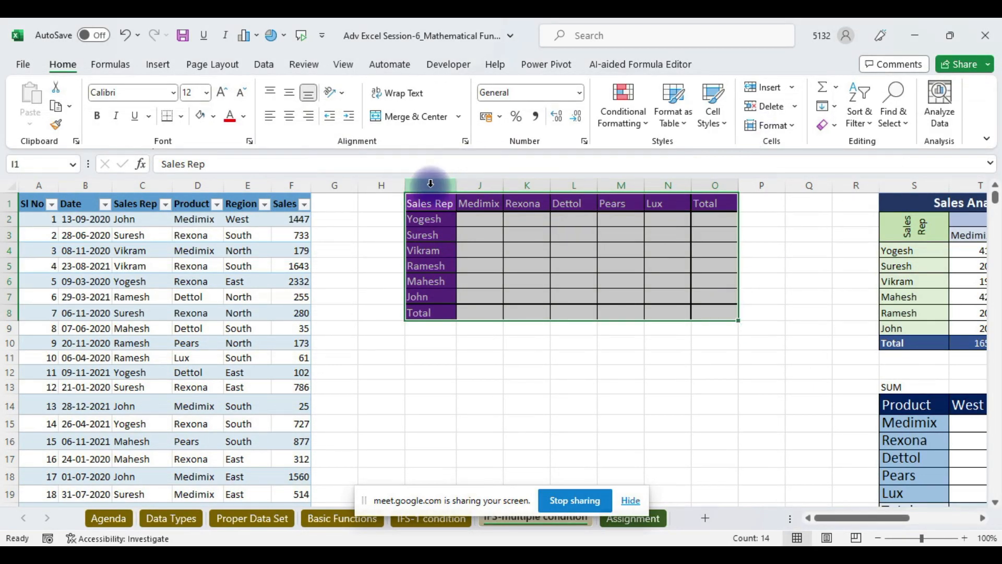
left_click(426, 182)
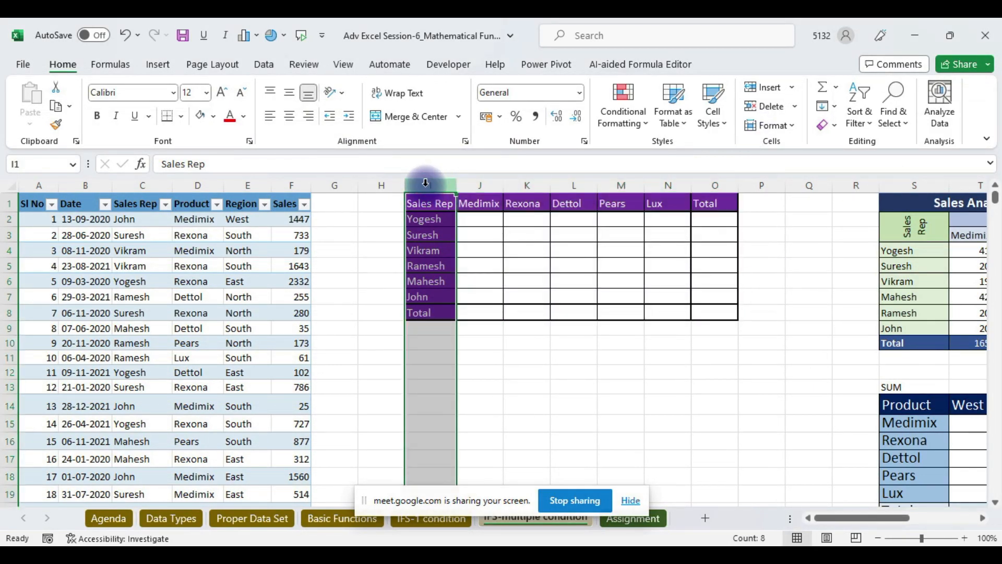
left_click_drag(426, 182, 730, 210)
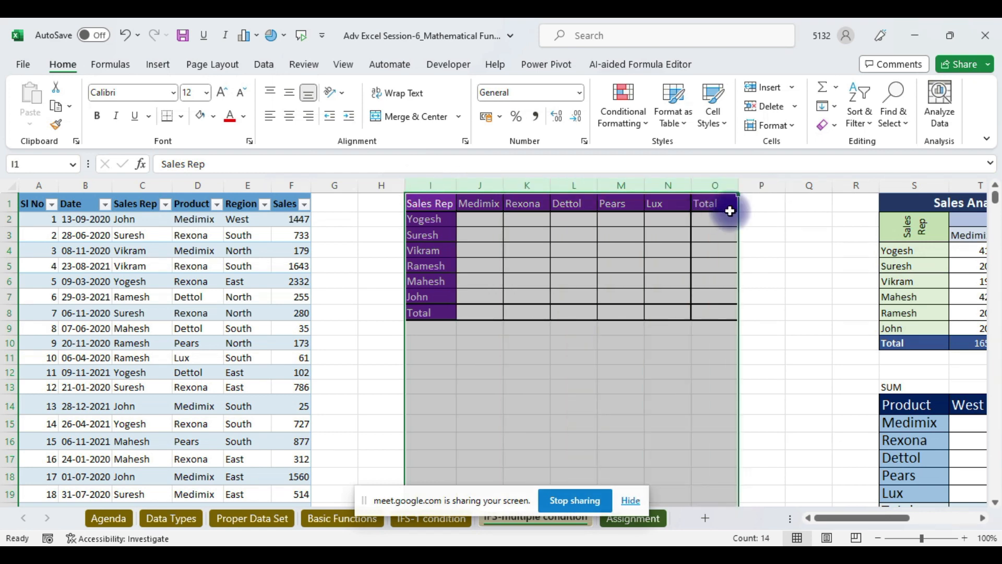
key("ctrl+minus")
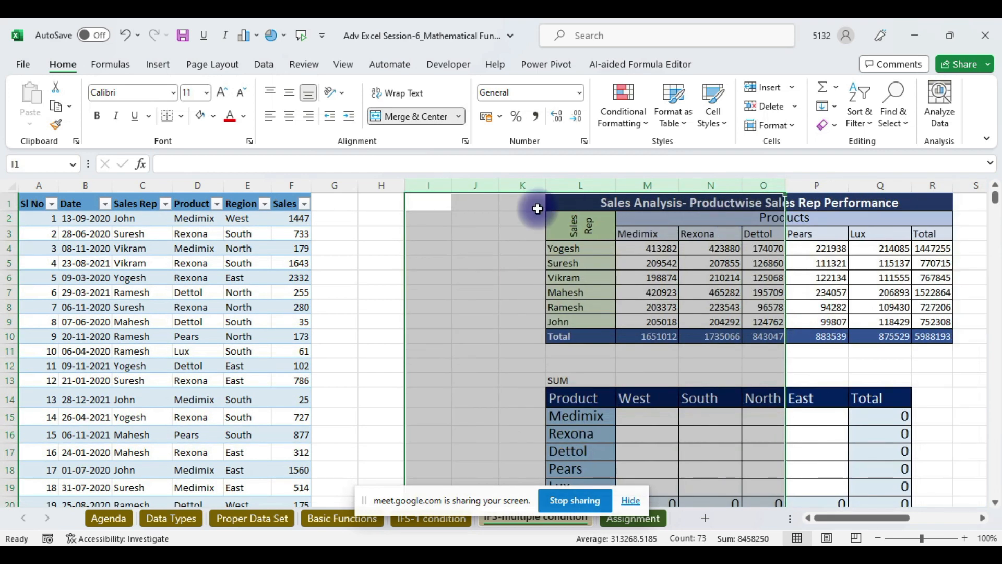
Insert nine blank columns at column I to make room before the Sales Analysis tables
left_click(432, 186)
key("ctrl+plus")
key("ctrl+plus")
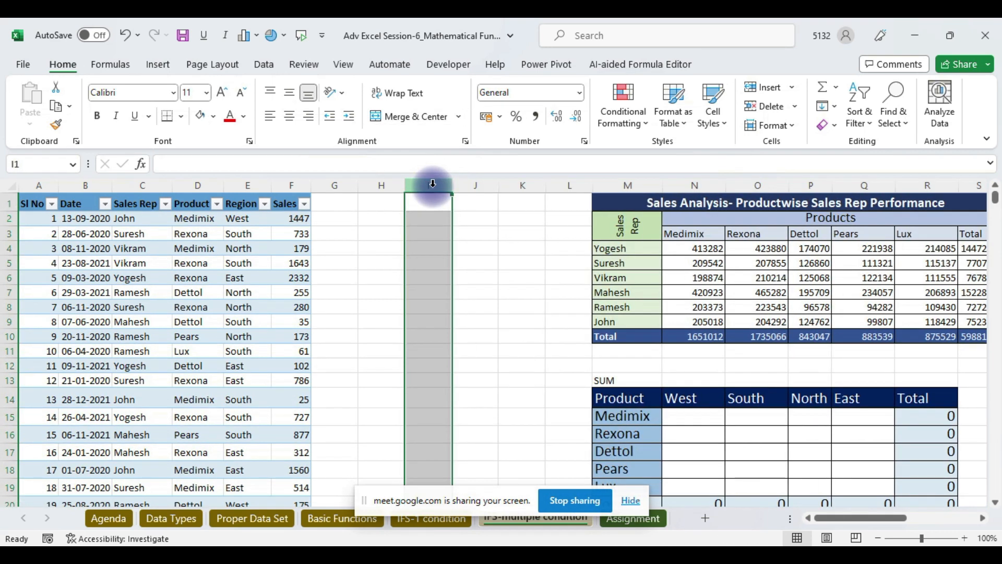
key("ctrl+plus")
key("ctrl+plus")
key("ctrl+plus")
key("ctrl+plus")
key("ctrl+plus")
key("ctrl+plus")
key("ctrl+plus")
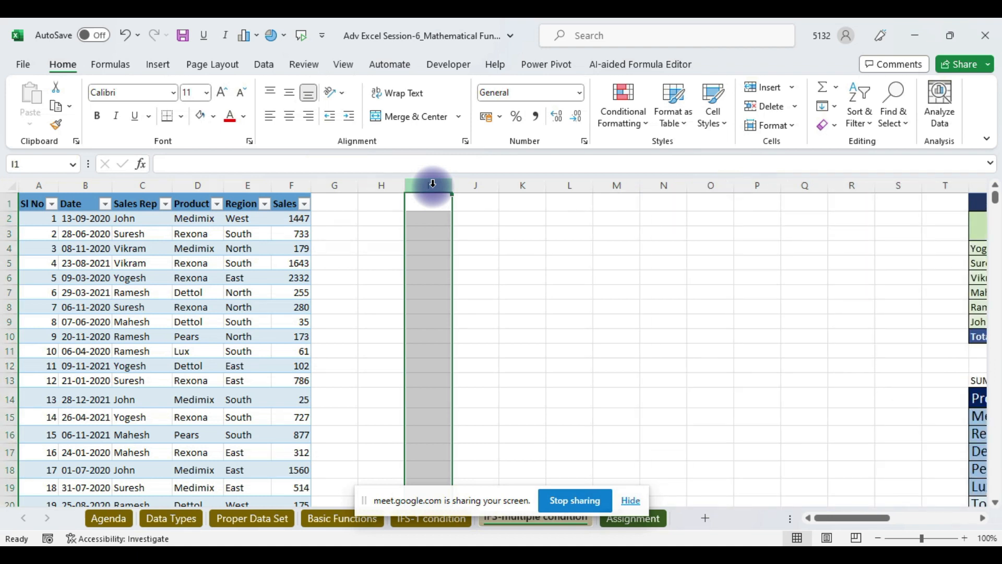
Copy the whole Sales Rep column, header included, from the data table and paste it at I1
left_click(141, 187)
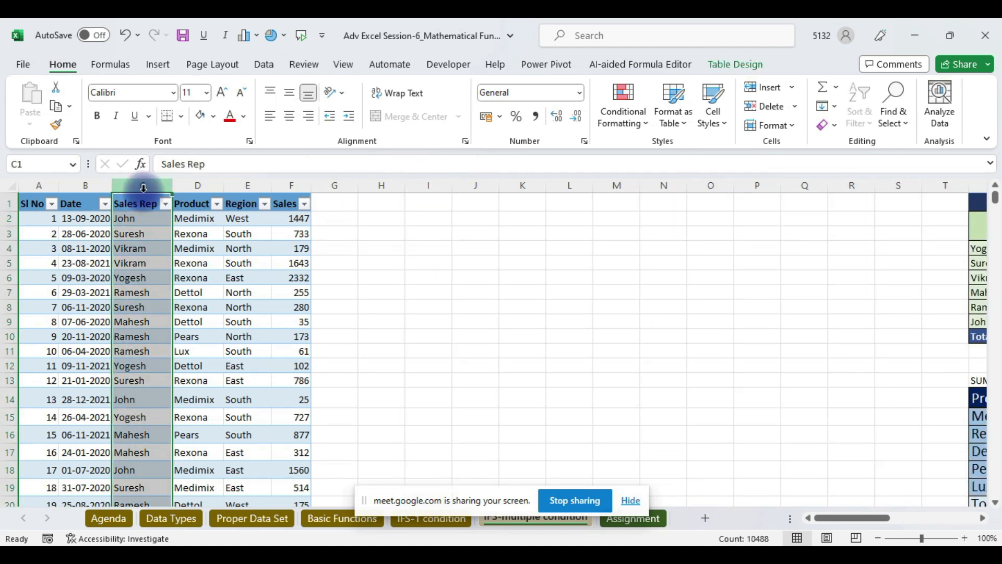
left_click(246, 188)
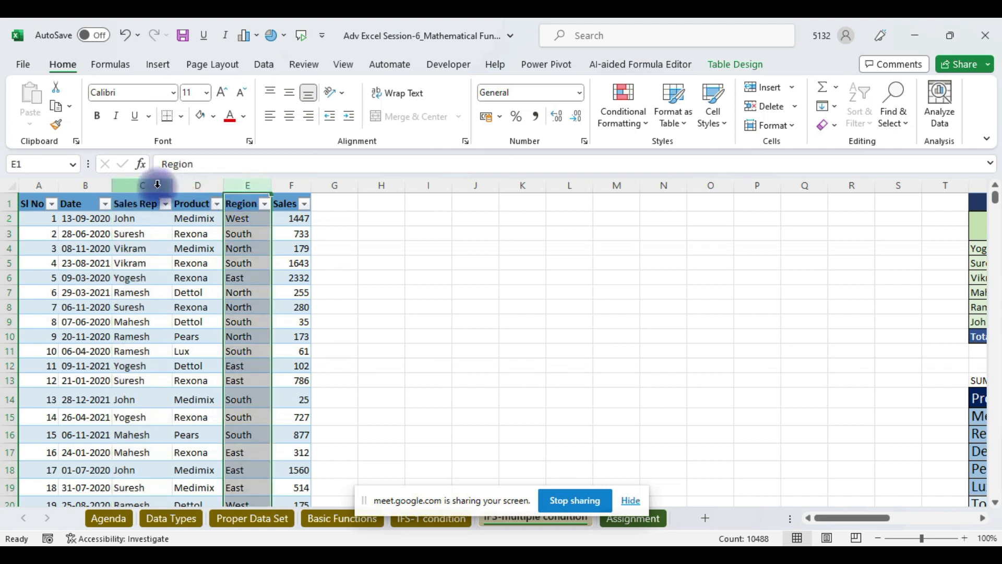
left_click(137, 187)
left_click(128, 204)
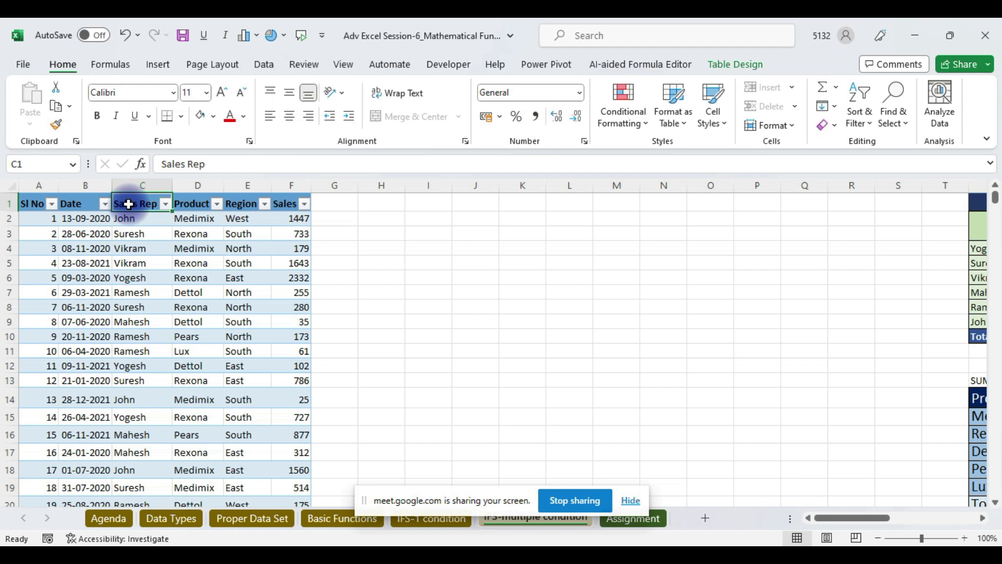
key("ctrl+shift+Down")
key("ctrl+c")
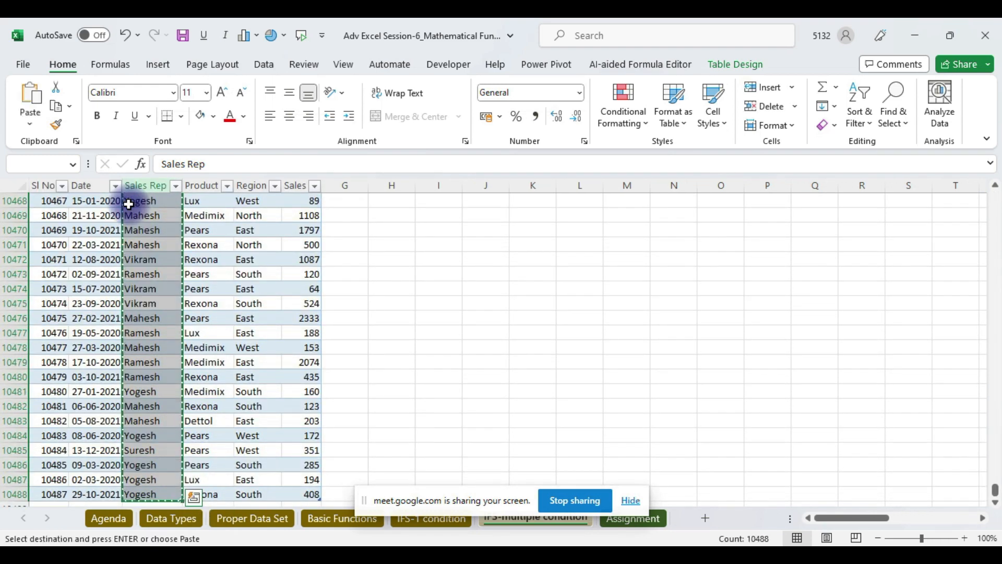
key("ctrl+BackSpace")
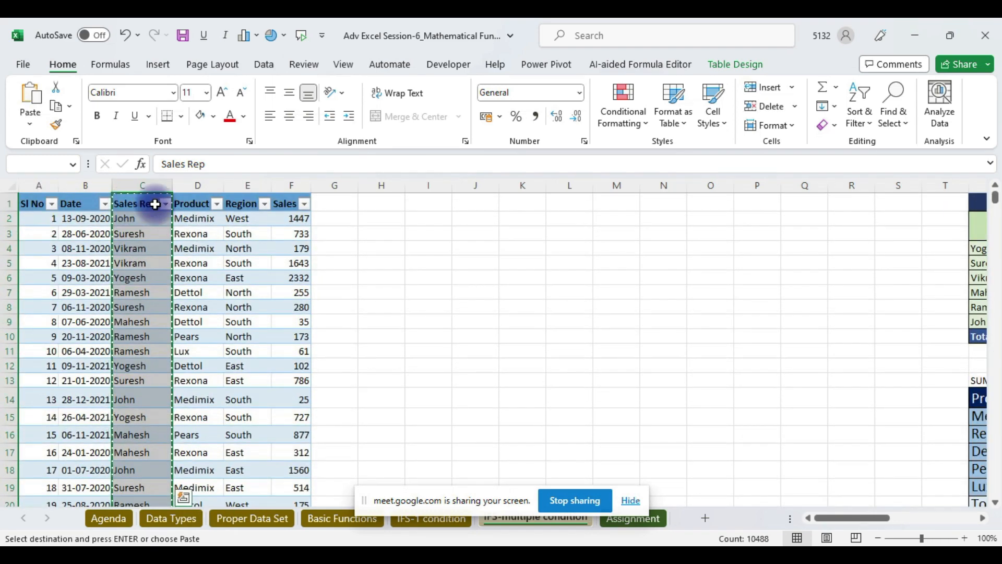
left_click(427, 204)
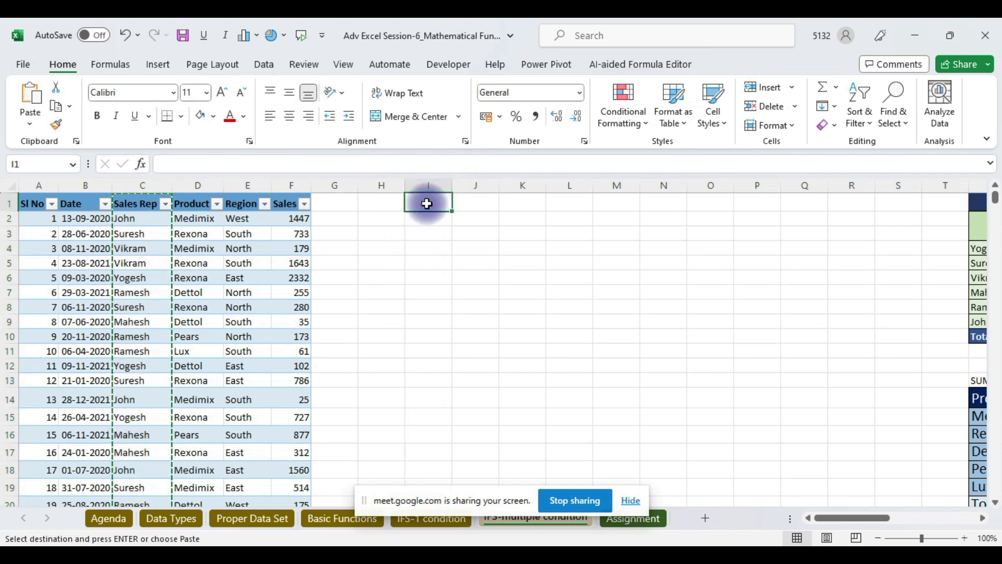
key("ctrl+v")
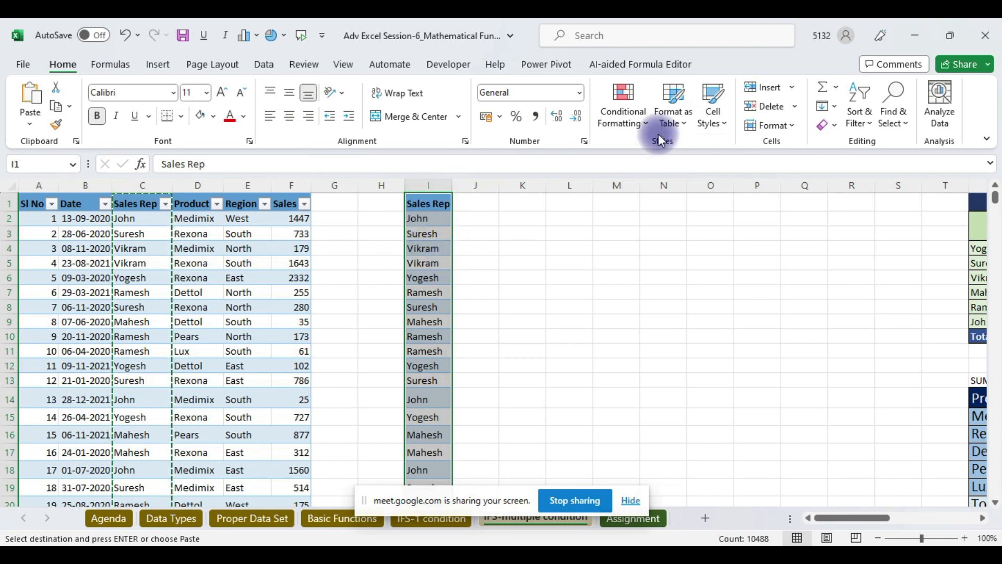
Remove the duplicate sales rep names from the pasted list in column I
left_click(261, 64)
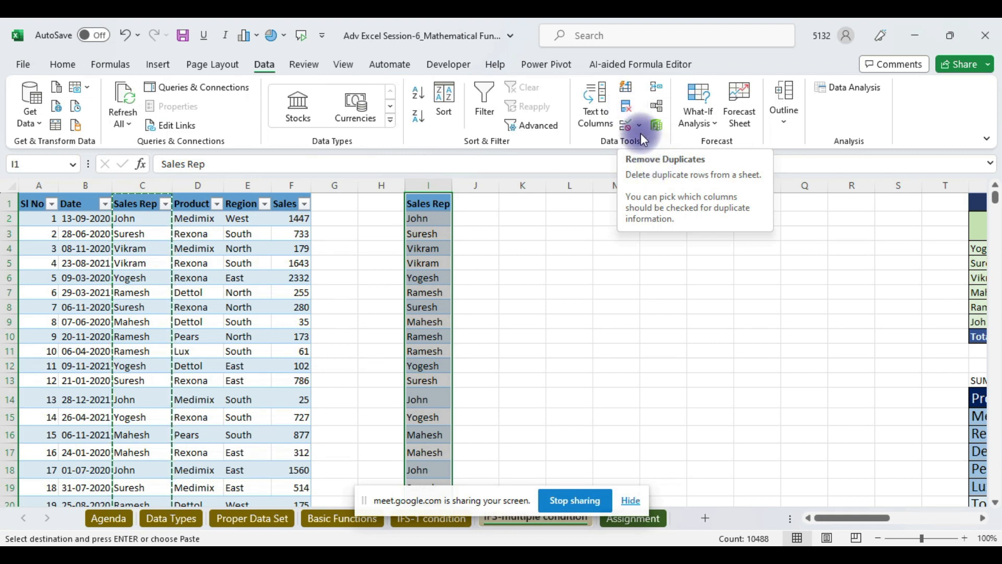
left_click(629, 106)
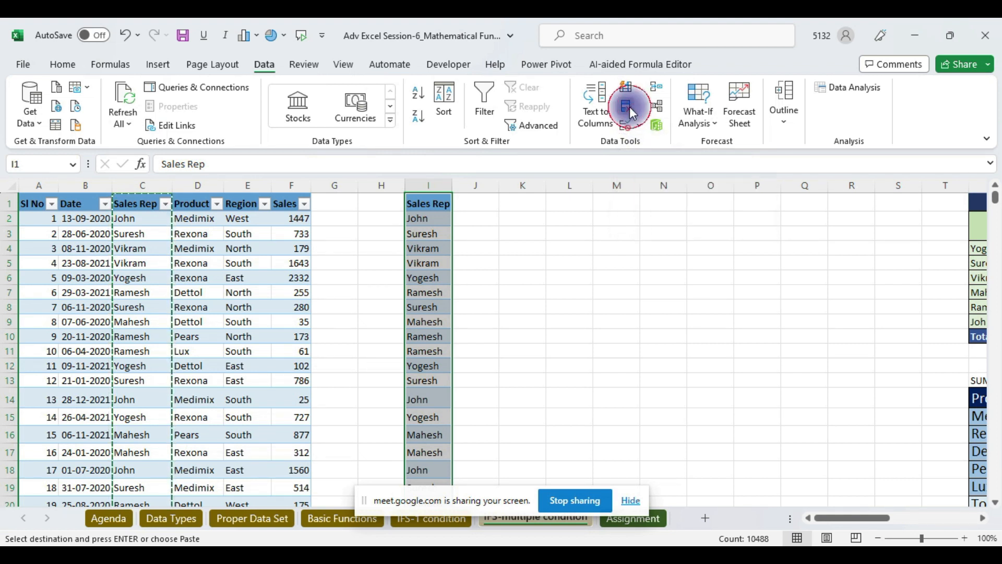
left_click(265, 262)
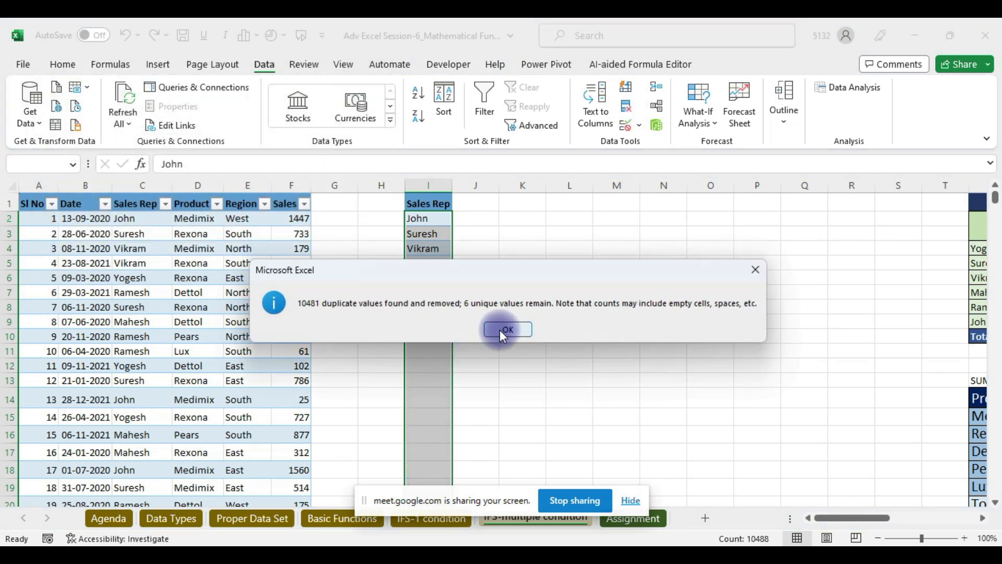
Finish removing the duplicates in column I and select the unique sales rep list in I1:I7
left_click(503, 330)
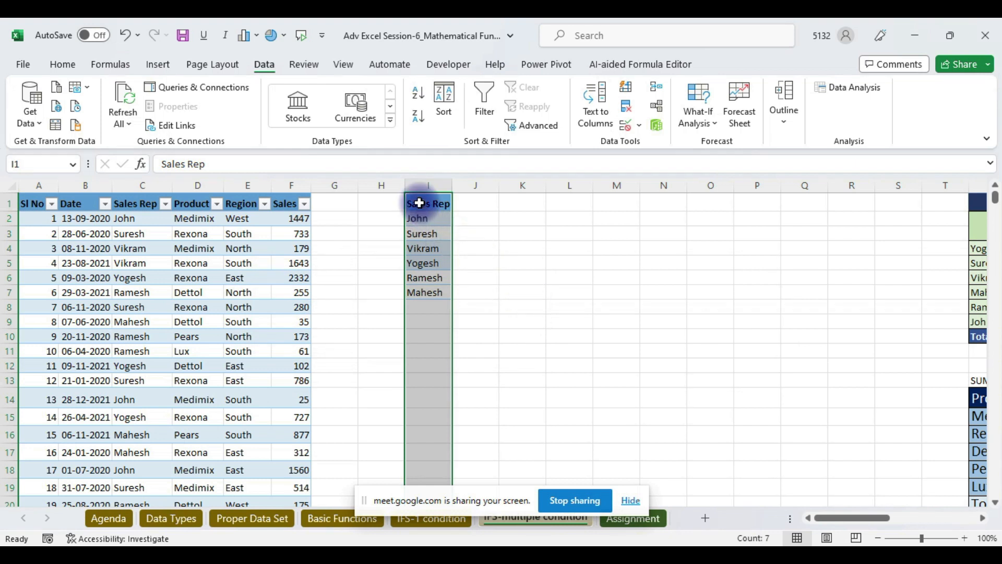
left_click_drag(419, 203, 424, 288)
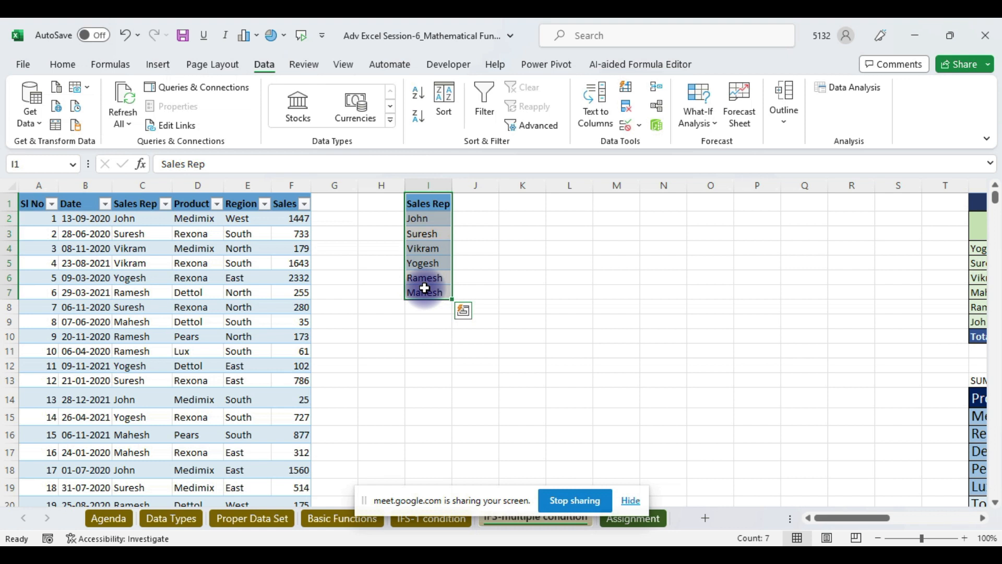
key("alt+Tab")
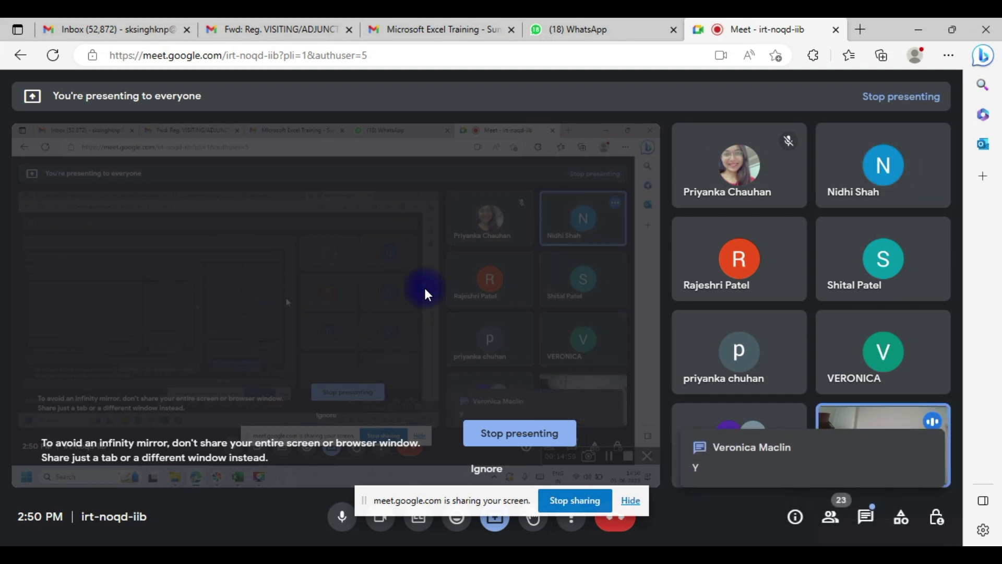
key("alt+Tab")
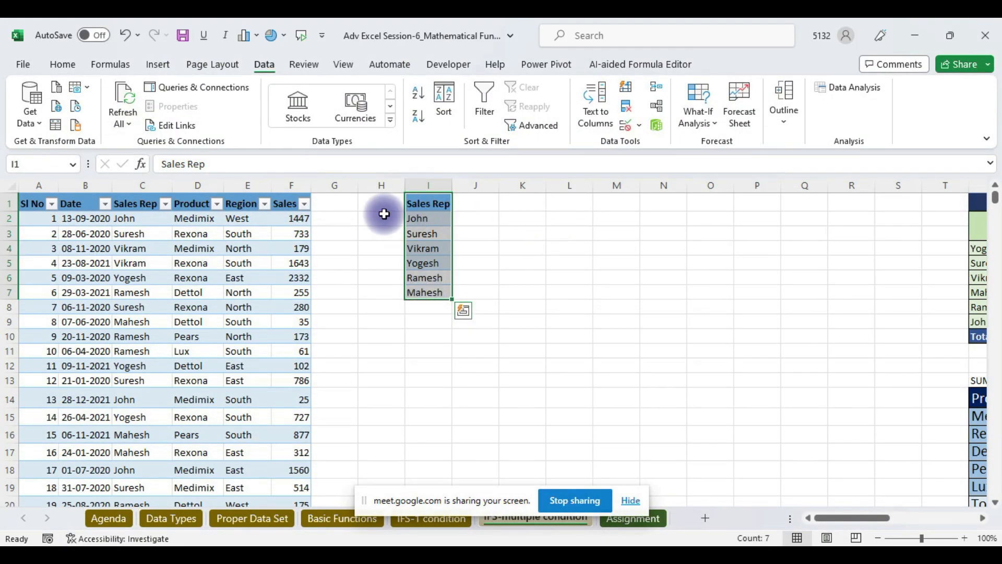
Copy the whole Region column, header included, from the data table and paste it at R1
left_click(243, 203)
key("ctrl+shift+Down")
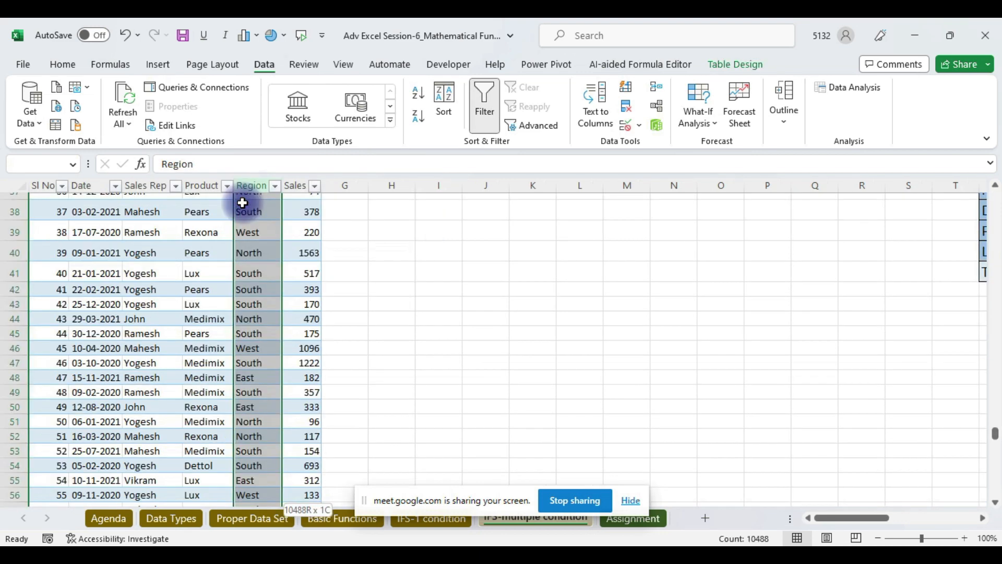
key("ctrl+c")
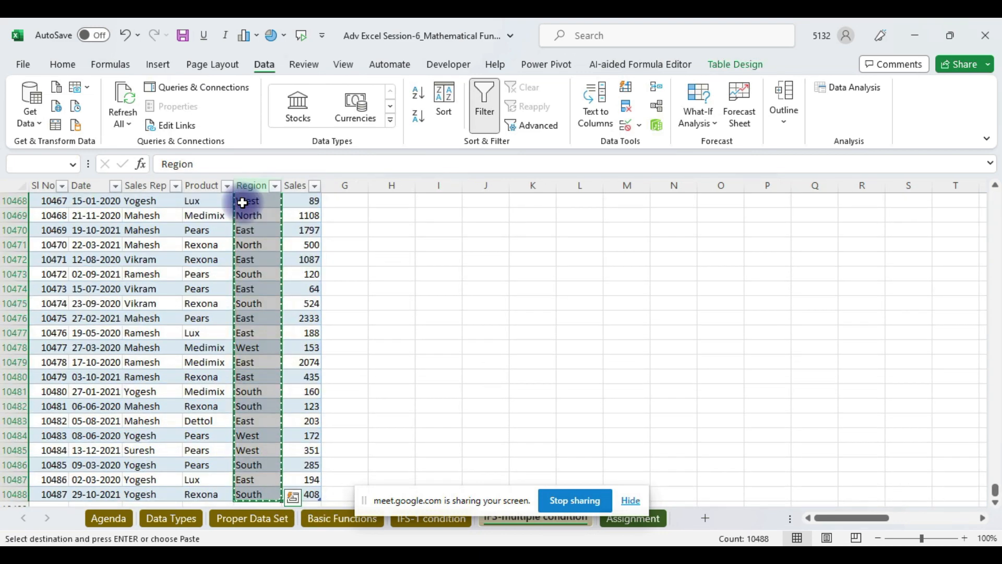
key("ctrl+BackSpace")
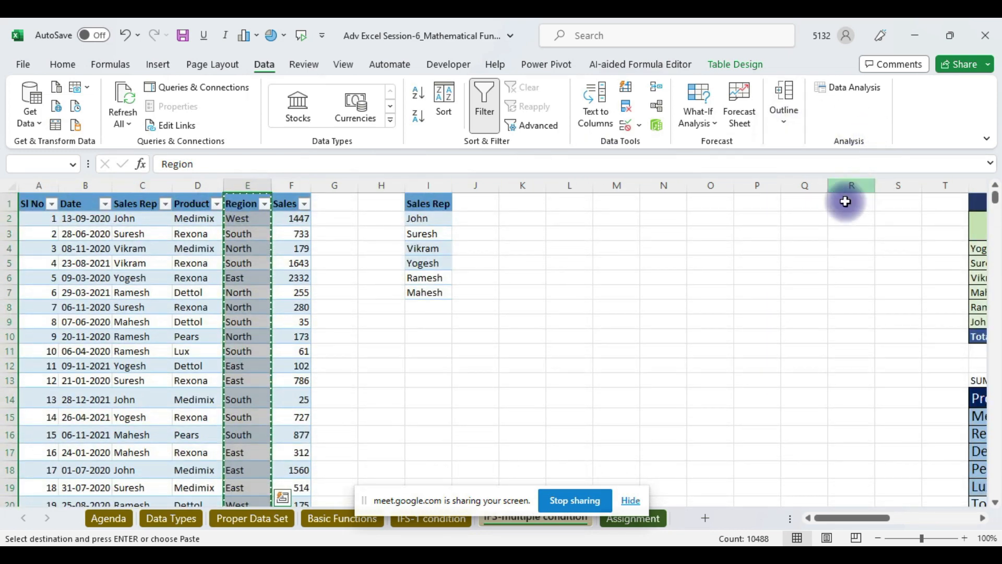
left_click(844, 203)
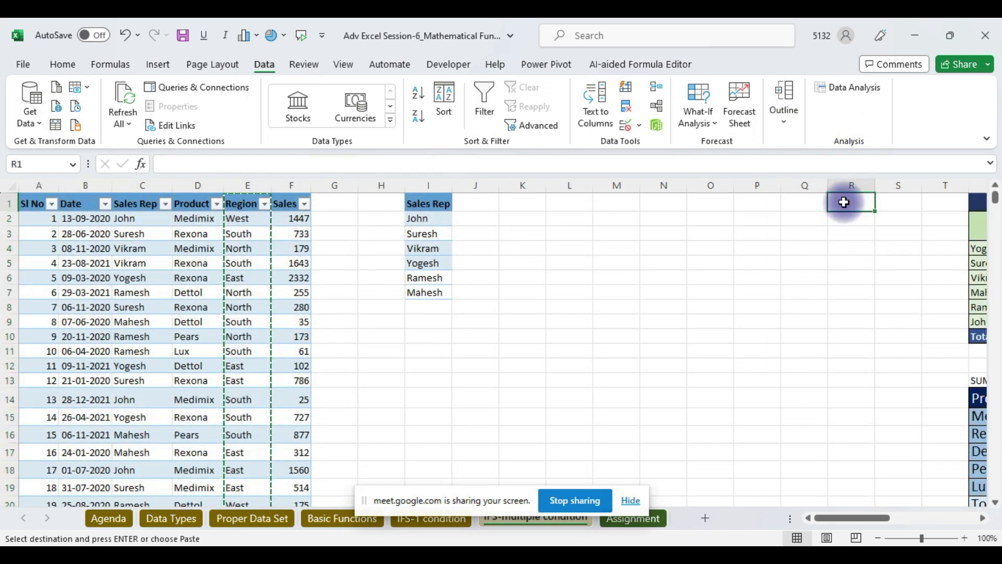
key("ctrl+v")
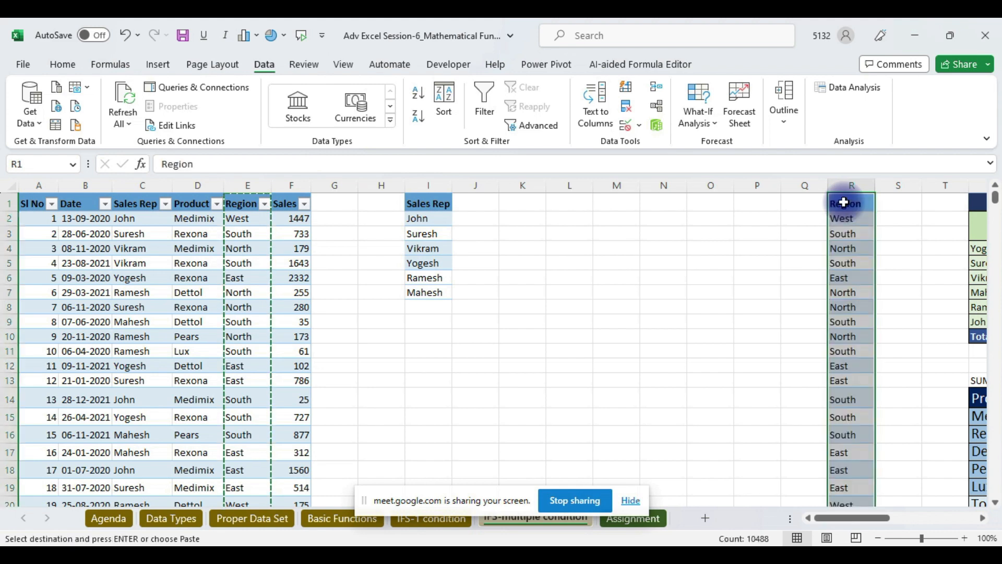
Remove the duplicate region names from the pasted list in column R
left_click(626, 108)
left_click(279, 265)
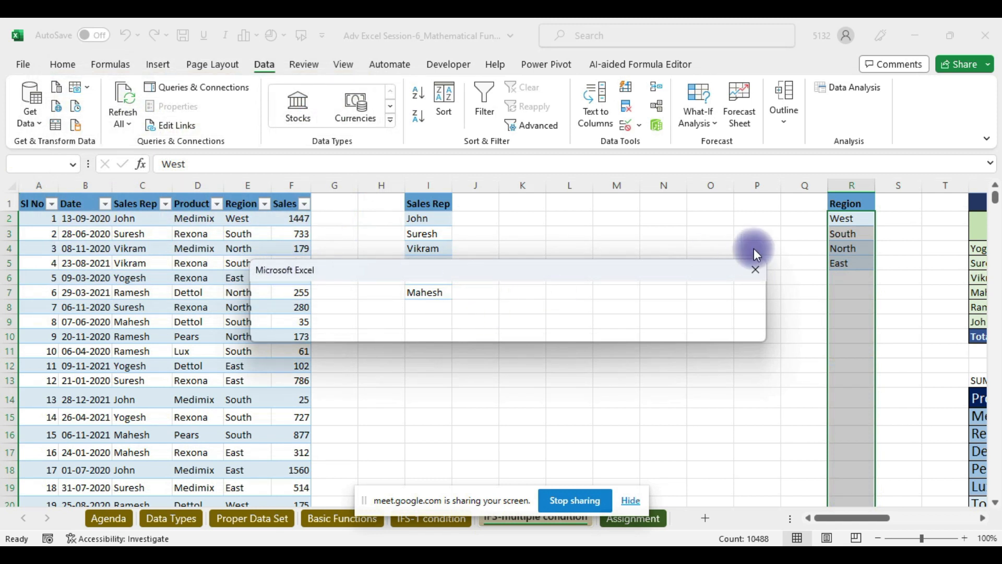
left_click(757, 264)
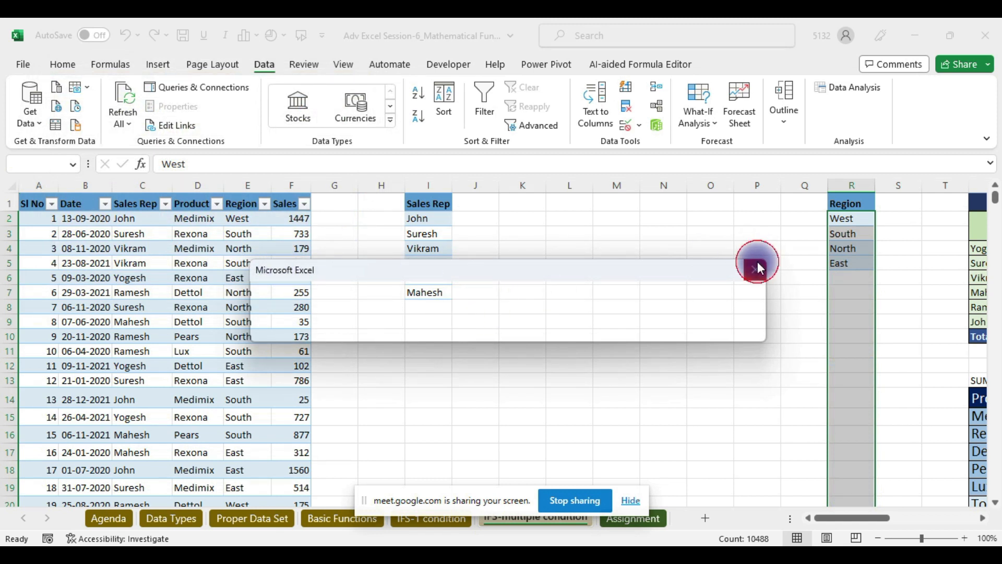
Copy the unique regions in R2:R5 and paste them transposed at J1 as column headings beside Sales Rep
left_click(838, 218)
left_click_drag(837, 219, 840, 263)
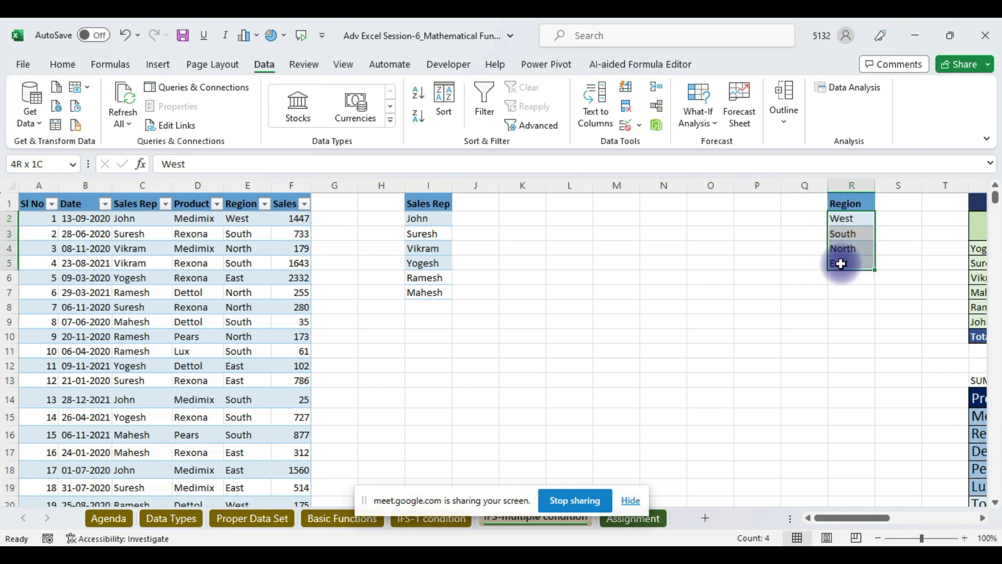
key("ctrl+c")
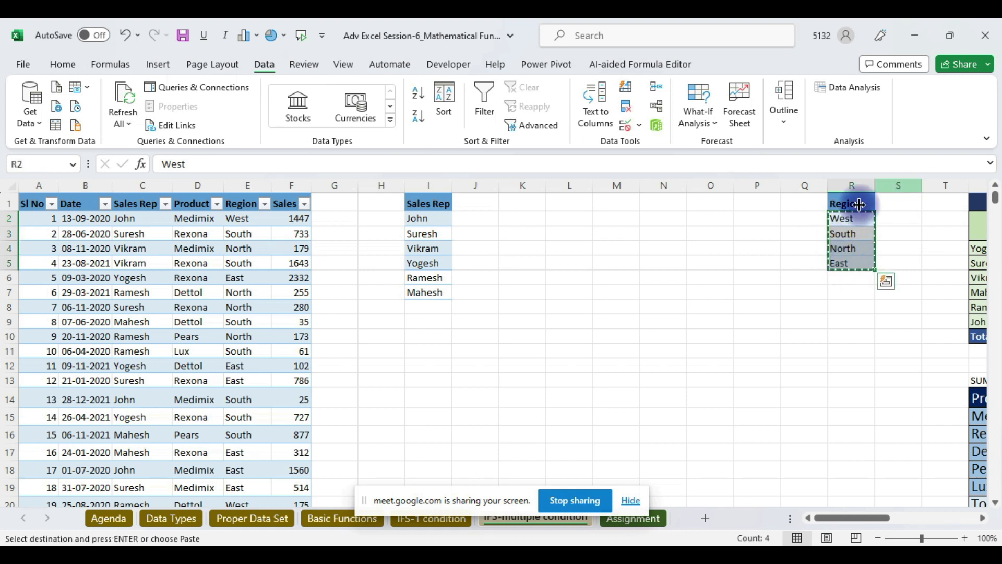
left_click(472, 204)
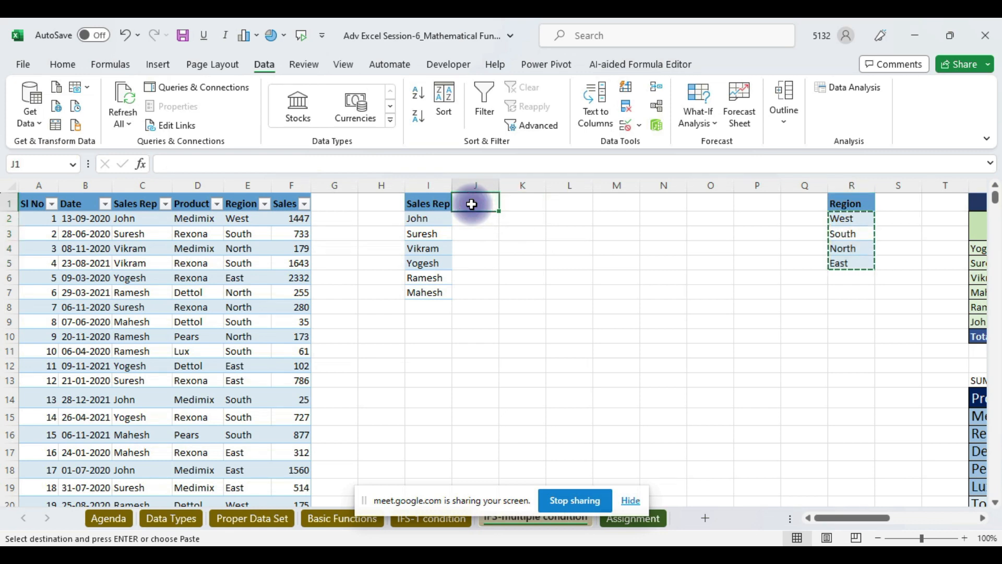
key("ctrl+alt+v")
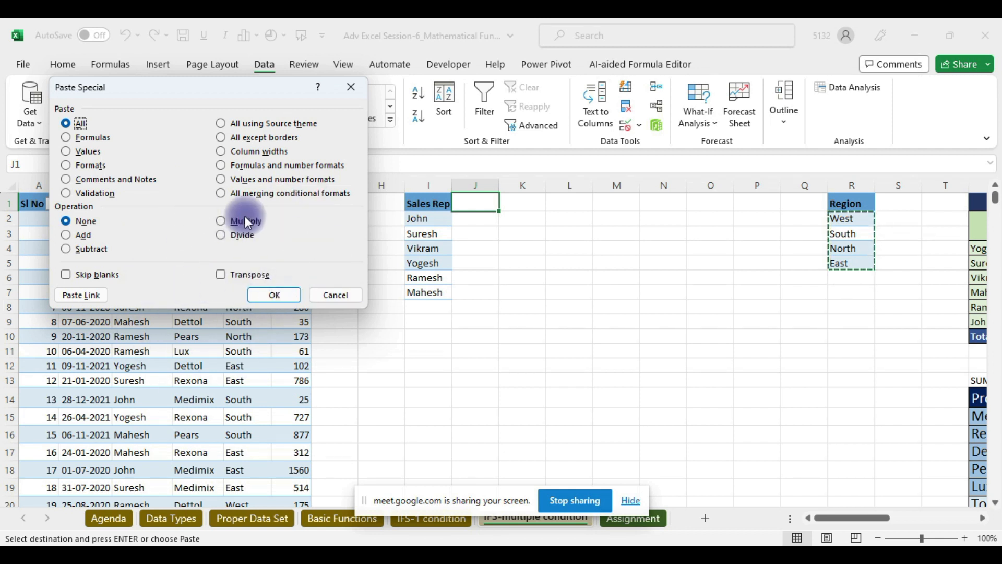
left_click(221, 274)
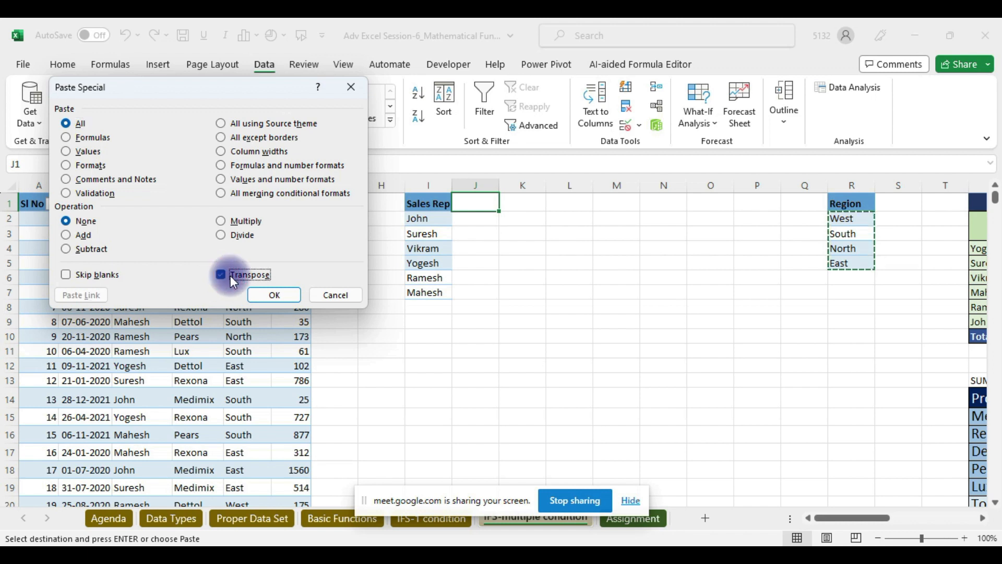
left_click(274, 295)
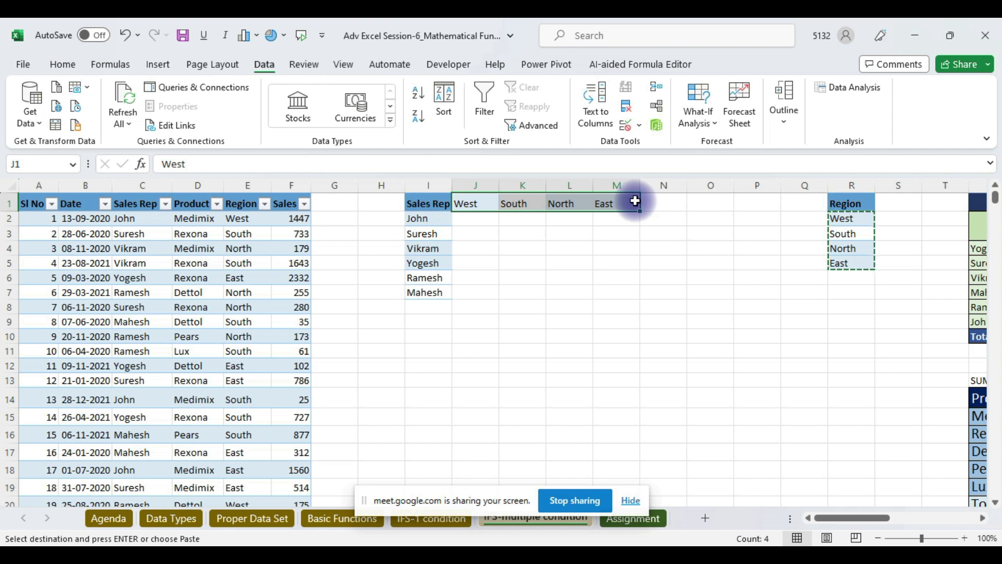
Add a Total heading in N1 and a Total row label in I8
left_click(662, 201)
type("Total")
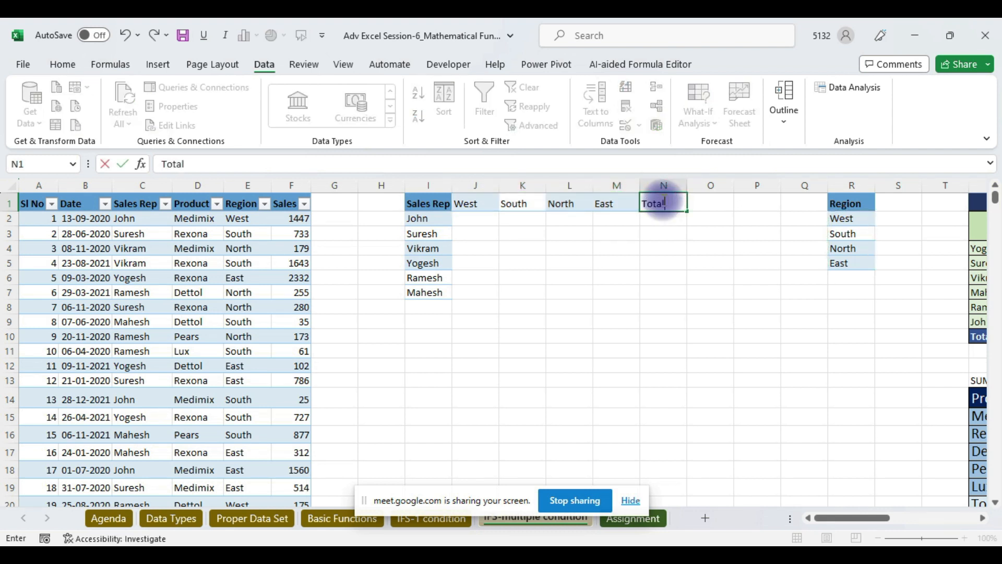
left_click(440, 301)
type("Total")
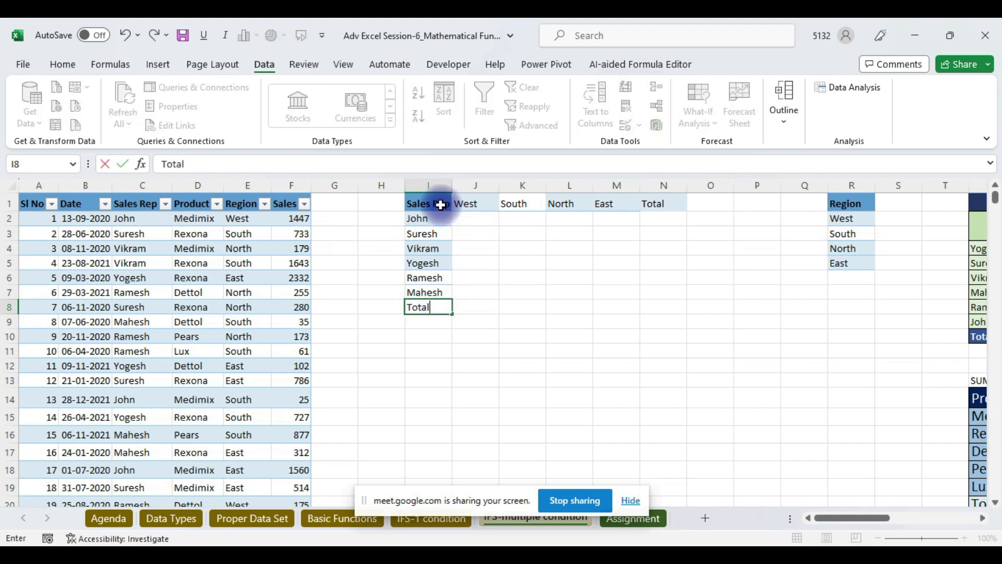
Apply all borders to the sales rep by region table in I1:N8
left_click_drag(441, 203, 648, 306)
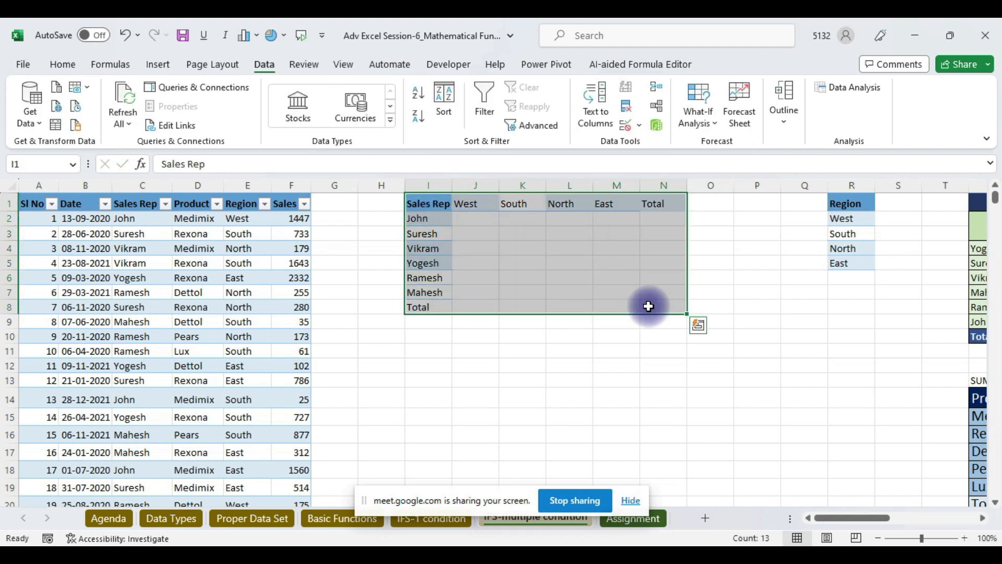
key("alt+h")
key("b")
key("a")
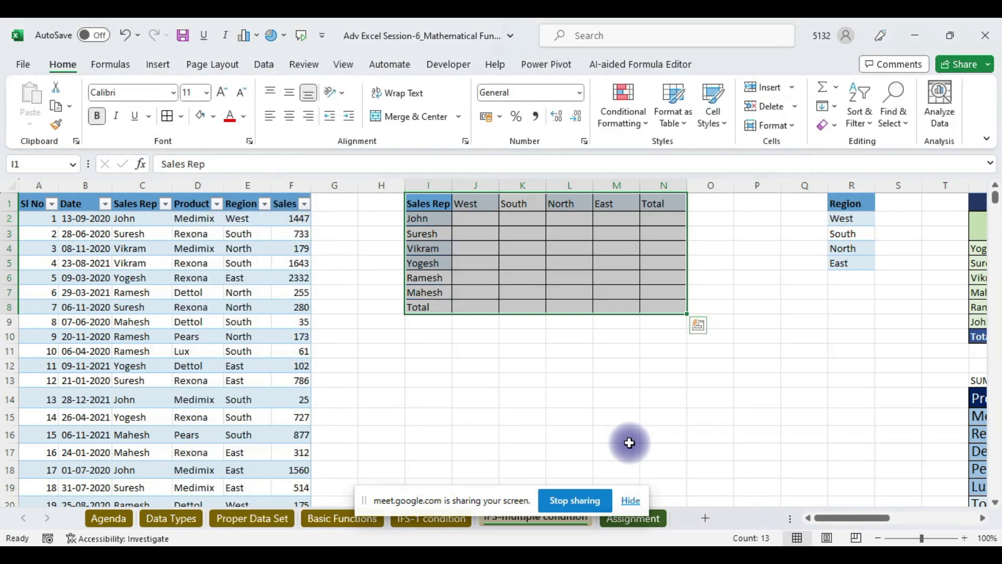
left_click(565, 396)
Format the header row I1:N1 with a dark red fill and white font
left_click_drag(434, 209, 659, 205)
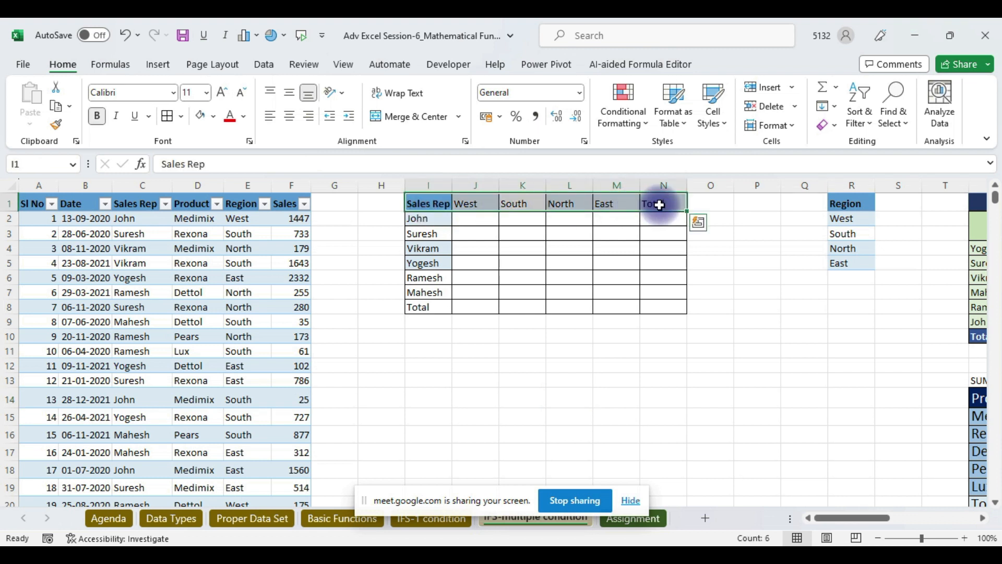
left_click(246, 116)
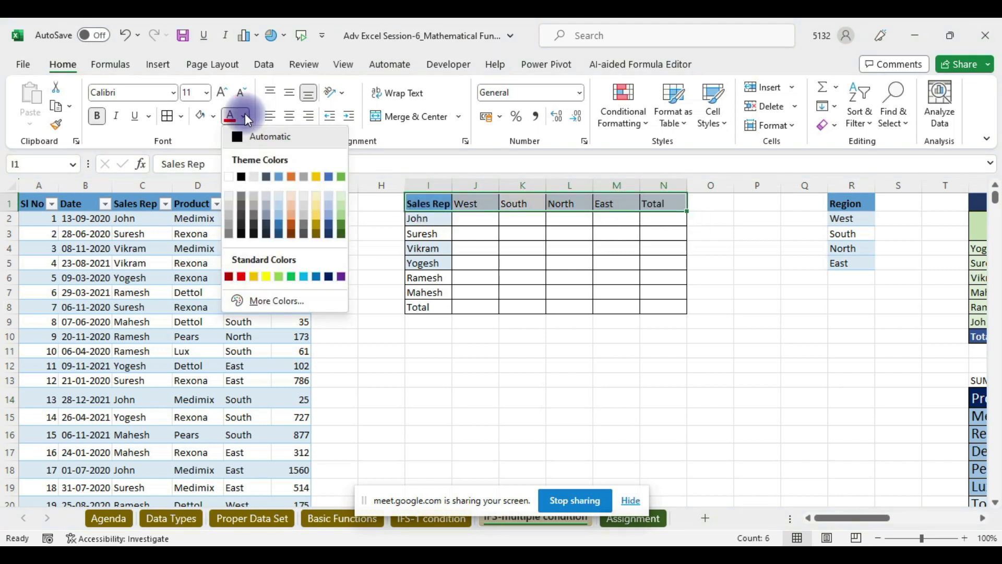
left_click(229, 276)
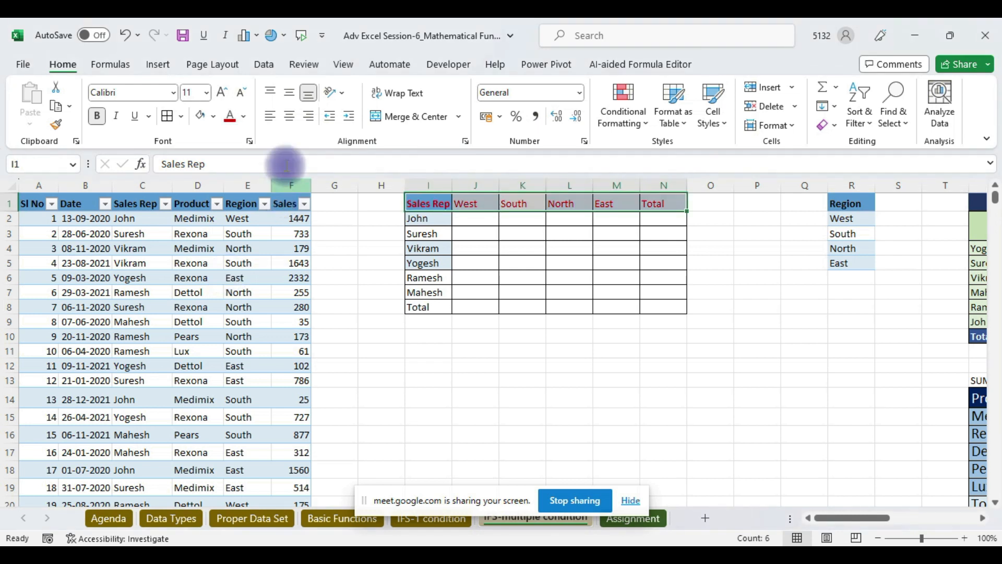
left_click(213, 116)
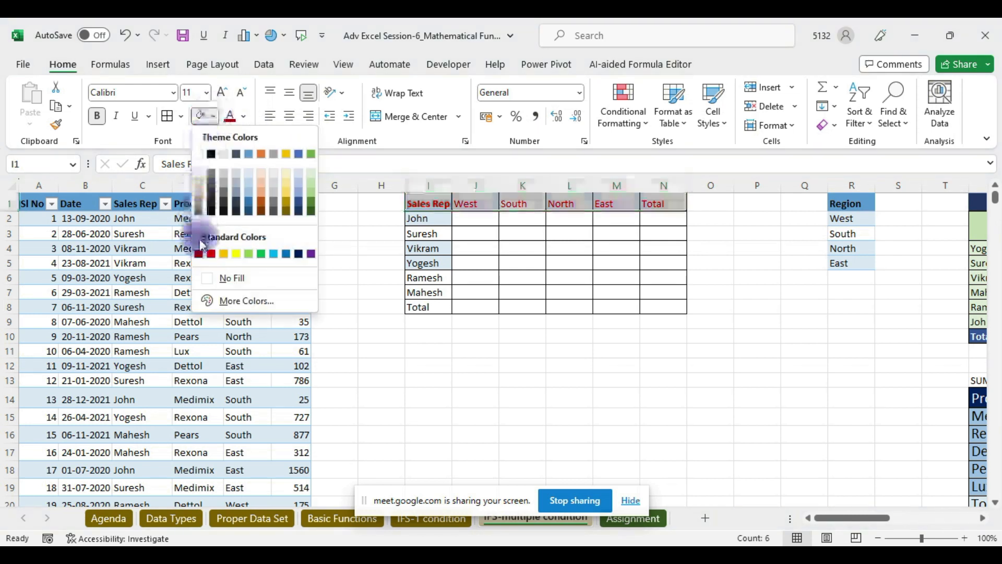
left_click(243, 115)
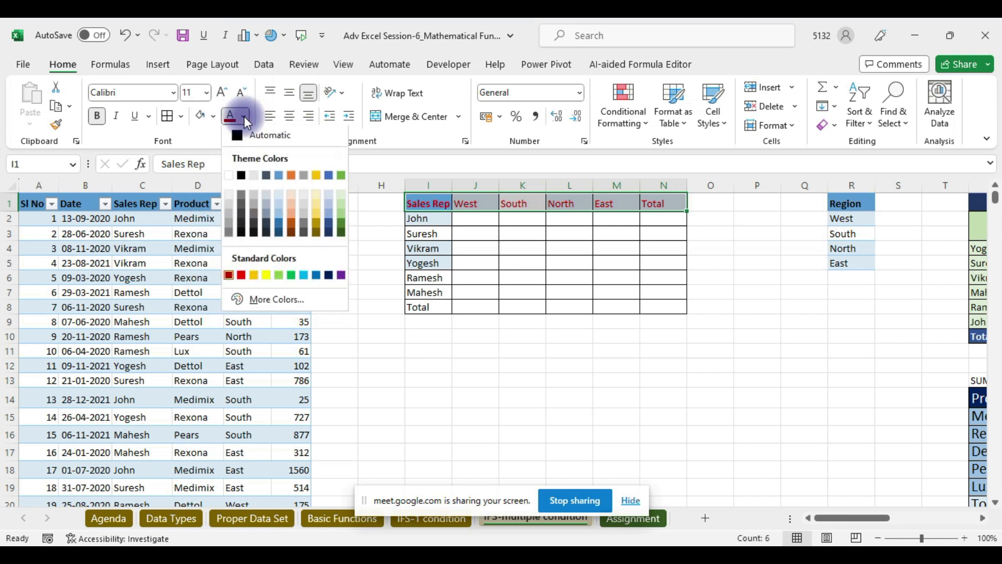
left_click(214, 117)
left_click(215, 118)
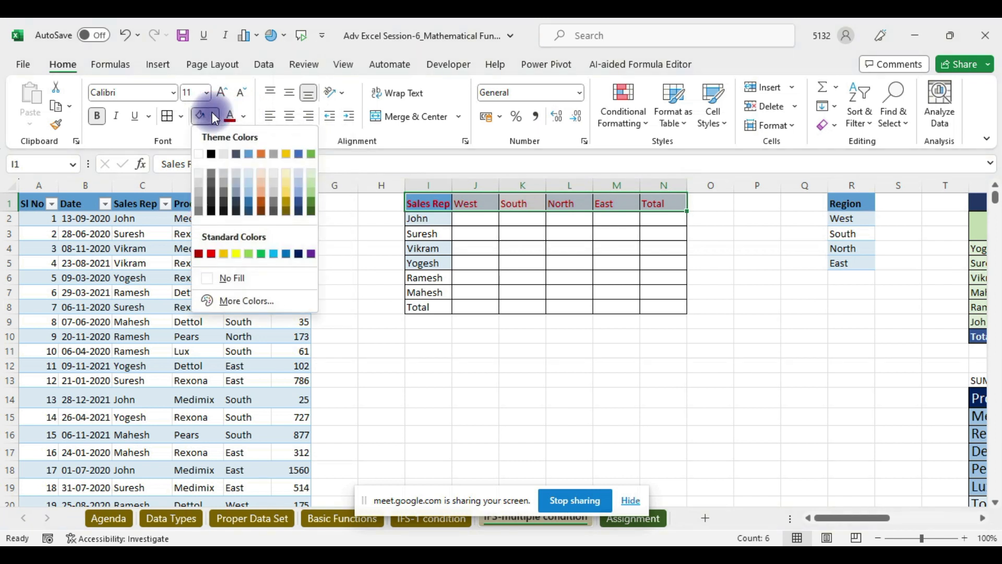
left_click(199, 254)
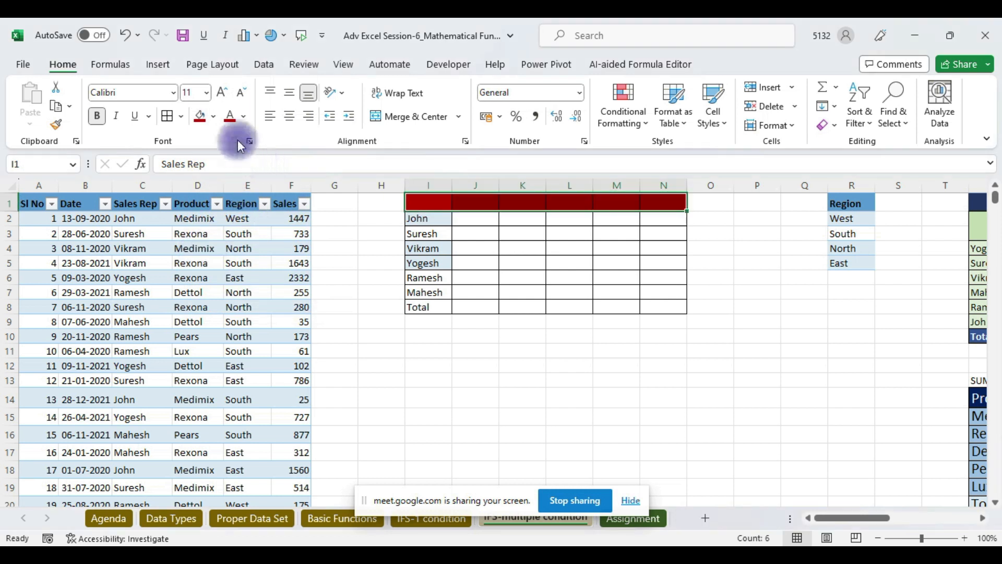
left_click(243, 121)
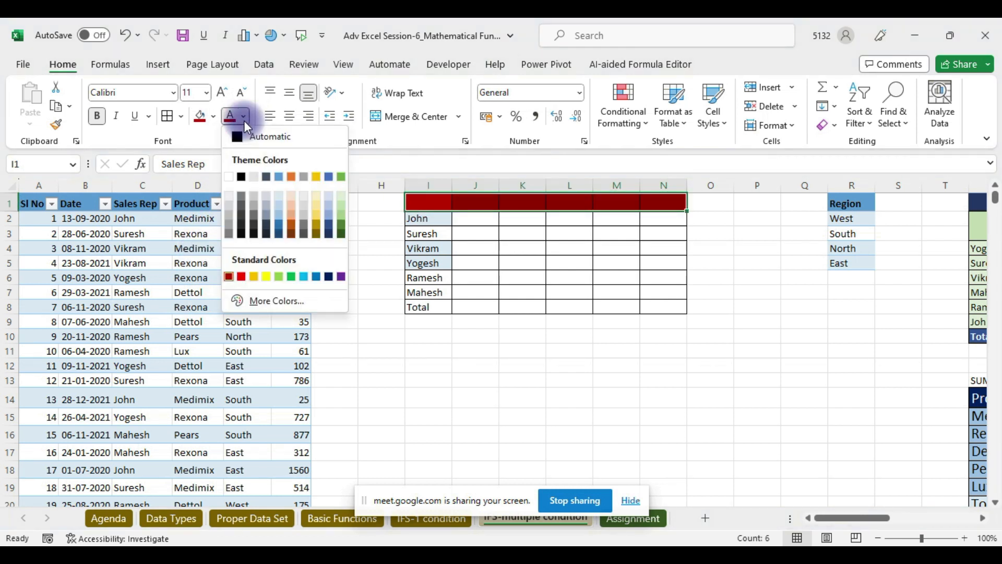
left_click(229, 177)
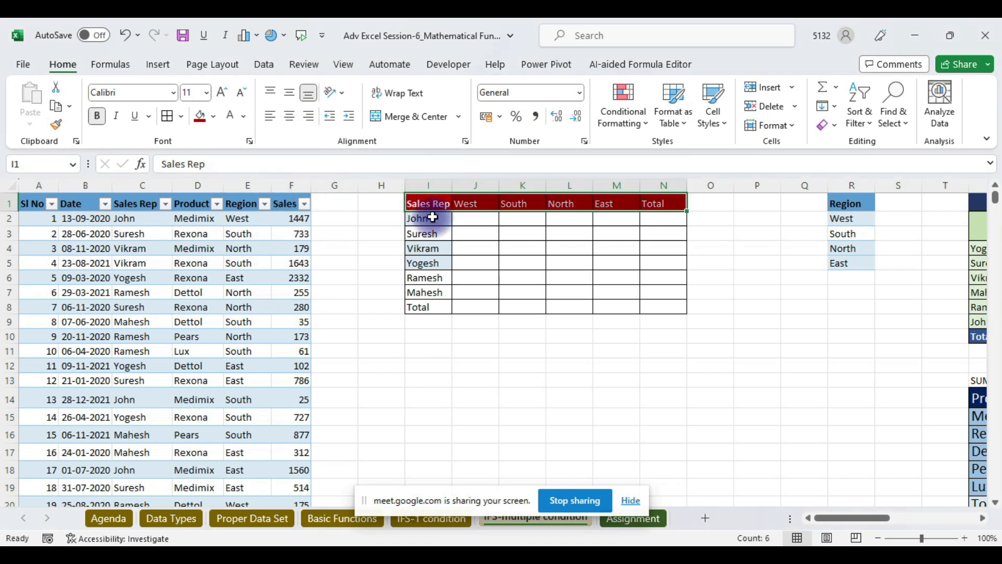
Format the sales rep names and Total label in I2:I8 with a dark blue fill and white font
left_click_drag(433, 218, 441, 300)
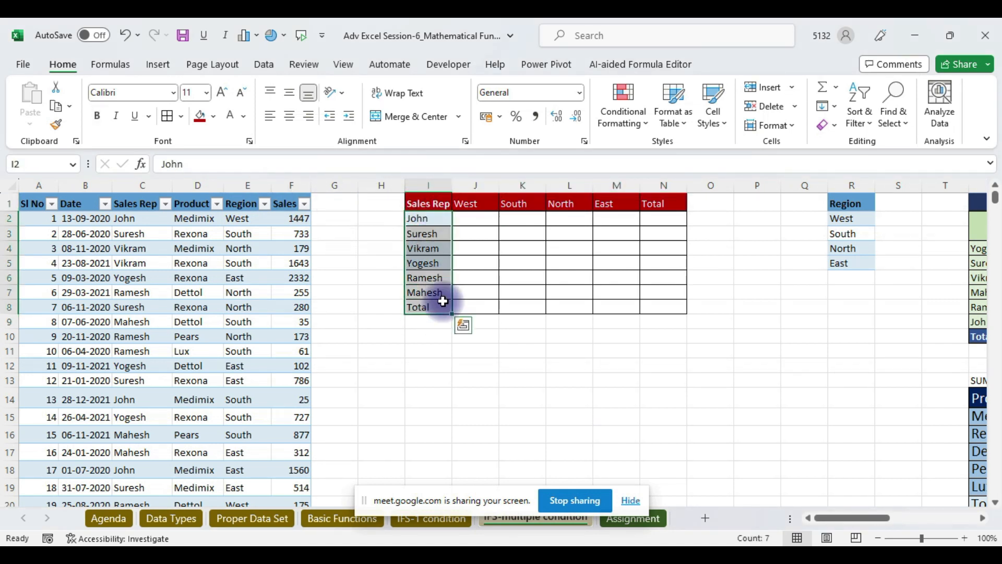
left_click(214, 117)
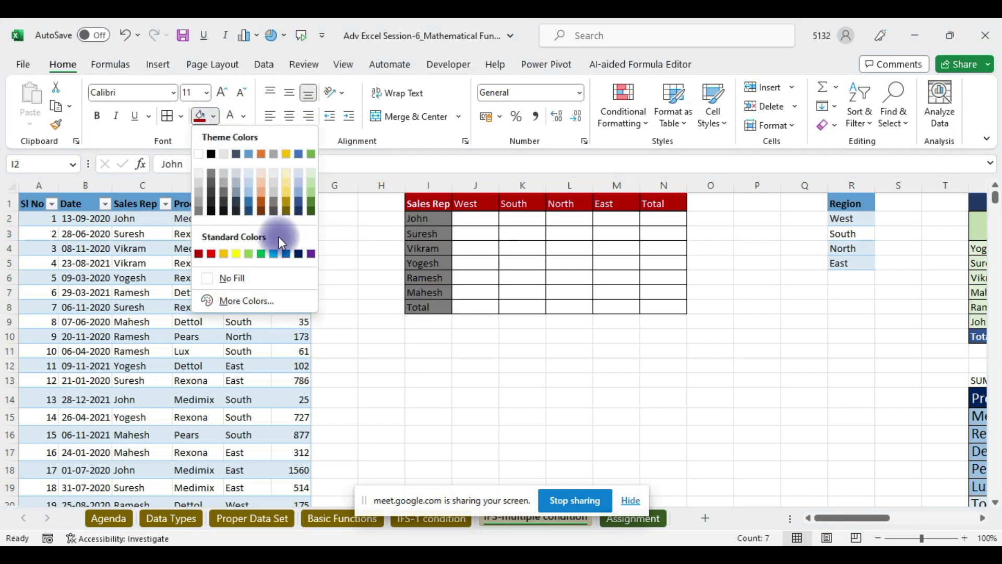
left_click(299, 254)
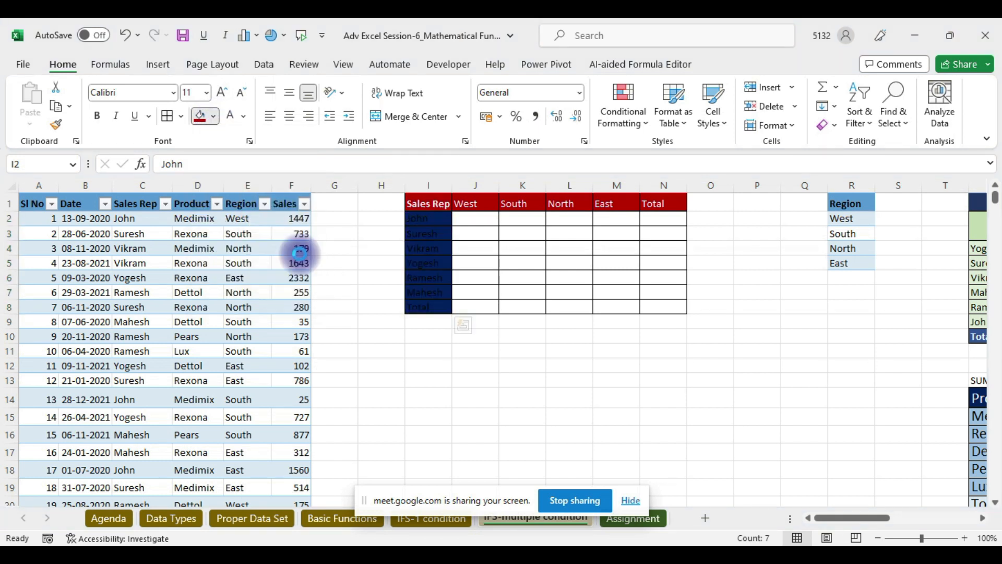
left_click(230, 116)
left_click(519, 347)
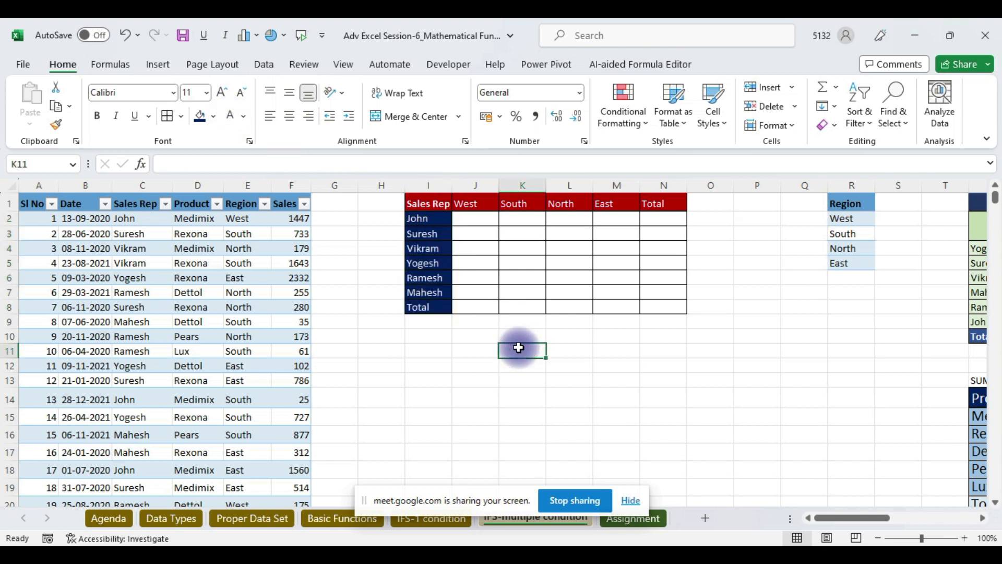
left_click_drag(436, 219, 439, 306)
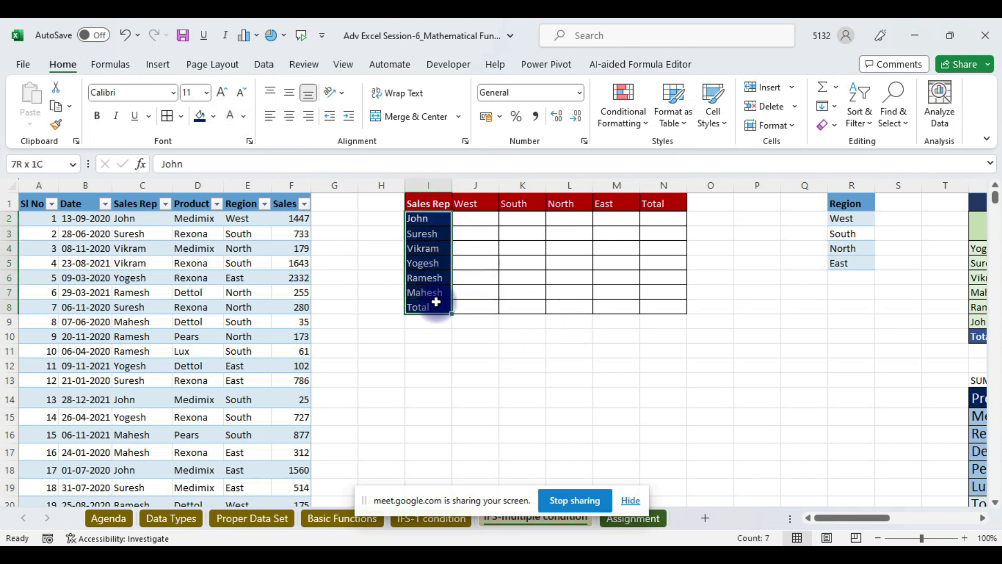
Change the sales rep names and Total label in I2:I8 to a light gold fill with the automatic font color
left_click(211, 116)
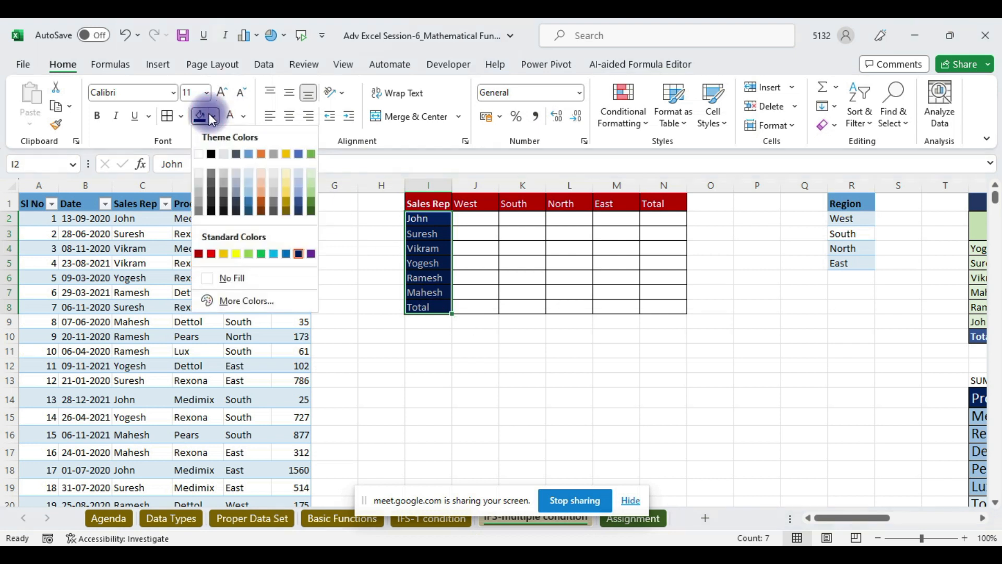
left_click(284, 182)
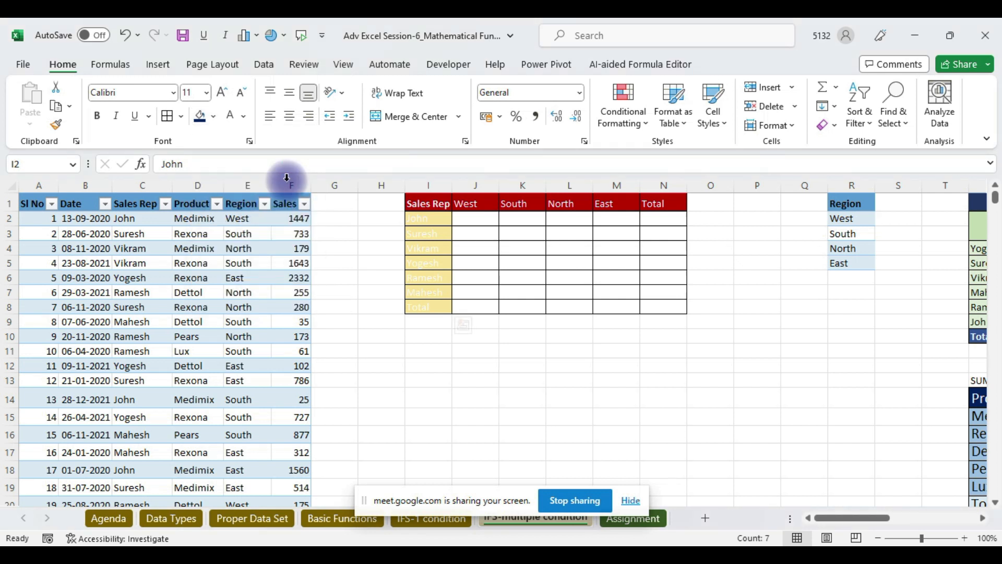
left_click(241, 117)
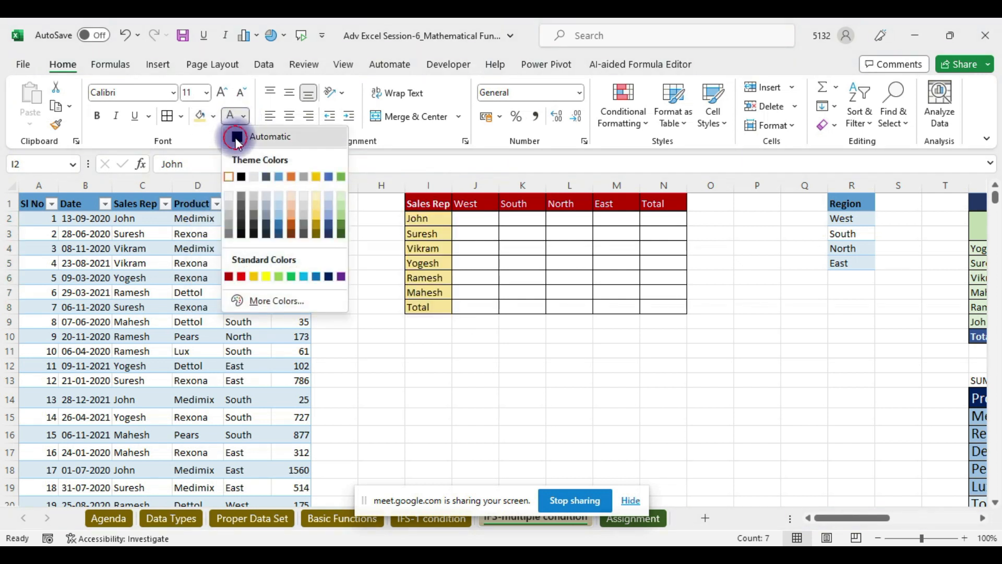
left_click(234, 137)
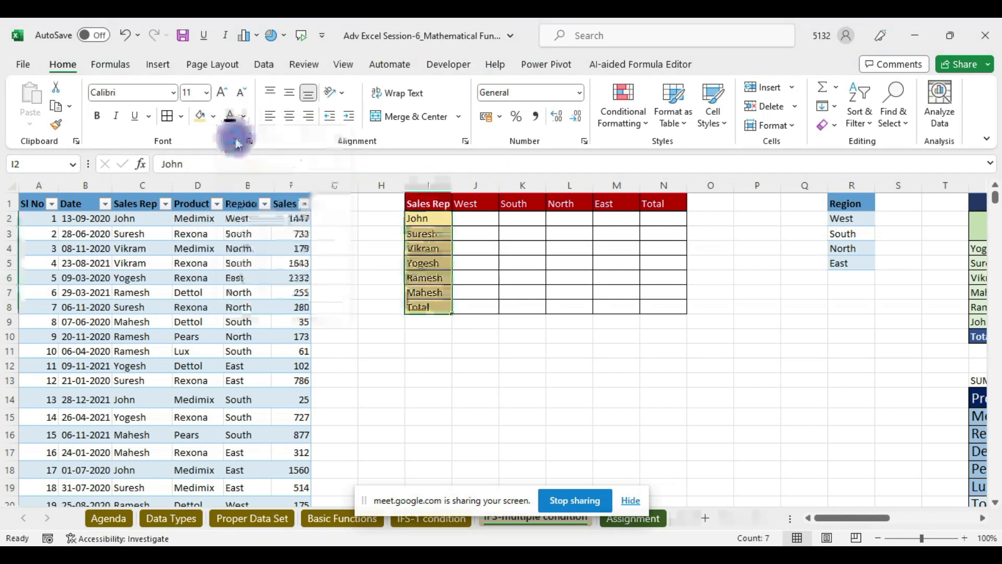
left_click(587, 342)
Apply thick outside borders to the Total row I8:N8 and the Total column N1:N8
left_click_drag(436, 307, 681, 309)
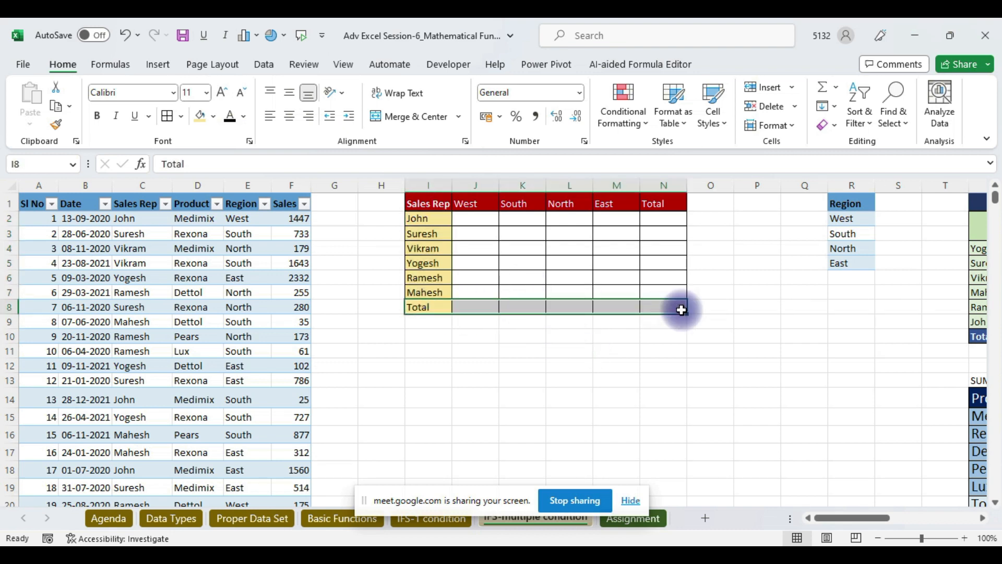
left_click(178, 120)
left_click(173, 304)
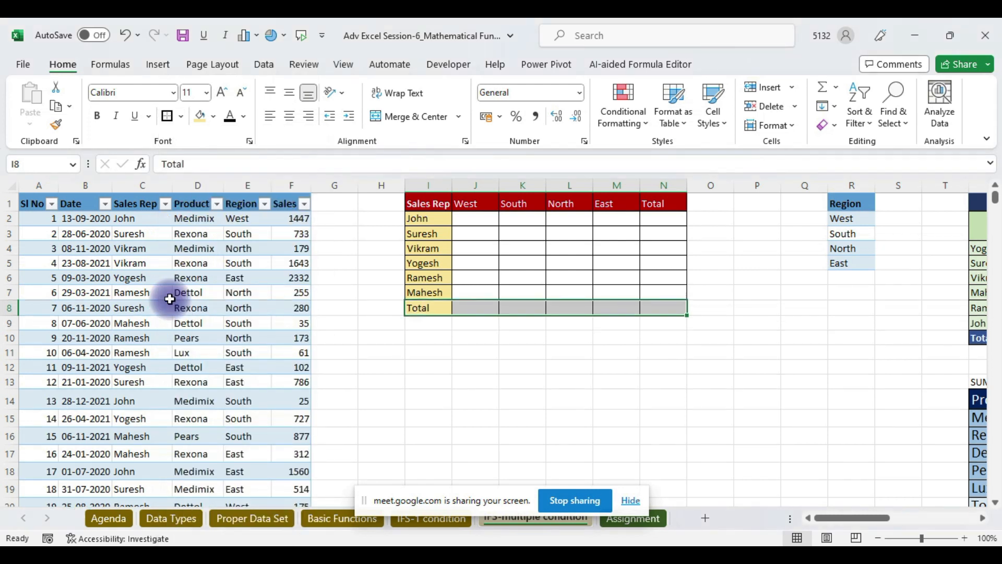
left_click_drag(651, 203, 669, 306)
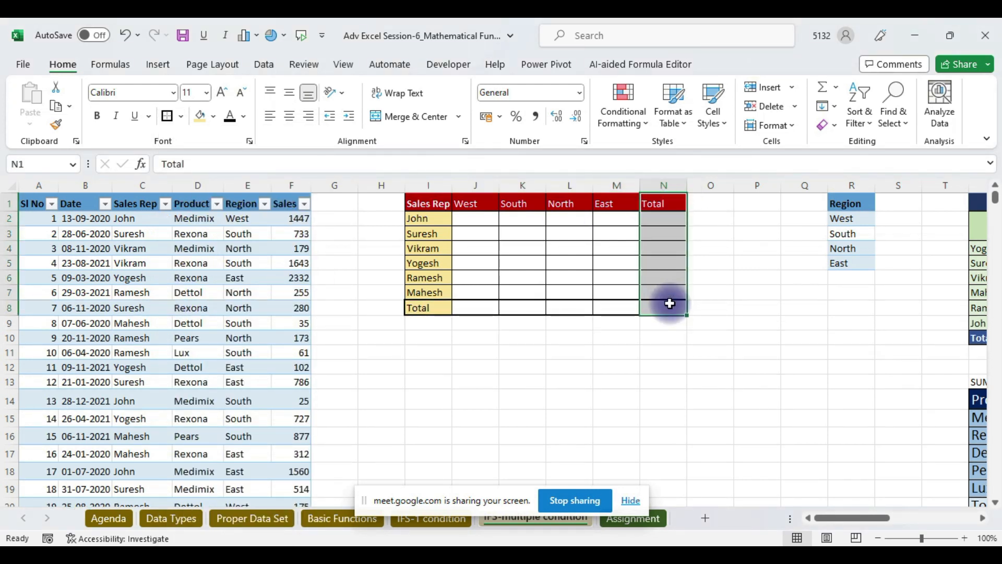
left_click(168, 117)
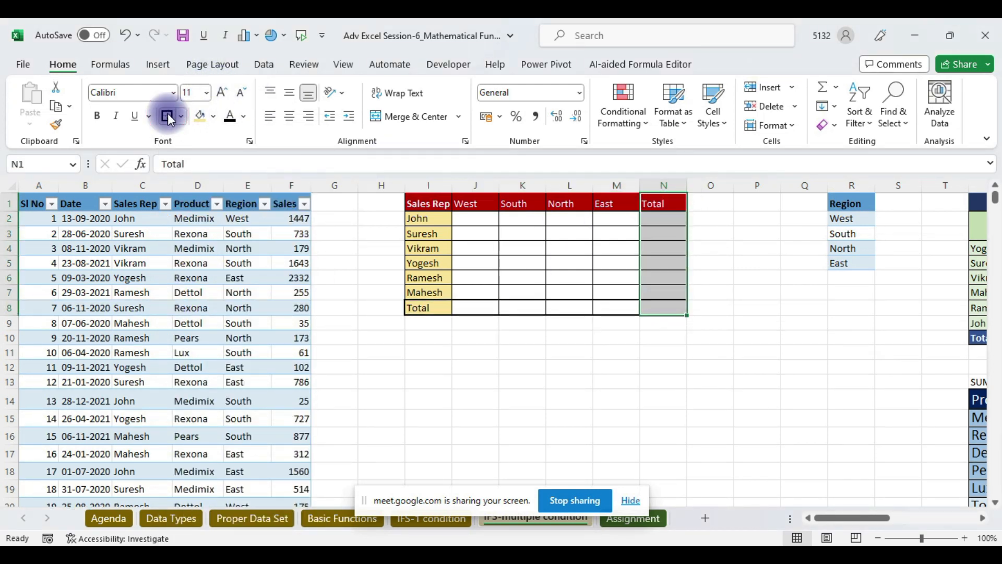
left_click(722, 376)
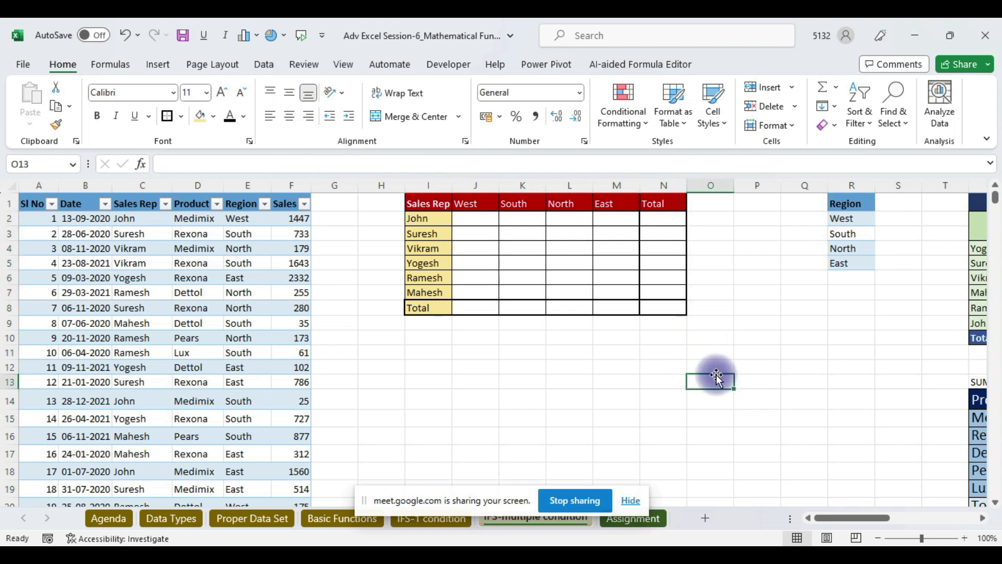
Examine the two Sales Analysis- Productwise Sales Rep Performance tables, one with sales amounts and one with percentages
left_click(472, 218)
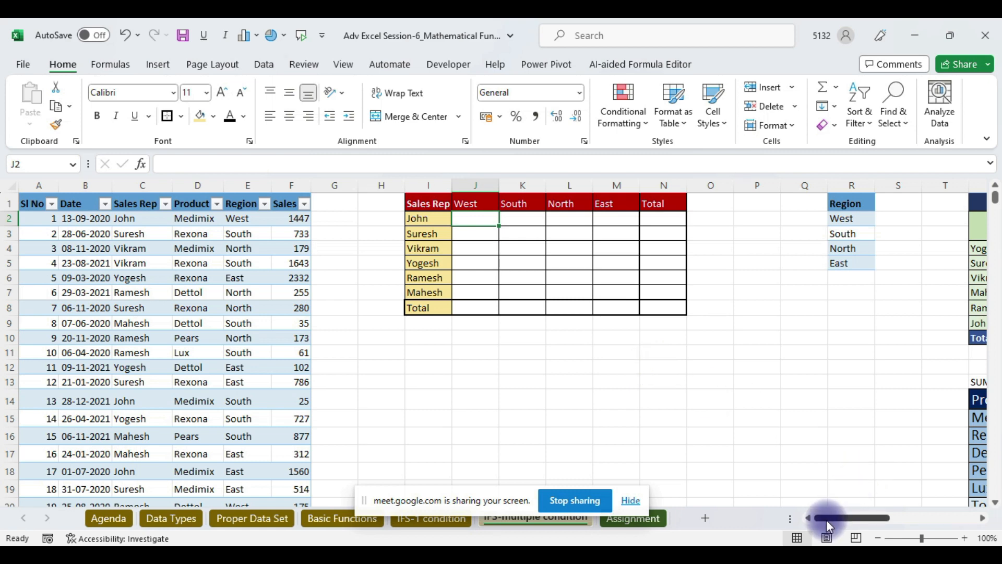
left_click_drag(848, 514, 907, 506)
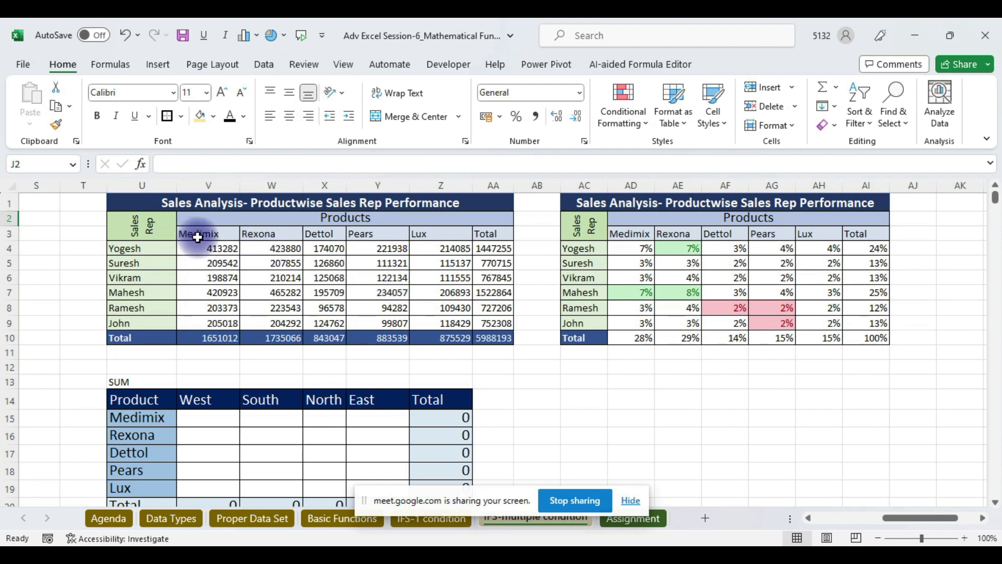
left_click(591, 225)
left_click_drag(591, 224, 754, 316)
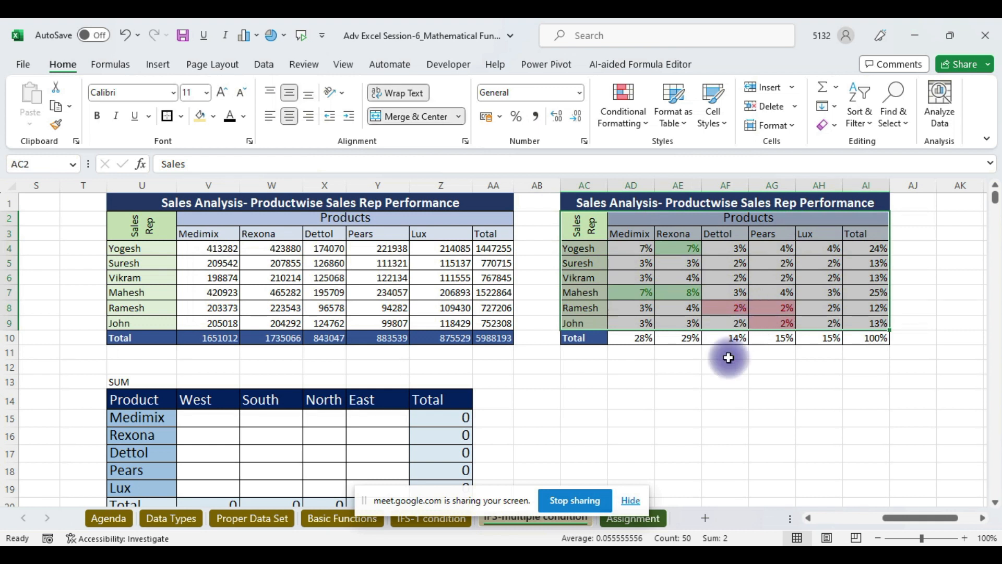
left_click(689, 448)
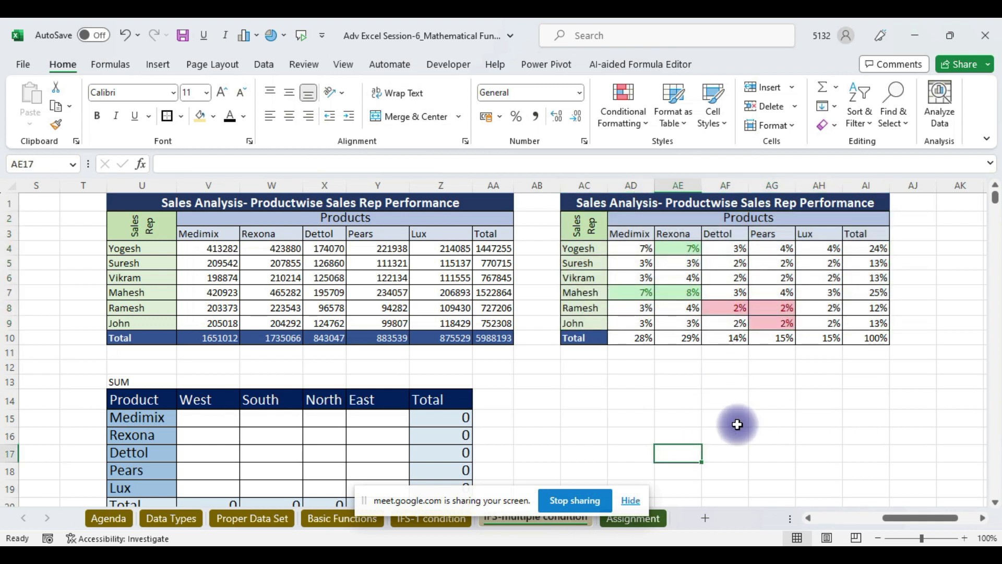
key("alt+Tab")
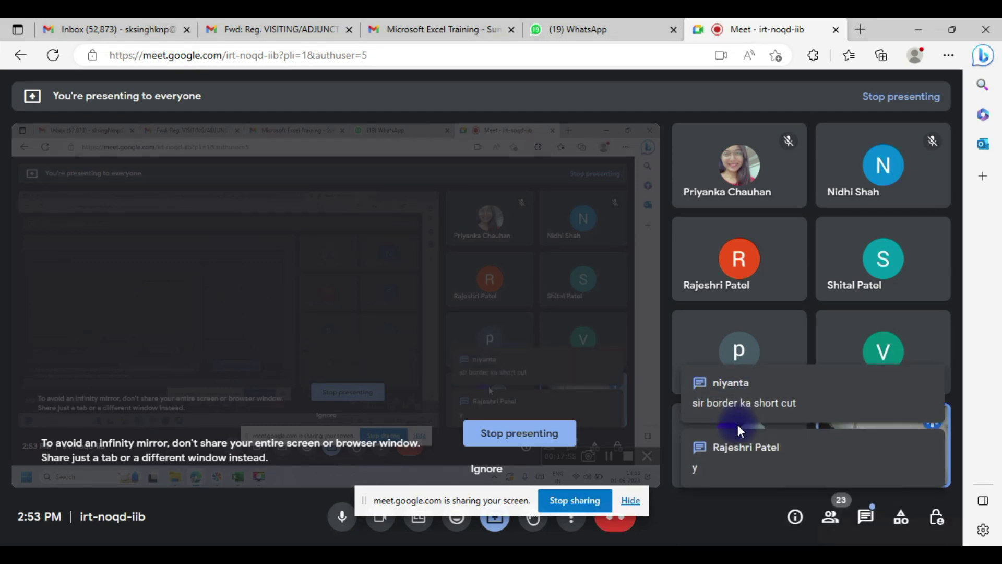
key("alt+Tab")
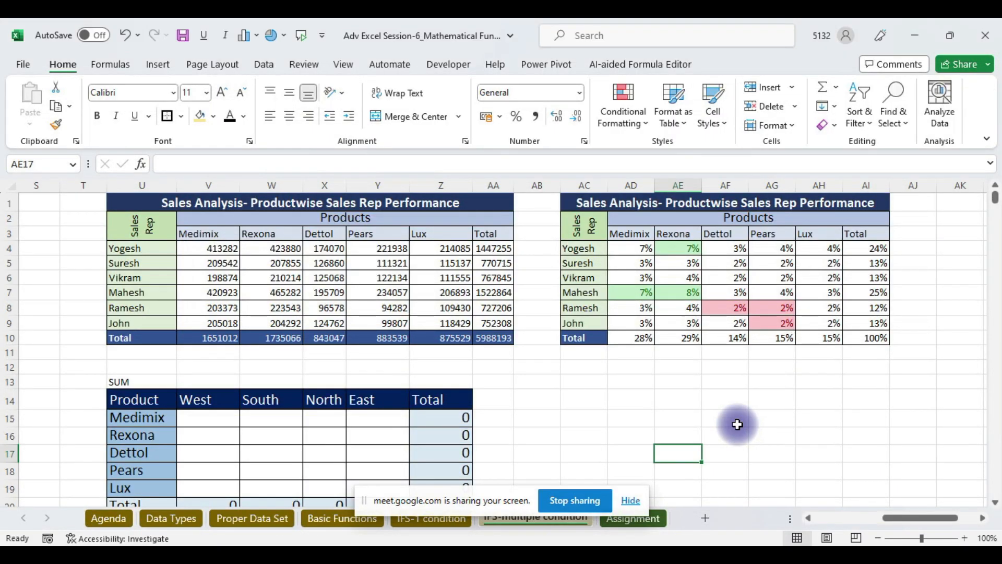
left_click_drag(892, 514, 825, 506)
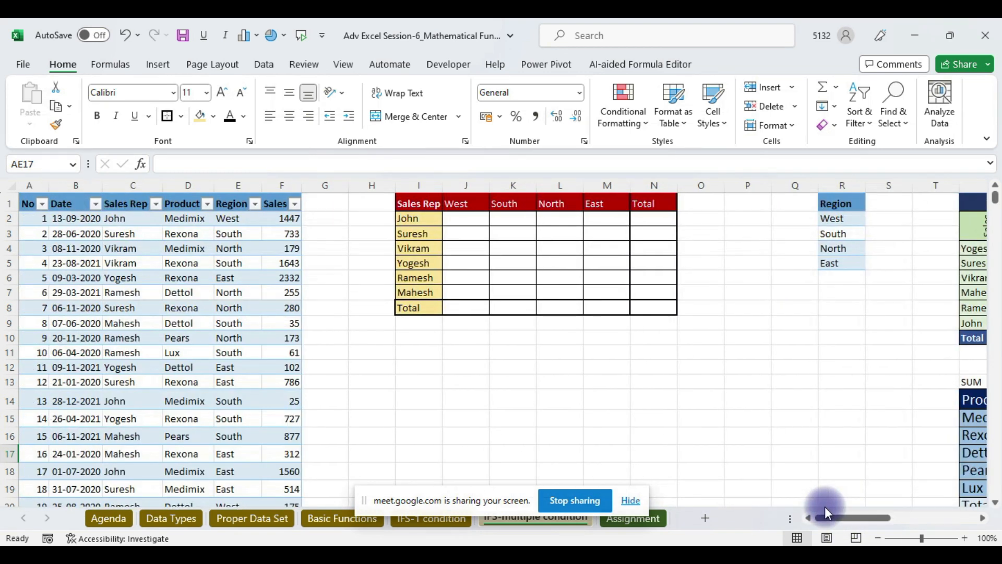
Enter the border shortcut sequence Alt, H, B, A in separate cells I10 to L10 below the table
left_click(421, 345)
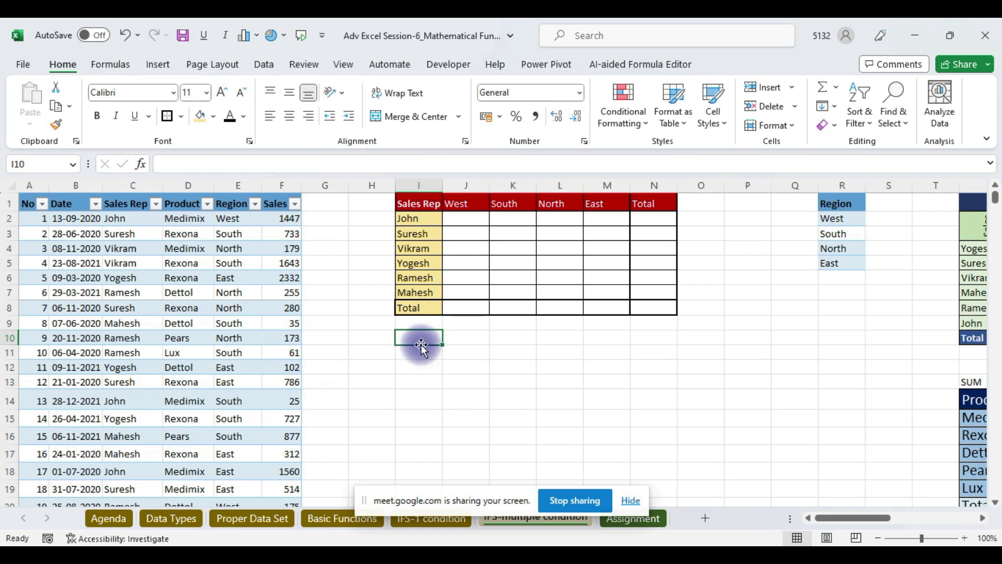
type("Alt")
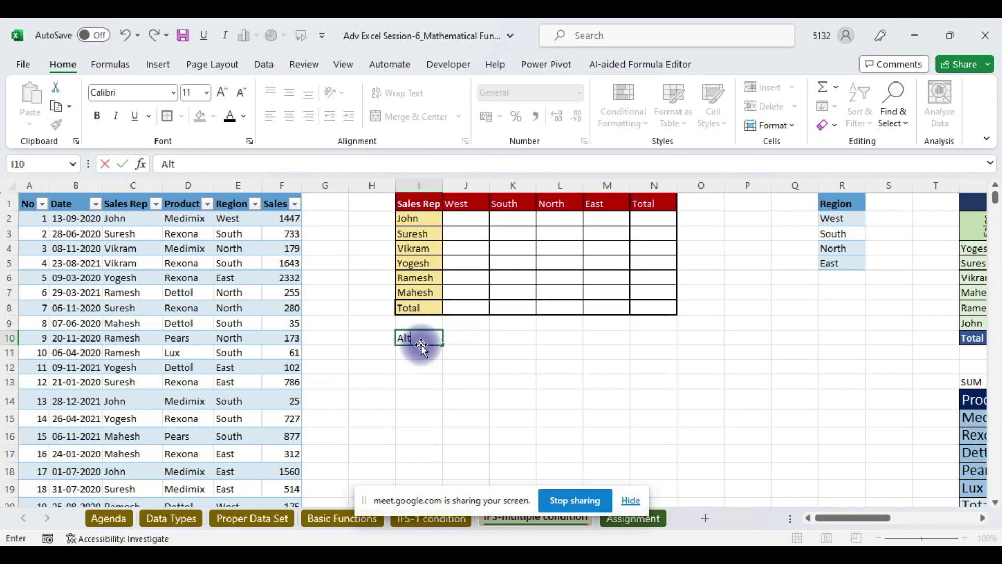
left_click(509, 364)
left_click(471, 339)
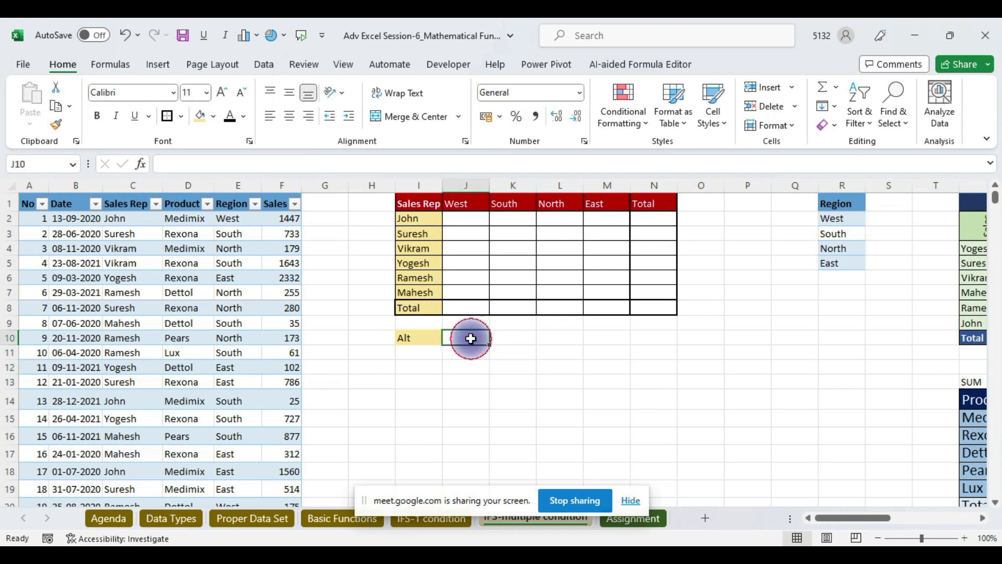
type("H")
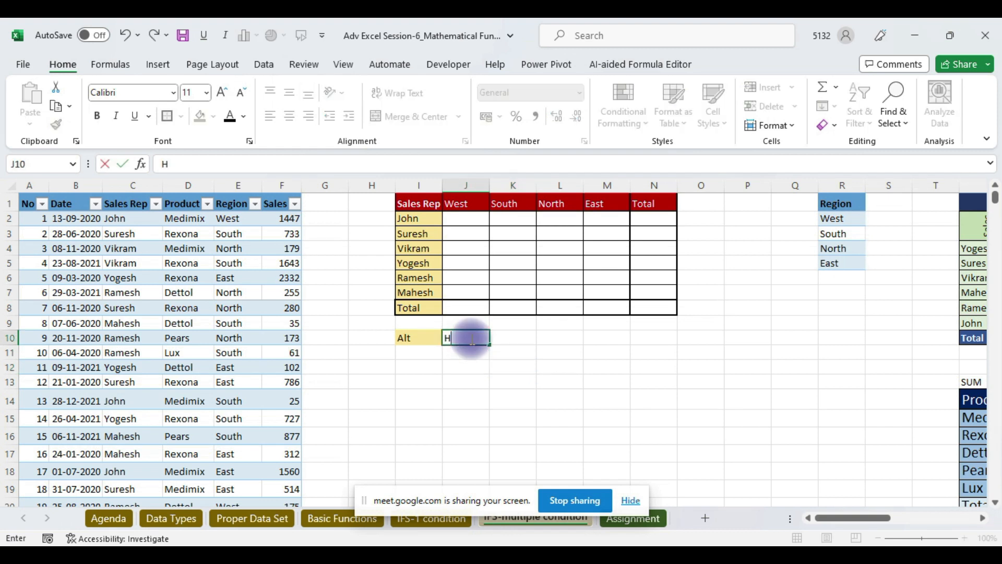
left_click(513, 342)
type("B")
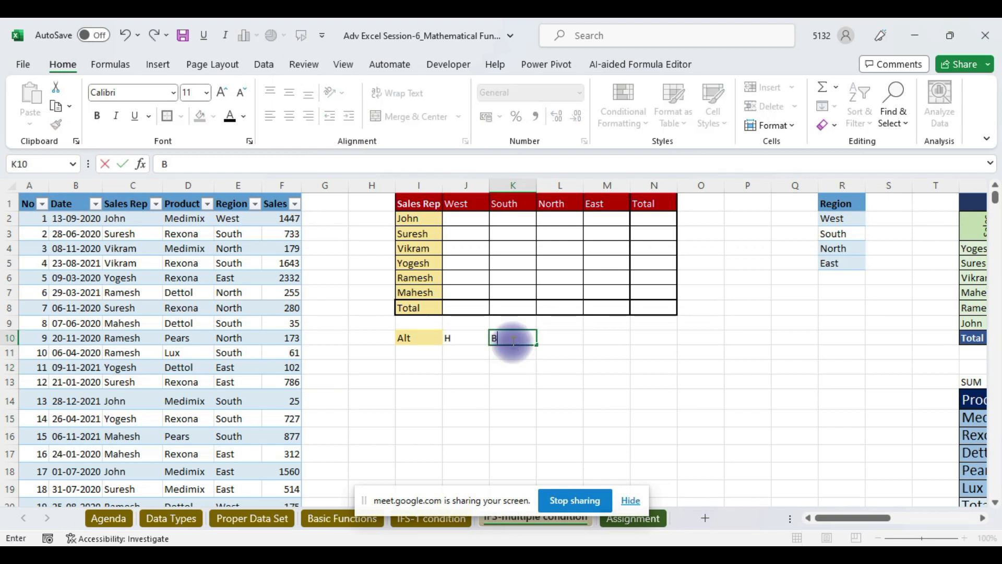
left_click(566, 335)
type("A")
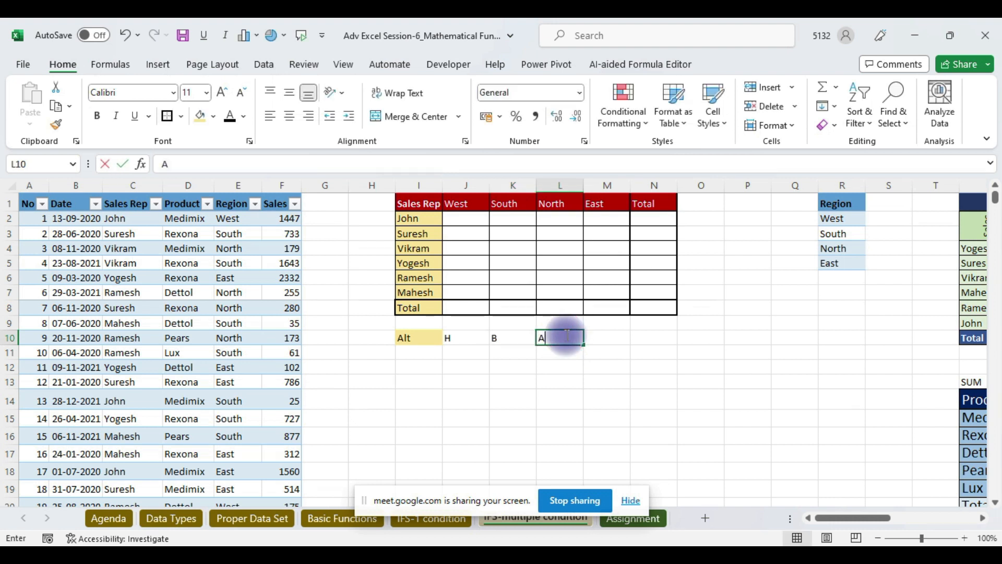
left_click(655, 365)
left_click_drag(408, 338, 547, 340)
Apply all borders to the empty range O10:R15
left_click_drag(707, 340, 841, 425)
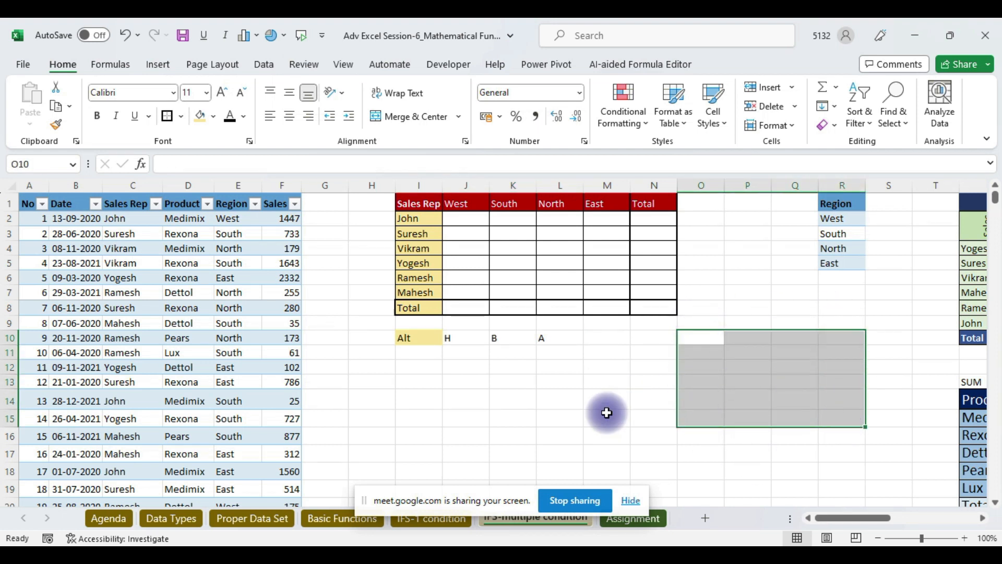
key("alt")
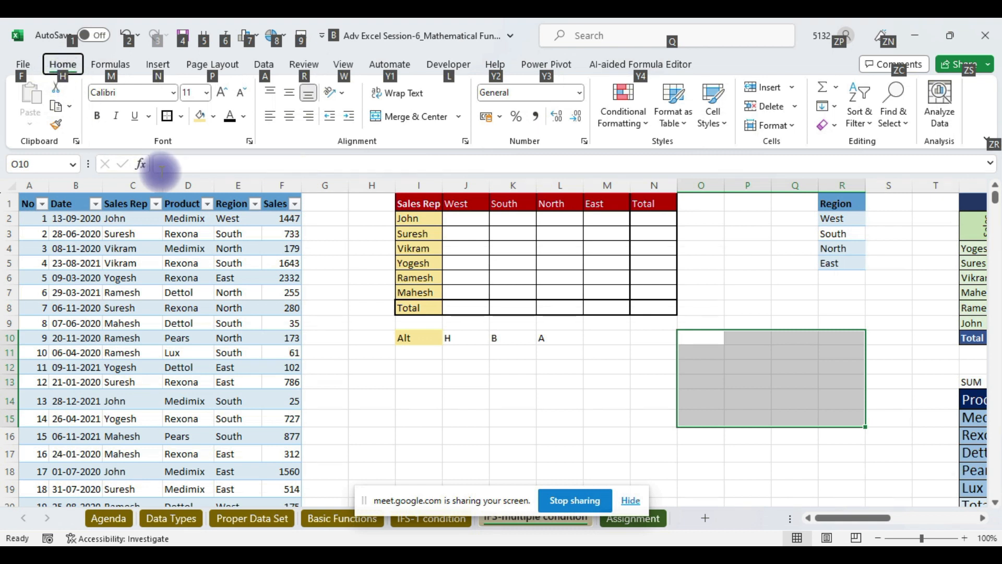
key("h")
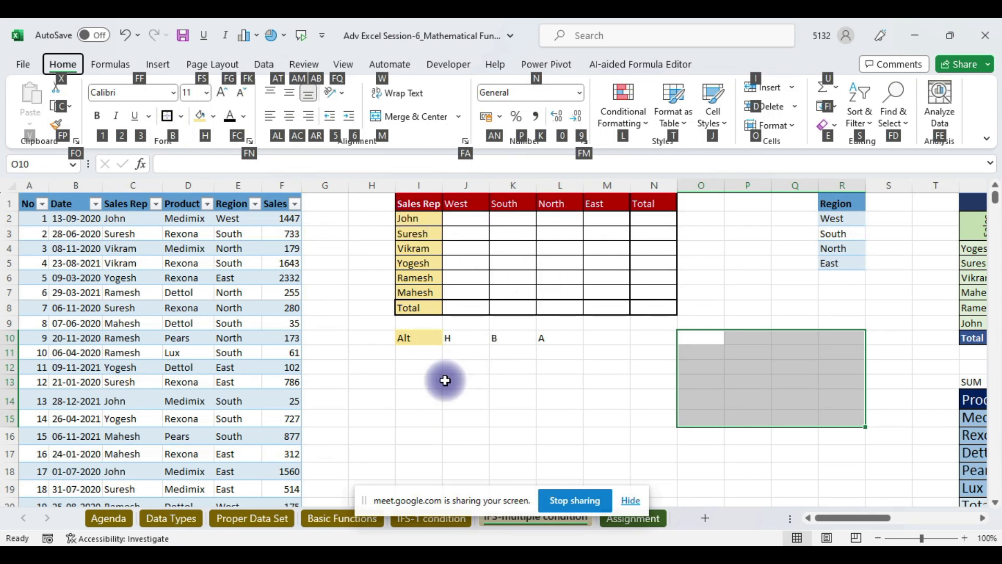
key("b")
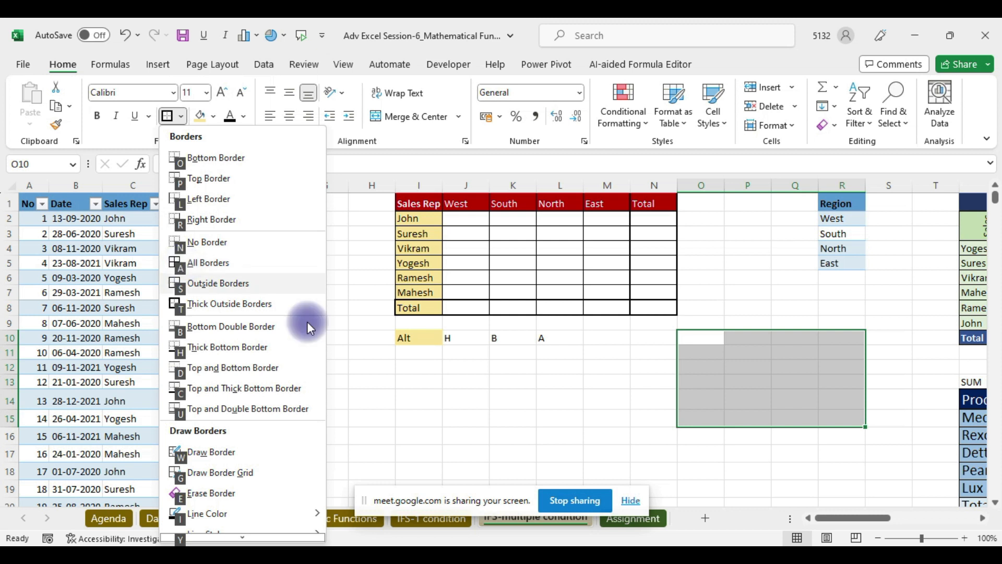
key("a")
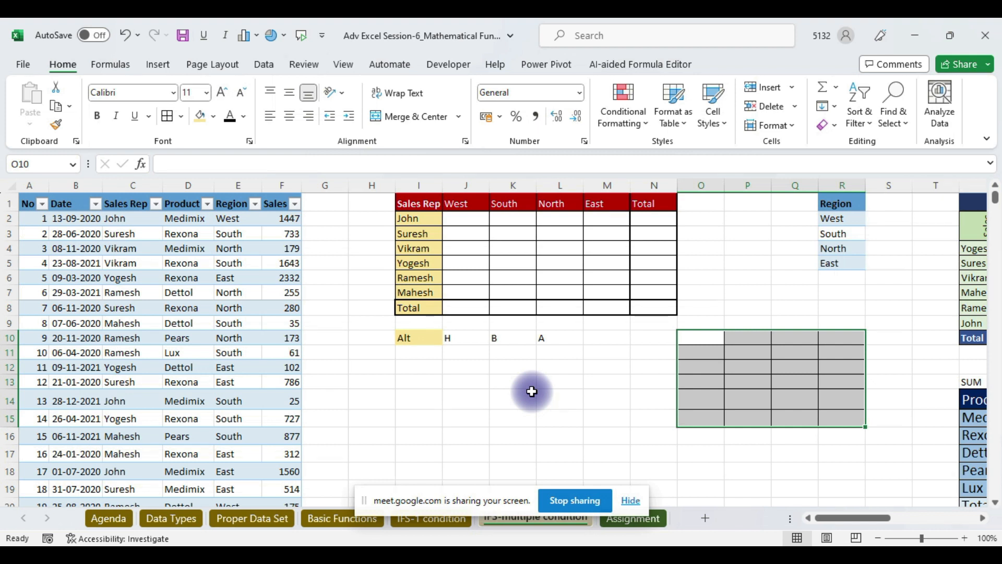
Remove all borders from the range O10:R15
key("alt")
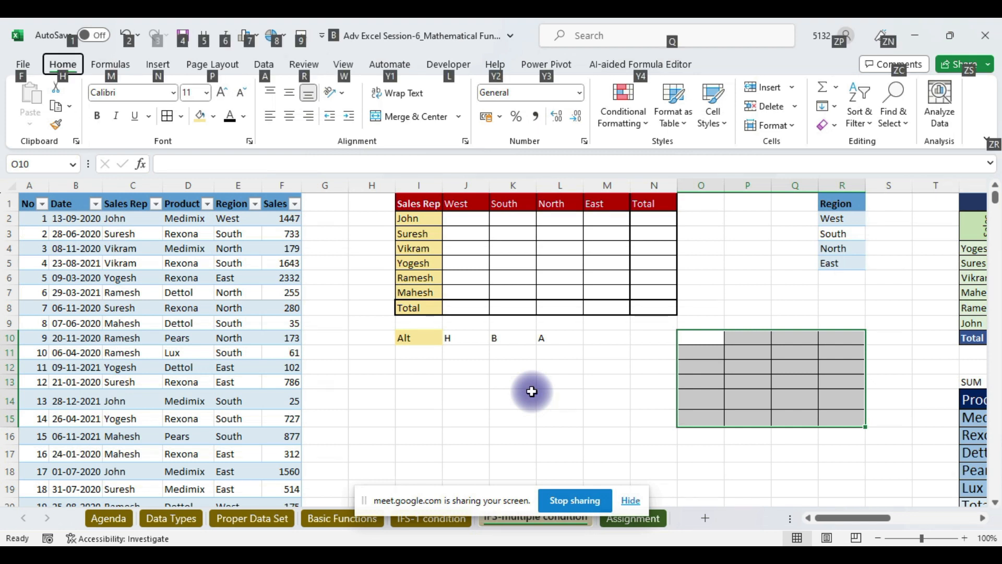
key("h")
key("b")
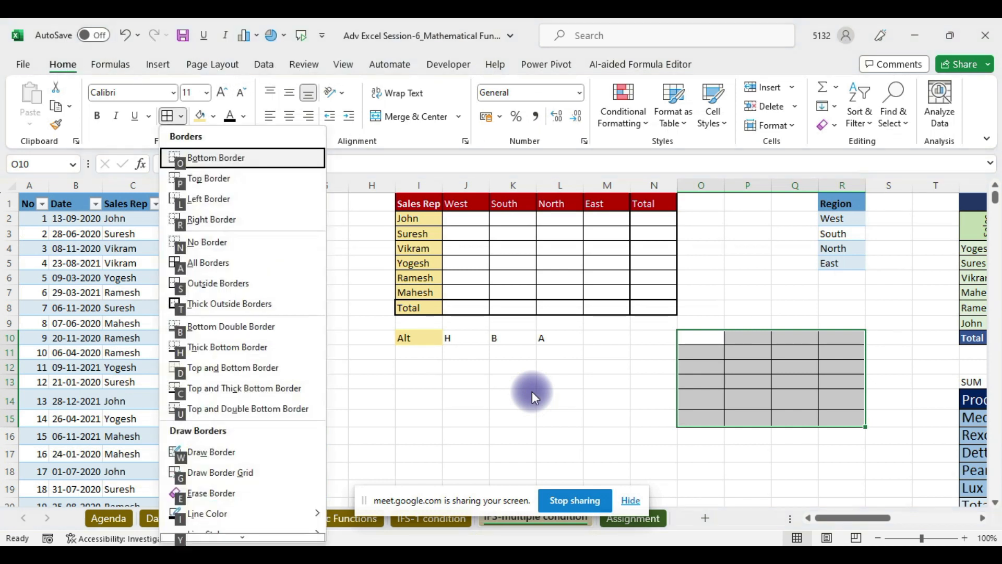
key("n")
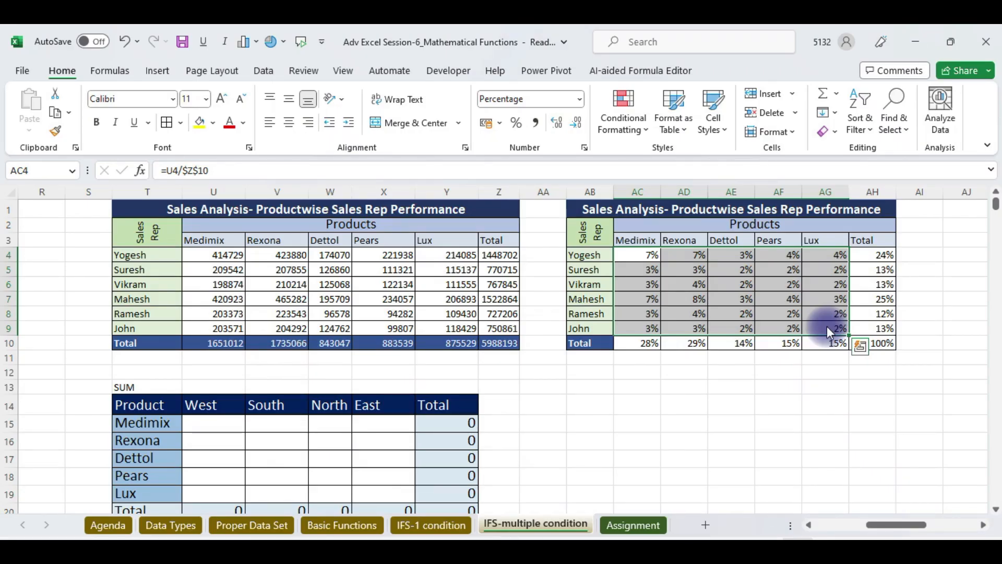
Open the Assignment sheet and review its sales data and the analysis instruction in J1
key("alt+Tab")
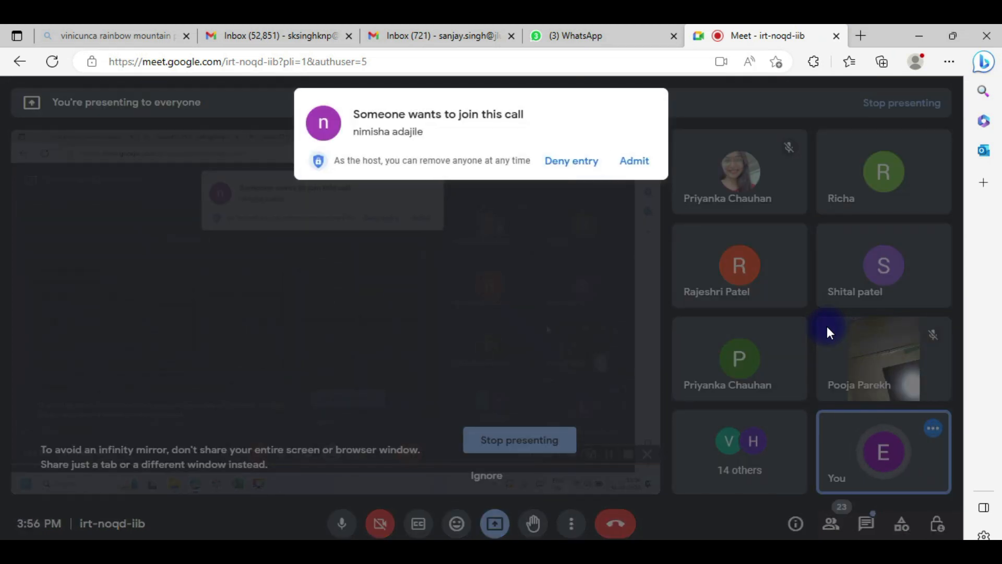
key("alt+Tab")
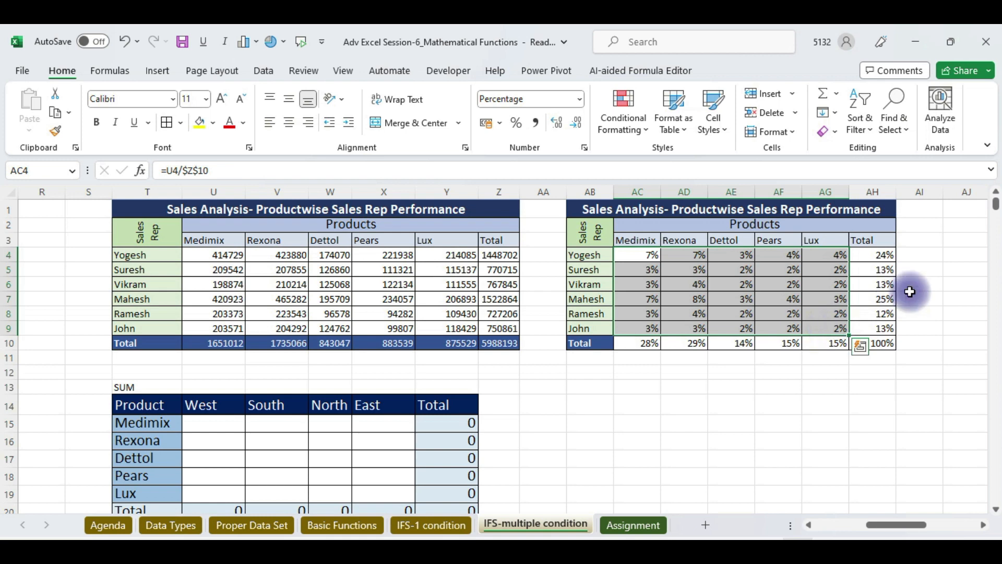
left_click(627, 527)
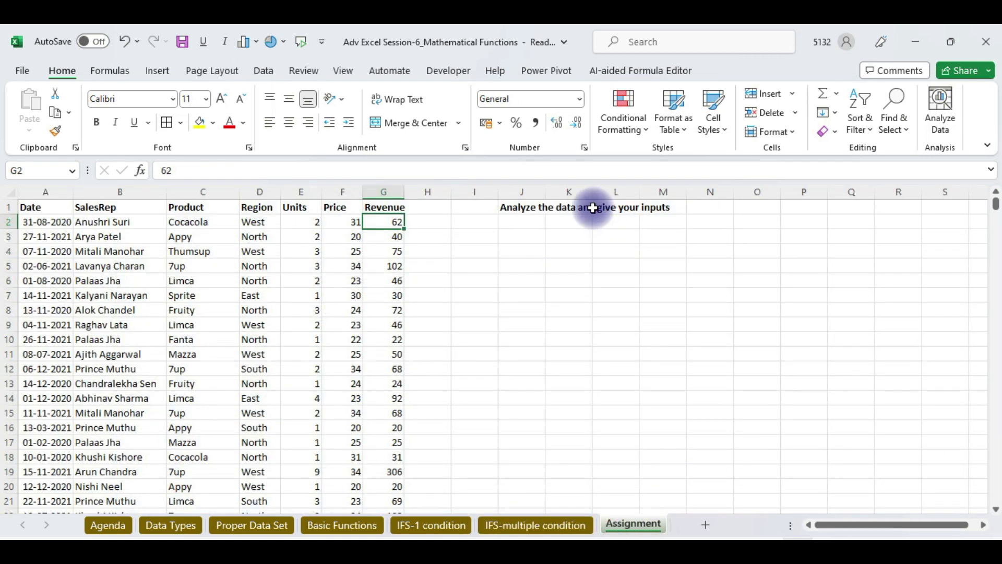
left_click_drag(48, 207, 414, 395)
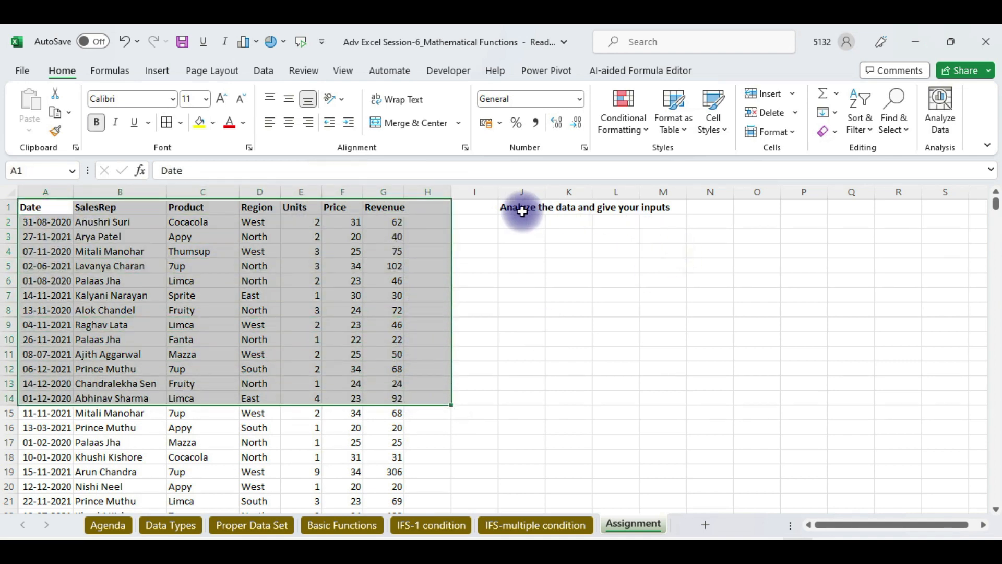
left_click(512, 211)
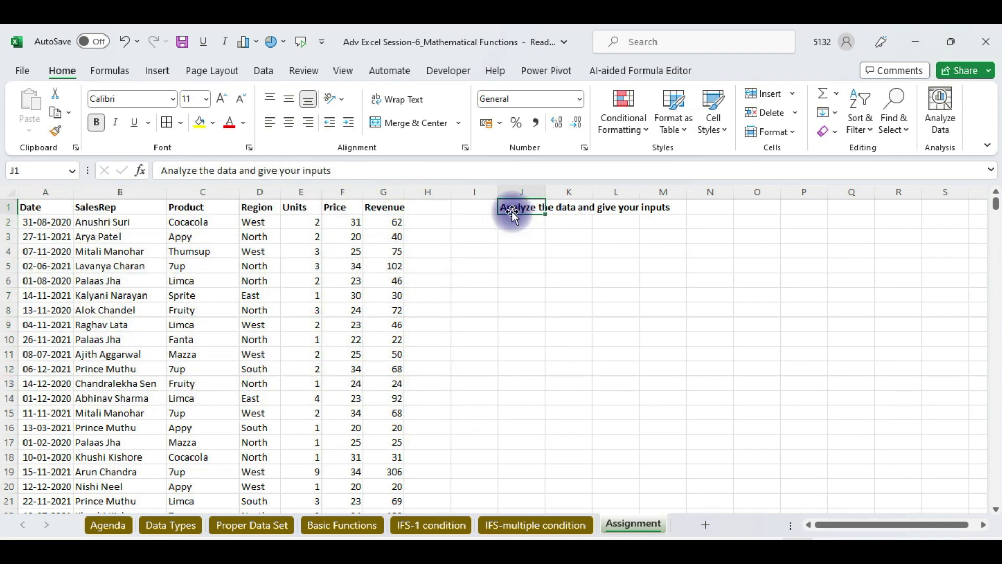
left_click_drag(524, 209, 661, 213)
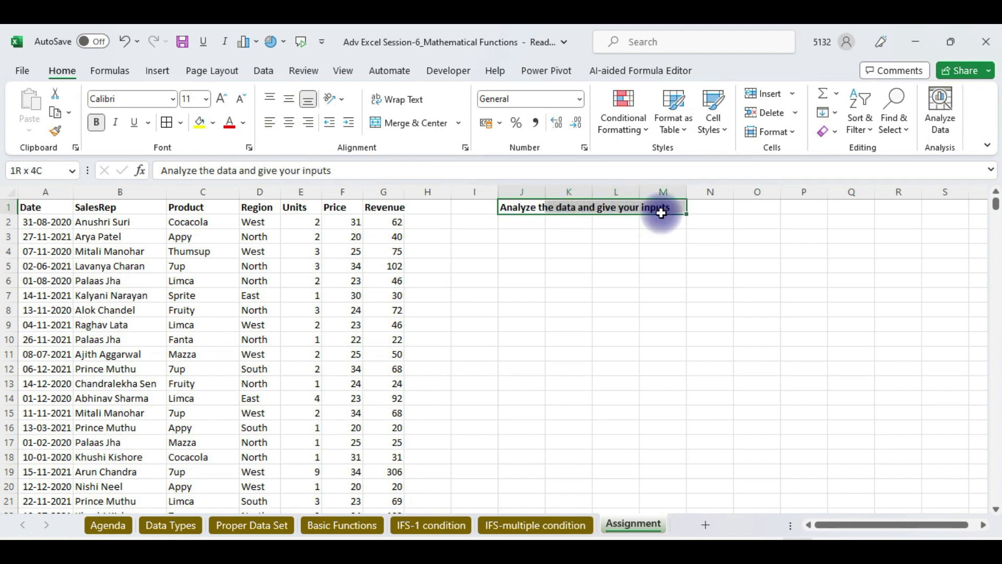